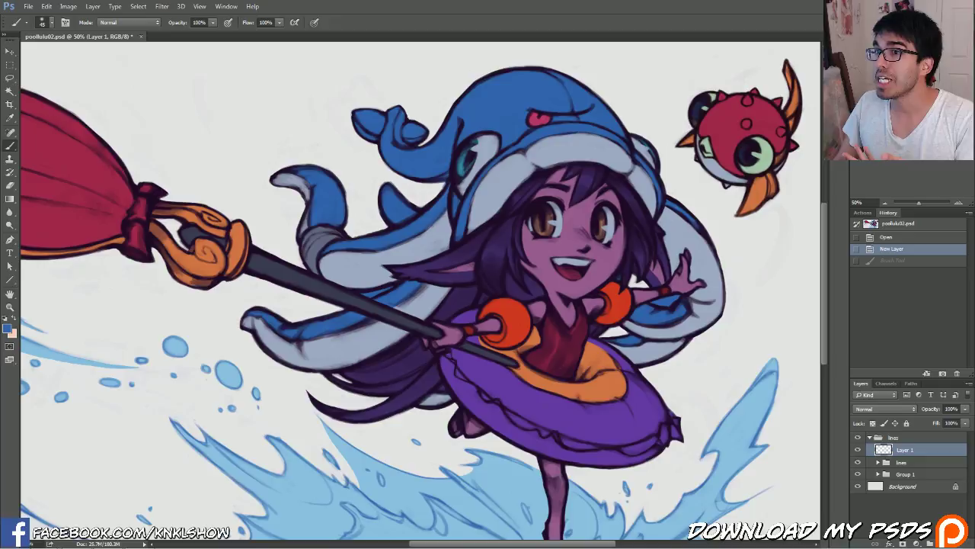
Hide Layer 1, expand Group 1 and select the mask02 layer inside it
left_click_drag(420, 292, 507, 279)
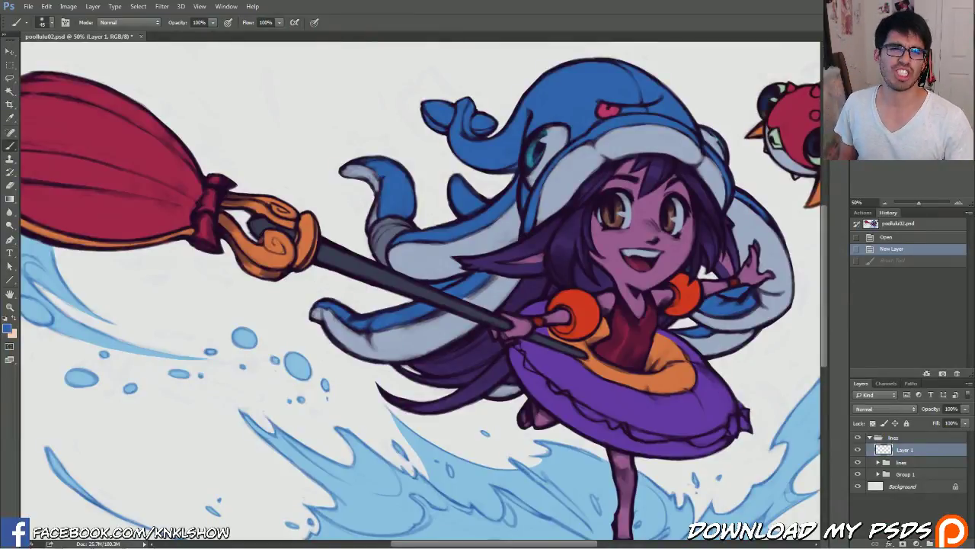
left_click_drag(487, 304, 419, 297)
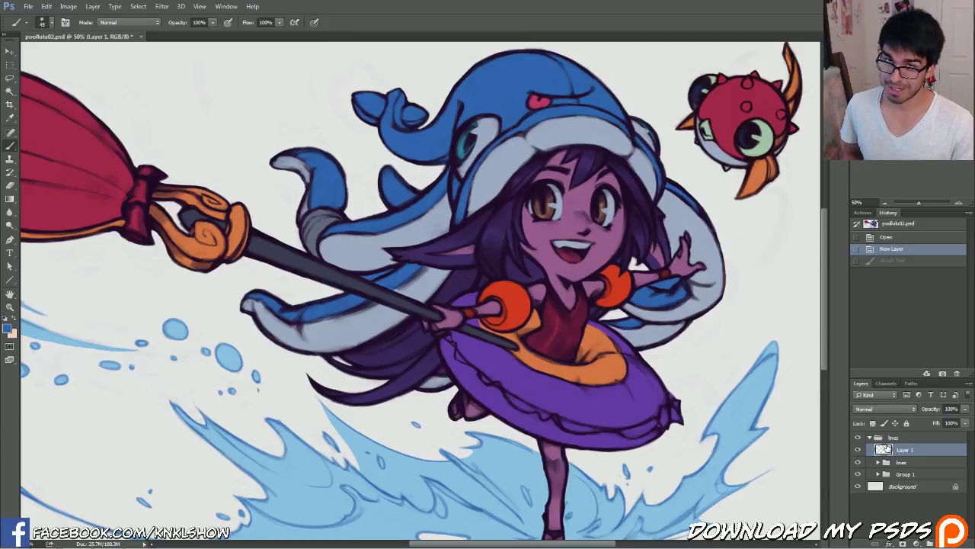
left_click(859, 450)
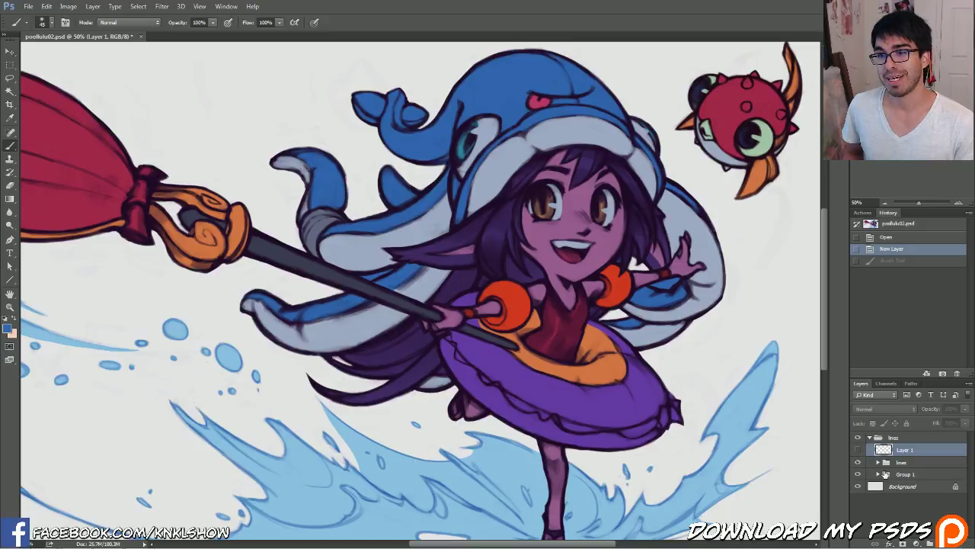
left_click(905, 473)
left_click(879, 474)
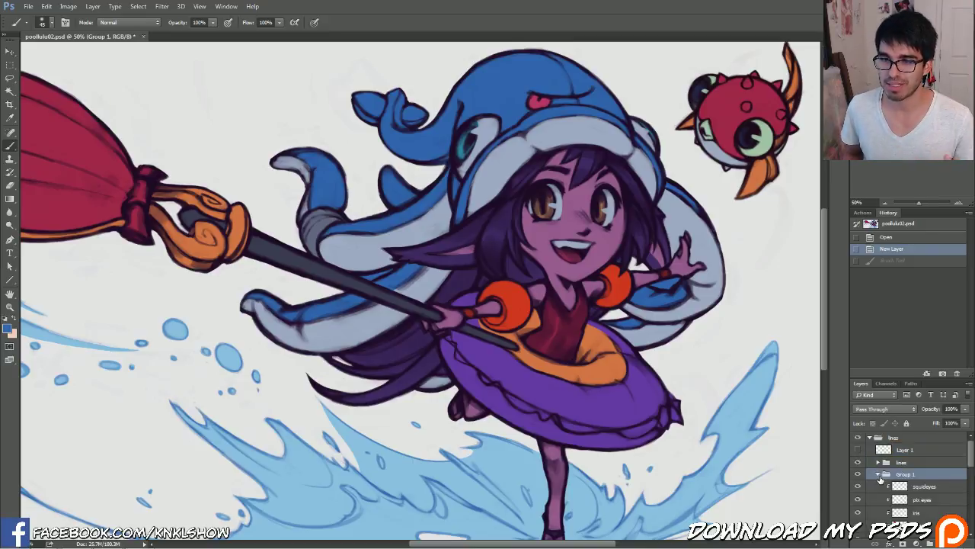
left_click_drag(971, 453, 971, 509)
left_click(939, 477)
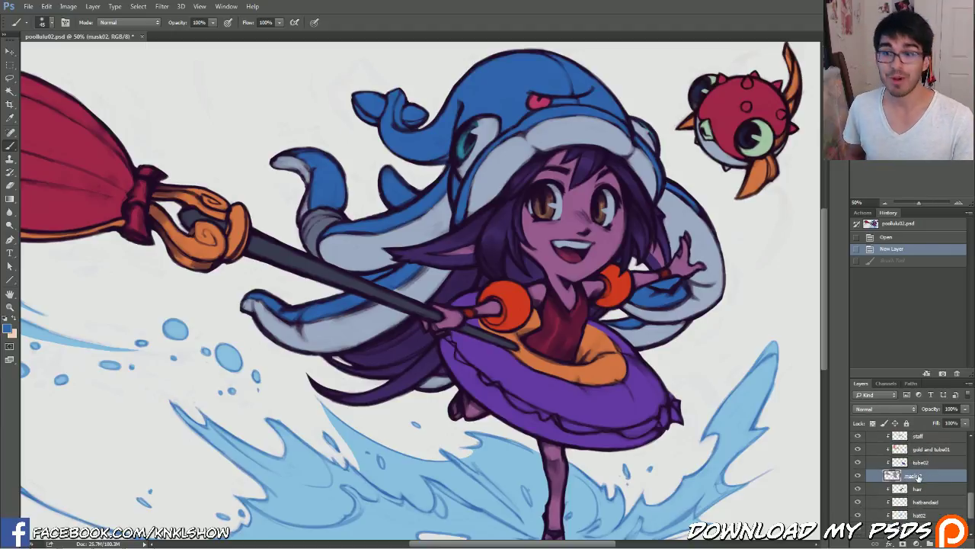
Hide the mask02 and hat01 base layers to examine the bare line art, and show both again
left_click(858, 475)
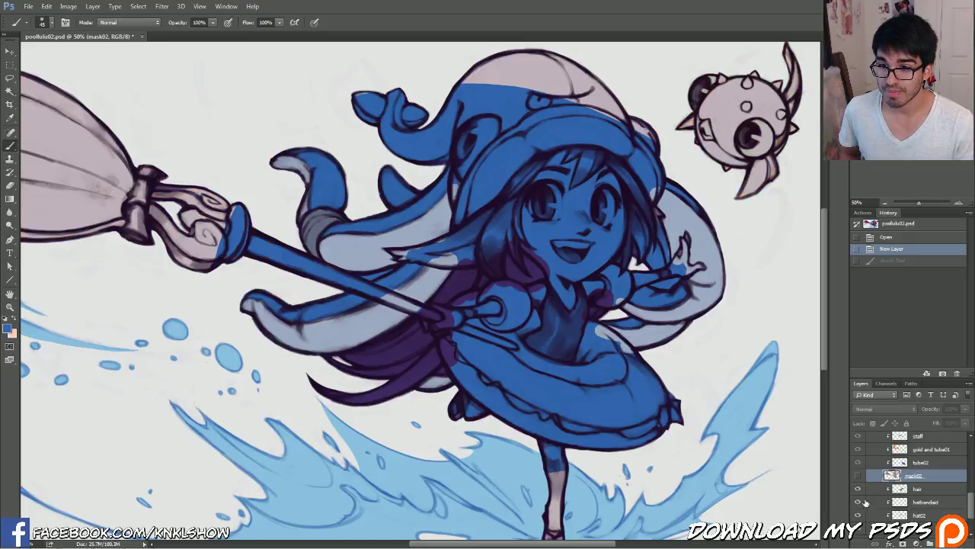
left_click(857, 527)
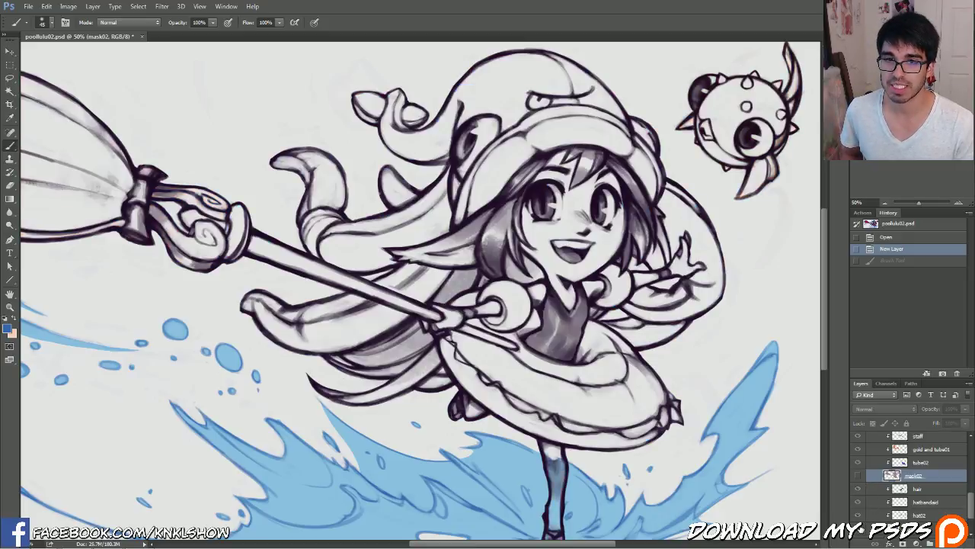
scroll(966, 505, "down", 2)
scroll(970, 512, "down", 1)
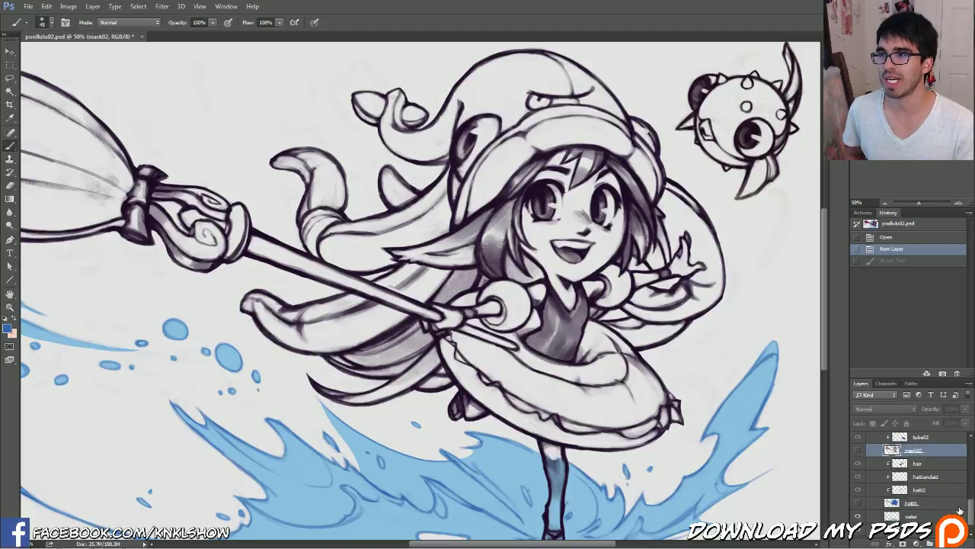
left_click(858, 504)
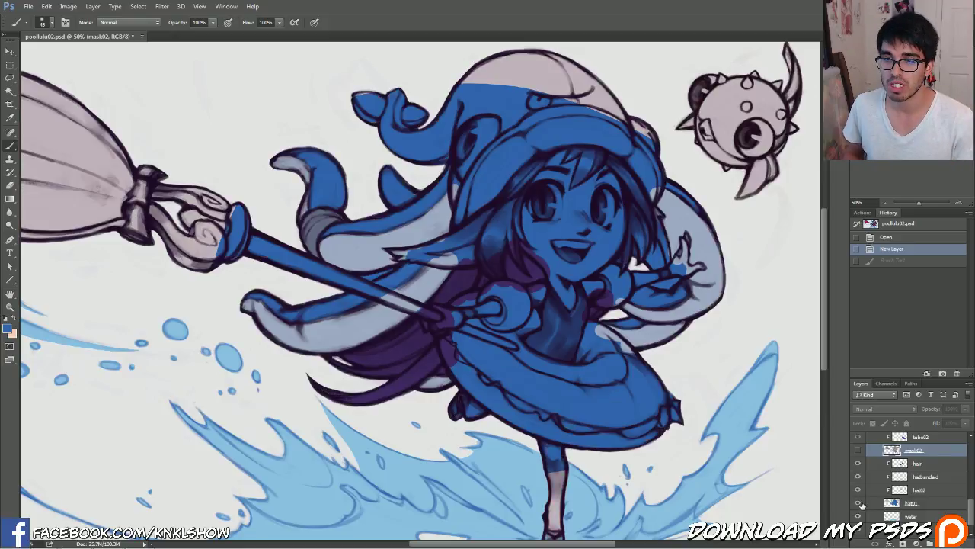
left_click(858, 450)
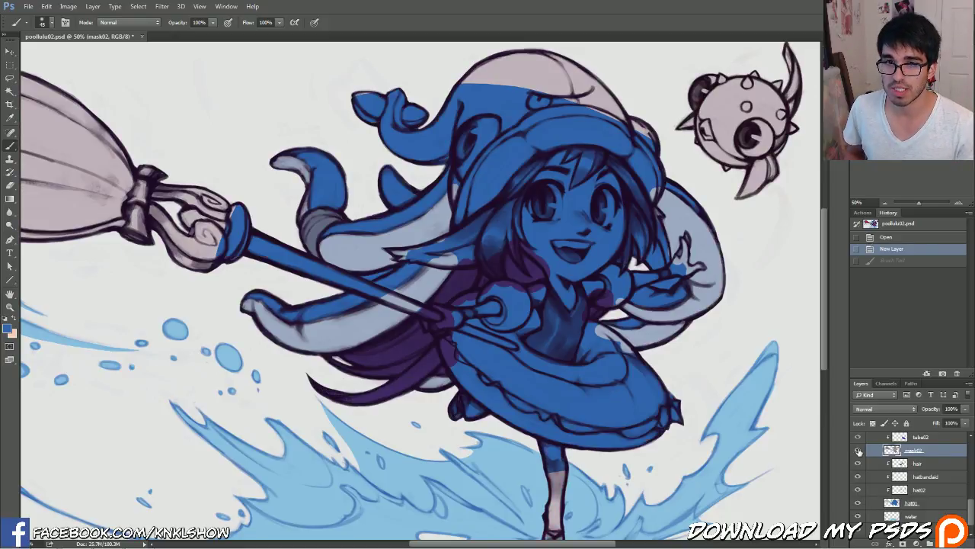
Hide all the colour layers clipped to mask02, from tube02 up to squideyes
scroll(961, 478, "up", 6)
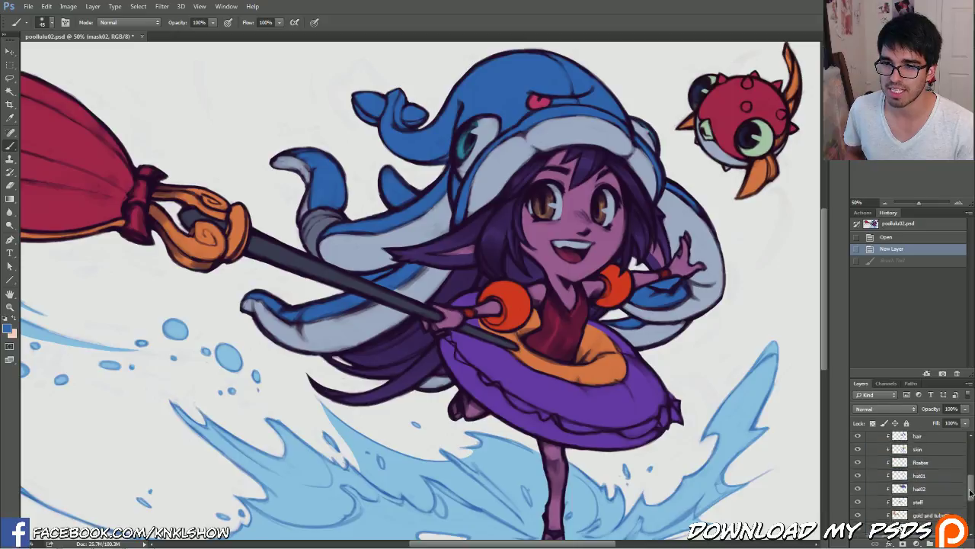
left_click_drag(970, 473, 972, 495)
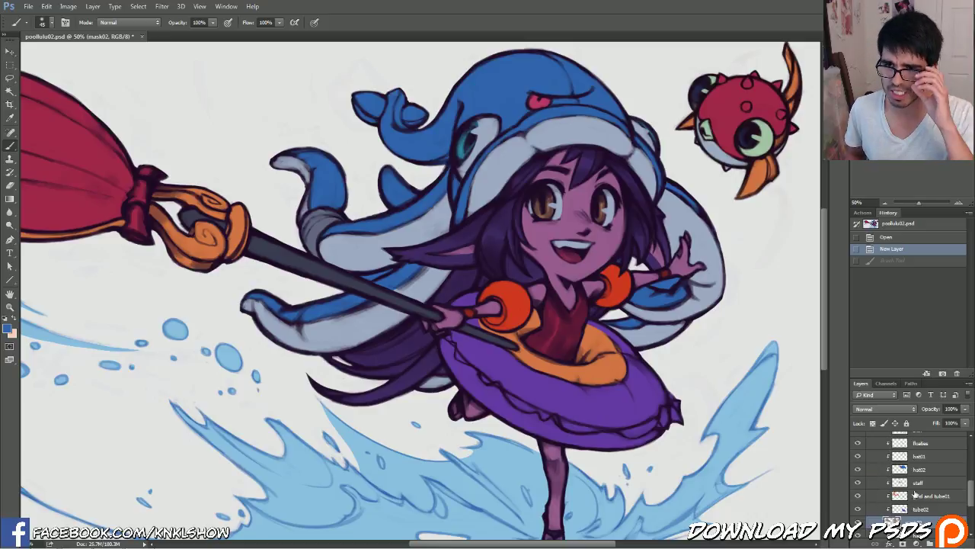
left_click_drag(970, 493, 970, 496)
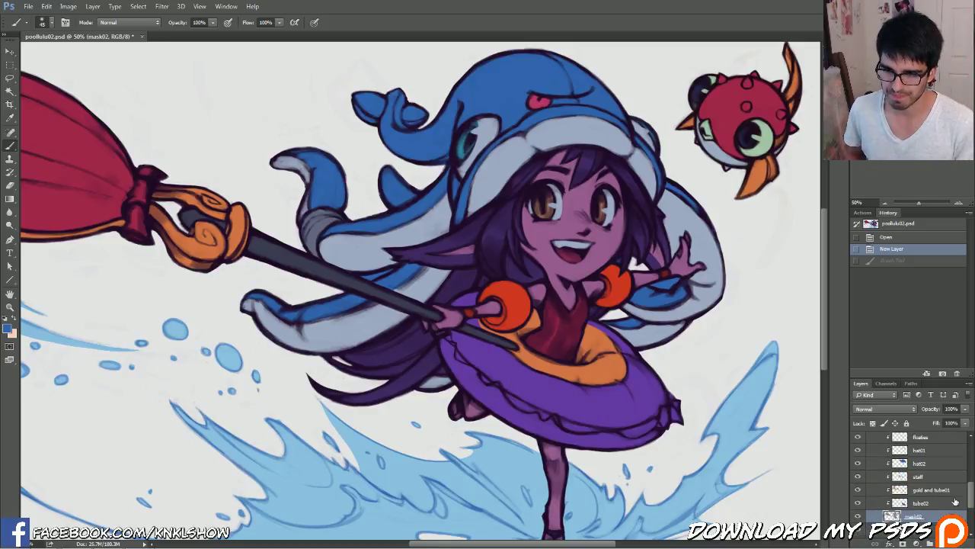
left_click(928, 506)
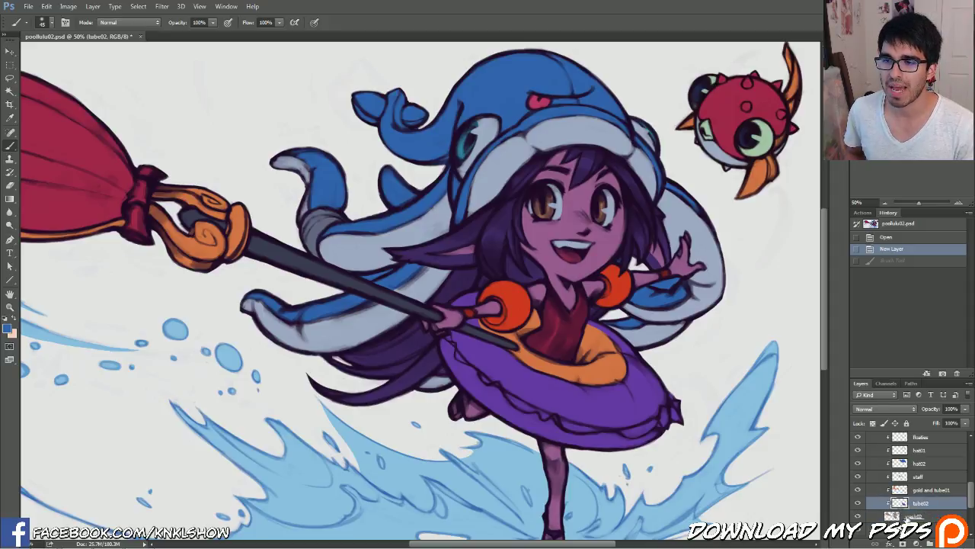
left_click(923, 518)
left_click_drag(971, 503, 970, 501)
left_click_drag(859, 507, 861, 444)
left_click_drag(970, 492, 970, 470)
left_click_drag(858, 517, 859, 446)
scroll(969, 488, "up", 3)
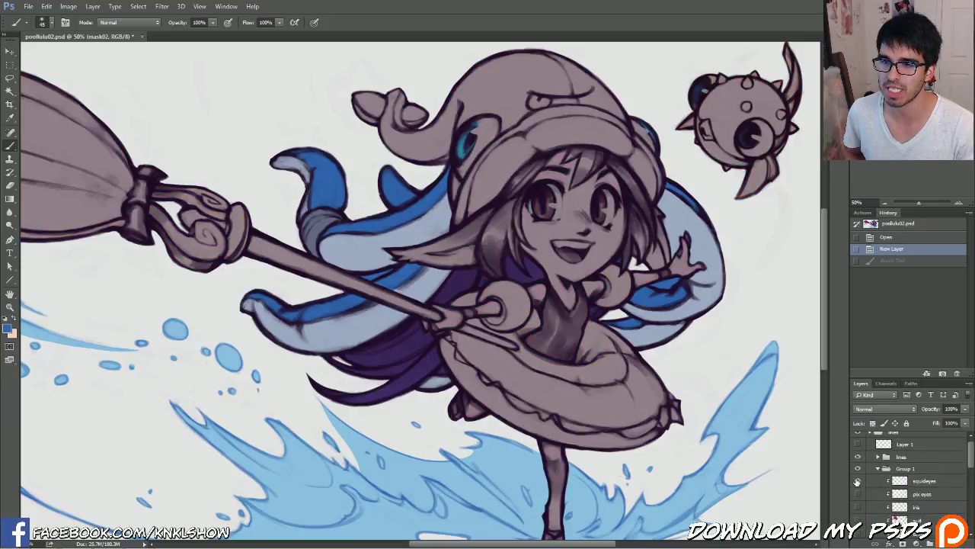
scroll(968, 489, "down", 10)
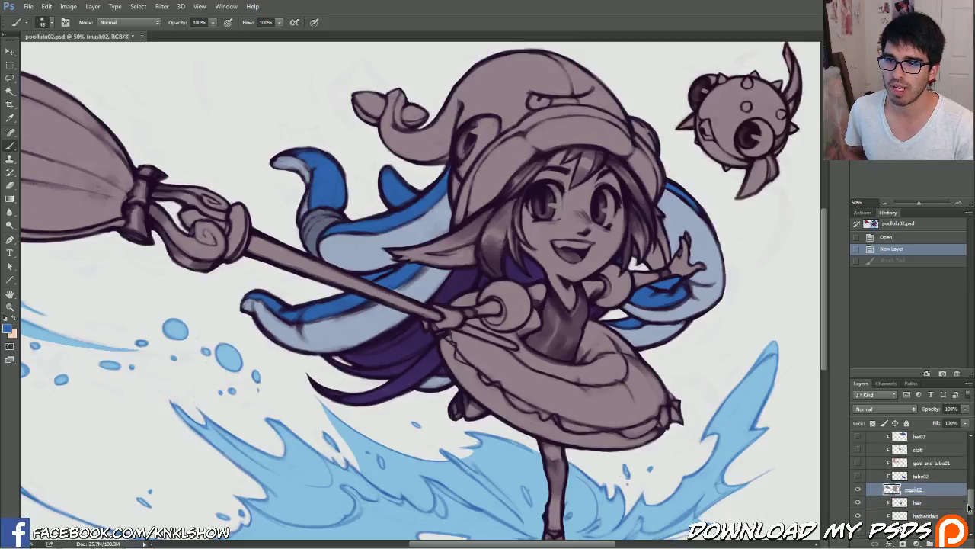
Hide the hat01 base layer and make hatbandaid the active layer
left_click(914, 489)
left_click(858, 516)
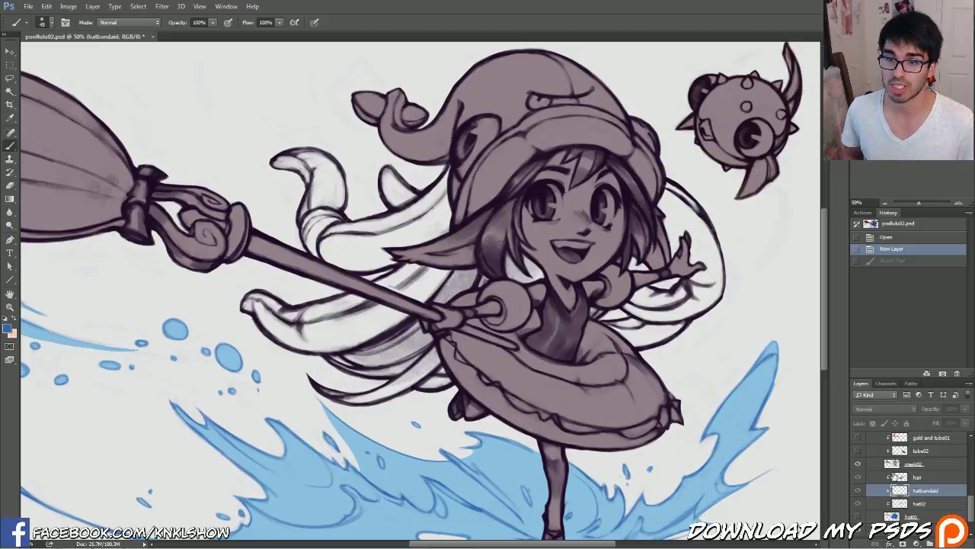
left_click(10, 51)
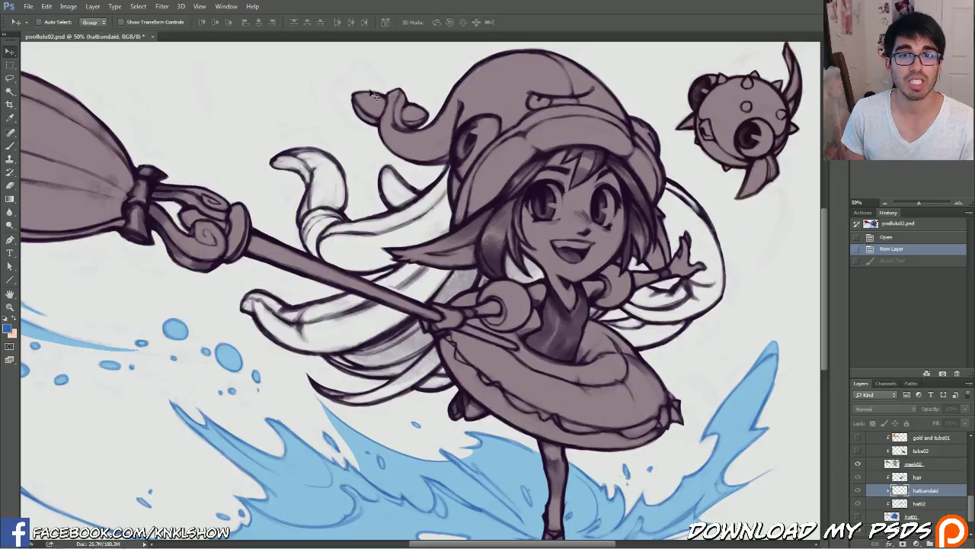
left_click(899, 111)
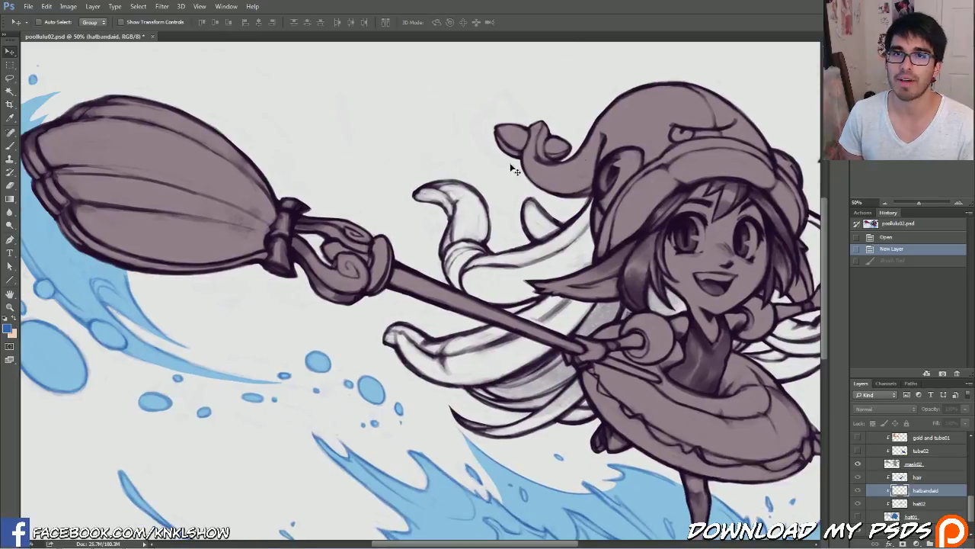
scroll(605, 182, "right", 2)
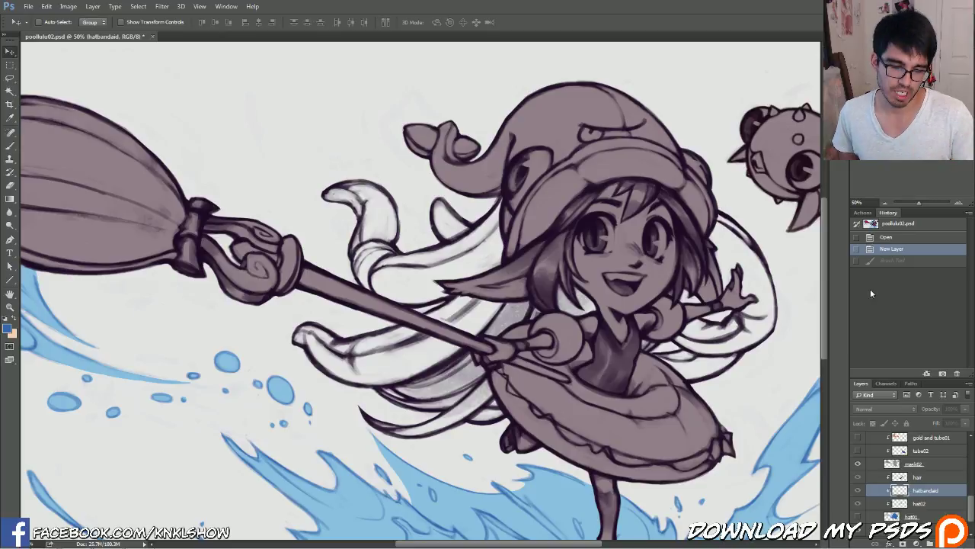
Try to select the artwork by picking the empty background with the Magic Wand, expanding and inverting the selection, and revert to the New Layer state
key("w")
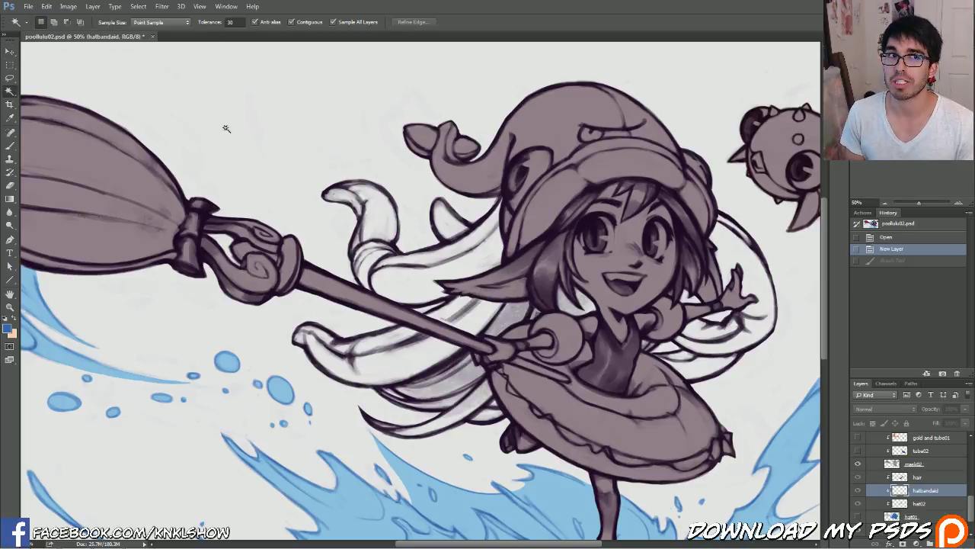
left_click(257, 151)
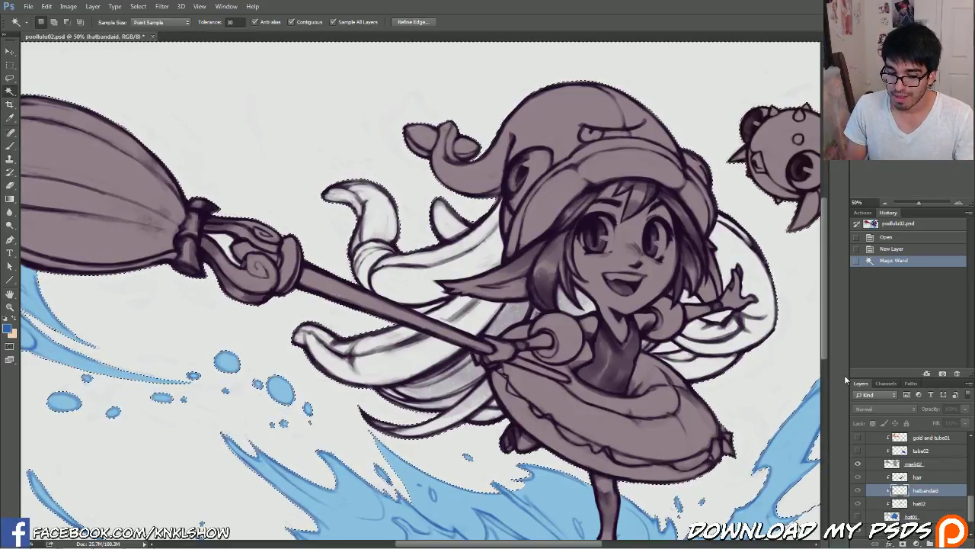
key("F2")
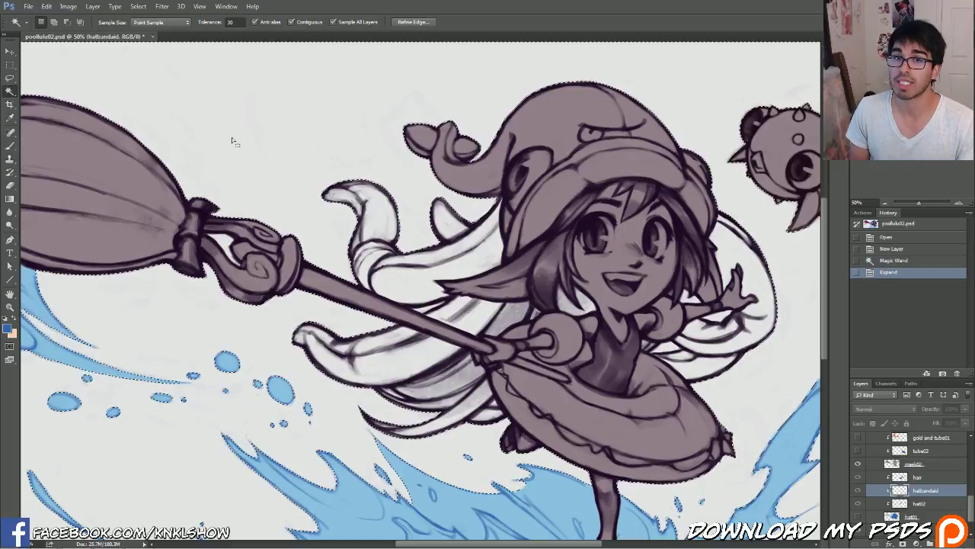
key("ctrl+shift+i")
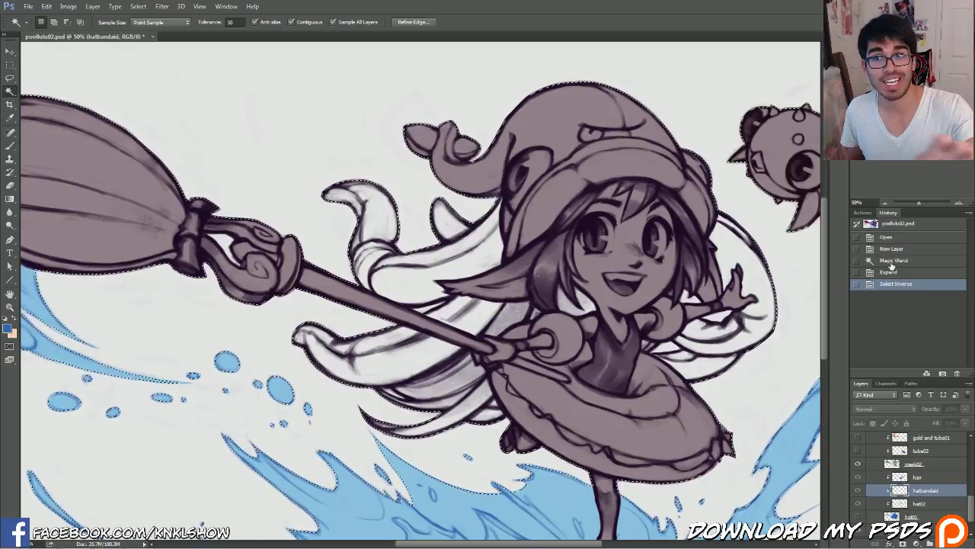
left_click(893, 262)
left_click(889, 251)
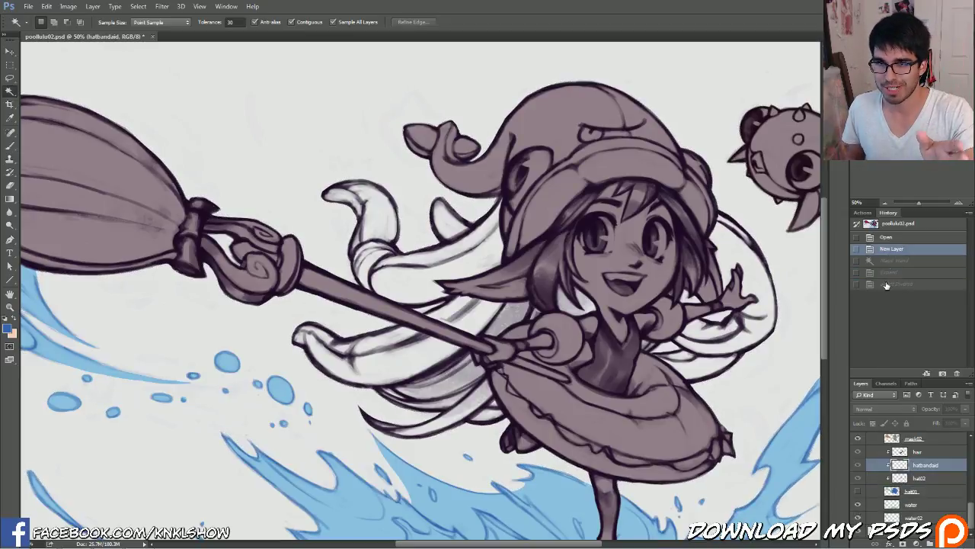
Select tube02 and show the tube02, gold and tube01, and staff colour layers
scroll(966, 508, "up", 3)
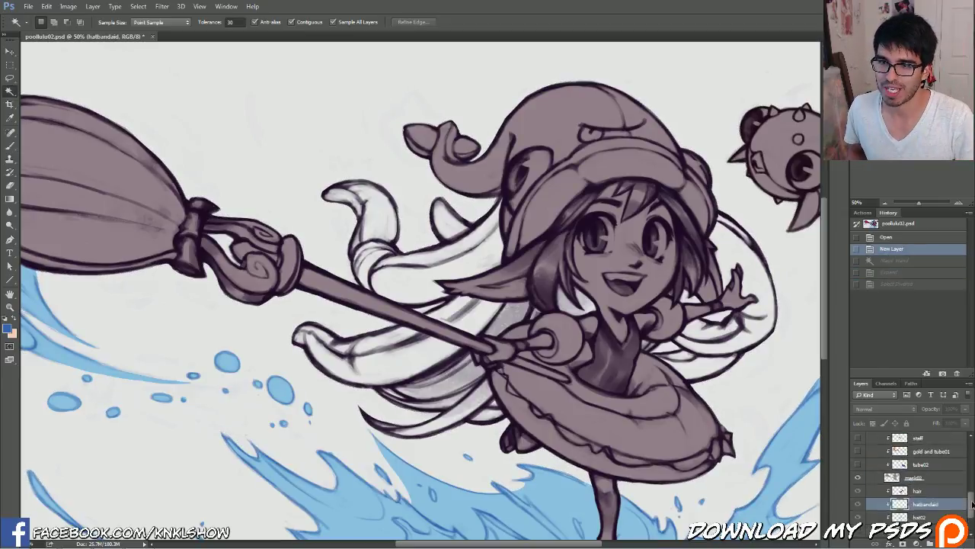
left_click(905, 492)
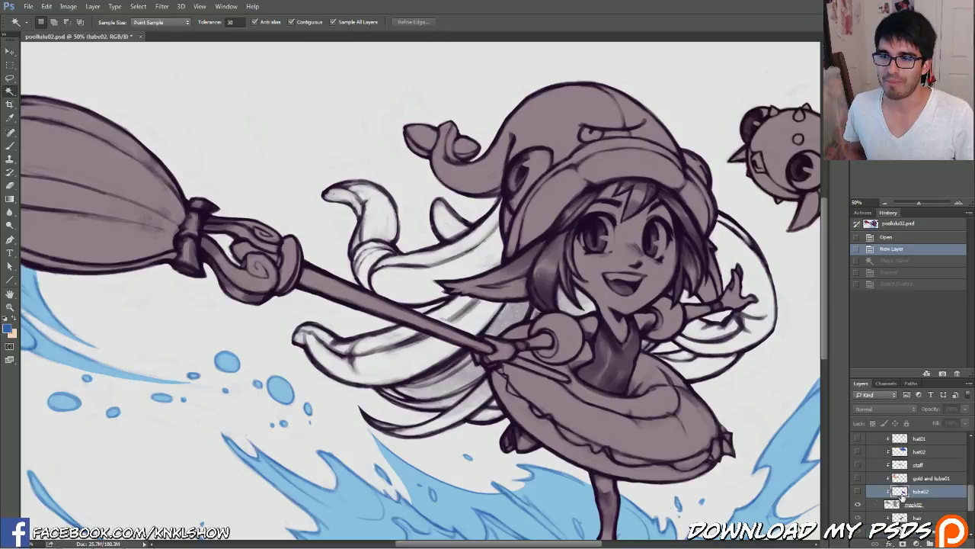
left_click(858, 492)
left_click(858, 478)
left_click(858, 465)
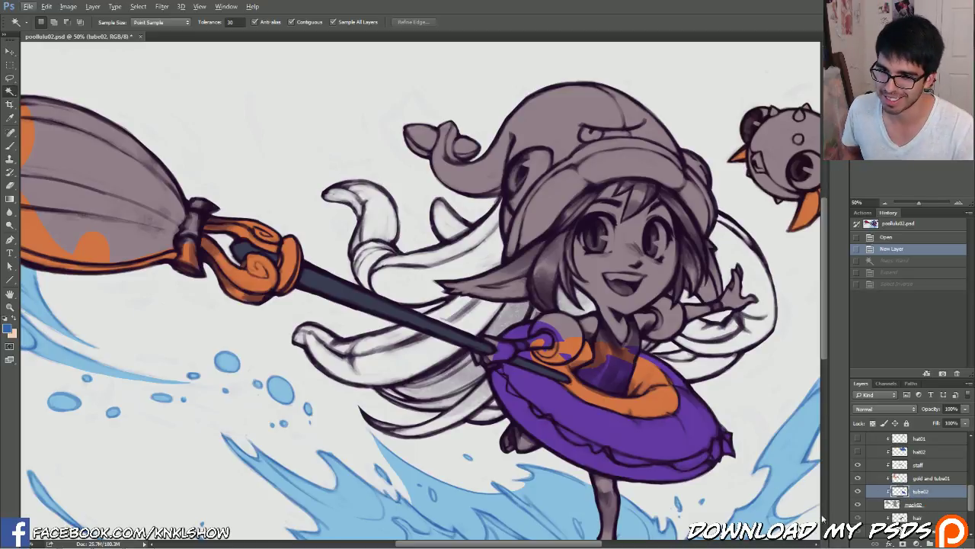
Release the clipping mask on tube02 and the colour layers stacked above it
left_click(940, 495, "alt")
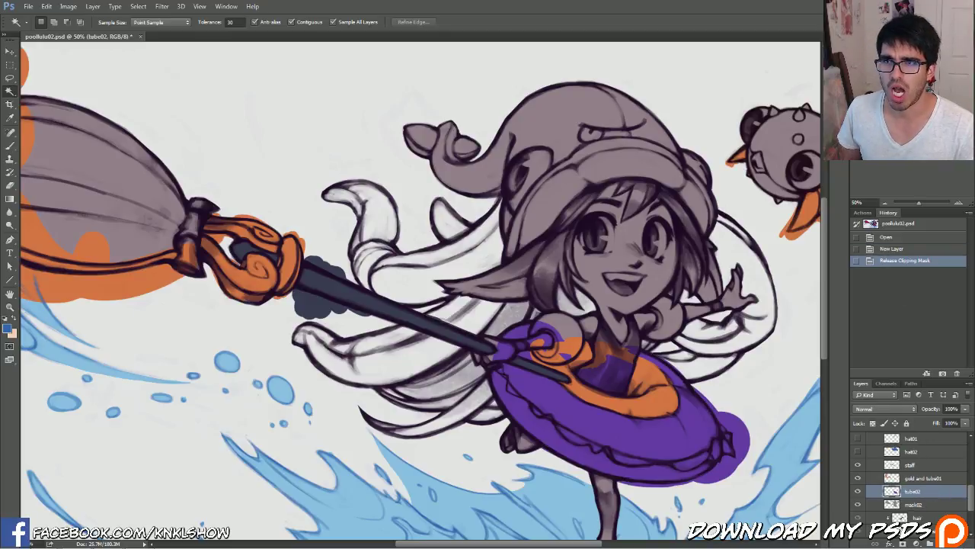
scroll(421, 294, "left", 4)
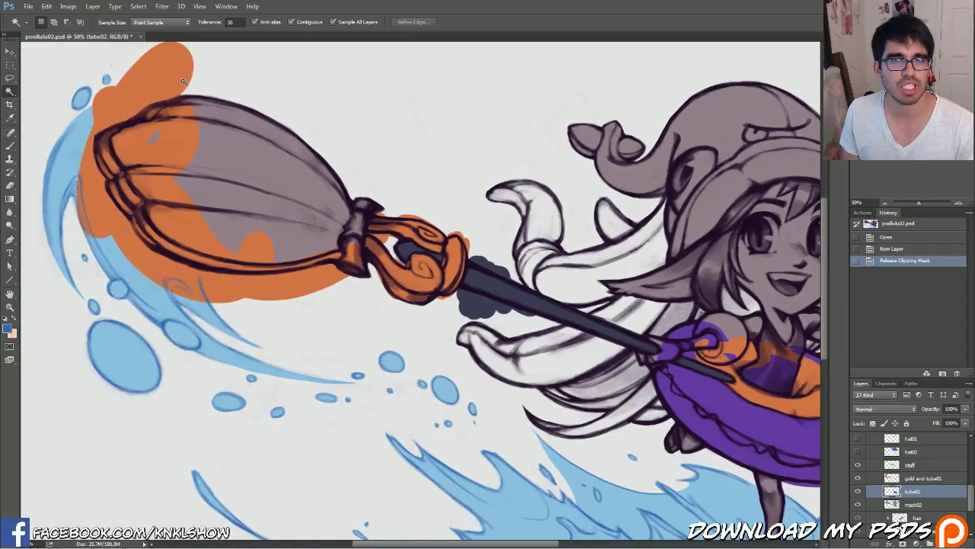
left_click_drag(420, 294, 364, 268)
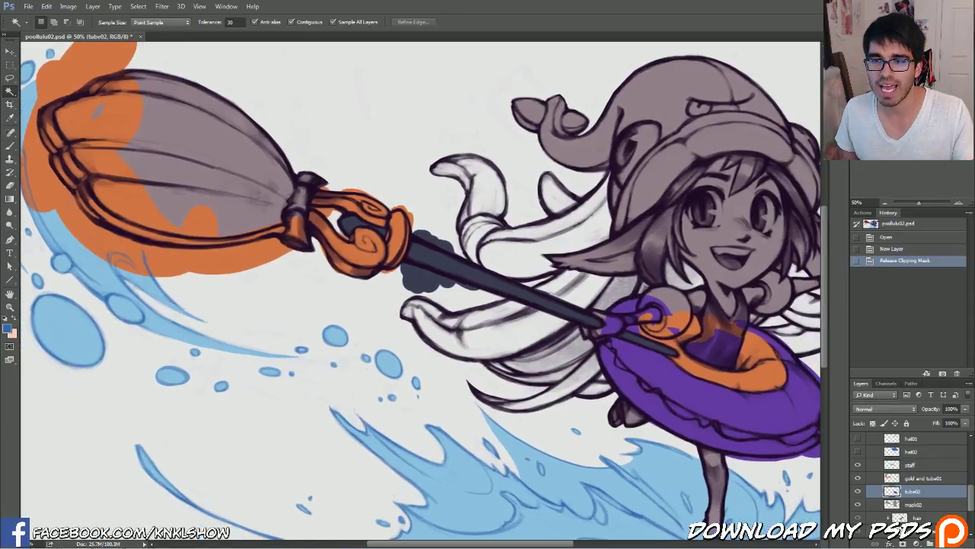
left_click_drag(421, 294, 272, 253)
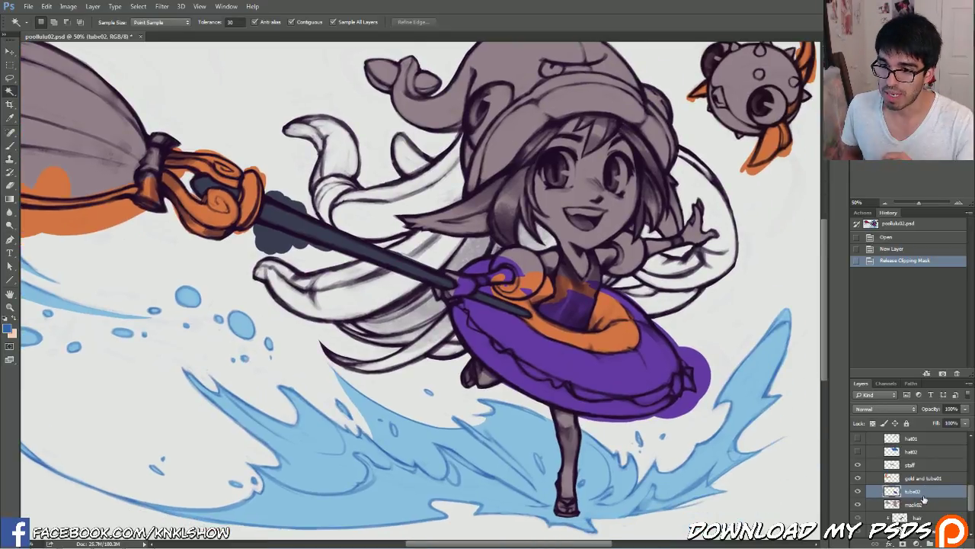
Toggle the tube02 layer's visibility to compare the artwork with and without it, leaving the layer hidden
left_click(858, 491)
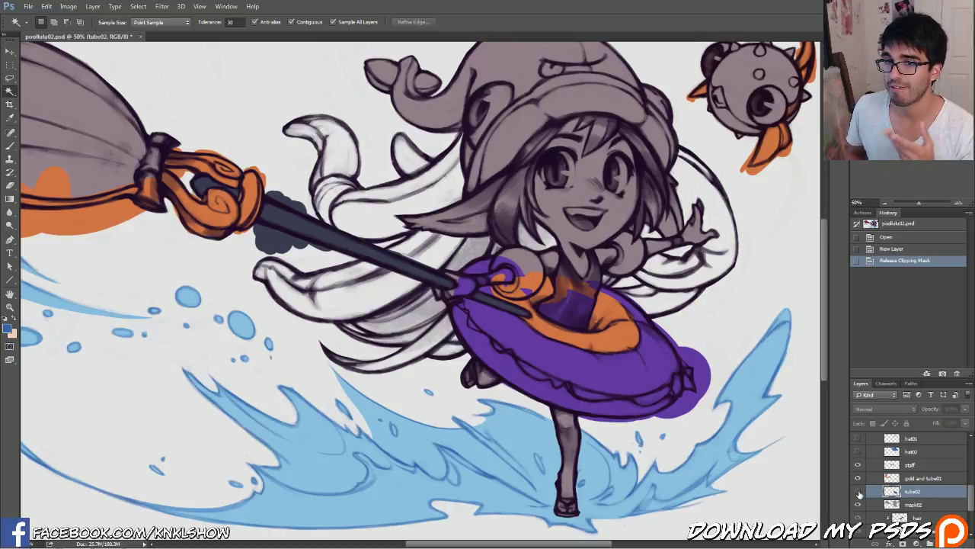
left_click(858, 491)
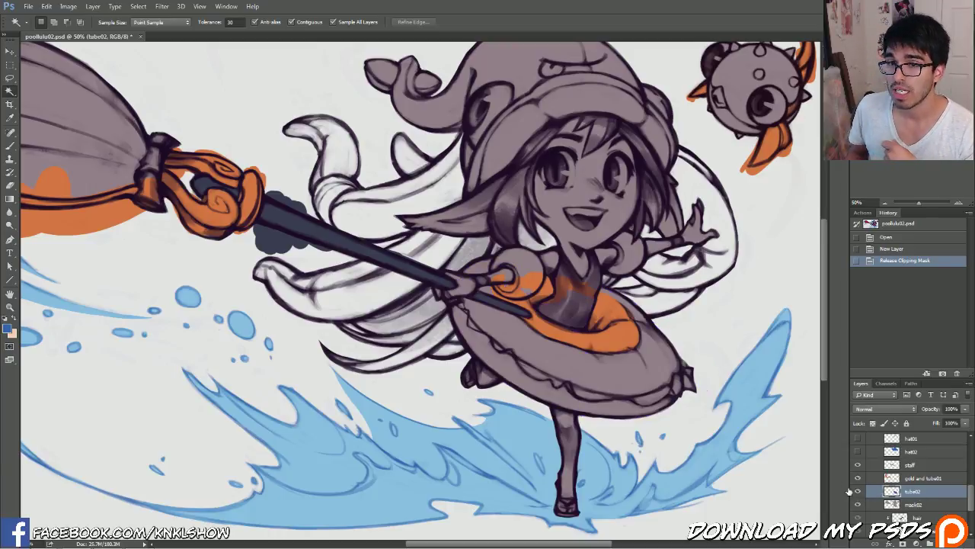
left_click(859, 491)
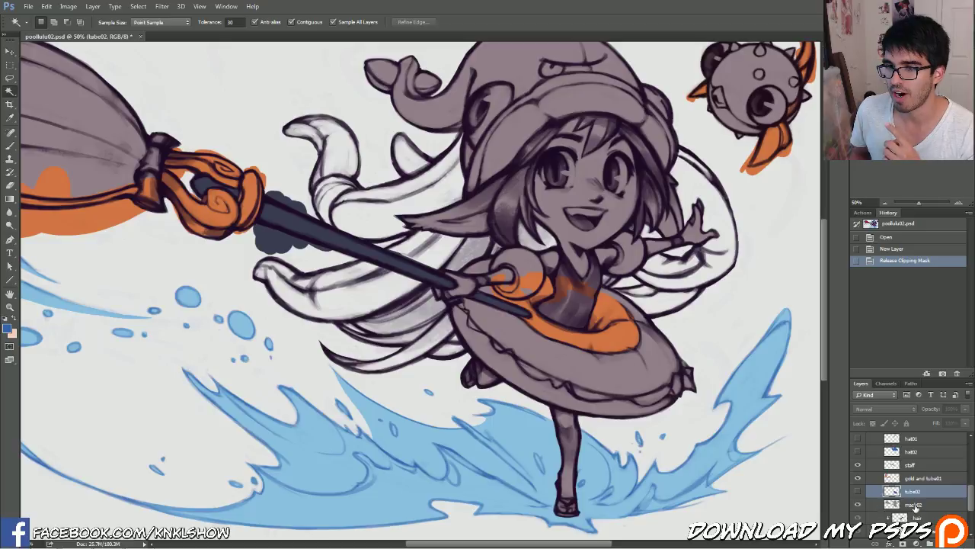
Toggle the mask02 base layer's visibility to compare the artwork, and show the tube02 layer
left_click(861, 505)
left_click(858, 504)
left_click(858, 505)
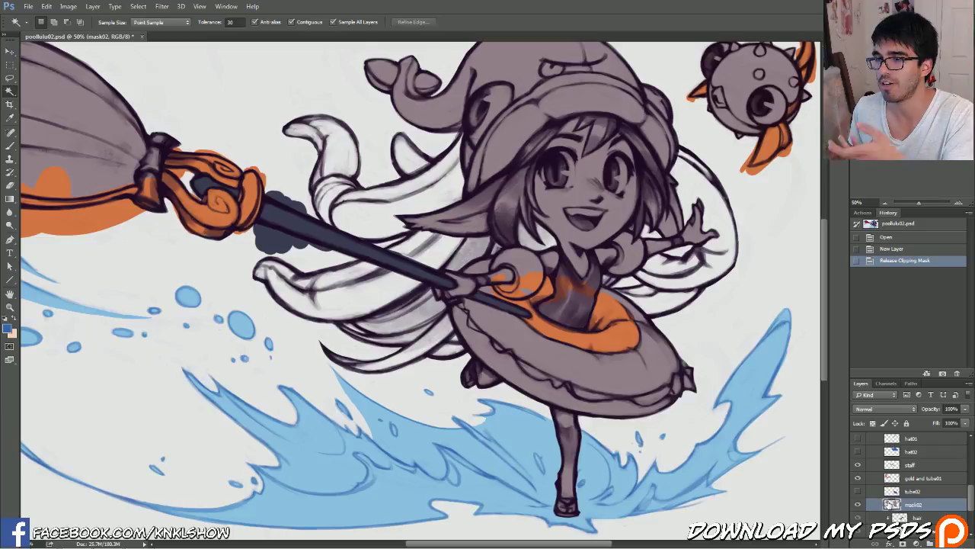
left_click(858, 491)
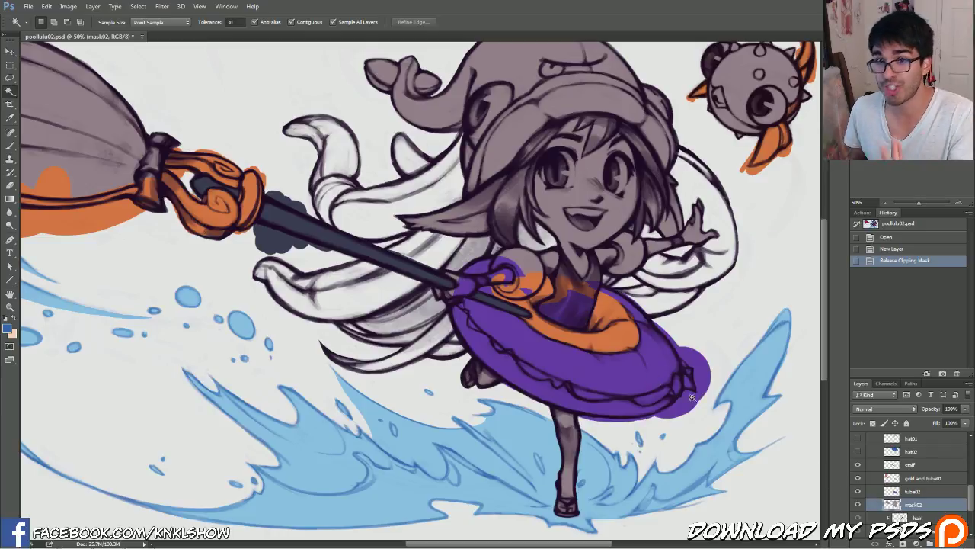
Clip the tube02 layer to the mask02 base layer with a clipping mask
left_click(913, 492)
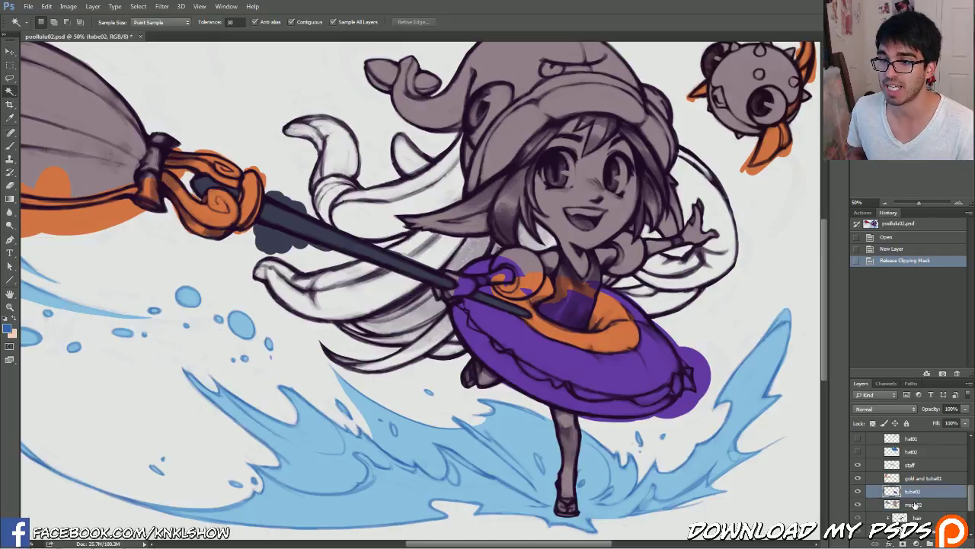
right_click(930, 492)
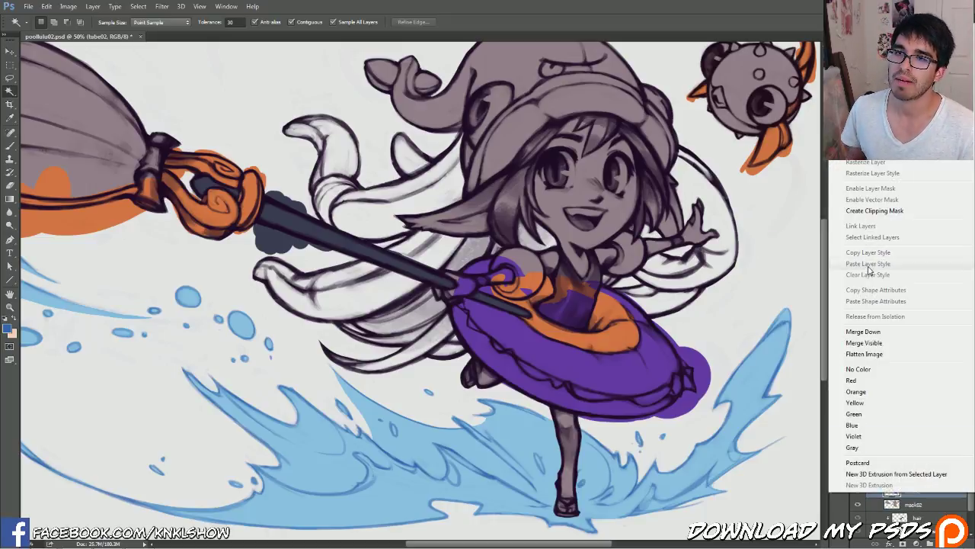
left_click(885, 213)
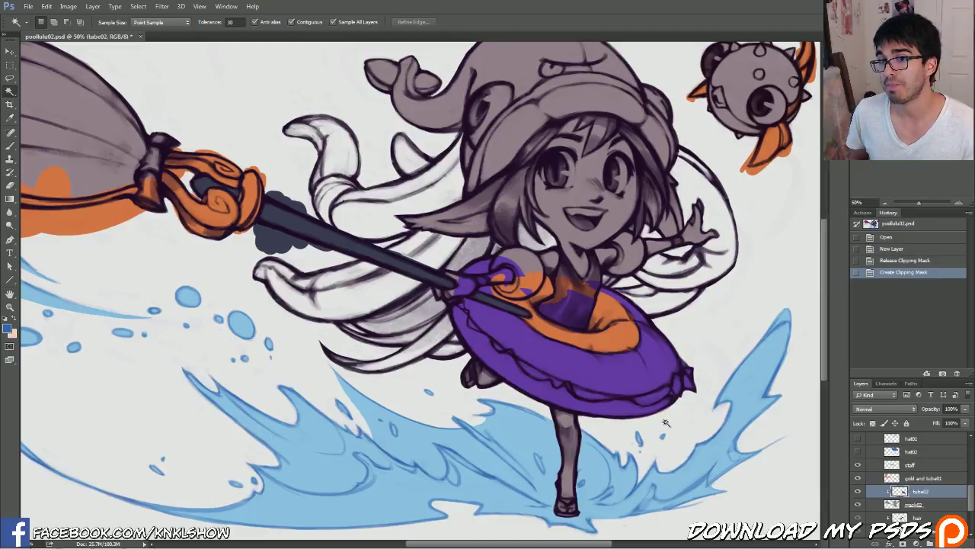
Select mask02, toggle its visibility, and revert the document to the New Layer history state
left_click(921, 504)
left_click(858, 505)
left_click(858, 505)
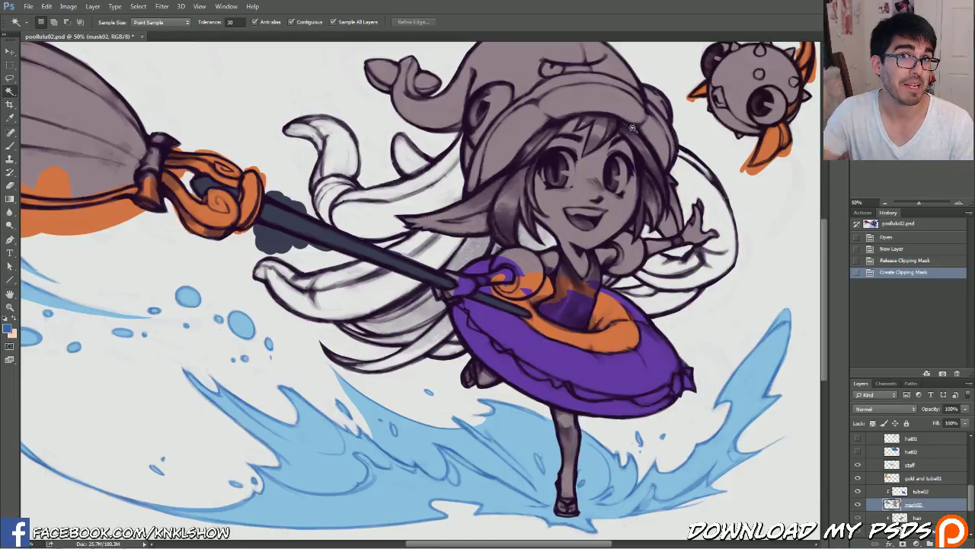
left_click(888, 250)
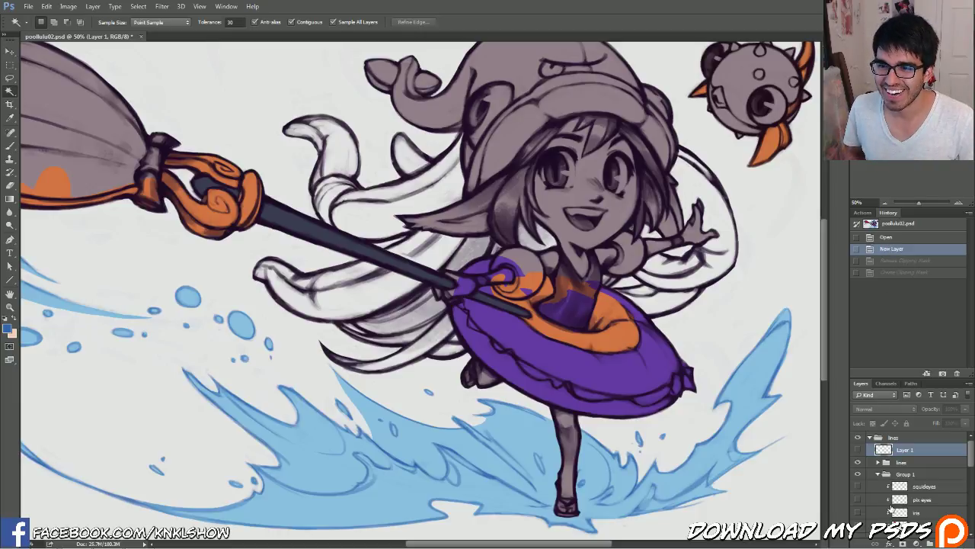
Show the clipped hat02 and hat01 colour layers above the staff layer
left_click_drag(970, 457, 968, 467)
scroll(884, 466, "down", 5)
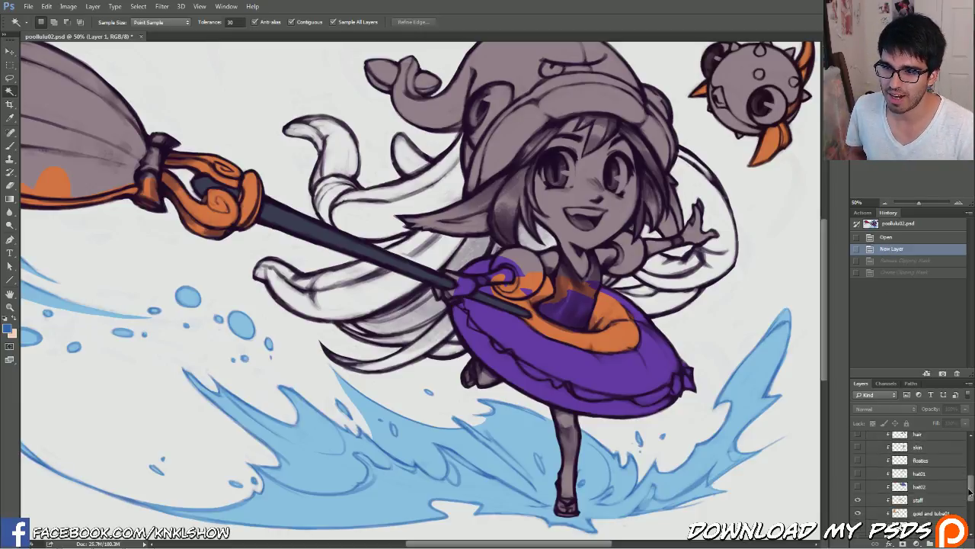
left_click(857, 469)
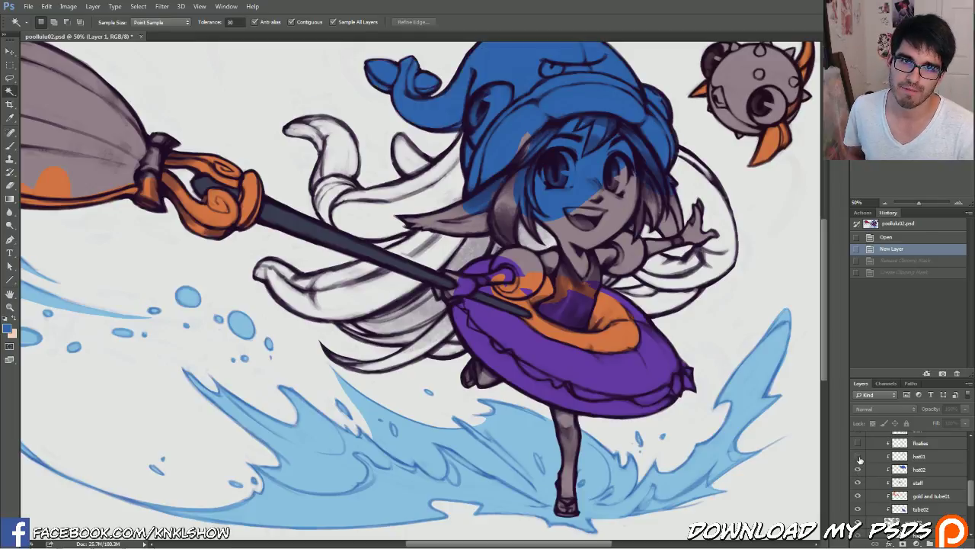
left_click(858, 456)
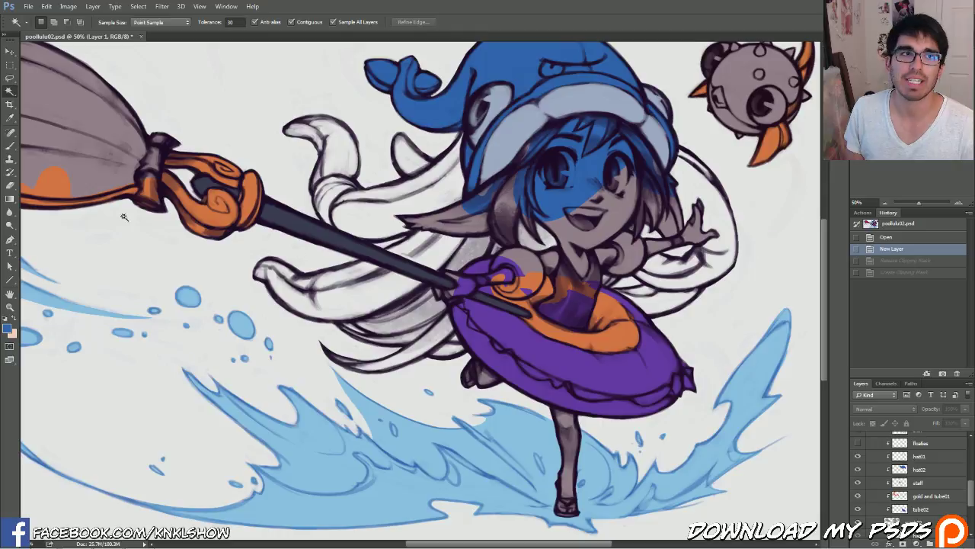
Switch to the Brush tool and show the clipped floaties and skin colour layers
left_click(10, 146)
left_click_drag(810, 97, 797, 149)
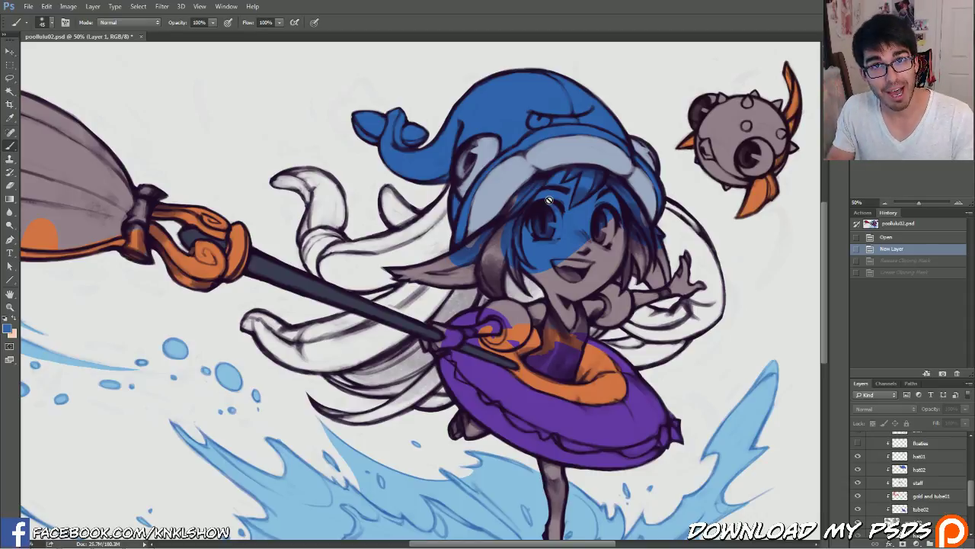
left_click_drag(970, 488, 970, 474)
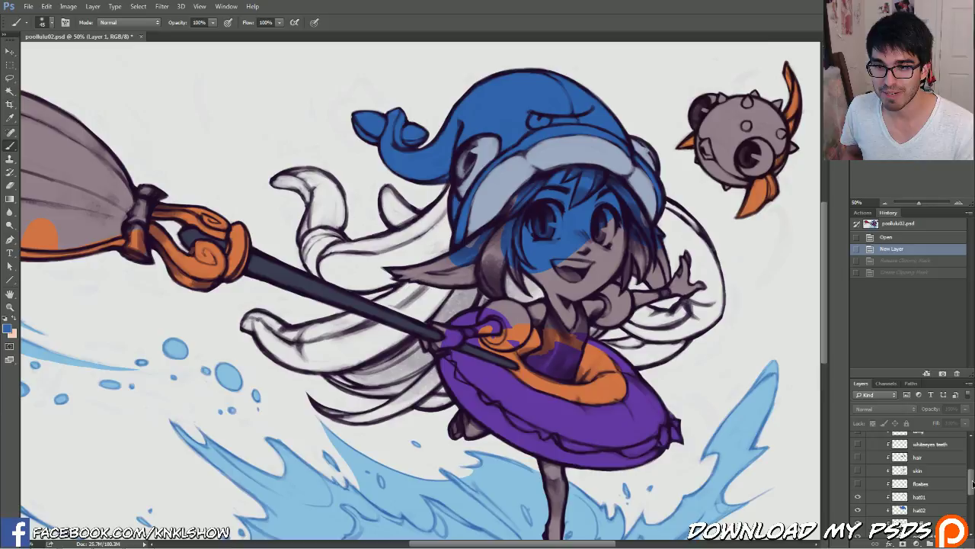
left_click_drag(857, 483, 858, 471)
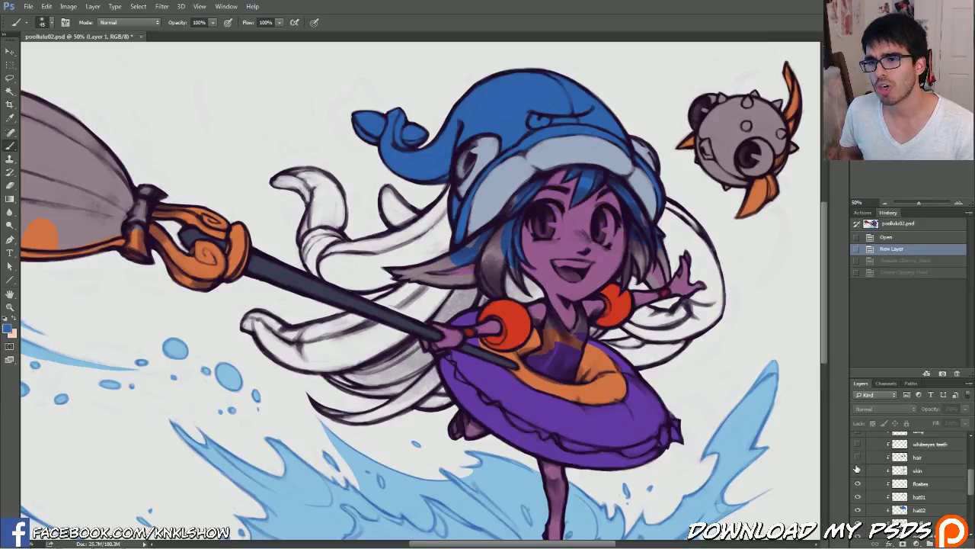
Sample the purple skin colour from the face and change the foreground colour to a lighter pinkish purple
left_click(547, 251, "alt")
left_click(7, 330)
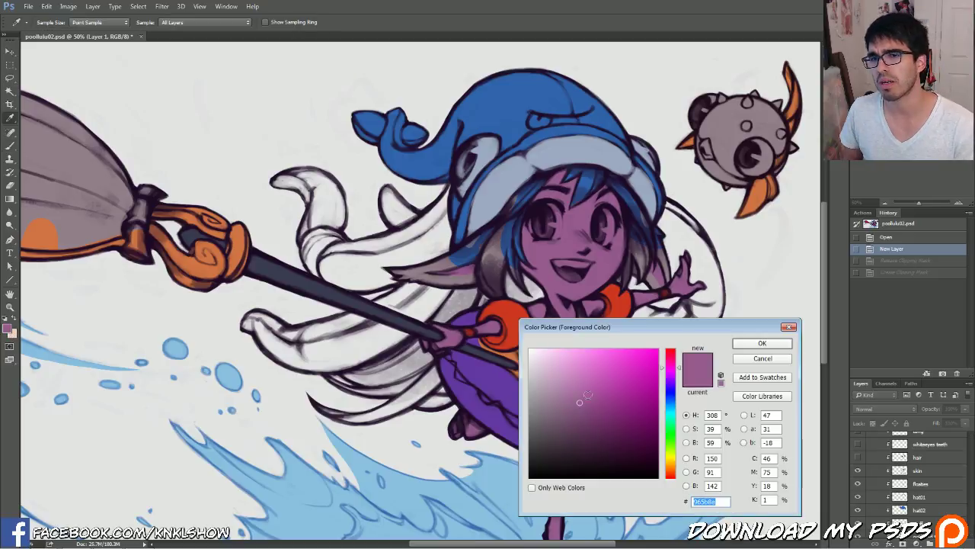
left_click_drag(580, 385, 573, 369)
left_click_drag(684, 371, 682, 380)
left_click_drag(571, 367, 568, 364)
left_click(763, 345)
key("b")
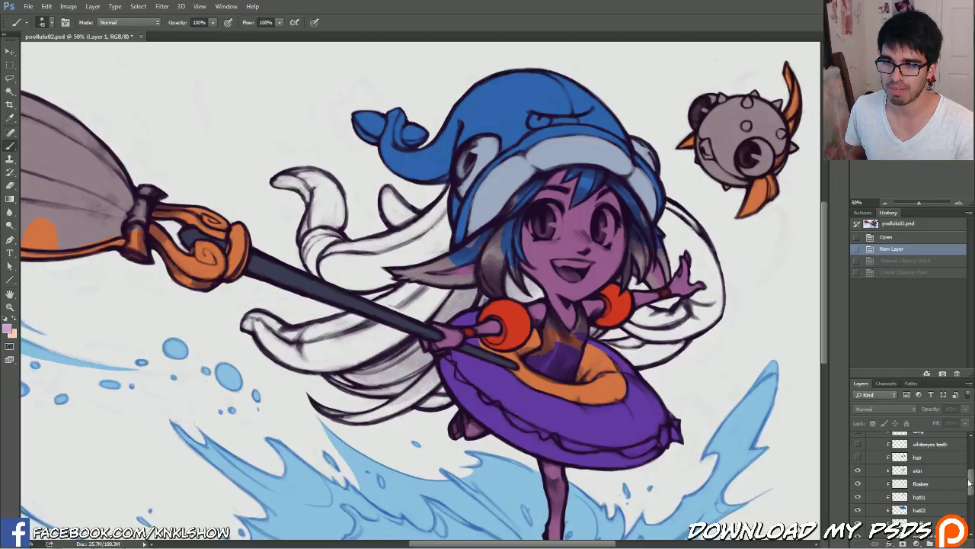
Select the skin layer and lock its transparent pixels
scroll(937, 496, "down", 3)
left_click(936, 497)
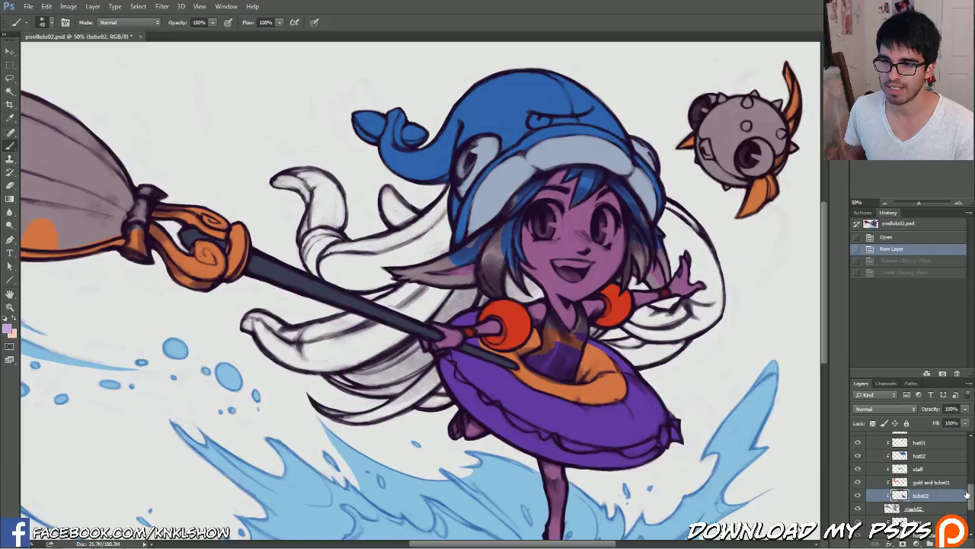
scroll(927, 461, "up", 3)
left_click(925, 454)
key("slash")
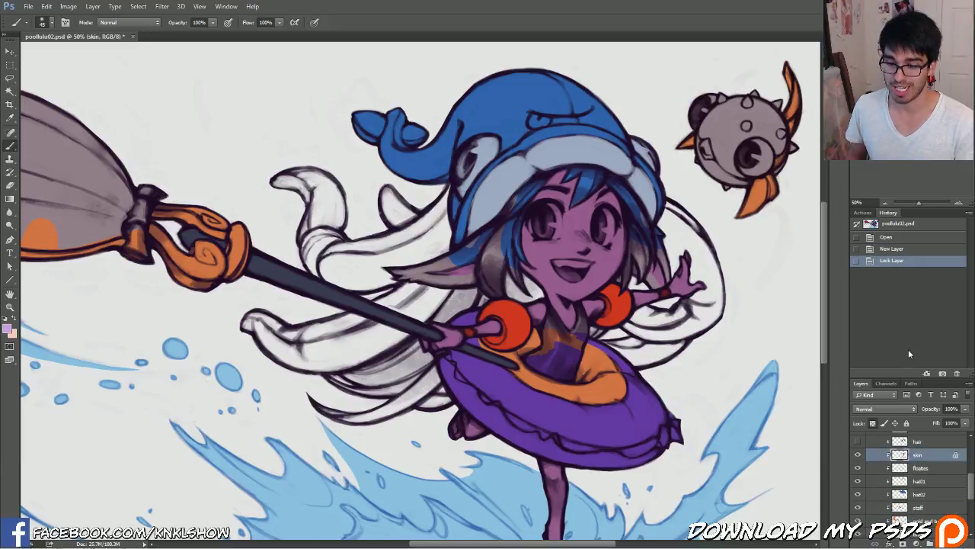
Try filling the skin layer with the lighter purple foreground colour, and undo the fill
key("shift+BackSpace")
key("Return")
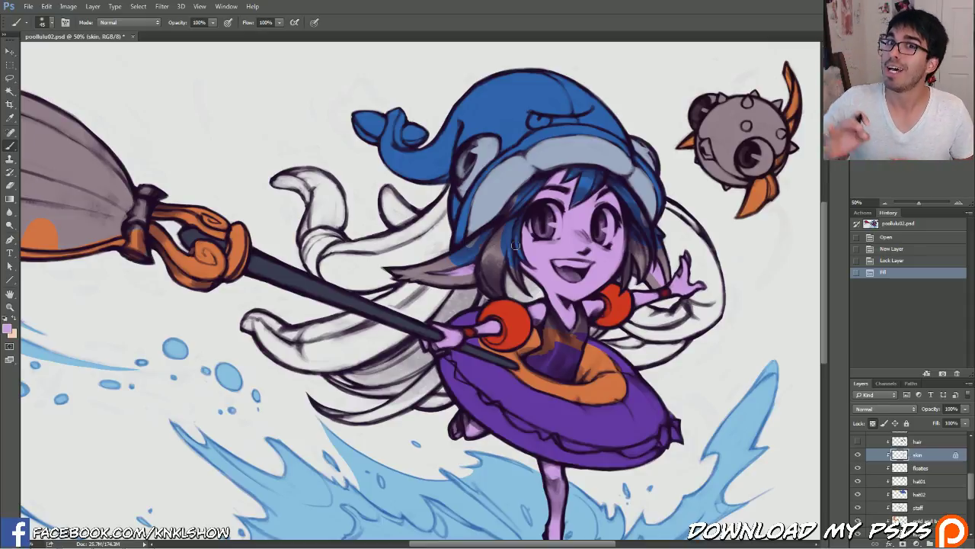
left_click(892, 261)
Show the clipped hair and whiteeyes teeth colour layers
scroll(969, 492, "up", 3)
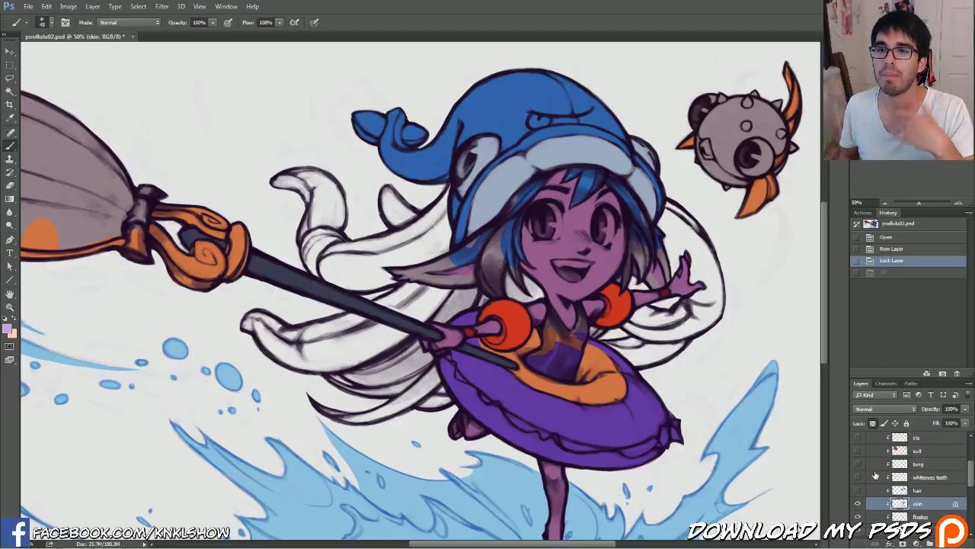
left_click(858, 491)
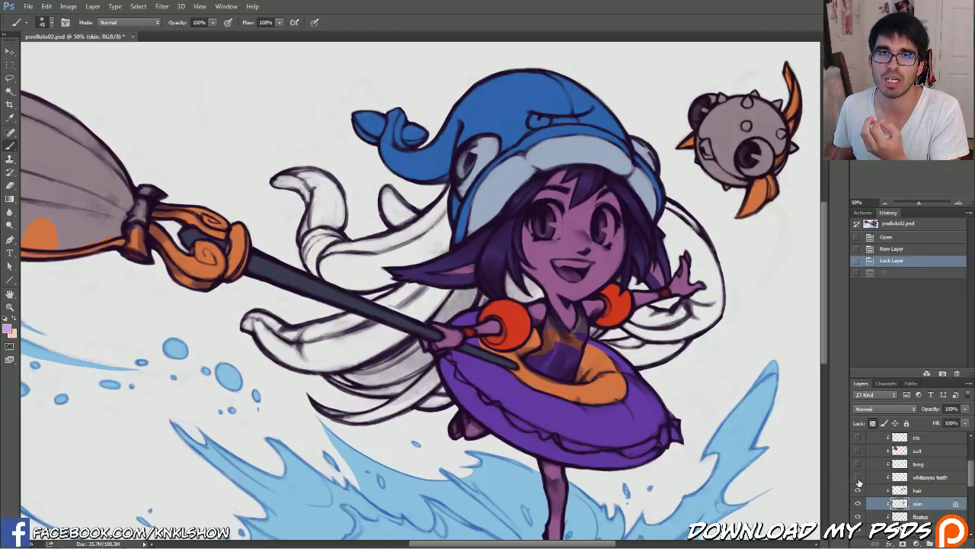
left_click(858, 477)
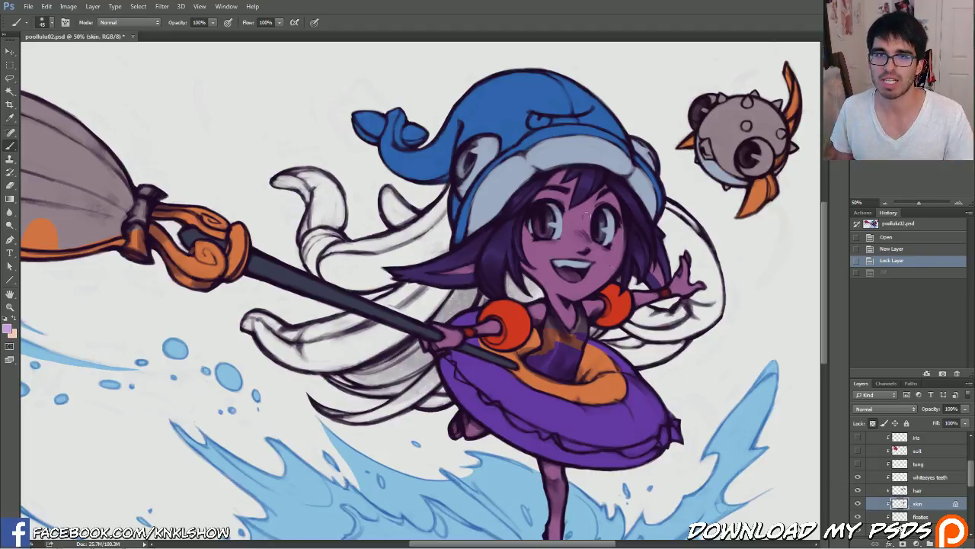
Sample the hat's pale blue-grey trim as the foreground colour, preview lighter and darker shades in the Color Picker, and discard those changes
left_click(505, 174, "alt")
left_click(6, 328)
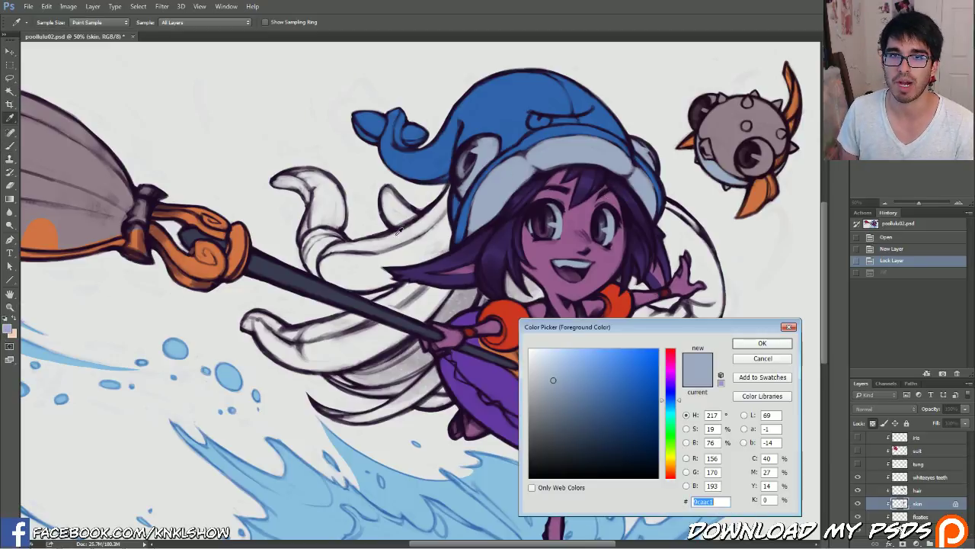
left_click(541, 348)
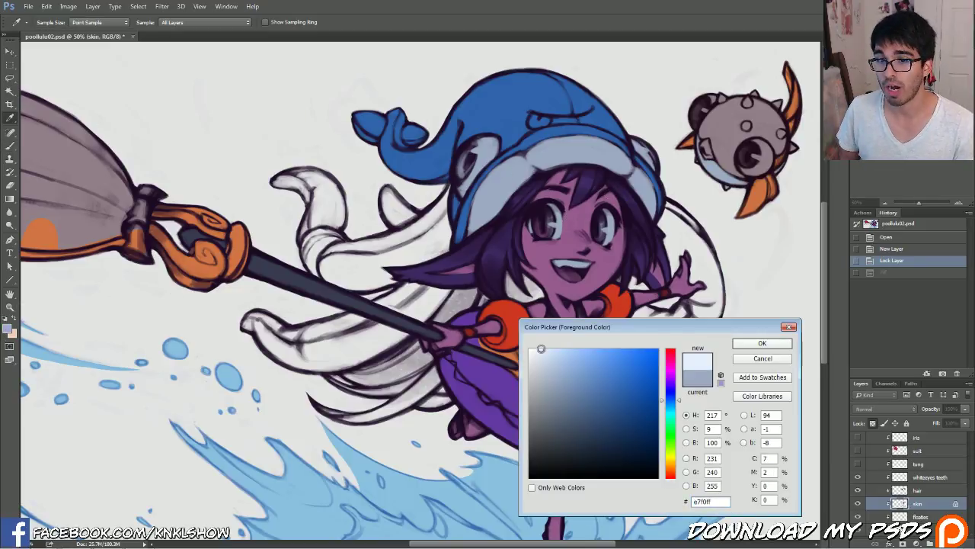
left_click_drag(540, 348, 565, 394)
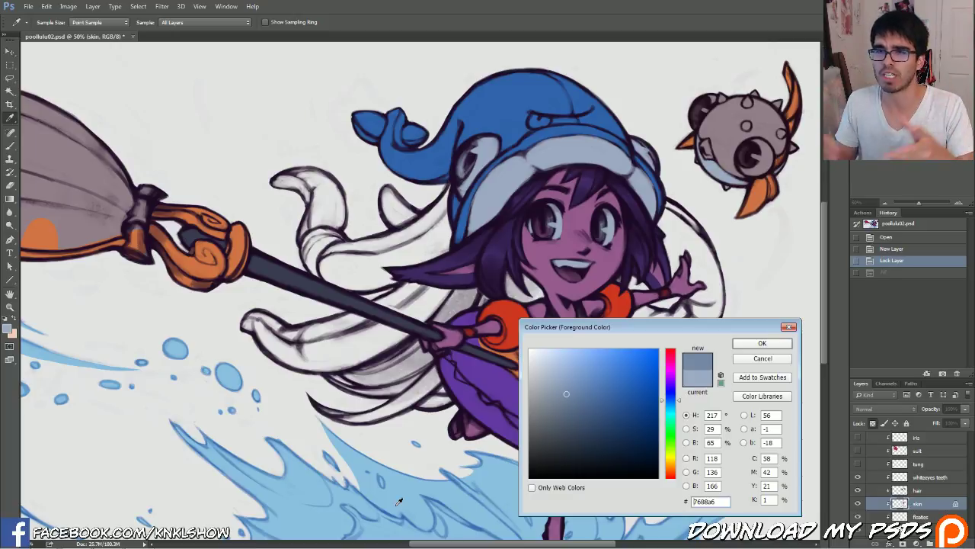
left_click(564, 221)
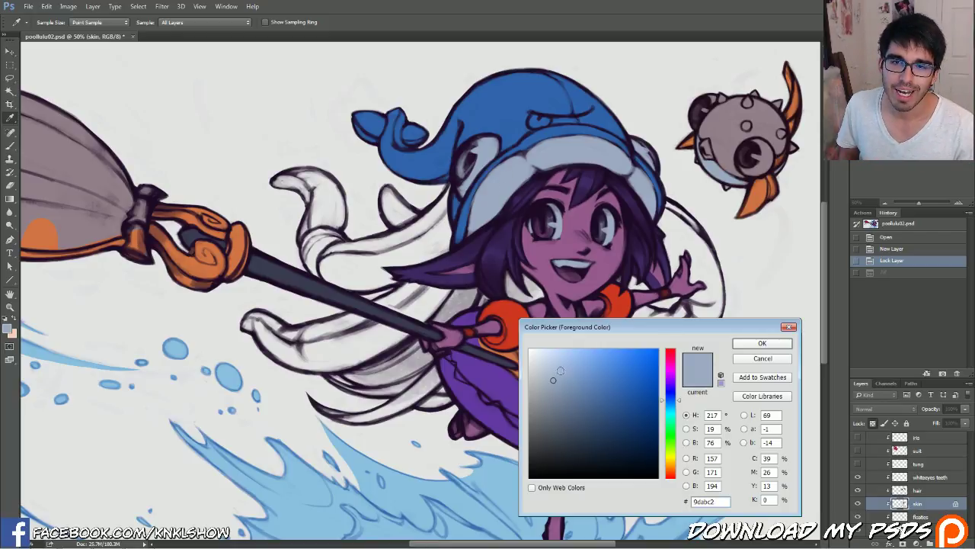
mouse_move(553, 379)
left_mouse_down()
mouse_move(541, 352)
mouse_move(560, 381)
left_mouse_up()
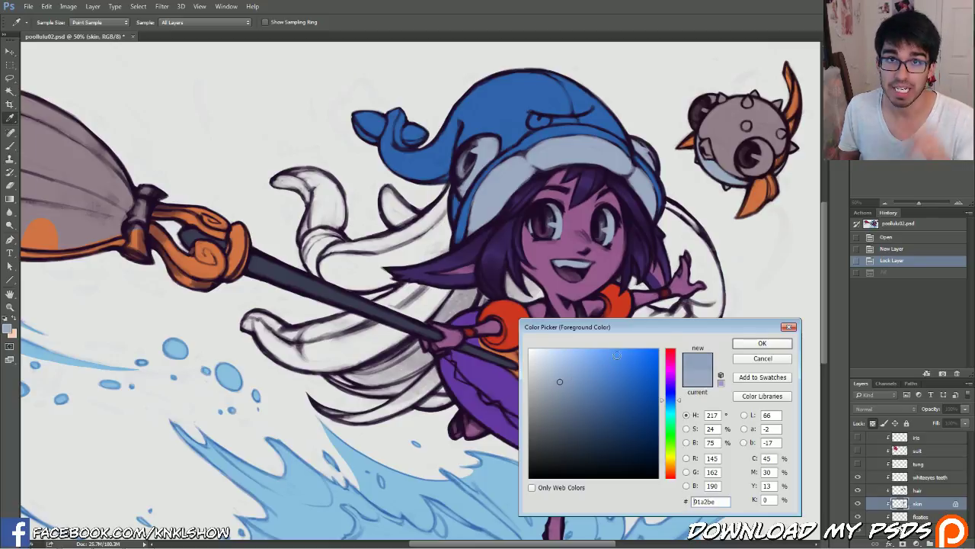
left_click(780, 358)
Return to the Brush tool and show the tung, suit, iris, pix eyes and squideyes colour layers
key("b")
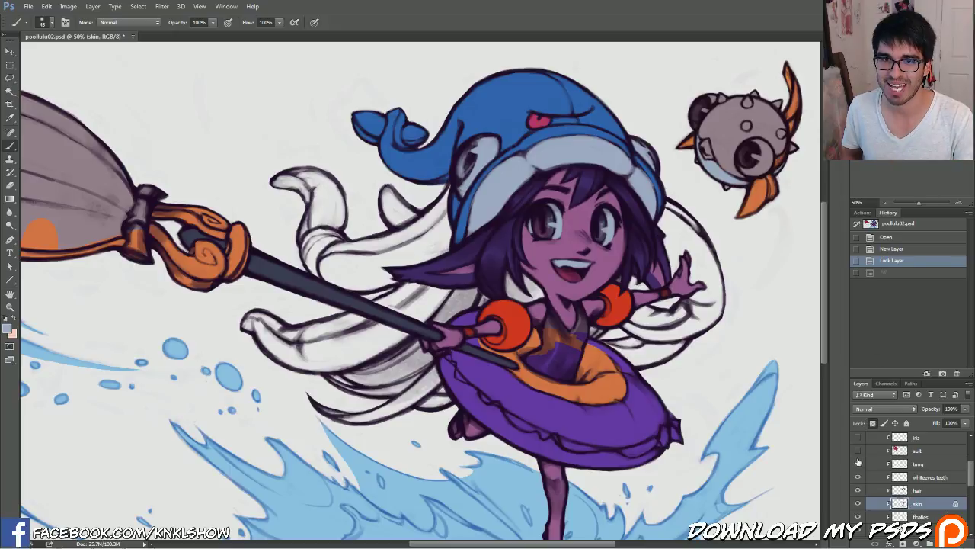
left_click(858, 450)
scroll(972, 479, "up", 2)
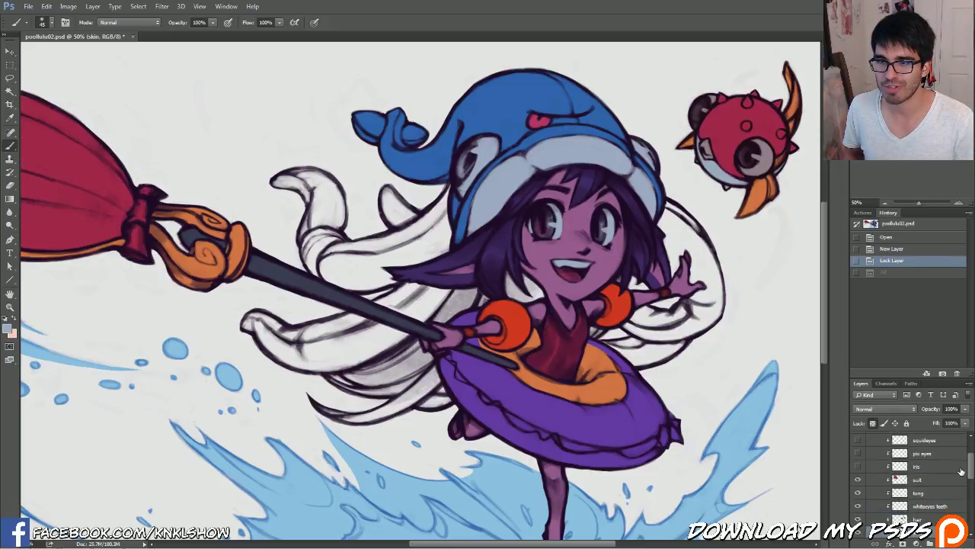
left_click(858, 466)
scroll(935, 468, "up", 3)
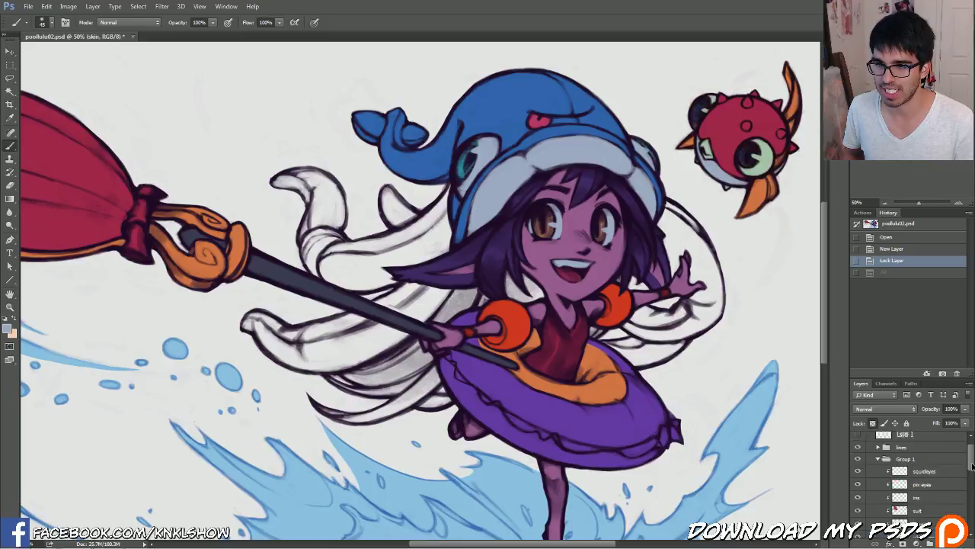
Toggle the hat01 base layer below mask02 to compare the tentacles and back hair with and without colour, leaving it shown
left_click_drag(971, 458, 971, 461)
scroll(972, 463, "down", 6)
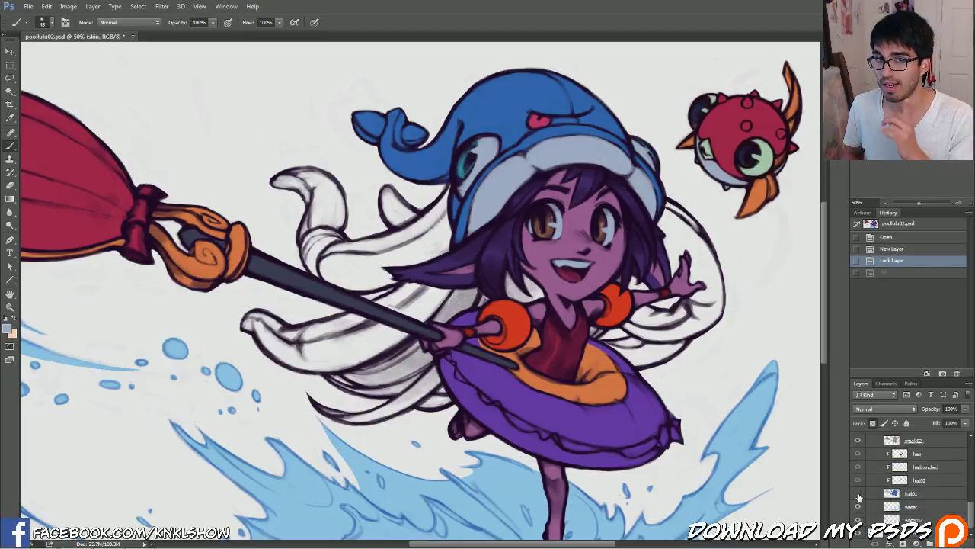
left_click(858, 495)
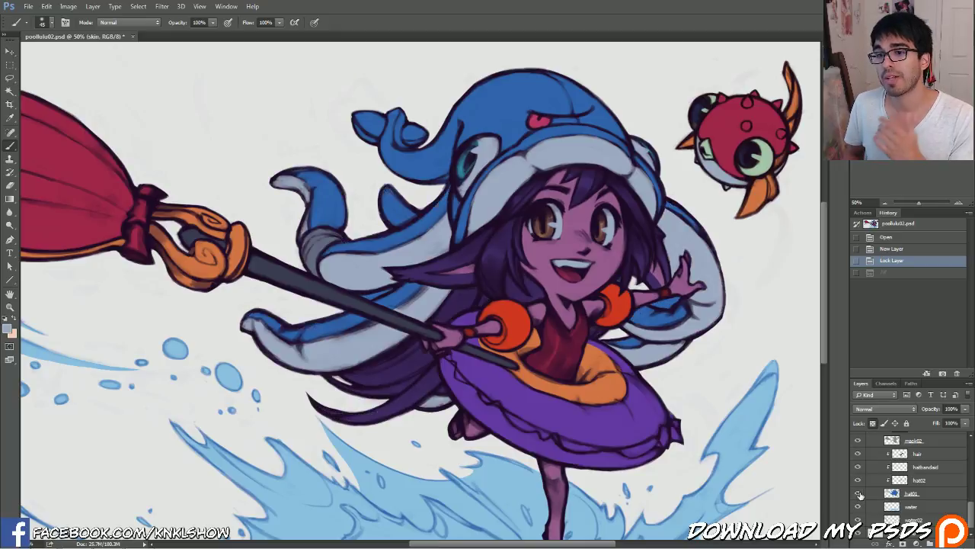
left_click(857, 494)
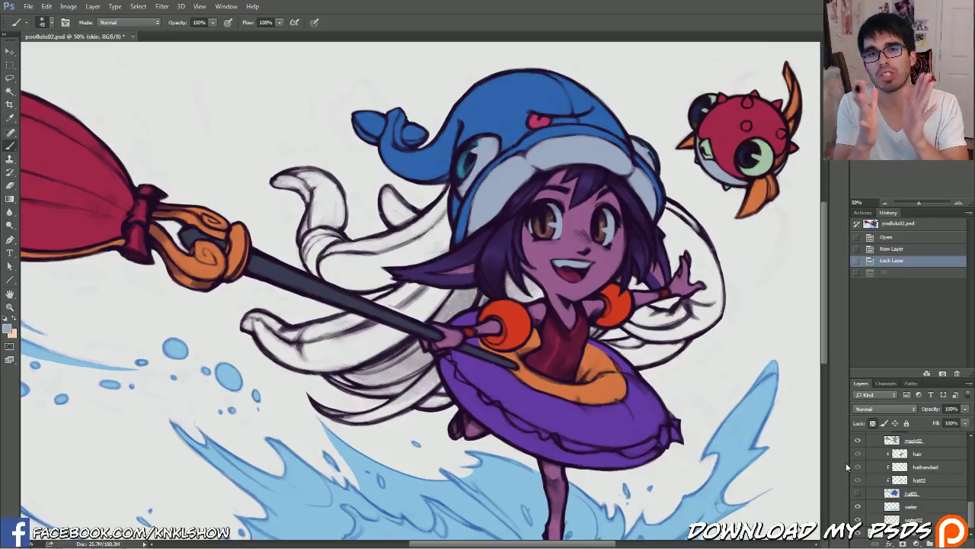
left_click_drag(914, 130, 908, 131)
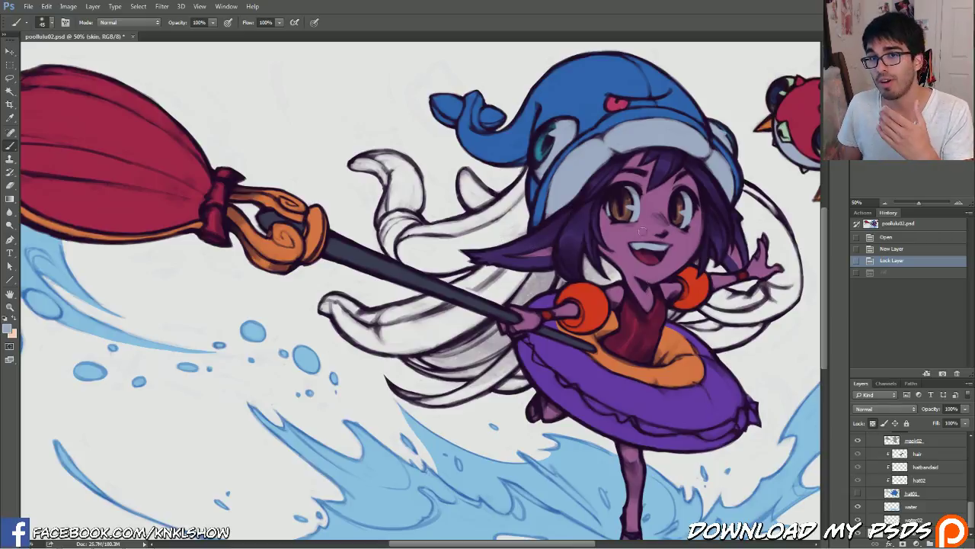
key("v")
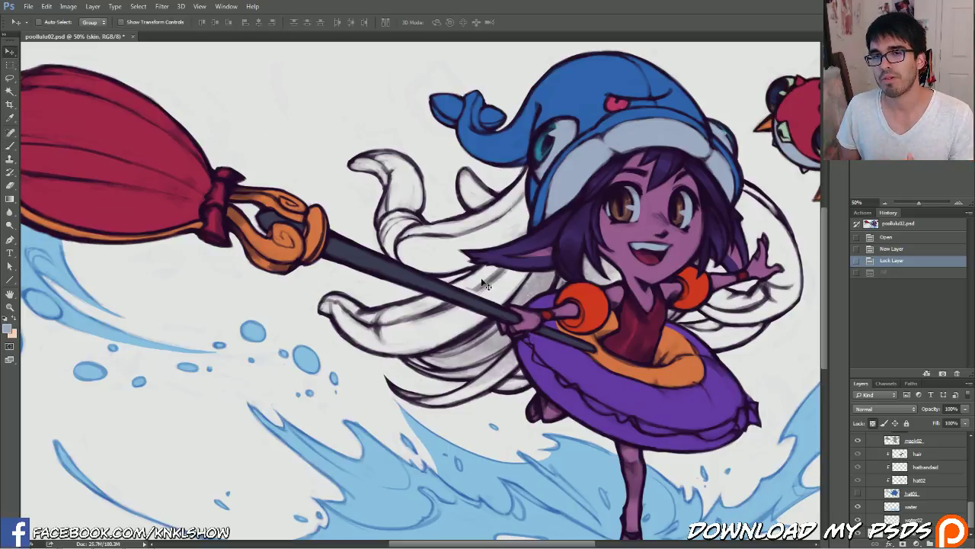
left_click(858, 493)
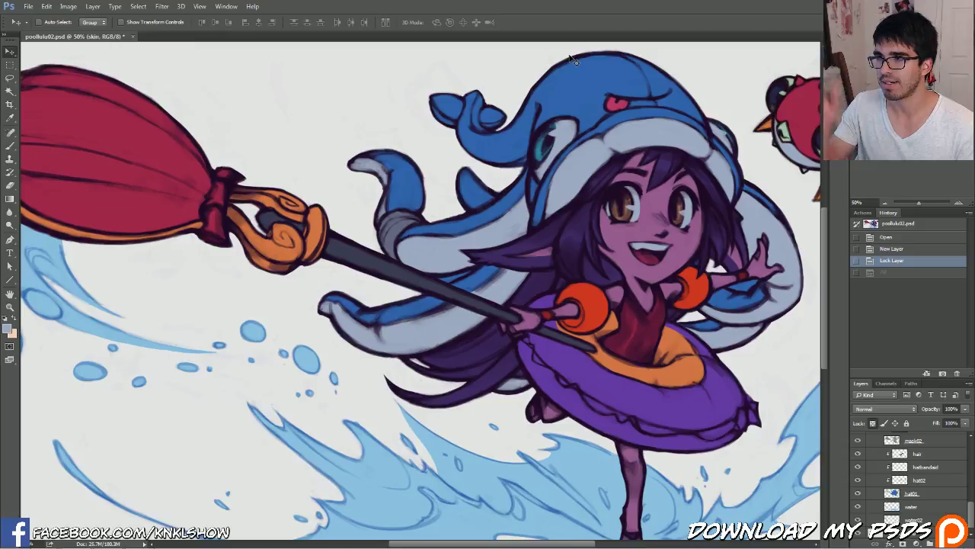
Review the stack of clipped colour layers in Group 1, from squideyes down to the mask02 base layer
key("b")
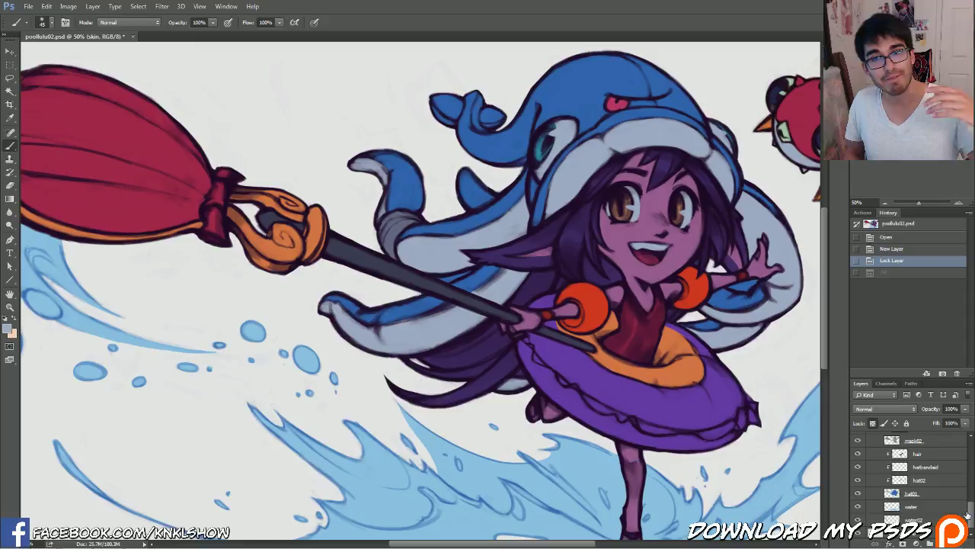
left_click_drag(423, 293, 346, 307)
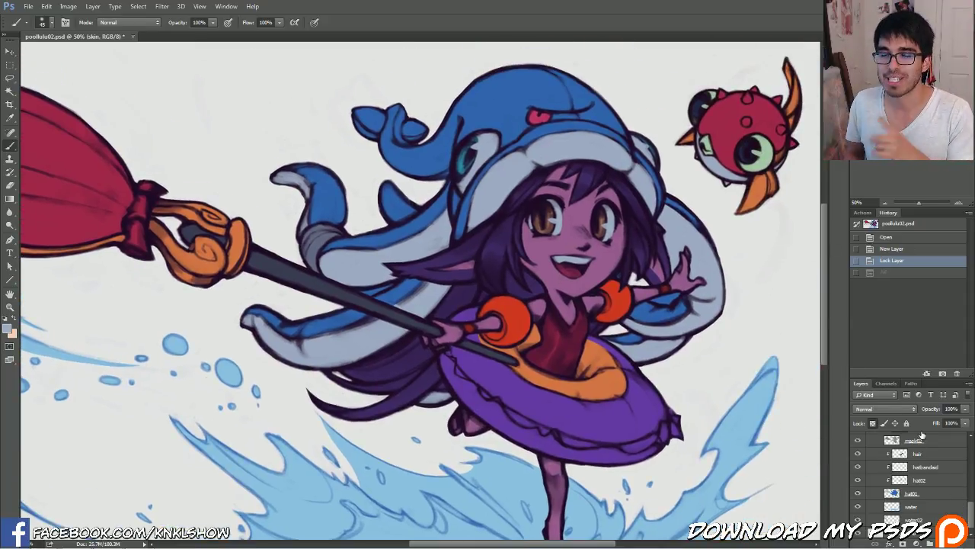
scroll(970, 521, "up", 2)
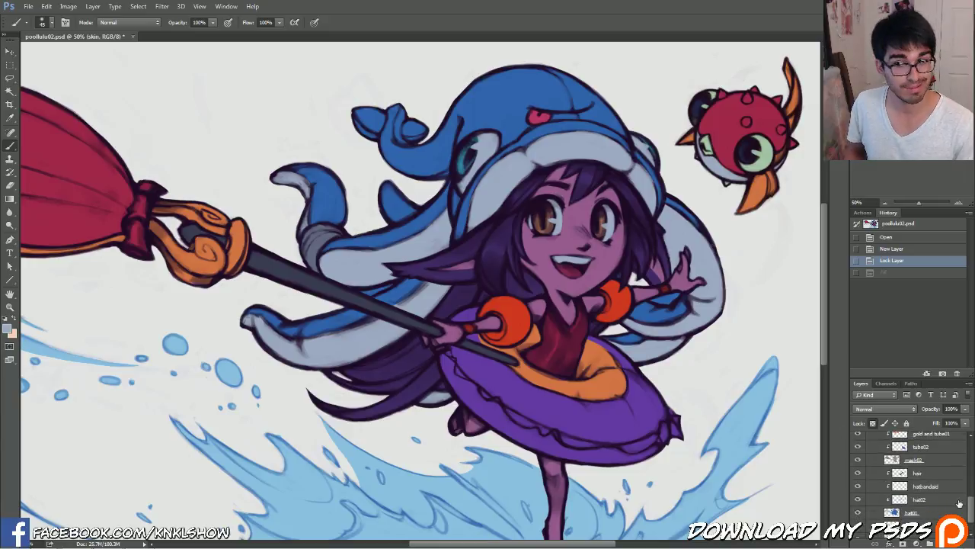
scroll(970, 516, "up", 10)
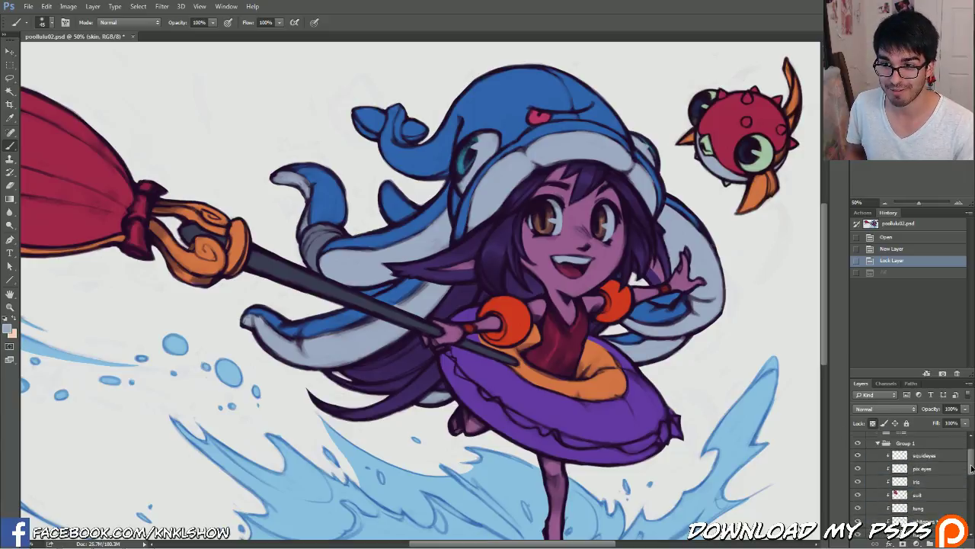
scroll(942, 480, "down", 8)
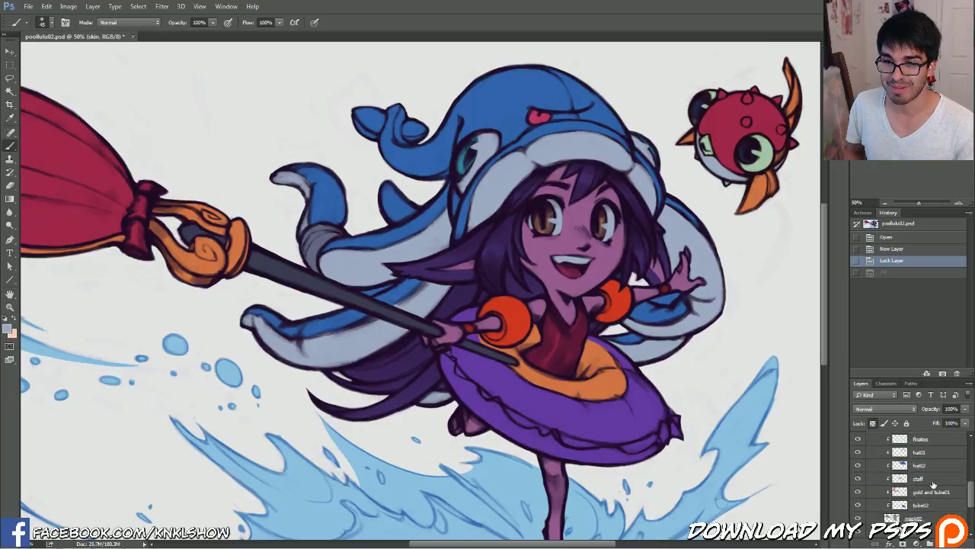
scroll(961, 508, "down", 2)
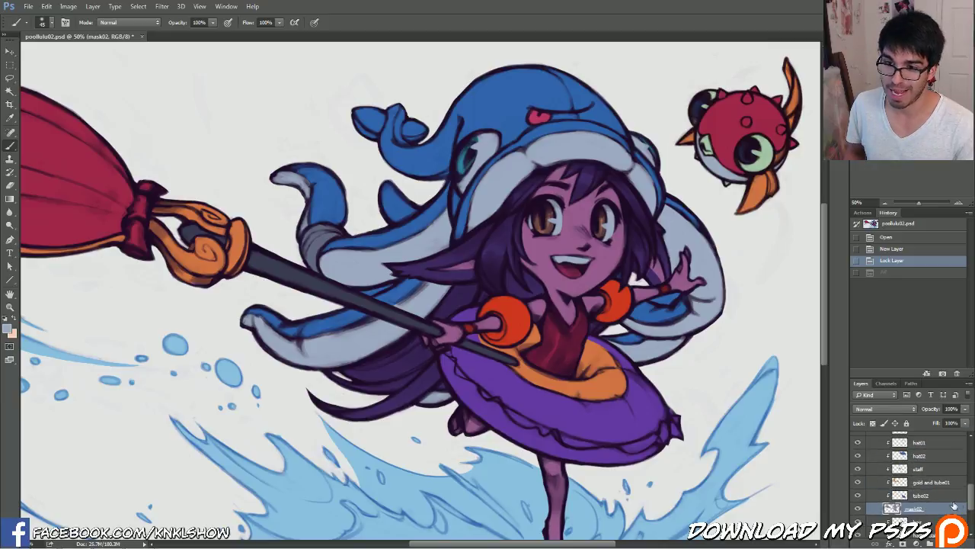
Select the skin layer, sample the face's purple skin tone, and set the foreground colour to the lighter pink de98d3 for the Brush tool
left_click(948, 496)
scroll(970, 502, "up", 2)
left_click(924, 480)
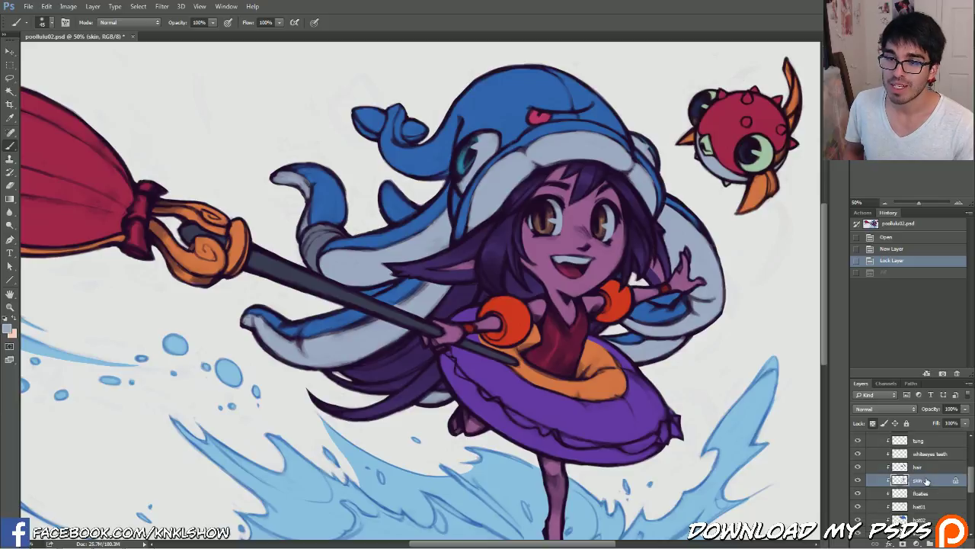
left_click(573, 216, "alt")
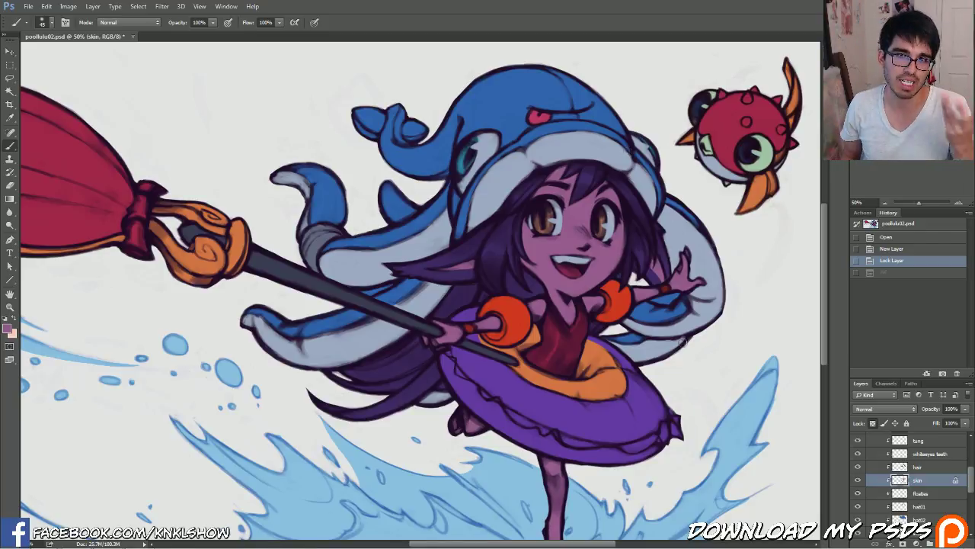
left_click(7, 329)
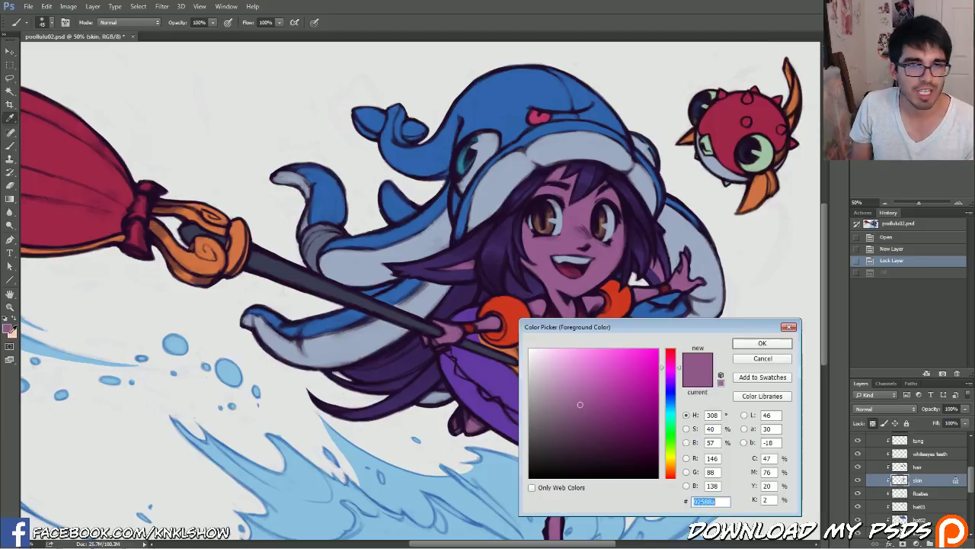
left_click(570, 386)
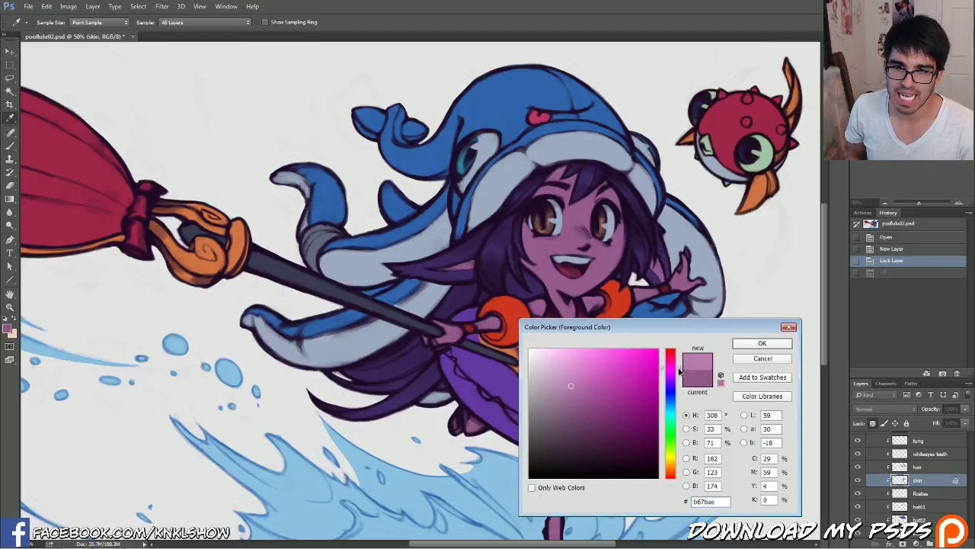
mouse_move(570, 384)
left_mouse_down()
mouse_move(559, 365)
mouse_move(569, 365)
left_mouse_up()
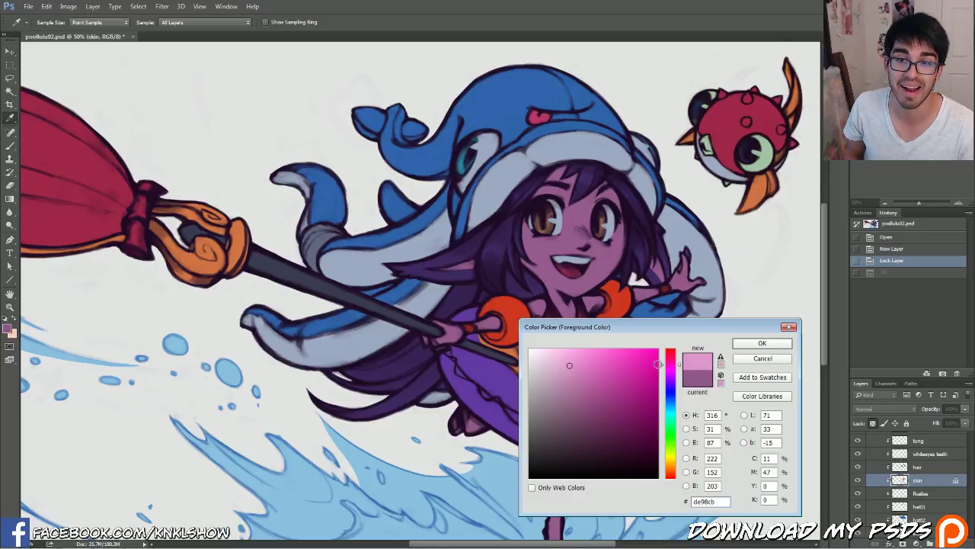
left_click_drag(680, 367, 680, 372)
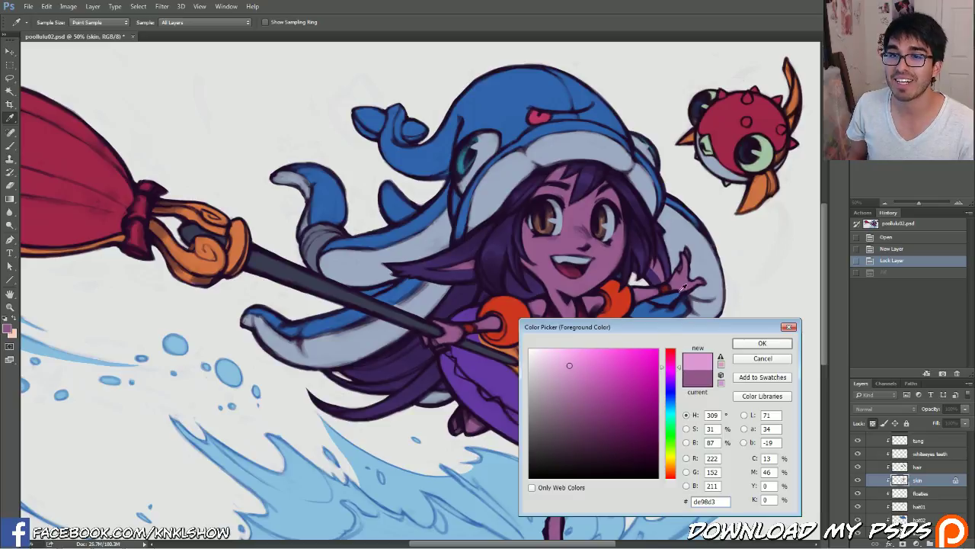
left_click(761, 343)
key("b")
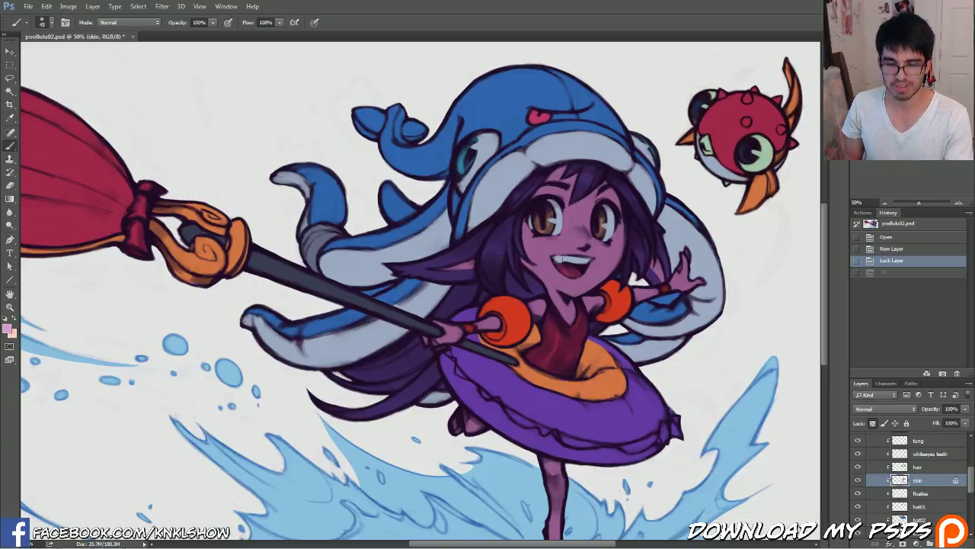
Enlarge the brush to 100 px, check the brush presets and the Eraser, and return to the Brush tool
key("bracketright")
key("bracketright")
right_click(558, 256)
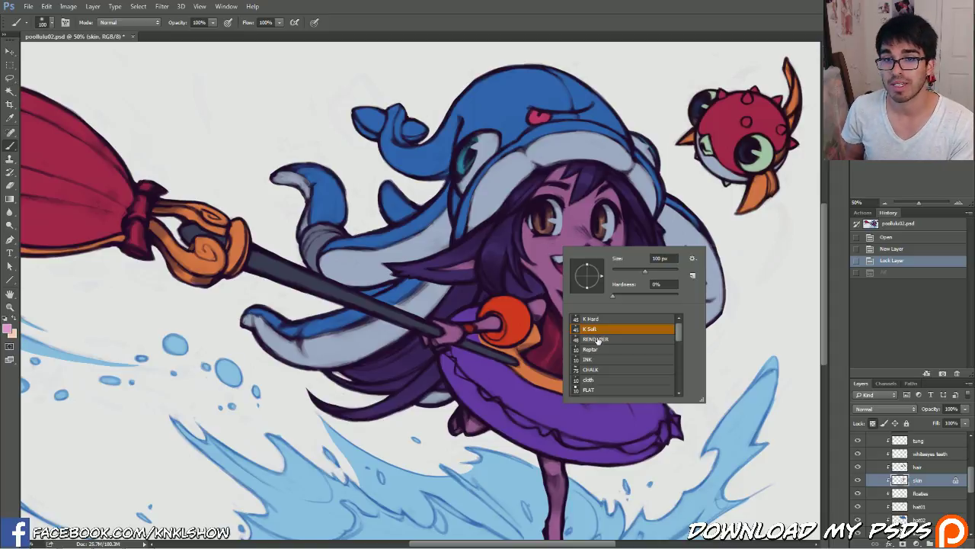
left_click(10, 185)
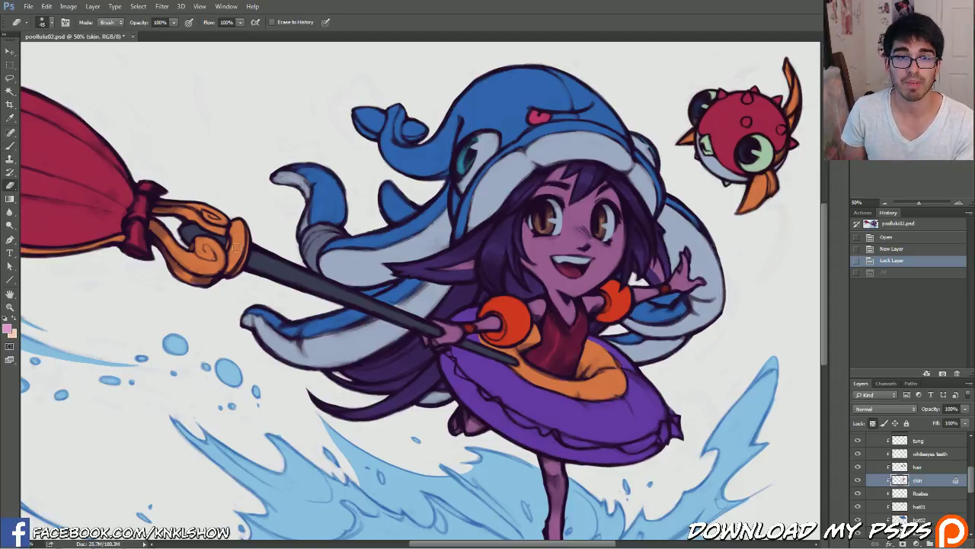
right_click(487, 359)
key("b")
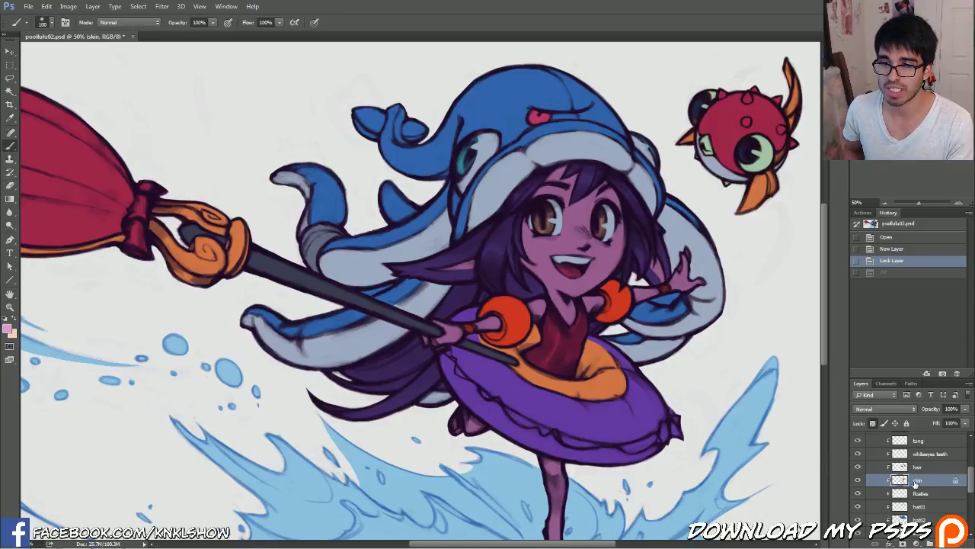
Unlock the skin layer, select the clipped colour layers up to squideyes, and lock transparent pixels on all of them
left_click(873, 423)
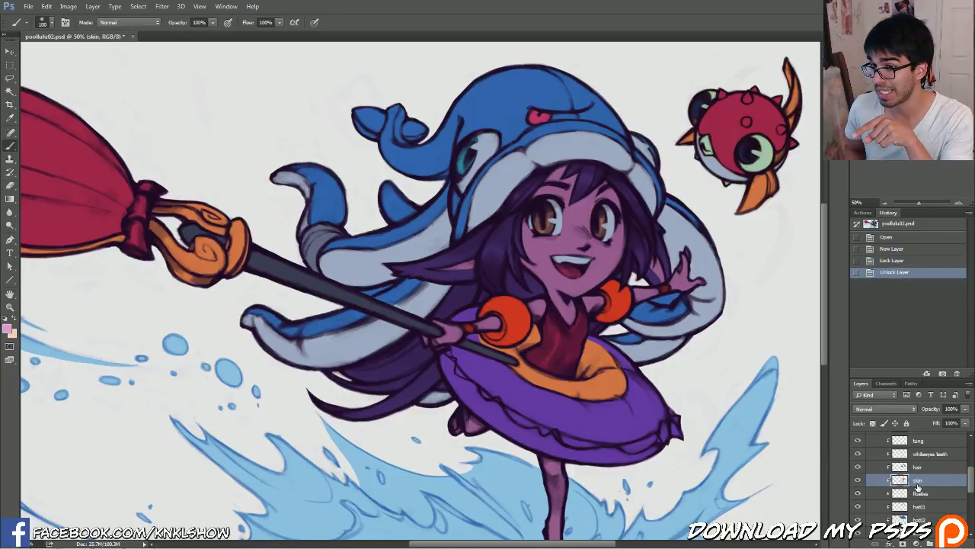
mouse_move(971, 482)
left_mouse_down()
mouse_move(971, 499)
mouse_move(971, 465)
left_mouse_up()
left_click(933, 496)
left_click(919, 466, "shift")
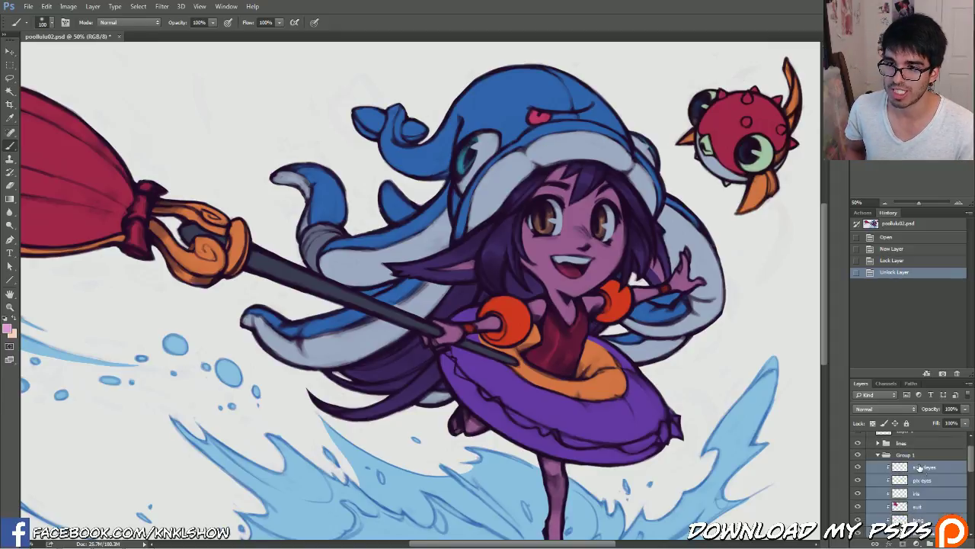
left_click(873, 424)
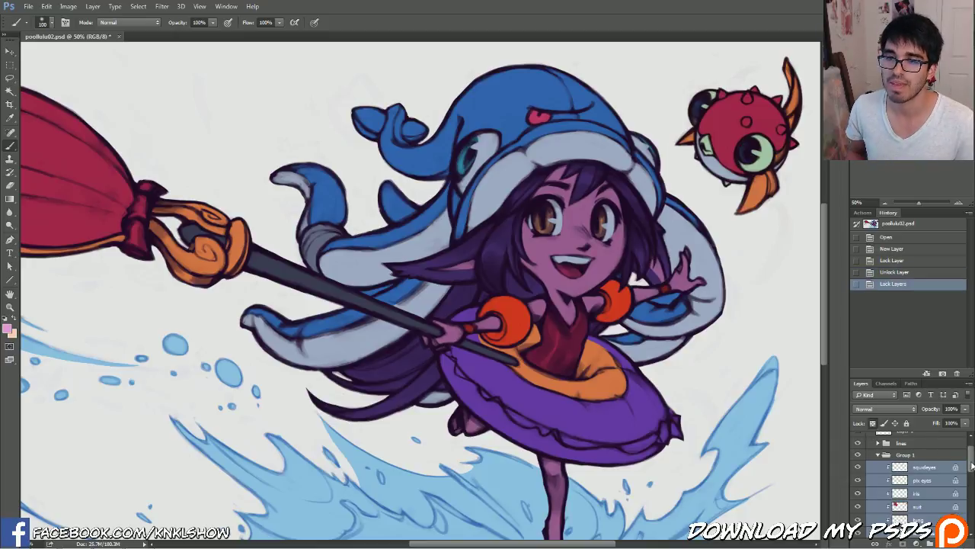
Go through the squideyes and pix eyes layers and make the iris layer active
scroll(971, 467, "down", 1)
left_click(931, 452)
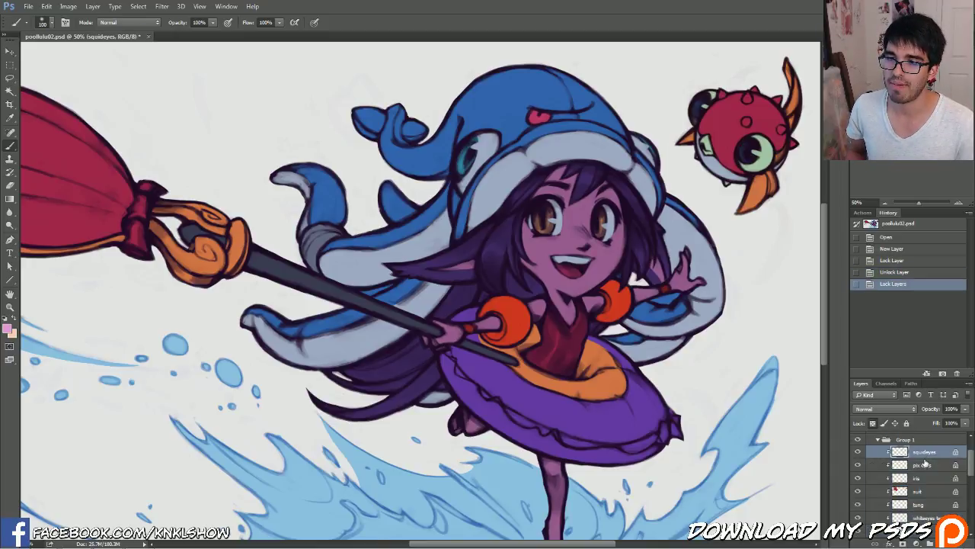
left_click(919, 468)
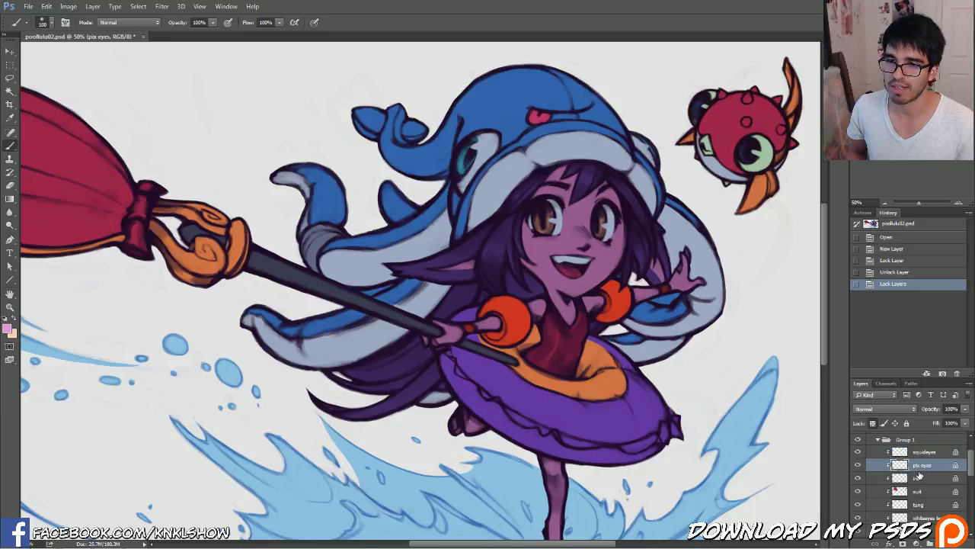
left_click(919, 480)
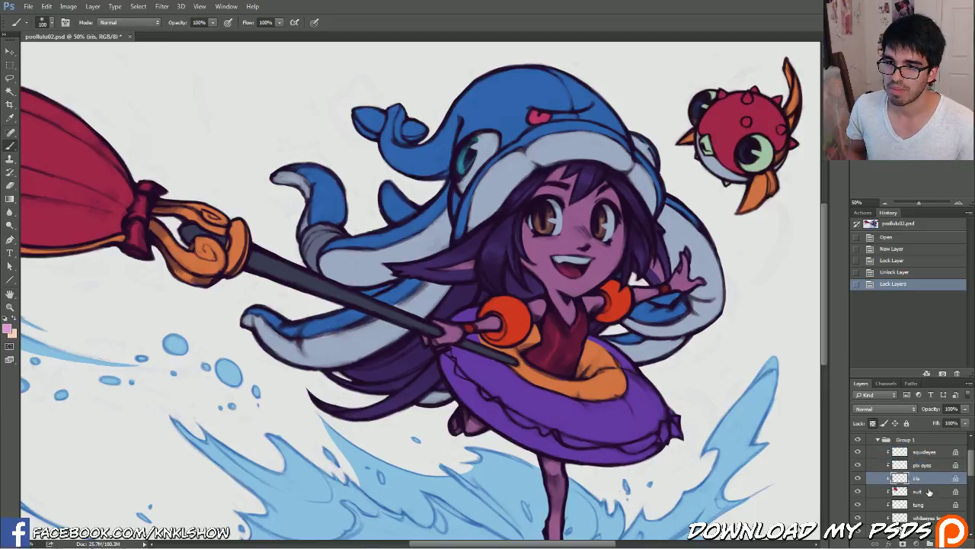
Unlock the iris layer's transparent pixels, try a sampled orange brush stroke across the face, and undo the stroke
left_click(873, 423)
left_click(602, 361, "alt")
key("bracketright")
mouse_move(543, 220)
left_mouse_down()
mouse_move(568, 218)
mouse_move(556, 257)
left_mouse_up()
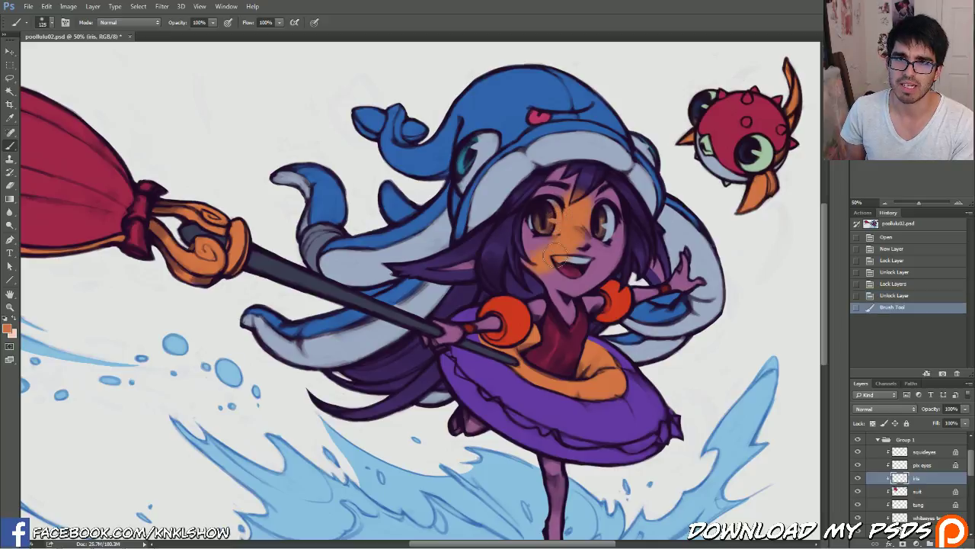
key("bracketright")
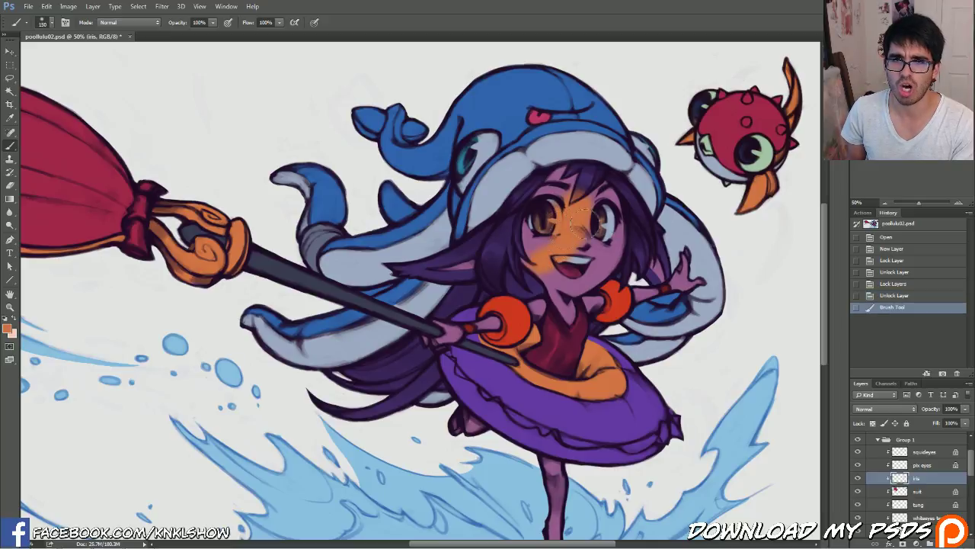
left_click(887, 297)
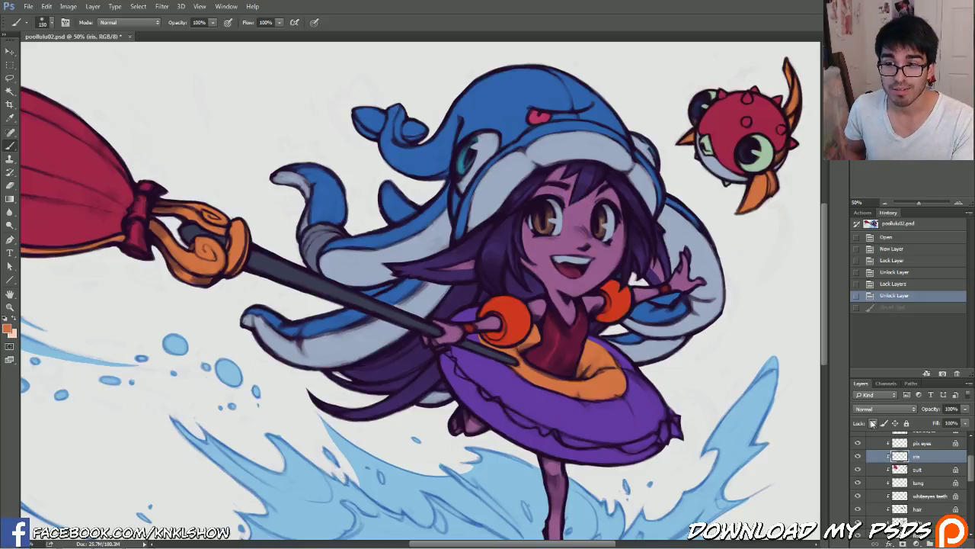
Lock the iris layer's transparent pixels, try recolouring the irises with orange and the hat's blue, and undo both strokes
left_click(873, 424)
mouse_move(537, 221)
left_mouse_down()
mouse_move(550, 228)
mouse_move(600, 214)
left_mouse_up()
left_click(602, 110, "alt")
mouse_move(533, 223)
left_mouse_down()
mouse_move(550, 236)
mouse_move(626, 237)
left_mouse_up()
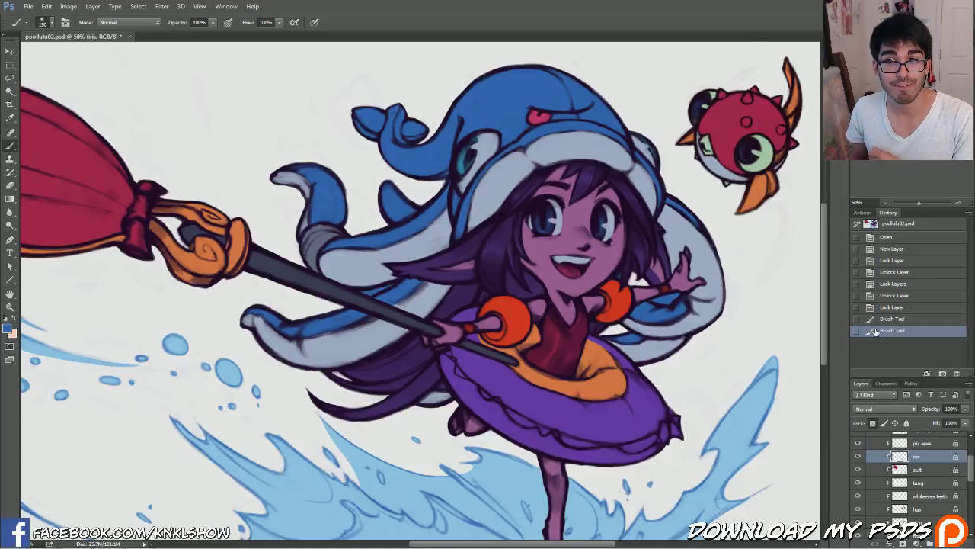
key("ctrl+alt+z")
key("ctrl+alt+z")
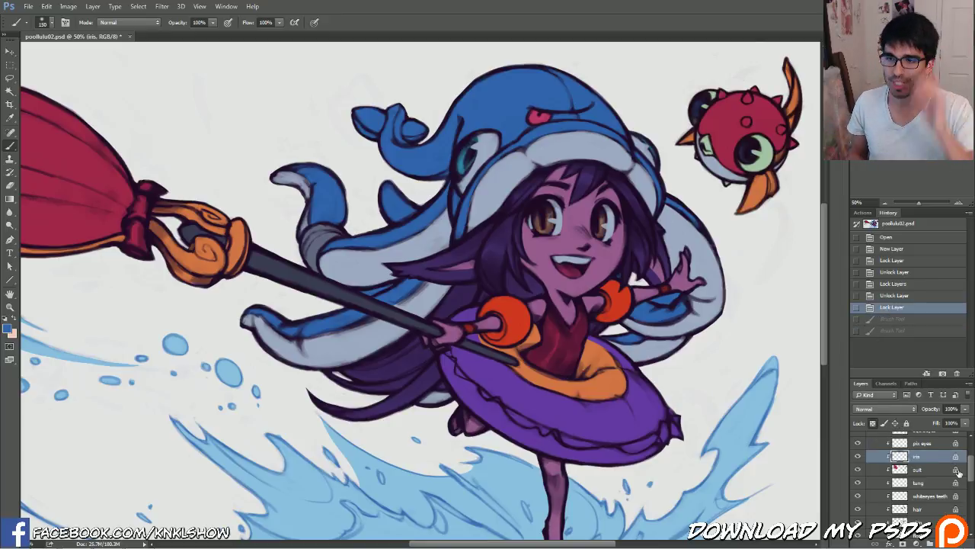
Select the skin layer and set the foreground colour to light pink e39ec4, starting from the sampled skin tone
scroll(959, 472, "down", 3)
left_click(918, 439)
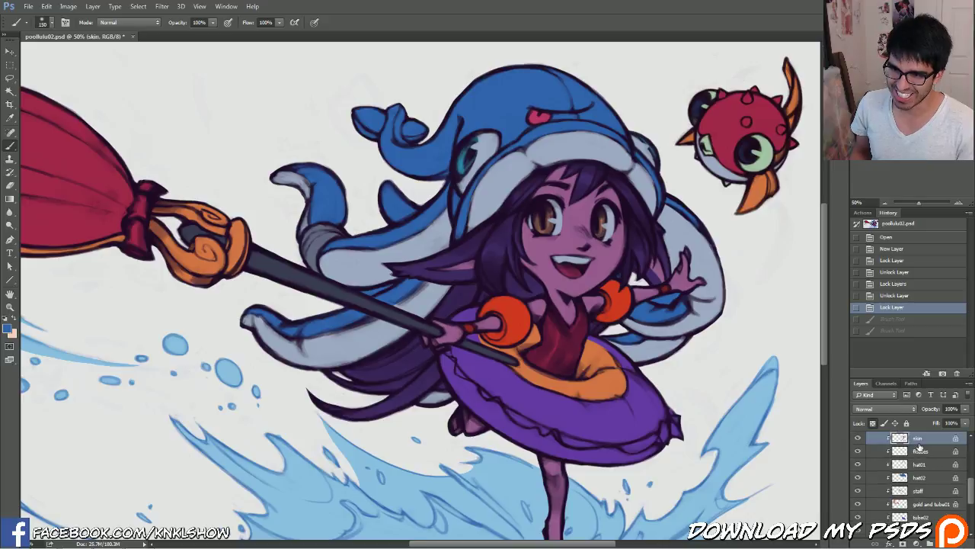
left_click(7, 328)
left_click(544, 257)
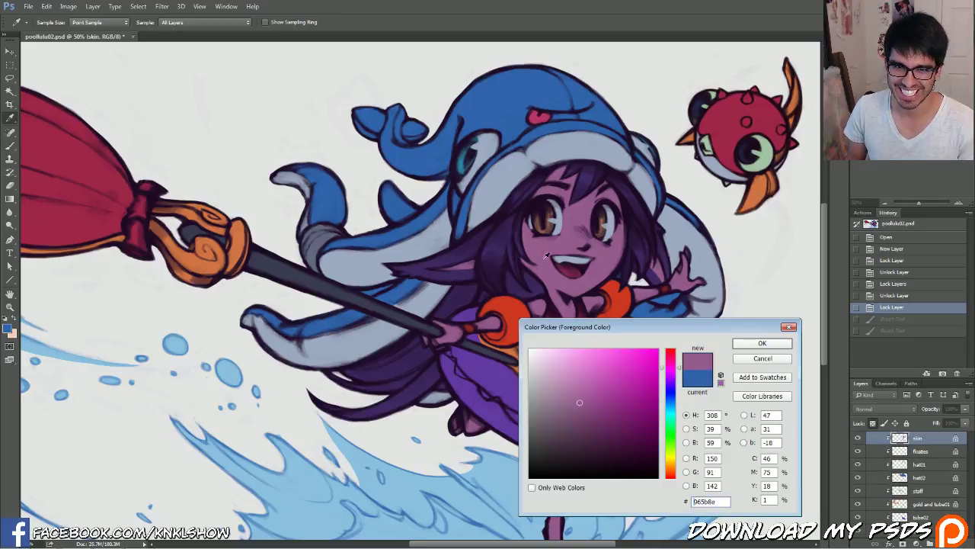
left_click_drag(581, 400, 571, 371)
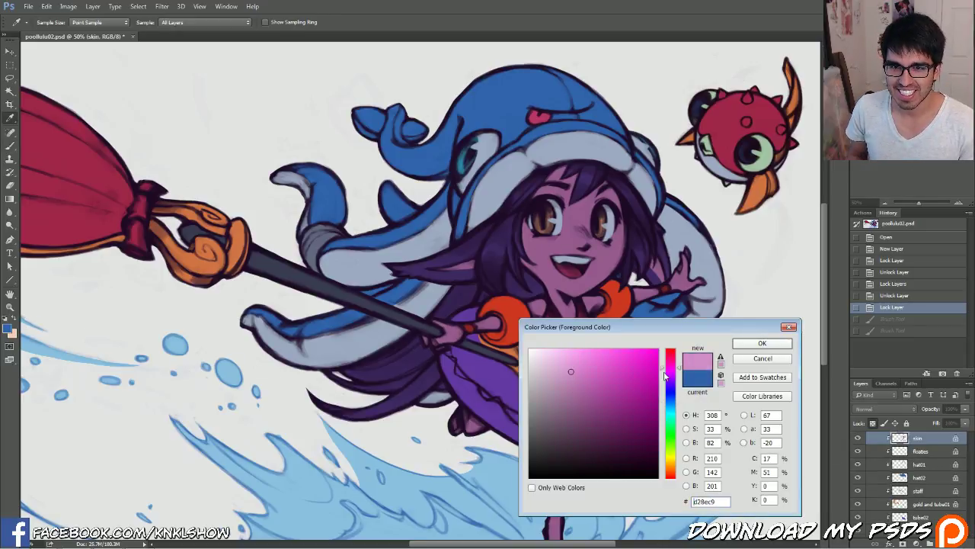
left_click_drag(678, 368, 678, 363)
left_click_drag(572, 368, 572, 366)
left_click_drag(690, 368, 686, 366)
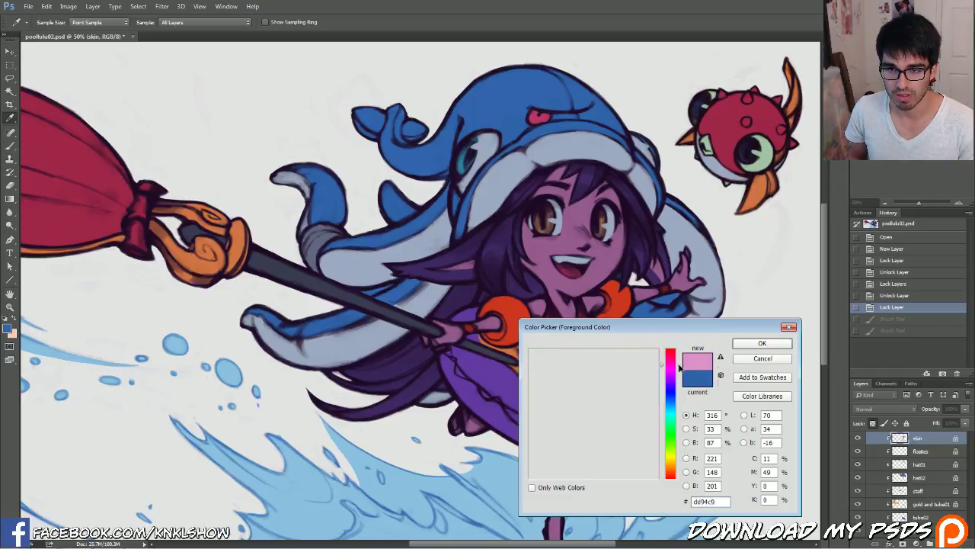
left_click_drag(575, 365, 570, 360)
left_click_drag(681, 364, 680, 364)
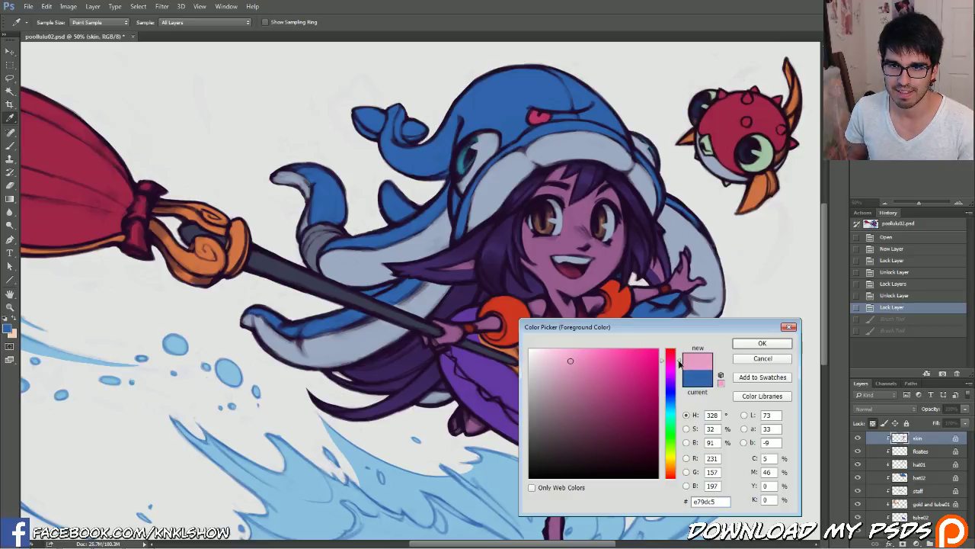
left_click_drag(572, 366, 568, 362)
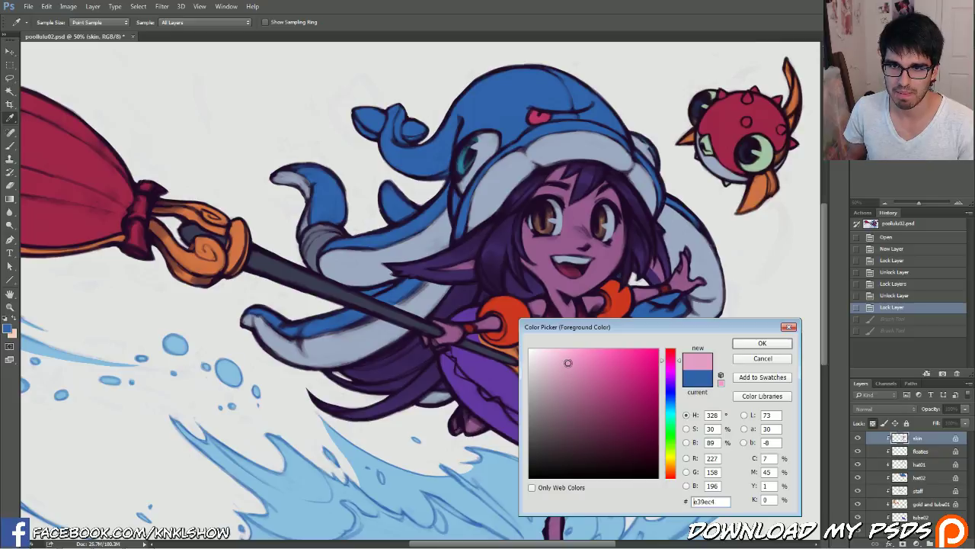
left_click(761, 344)
Paint the pink over the face on the locked skin layer with the Brush at 600 px
key("b")
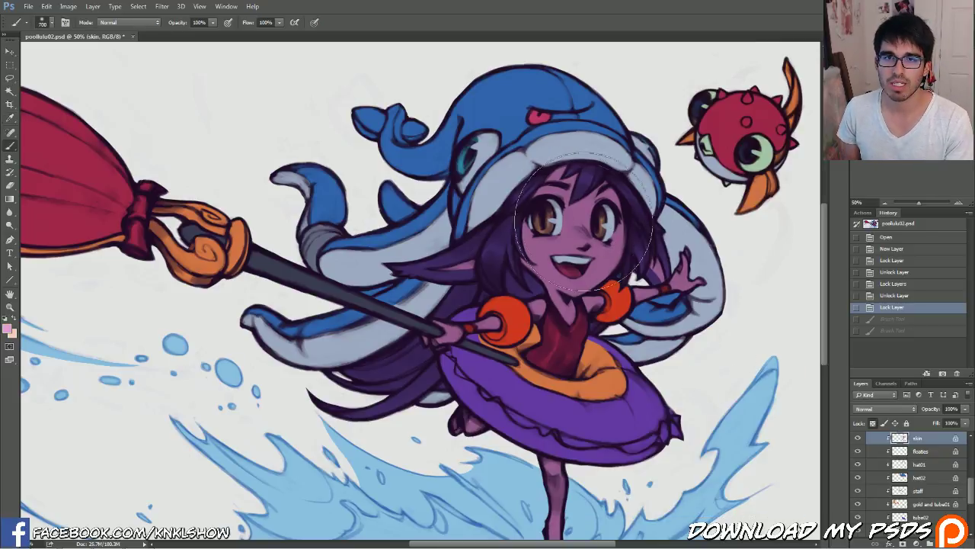
key("bracketright")
key("bracketleft")
key("bracketleft")
left_click_drag(561, 246, 571, 230)
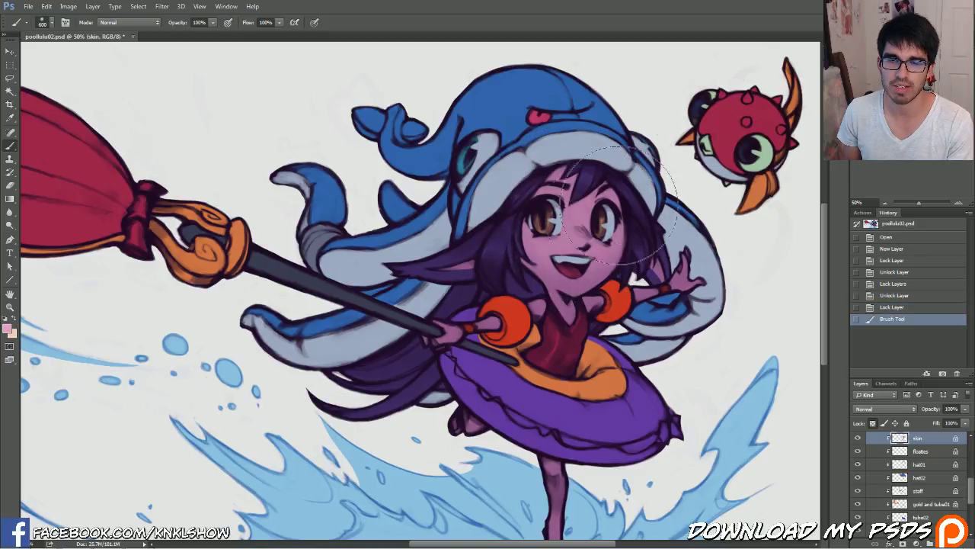
Try painting light pink over the face, outstretched arm and shoulder with a smaller brush, and undo those strokes
key("bracketright")
key("bracketright")
key("bracketleft")
key("bracketleft")
scroll(640, 206, "up", 1)
key("bracketleft")
key("bracketleft")
key("bracketleft")
key("bracketleft")
key("bracketleft")
key("bracketleft")
key("bracketleft")
key("bracketleft")
key("bracketleft")
key("bracketleft")
key("bracketleft")
key("bracketleft")
key("bracketleft")
key("bracketleft")
key("bracketleft")
mouse_move(545, 283)
left_mouse_down()
mouse_move(593, 232)
mouse_move(533, 238)
mouse_move(543, 241)
mouse_move(560, 172)
mouse_move(530, 141)
left_mouse_up()
mouse_move(637, 297)
left_mouse_down()
mouse_move(704, 268)
mouse_move(678, 283)
mouse_move(701, 255)
left_mouse_up()
mouse_move(502, 298)
left_mouse_down()
mouse_move(506, 324)
mouse_move(486, 304)
left_mouse_up()
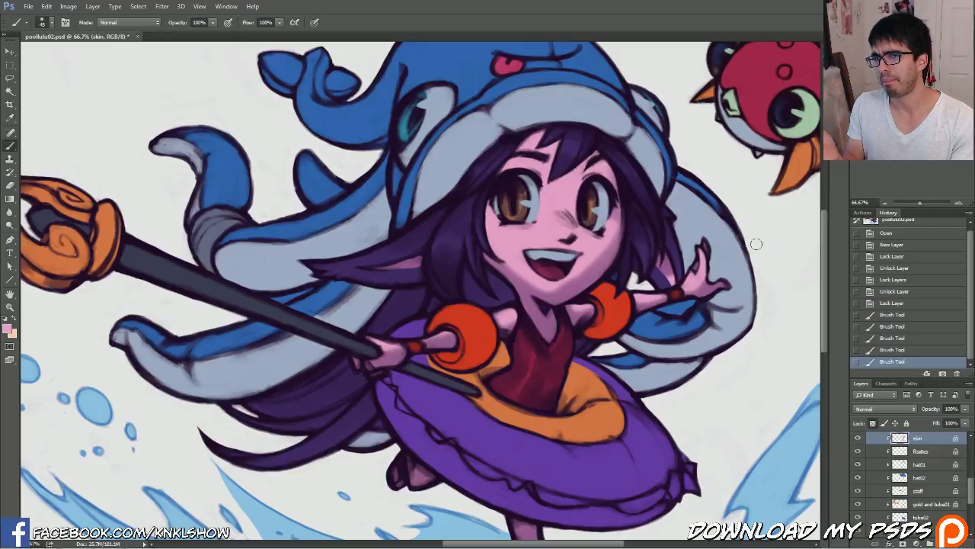
left_click(893, 303)
left_click(896, 319)
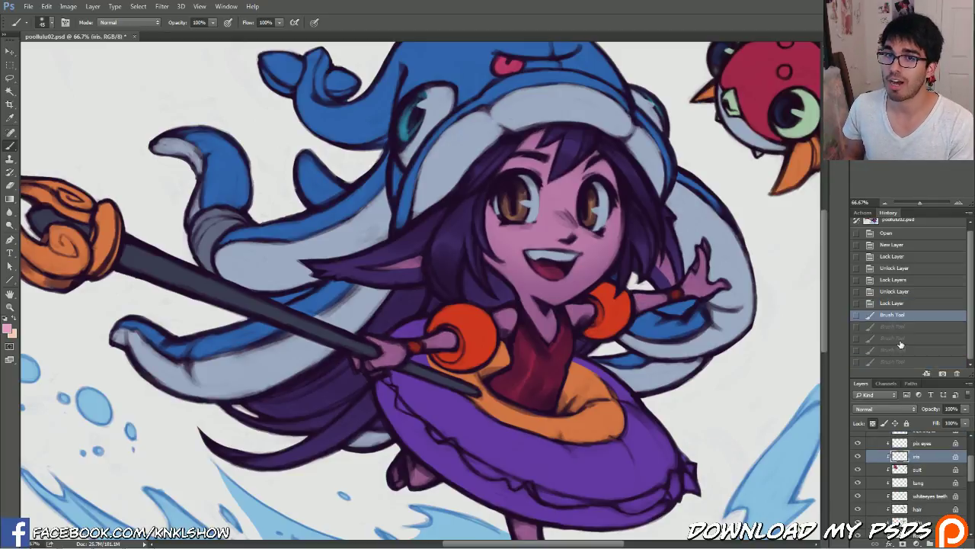
Try a large light pink brush stroke over the face with the iris layer active, and undo it
key("bracketright")
key("bracketright")
key("bracketright")
key("bracketright")
key("bracketright")
key("bracketright")
key("bracketright")
key("bracketright")
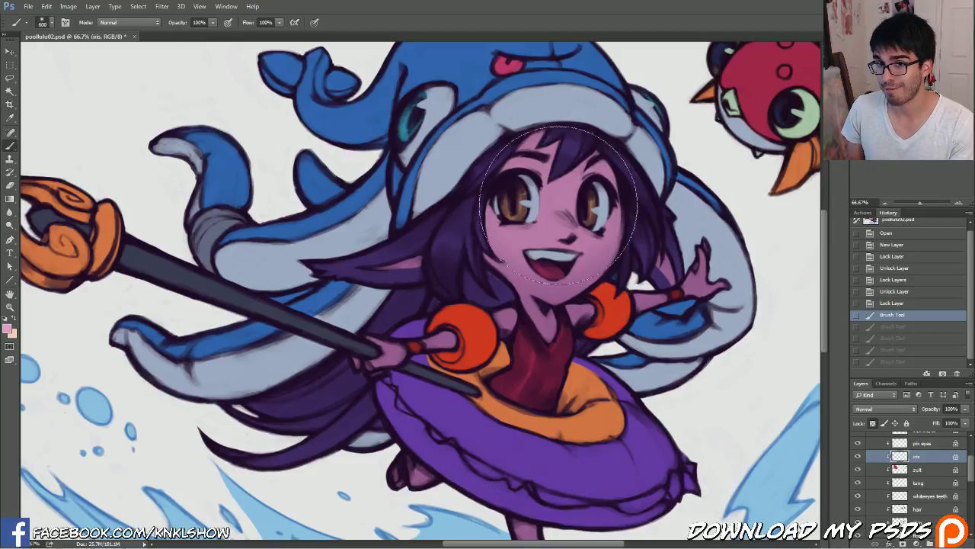
left_click(559, 205)
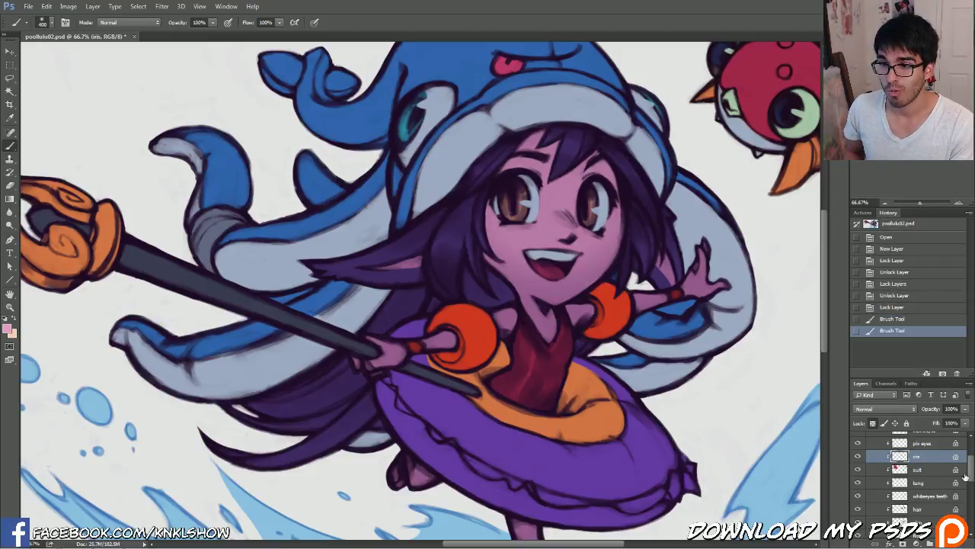
left_click(890, 320)
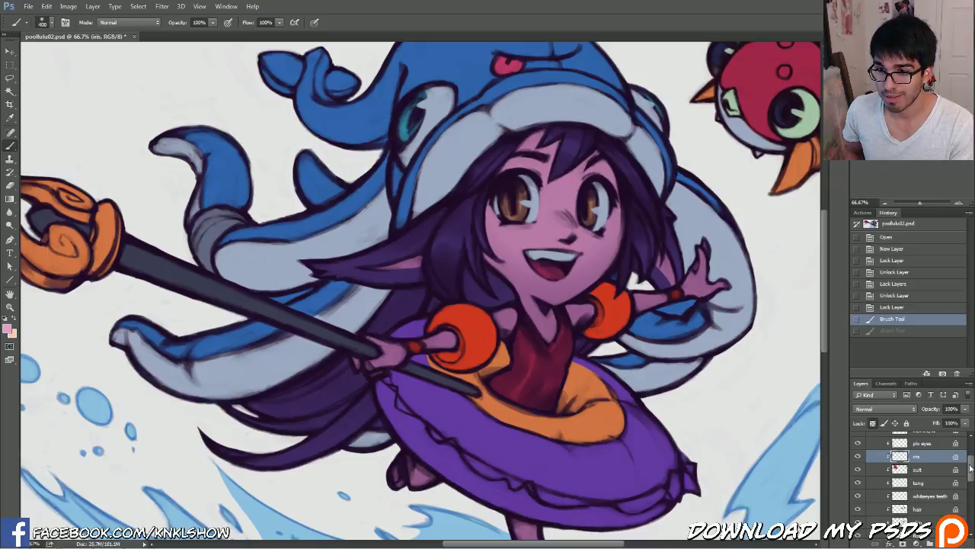
Select the skin layer and paint the light pink over the face with a large brush
left_click_drag(970, 468, 970, 481)
left_click(918, 474)
mouse_move(579, 204)
left_mouse_down()
mouse_move(571, 194)
mouse_move(625, 239)
left_mouse_up()
Paint the light pink along the free outstretched arm and hand on the skin layer with a smaller brush
key("[")
key("[")
key("[")
key("[")
key("[")
key("[")
key("[")
key("[")
key("[")
key("[")
mouse_move(581, 312)
left_mouse_down()
mouse_move(579, 302)
mouse_move(657, 291)
left_mouse_up()
mouse_move(643, 300)
left_mouse_down()
mouse_move(664, 296)
mouse_move(694, 266)
left_mouse_up()
Paint the light pink over the neck and upper chest on the skin layer with an enlarged brush
key("]")
key("bracketright")
key("bracketright")
key("bracketright")
key("bracketright")
key("bracketright")
key("bracketright")
key("bracketright")
key("bracketright")
key("bracketright")
key("bracketright")
key("bracketright")
left_click_drag(542, 324, 555, 339)
Paint the light pink over the shoulder and forearm of the arm holding the staff with a reduced brush
key("ctrl+minus")
key("bracketleft")
key("bracketleft")
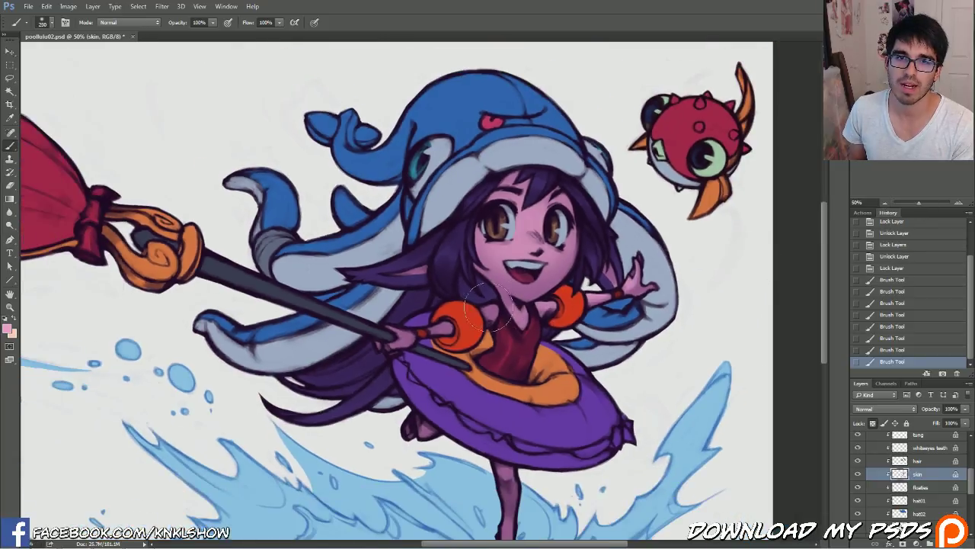
key("bracketleft")
key("bracketleft")
key("bracketleft")
key("bracketleft")
key("bracketleft")
key("bracketleft")
left_click_drag(486, 308, 497, 307)
mouse_move(490, 311)
left_mouse_down()
mouse_move(478, 315)
mouse_move(488, 307)
left_mouse_up()
mouse_move(427, 331)
left_mouse_down()
mouse_move(446, 324)
mouse_move(417, 332)
left_mouse_up()
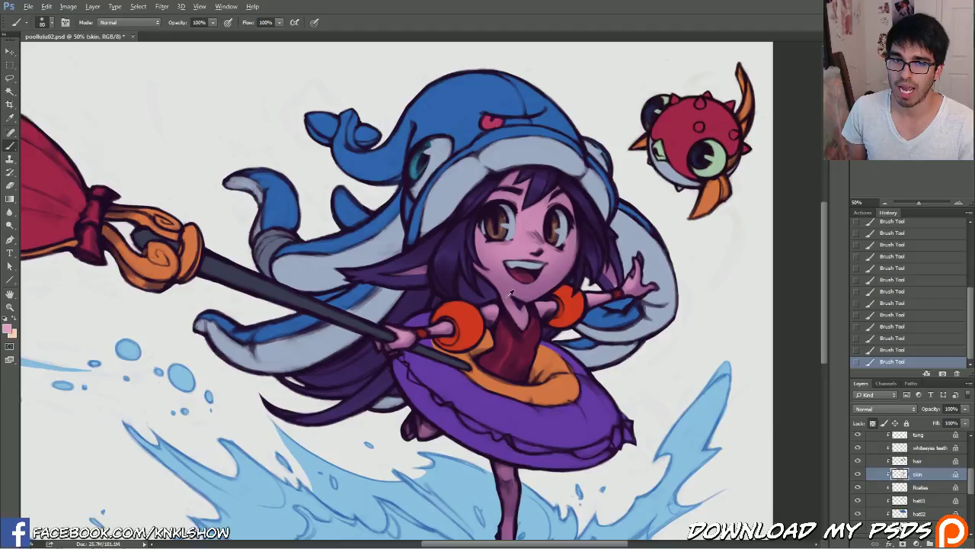
Sample the mauve skin shadow tone near the neck and shade the forehead under the hair fringe with a small brush
key("ctrl+plus")
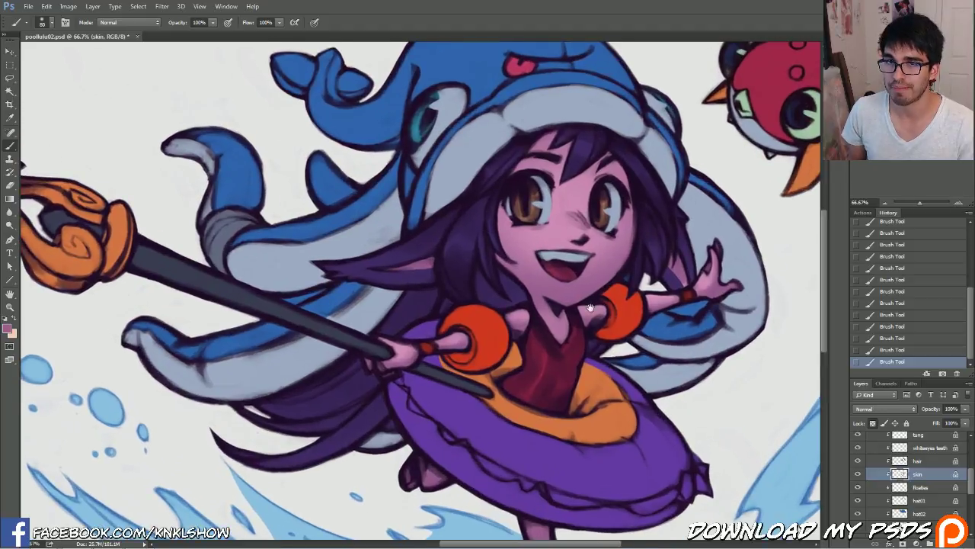
left_click_drag(591, 308, 557, 346)
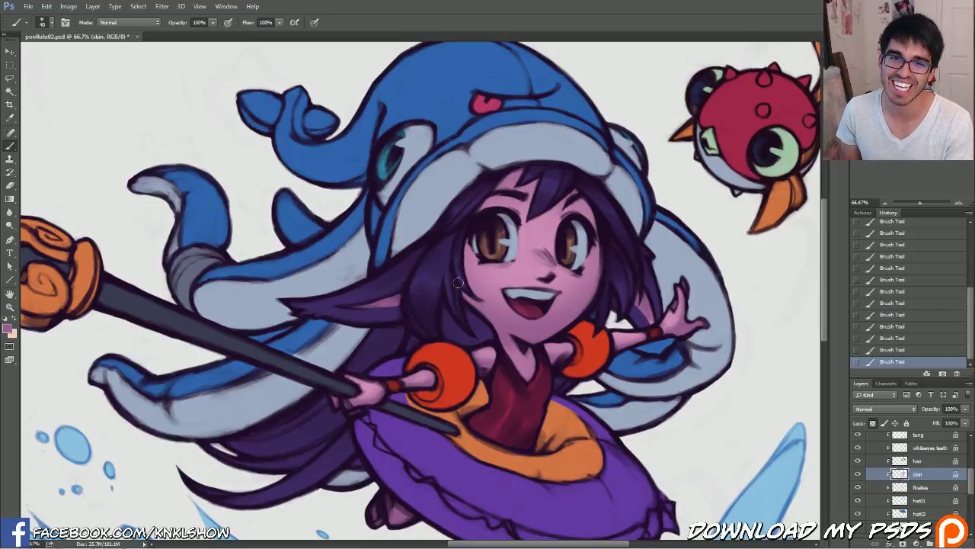
key("ctrl+plus")
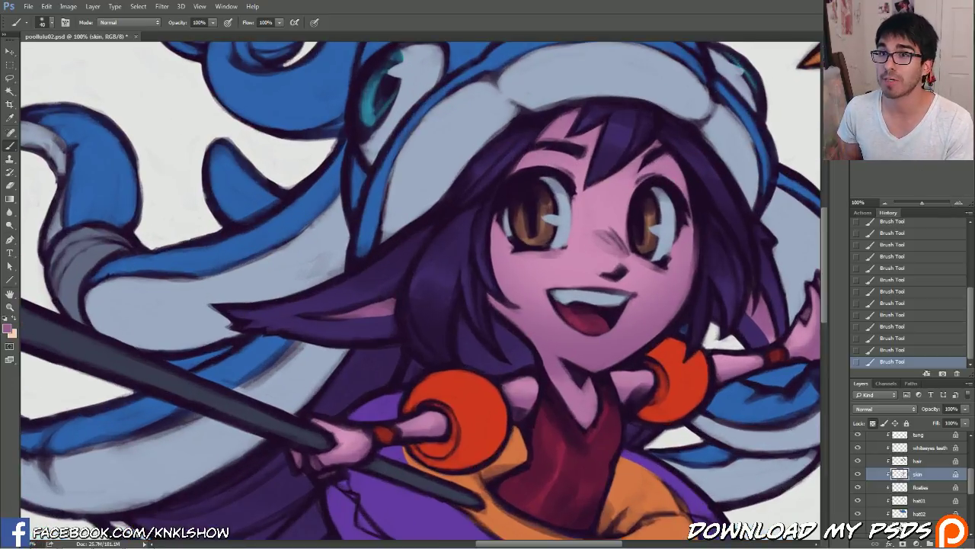
left_click_drag(622, 221, 553, 228)
key("bracketright")
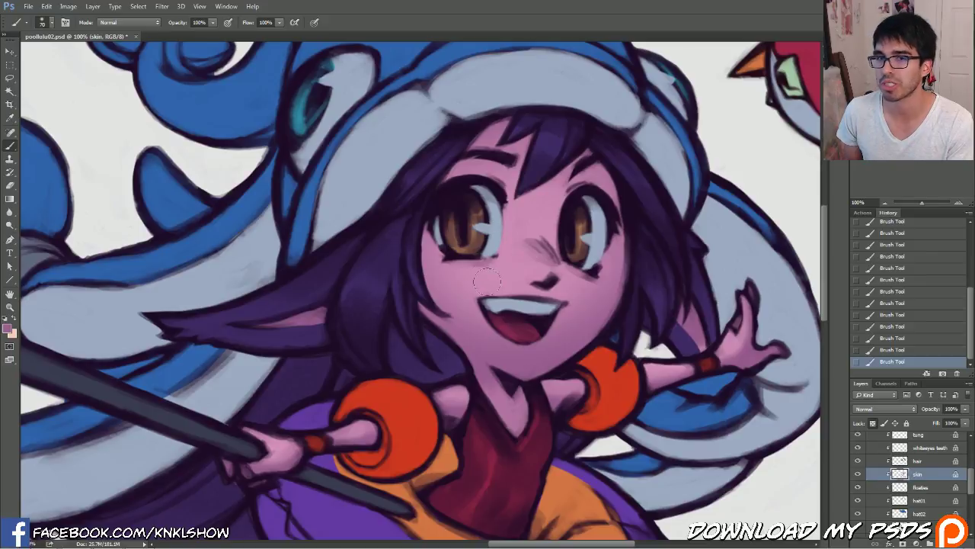
key("bracketright")
key("bracketright")
key("bracketright")
key("bracketright")
key("bracketright")
key("bracketright")
key("bracketright")
key("bracketright")
key("bracketright")
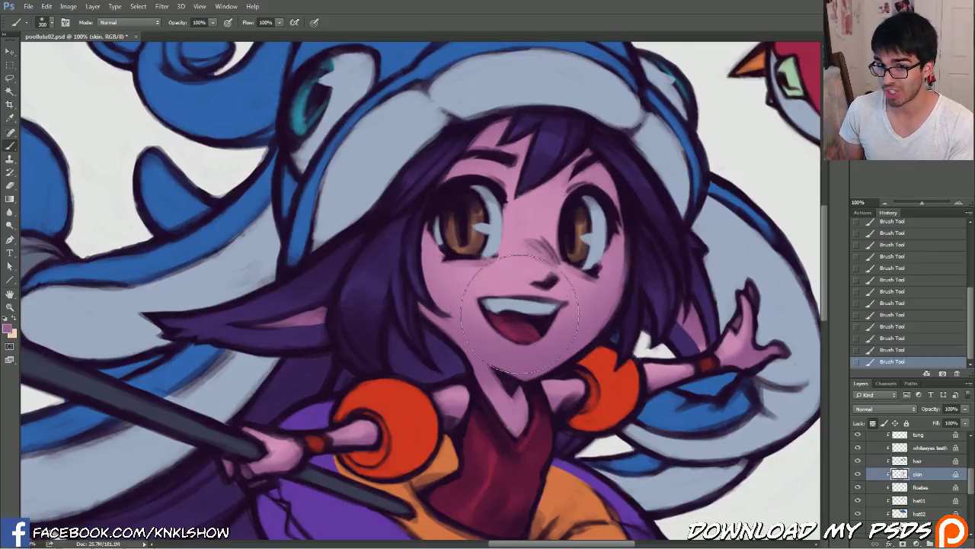
key("bracketleft")
key("bracketleft")
key("bracketleft")
key("bracketleft")
key("bracketleft")
key("bracketleft")
key("bracketleft")
key("bracketleft")
key("bracketleft")
key("bracketleft")
key("bracketleft")
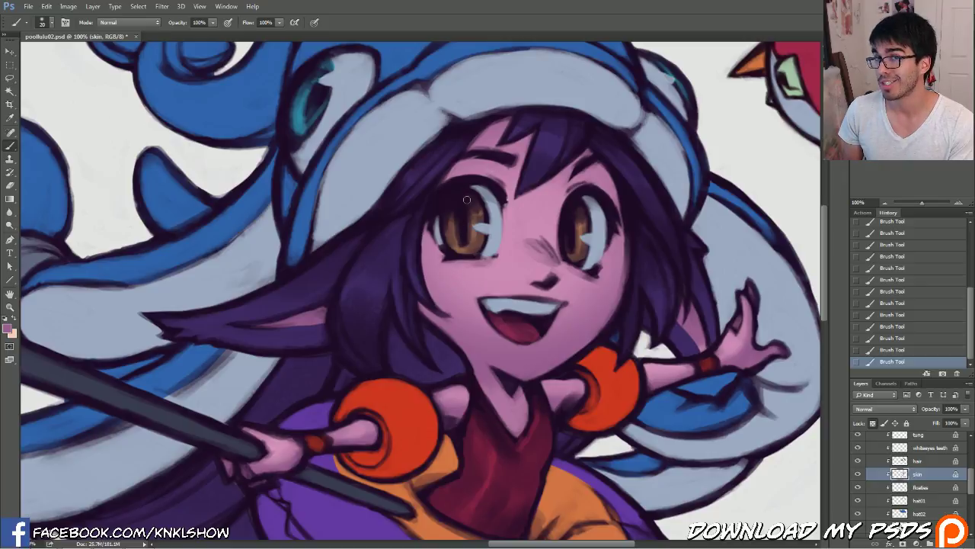
key("ctrl+minus")
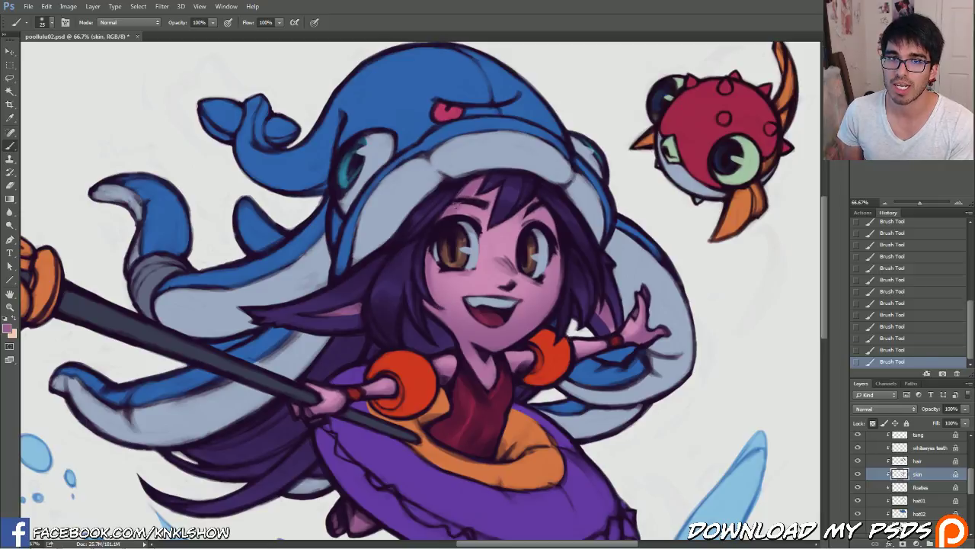
left_click_drag(486, 213, 484, 230)
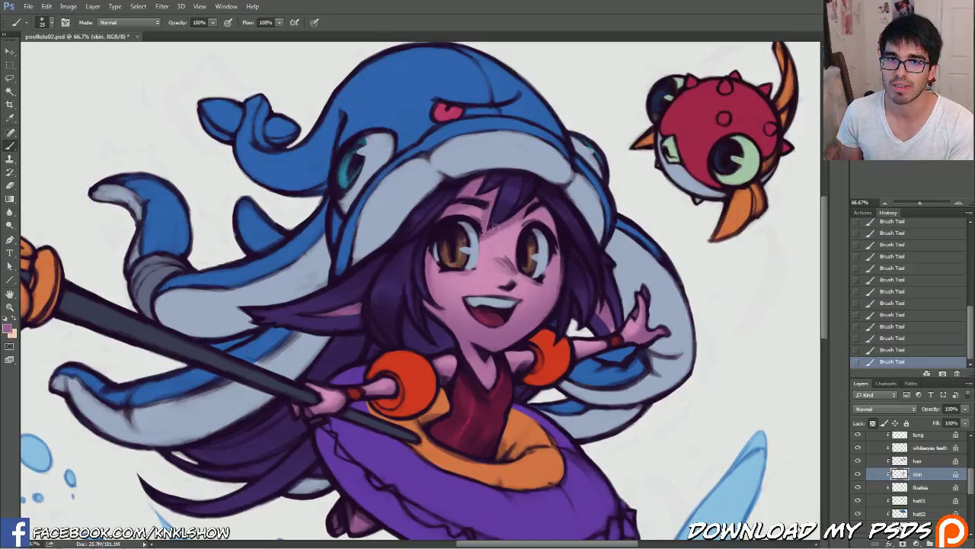
left_click_drag(553, 219, 544, 227)
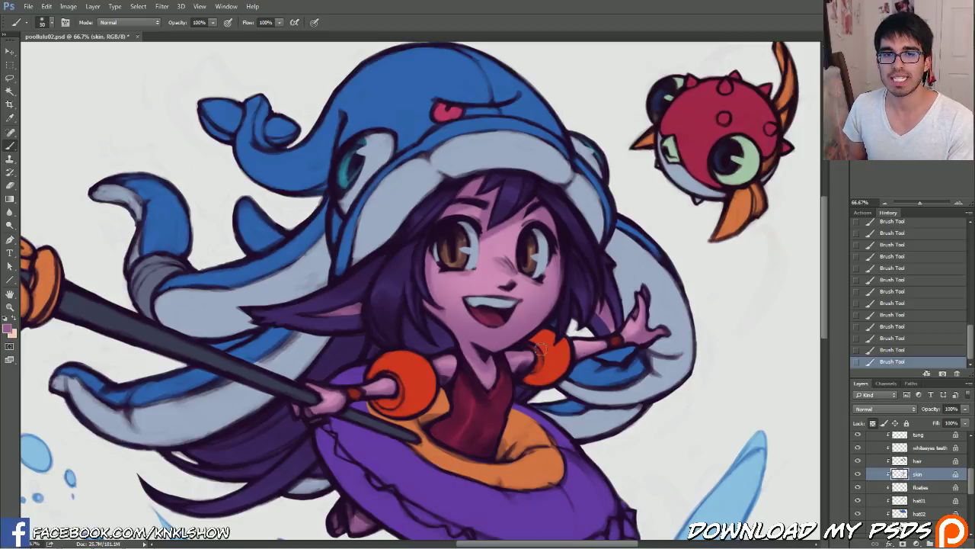
Undo the last shading stroke and set the foreground colour to the darker purple 7a3870
left_click(903, 352)
mouse_move(487, 304)
left_mouse_down()
mouse_move(517, 282)
mouse_move(494, 305)
left_mouse_up()
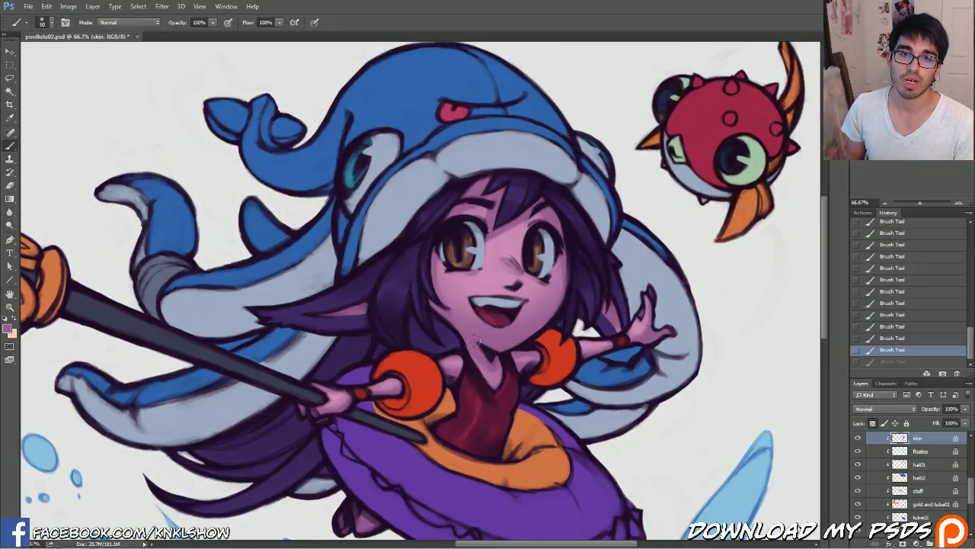
left_click(8, 328)
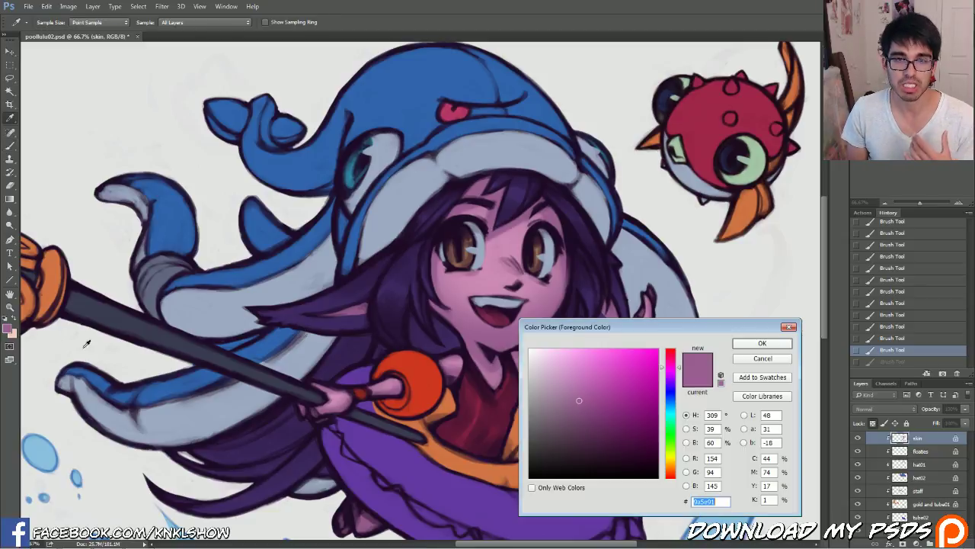
left_click(598, 426)
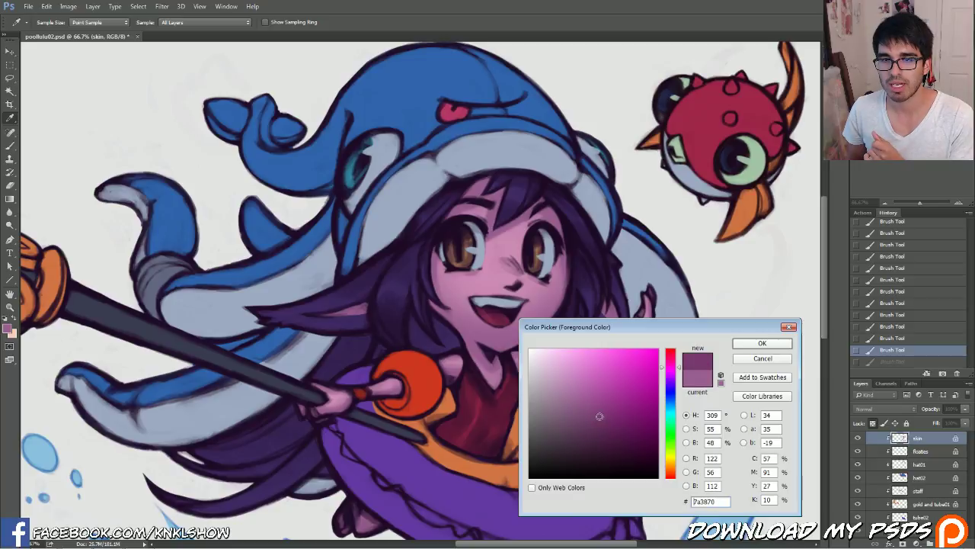
left_click(762, 343)
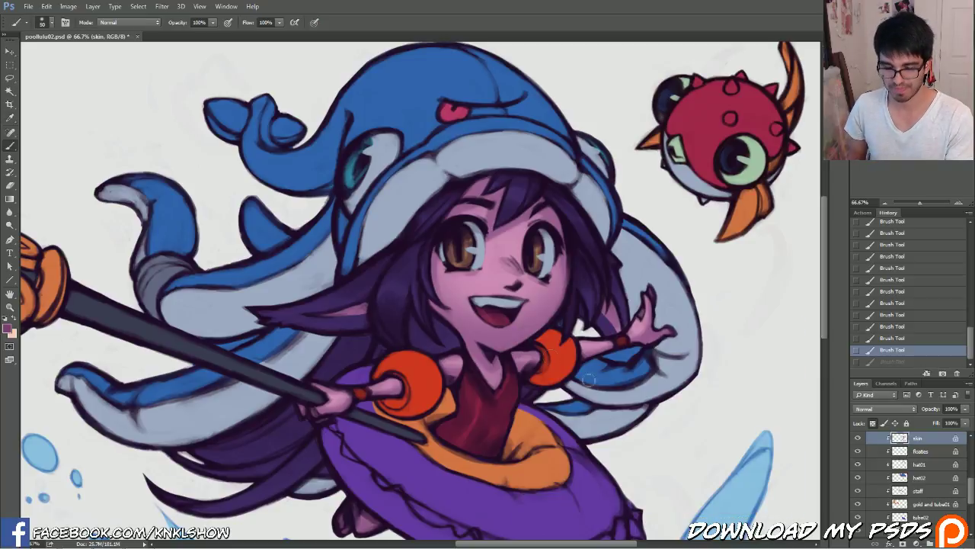
Shade the side of the cheek beside the hair with an enlarged brush in the darker purple
key("]")
key("]")
key("]")
key("]")
key("]")
mouse_move(433, 305)
left_mouse_down()
mouse_move(480, 349)
mouse_move(453, 327)
left_mouse_up()
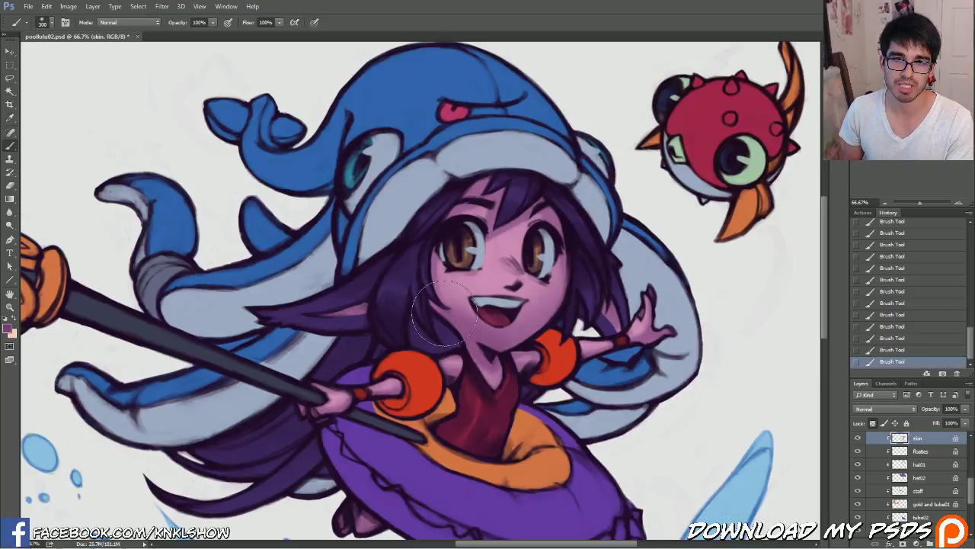
Shade the forehead skin beneath the hair fringe in the darker purple with a 35 px brush
key("bracketleft")
key("bracketleft")
key("bracketleft")
key("bracketleft")
key("bracketleft")
key("bracketleft")
key("bracketleft")
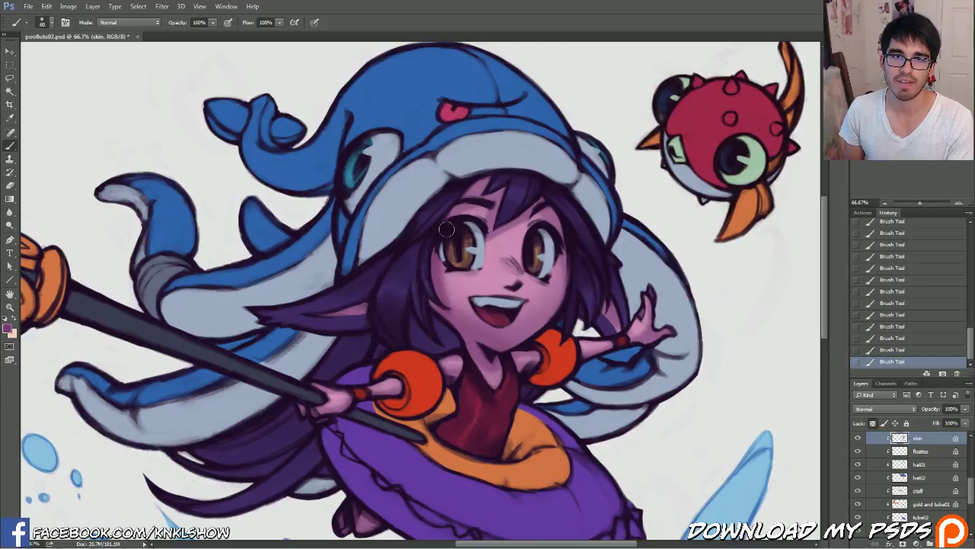
key("bracketleft")
key("bracketleft")
key("bracketleft")
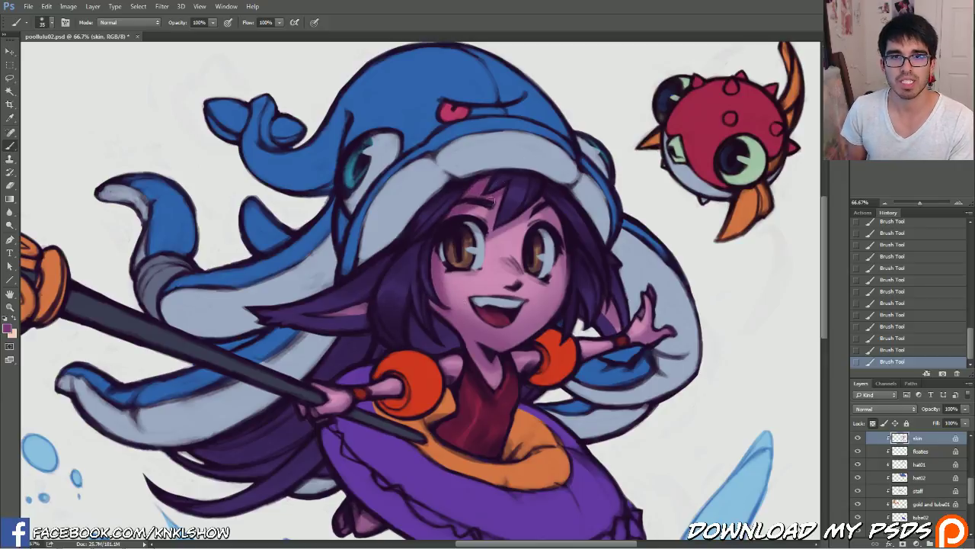
left_click_drag(504, 184, 481, 240)
left_click_drag(526, 199, 533, 238)
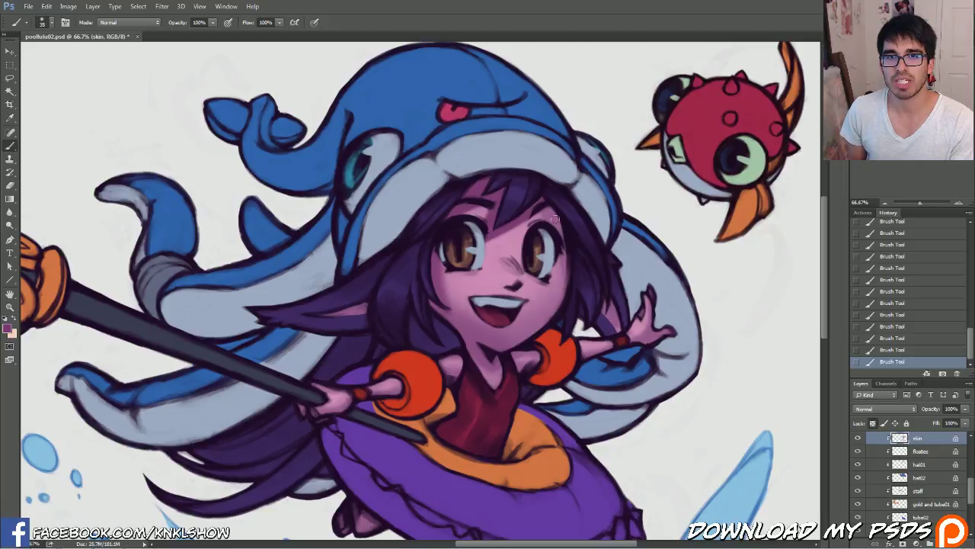
key("bracketright")
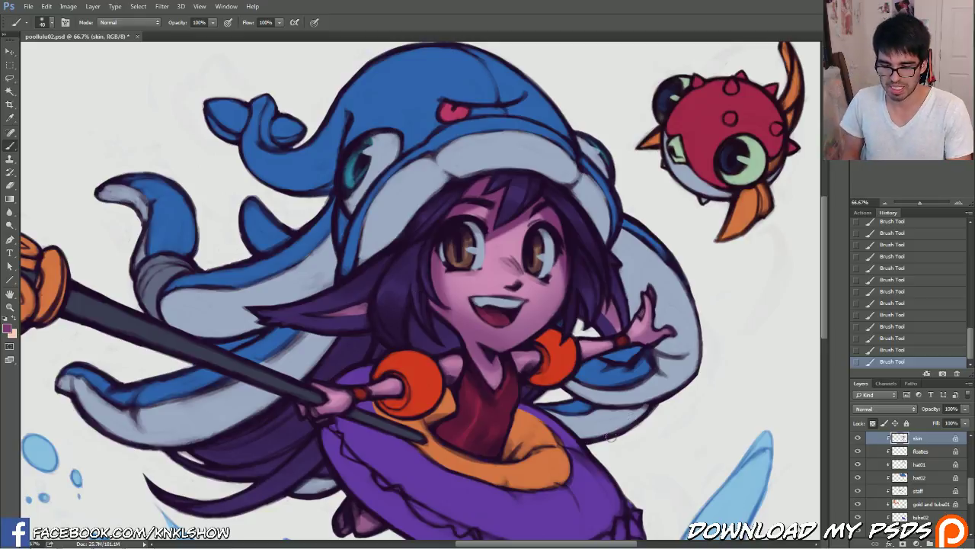
key("bracketright")
key("bracketright")
key("bracketright")
key("bracketright")
key("bracketleft")
key("bracketleft")
key("bracketleft")
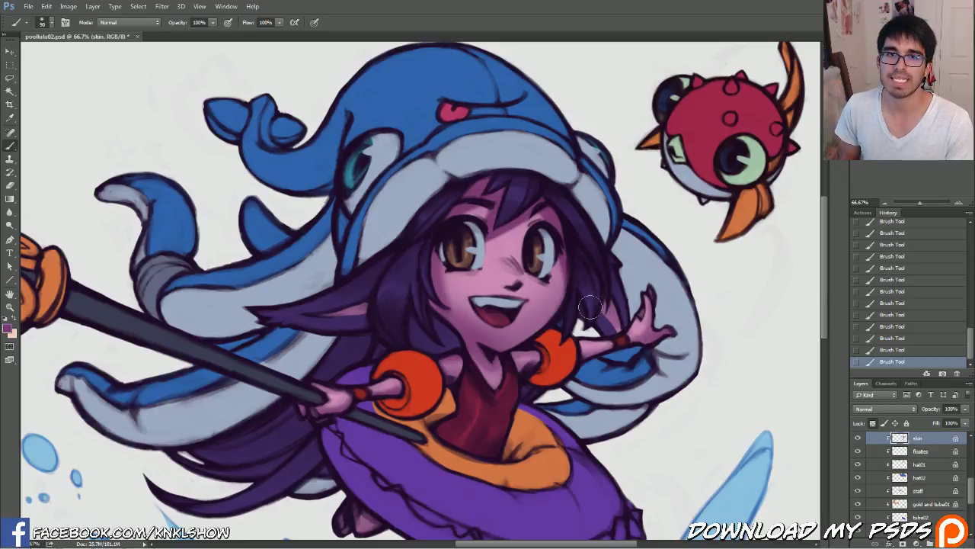
Sample the face's pink, set the foreground colour to dark purple 612a63 from there, and reduce the brush size
left_click(485, 276, "alt")
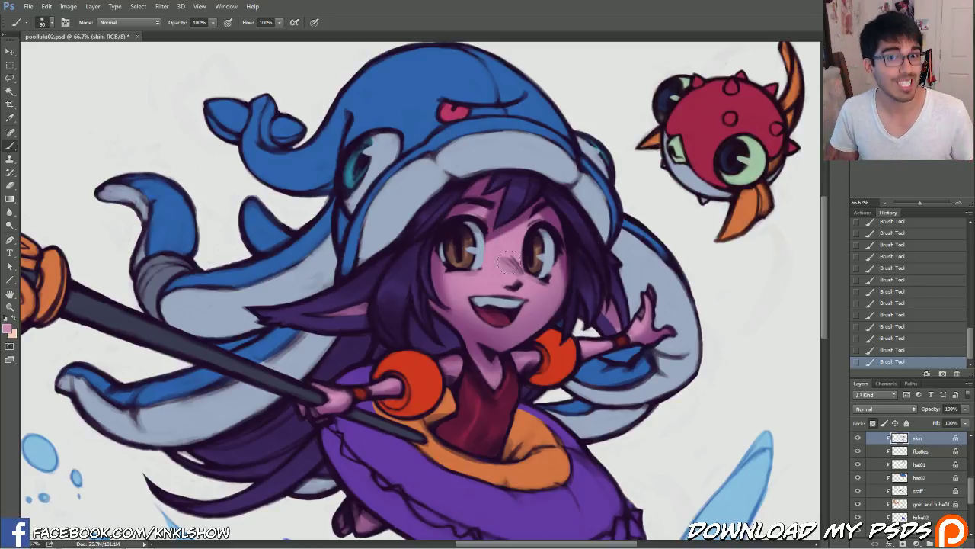
key("i")
left_click(8, 329)
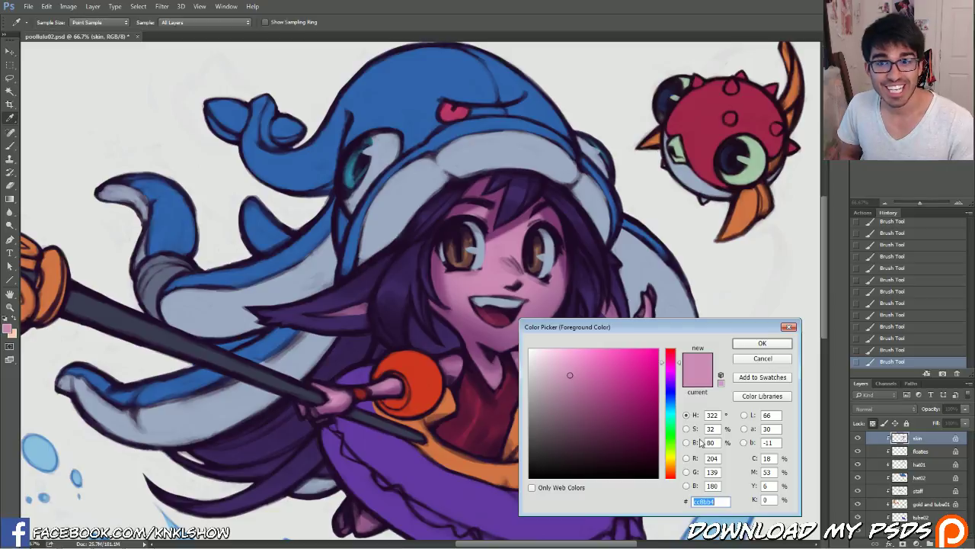
left_click_drag(680, 368, 678, 371)
left_click(567, 394)
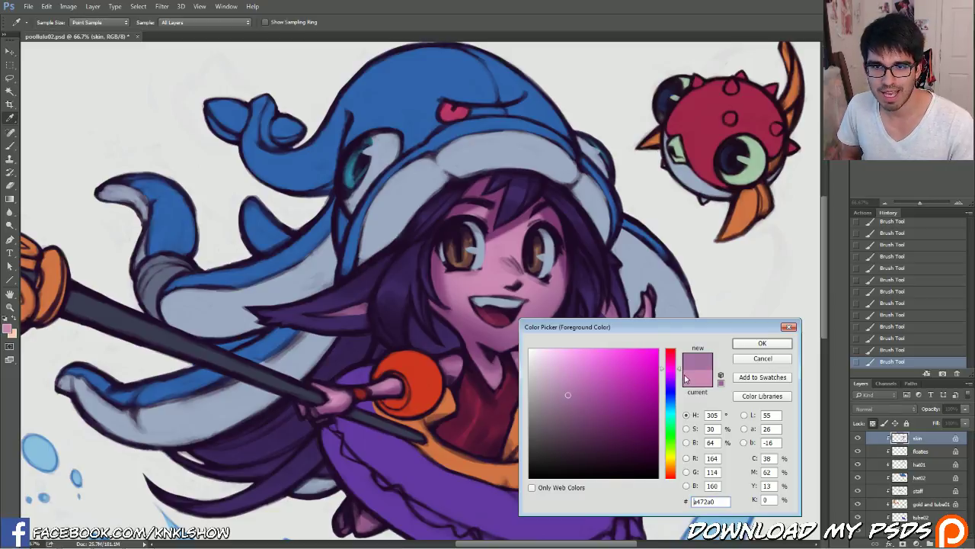
left_click(679, 377)
left_click(571, 413)
left_click(476, 190)
left_click_drag(679, 368, 678, 374)
left_click(585, 431)
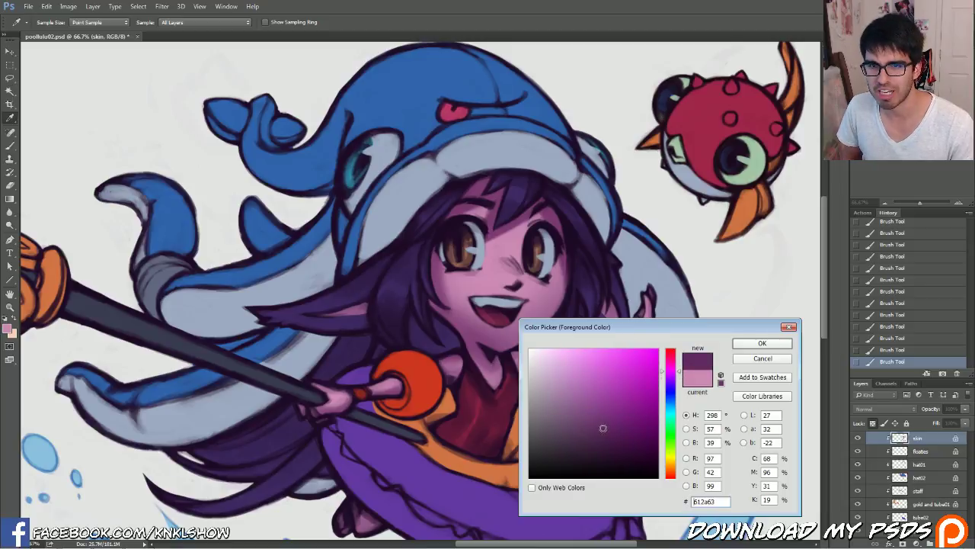
left_click(762, 344)
key("bracketleft")
key("bracketleft")
key("bracketright")
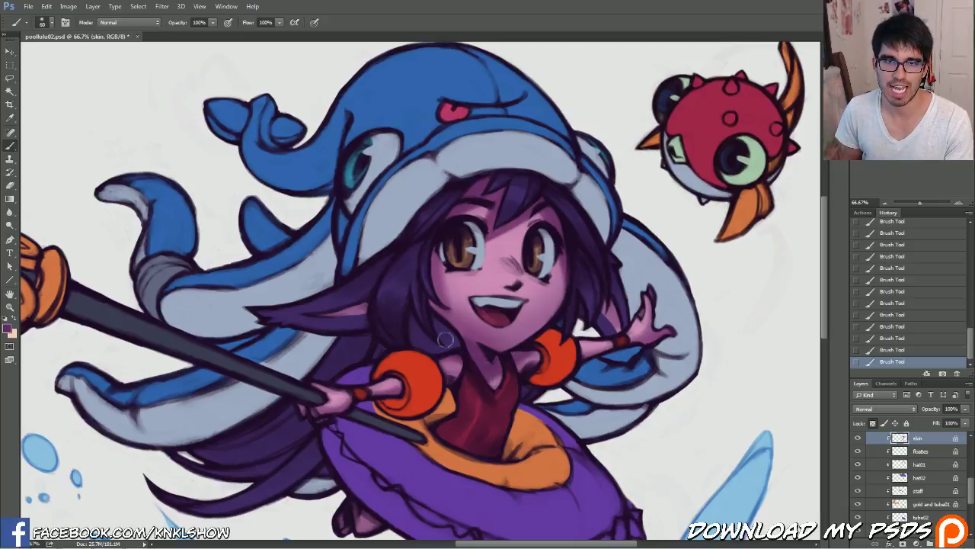
Sample the purplish pink skin tone beside the chin and enlarge the brush to 400 px
left_click(537, 298, "alt")
key("bracketright")
key("bracketright")
key("bracketright")
key("bracketright")
key("bracketright")
key("bracketright")
key("bracketright")
key("bracketright")
key("bracketright")
key("bracketright")
key("bracketright")
key("bracketright")
key("bracketright")
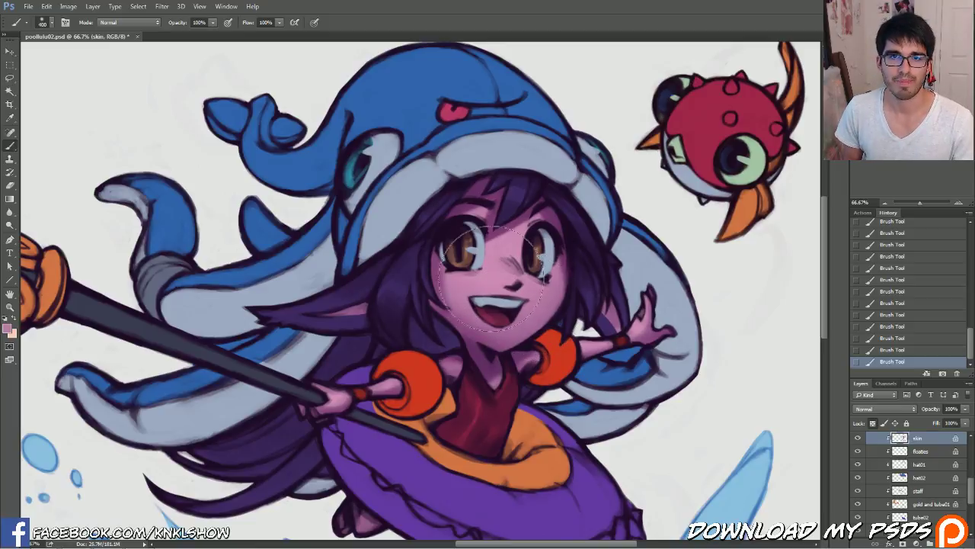
Set the foreground colour to light pink eeadbe and enlarge the brush to 600 px for lightening the face
left_click(6, 329)
left_click(672, 354)
left_click(574, 359)
left_click_drag(574, 358, 564, 357)
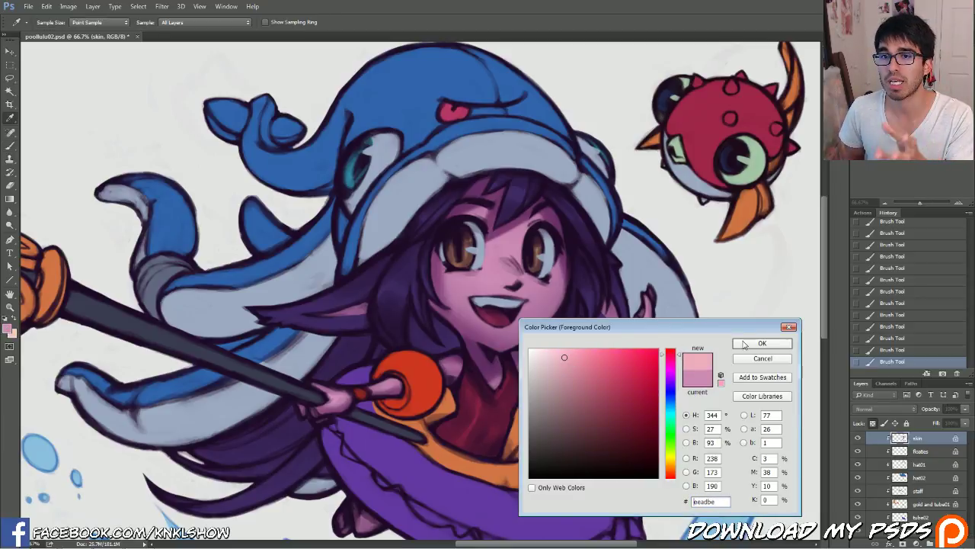
left_click(745, 345)
key("bracketright")
key("bracketright")
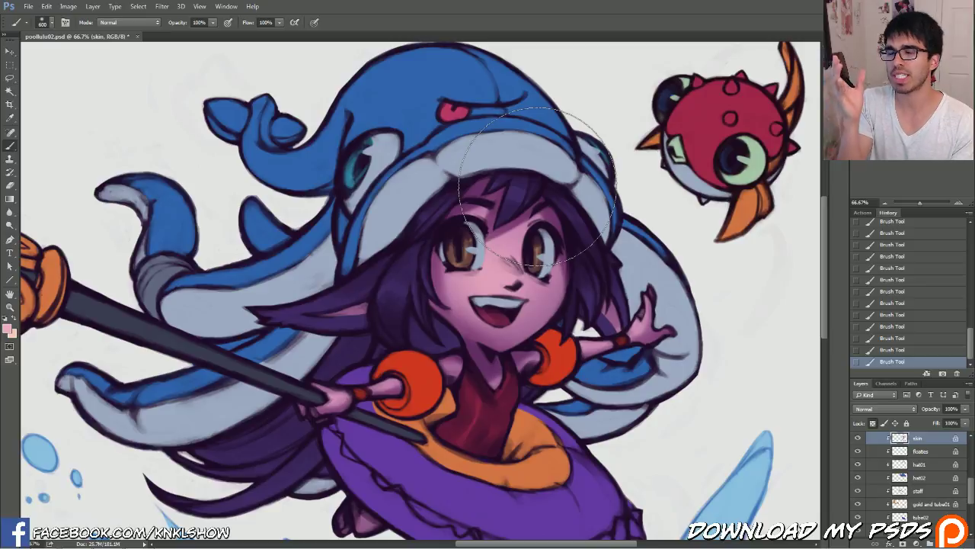
Reduce the brush to about 60 px and lighten the outstretched hand, arm and shoulders in light pink
key("bracketleft")
key("bracketleft")
key("bracketleft")
key("bracketleft")
key("bracketleft")
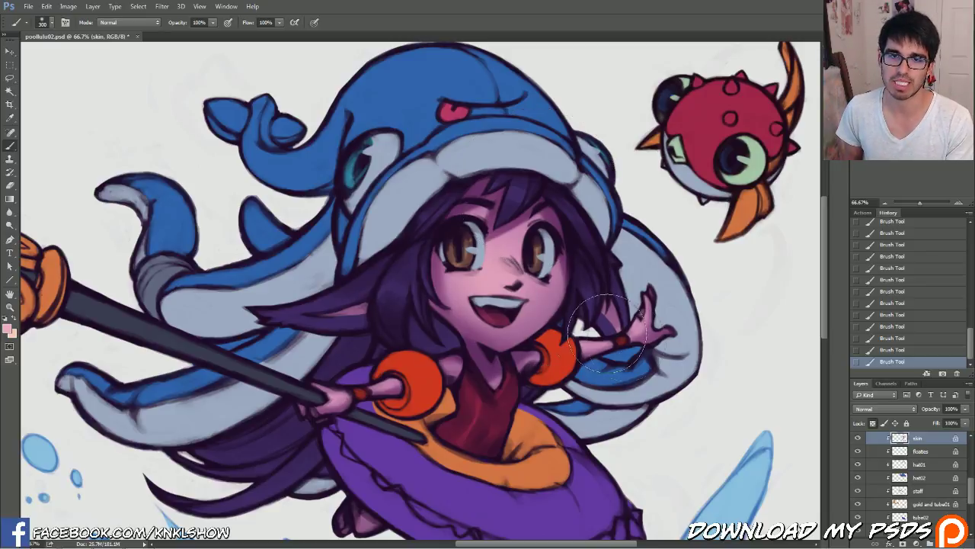
key("bracketleft")
key("bracketleft")
key("bracketleft")
key("bracketleft")
key("bracketleft")
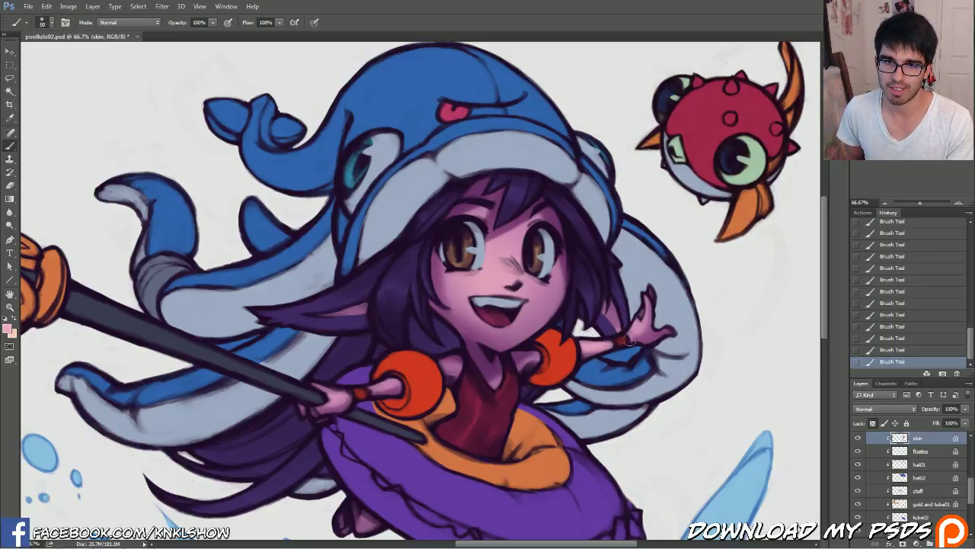
key("bracketleft")
mouse_move(641, 330)
left_mouse_down()
mouse_move(655, 332)
mouse_move(642, 327)
left_mouse_up()
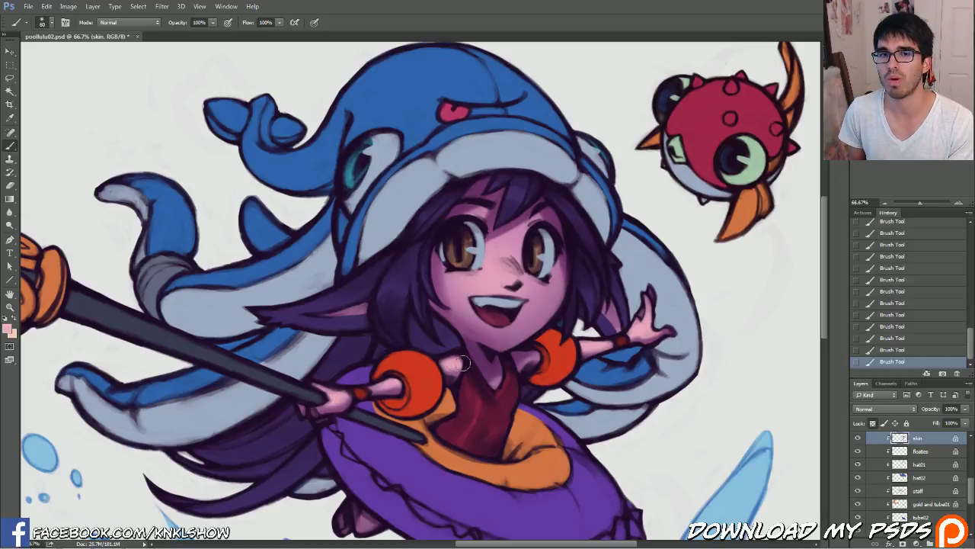
left_click_drag(524, 365, 539, 357)
Lighten the face around the mouth and cheeks in light pink with a 250 px brush
key("]")
key("]")
key("]")
key("]")
key("]")
key("]")
key("]")
key("]")
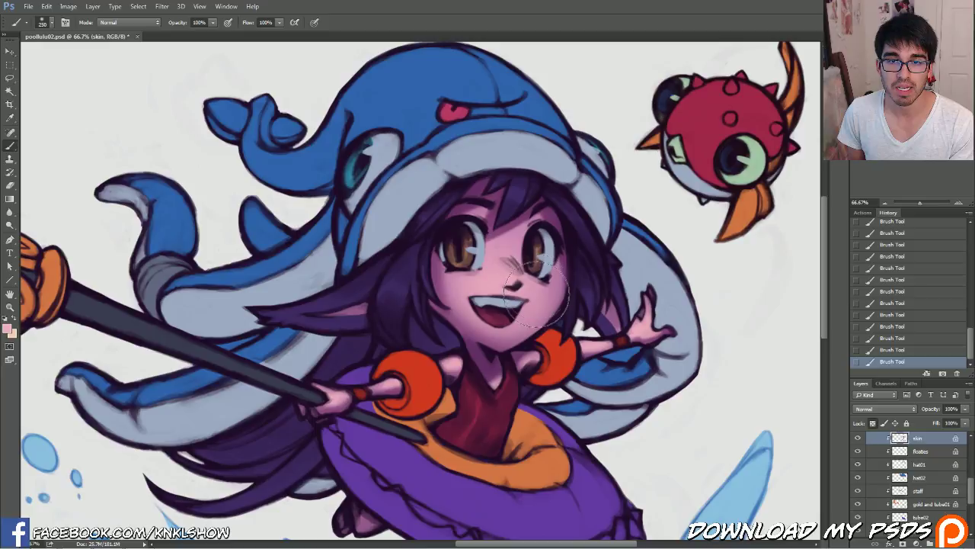
key("bracketright")
key("bracketleft")
key("bracketleft")
key("bracketleft")
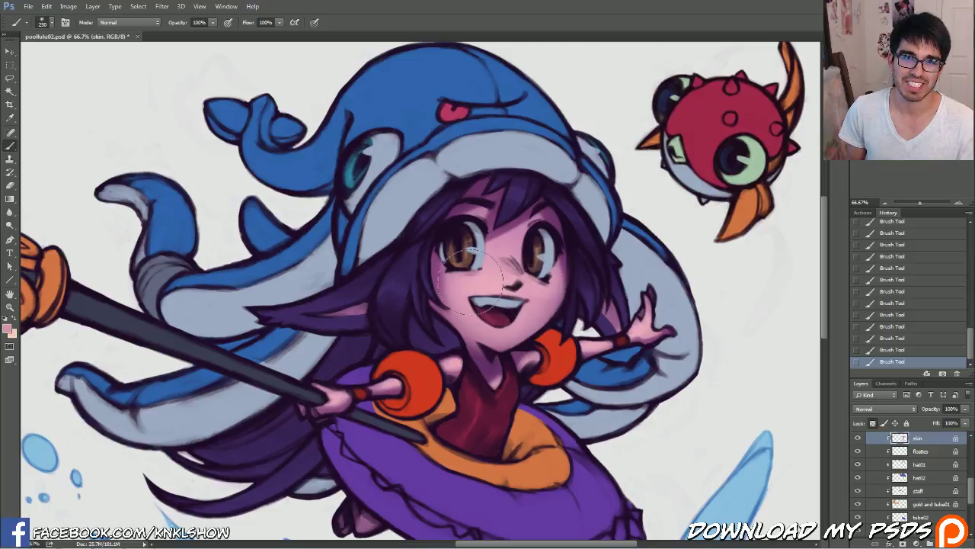
Set the foreground colour to the warmer pink e88ba5 for blushing the cheeks
left_click(9, 329)
left_click(588, 369)
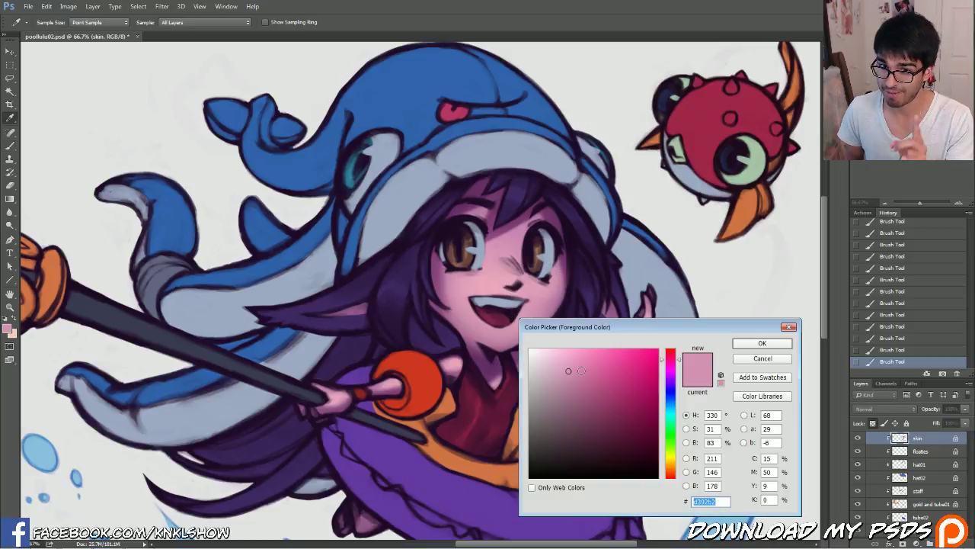
left_click_drag(682, 358, 681, 356)
left_click_drag(589, 368, 580, 359)
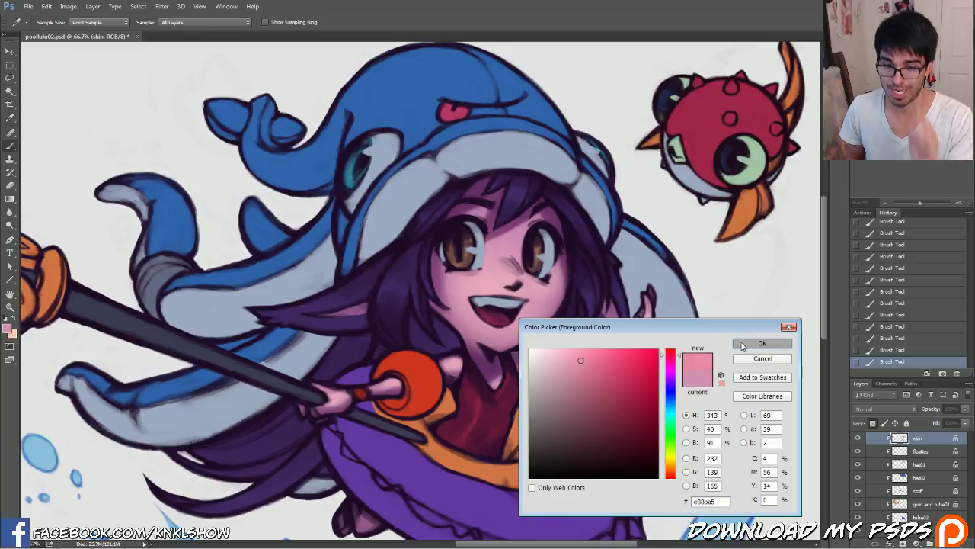
left_click(761, 344)
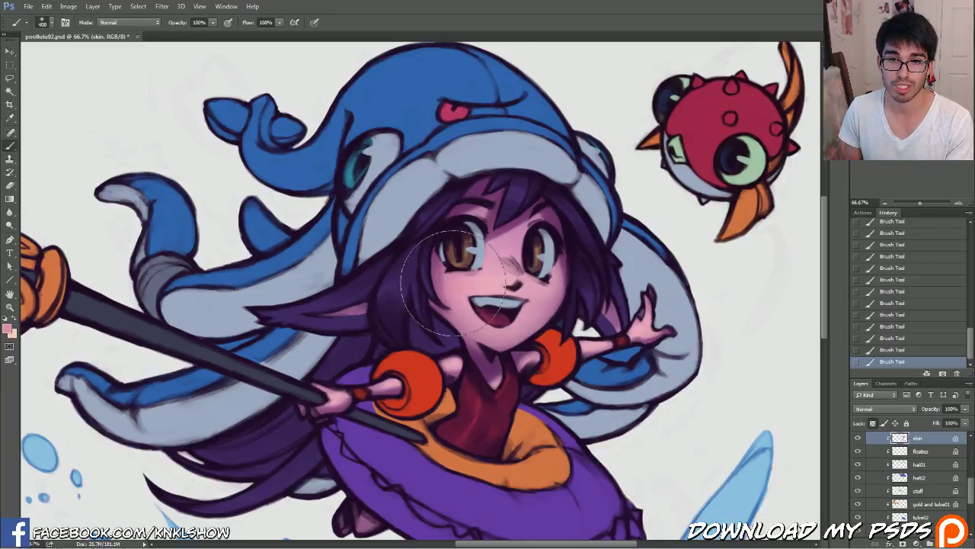
Set the foreground colour to the more saturated pink ea7baa and tint the cheeks with a 400 px brush
left_click(8, 329)
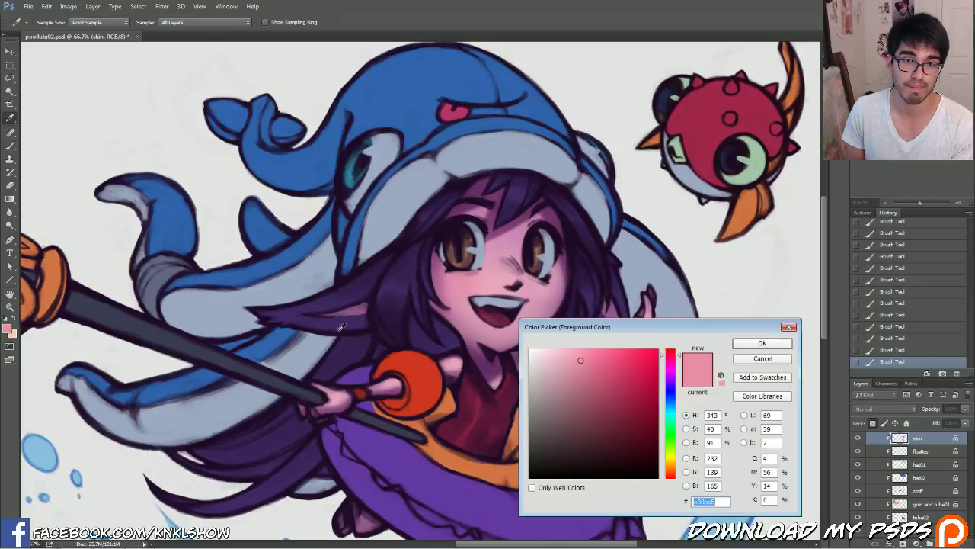
left_click(586, 360)
left_click(679, 356)
left_click_drag(678, 361, 679, 364)
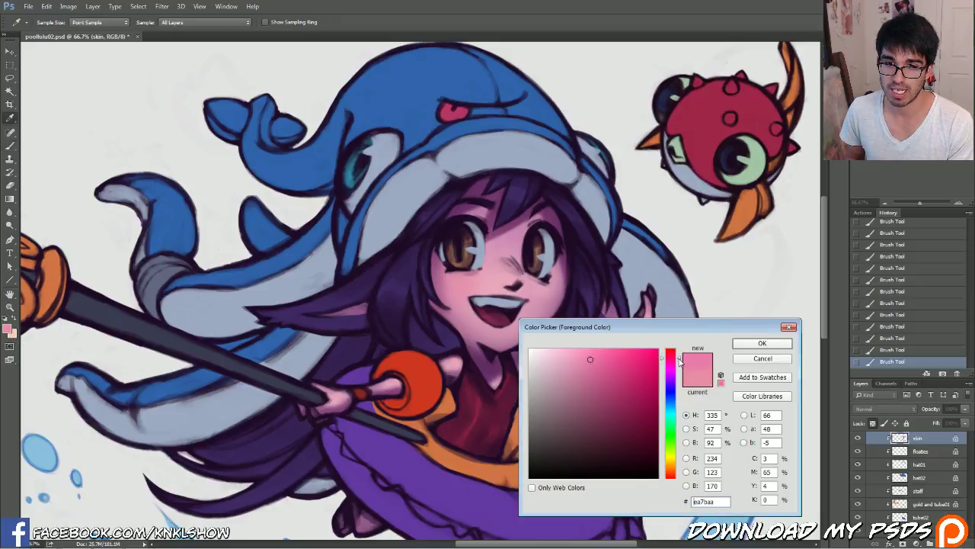
left_click(751, 343)
key("bracketright")
key("bracketright")
key("bracketright")
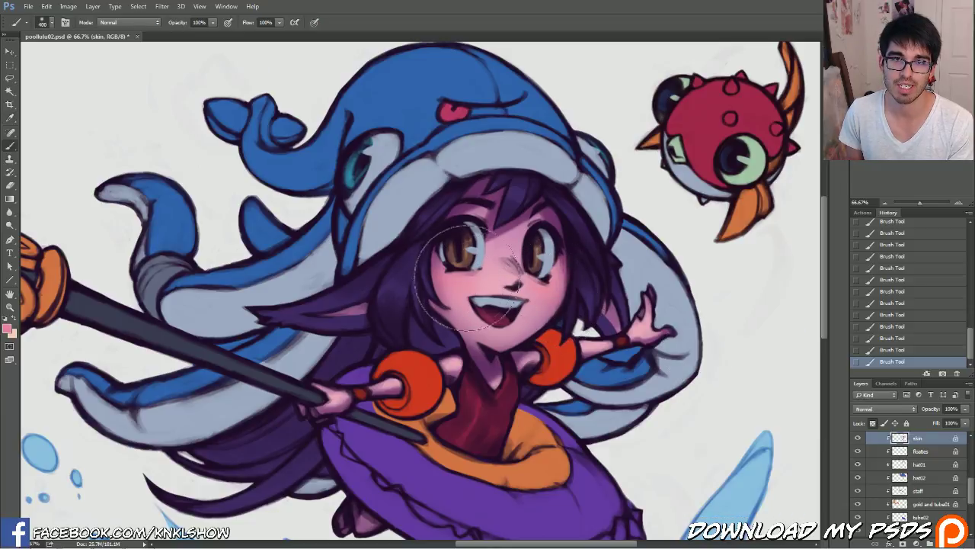
key("bracketright")
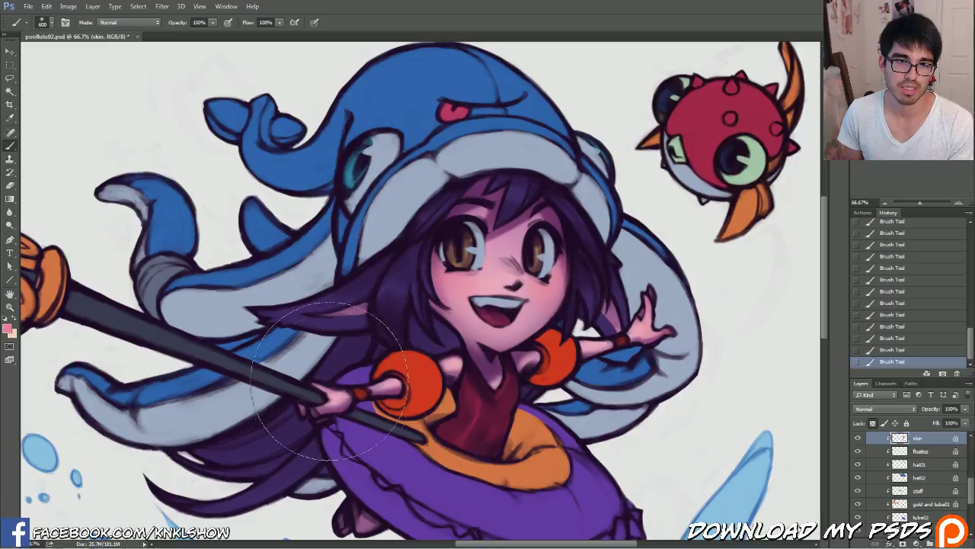
Shade under the chin in dark purple, reduce the brush to 90 px and sample the jaw's mauve
key("bracketleft")
key("bracketleft")
key("bracketleft")
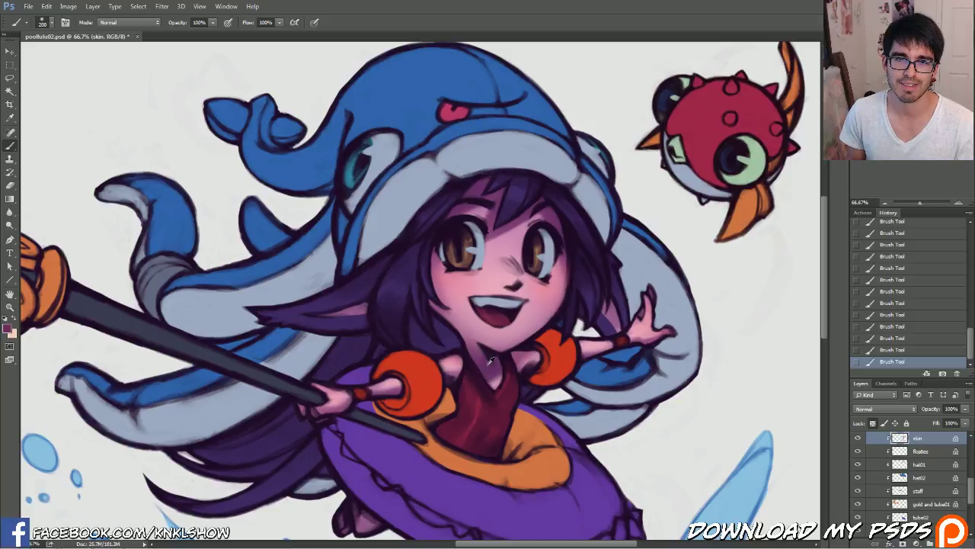
key("bracketleft")
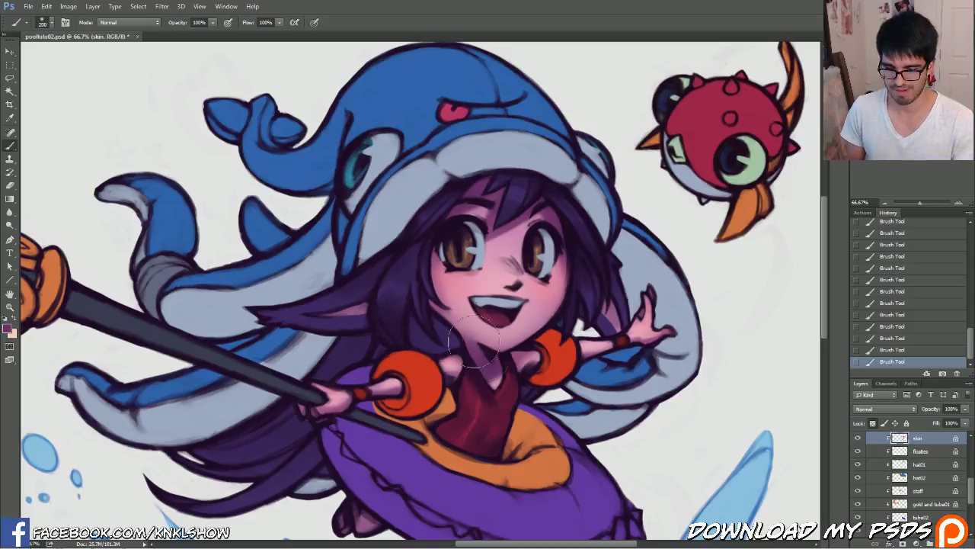
key("bracketleft")
key("bracketleft")
key("bracketleft")
key("bracketleft")
key("bracketleft")
key("bracketleft")
key("bracketleft")
key("bracketleft")
key("bracketleft")
left_click(479, 335, "alt")
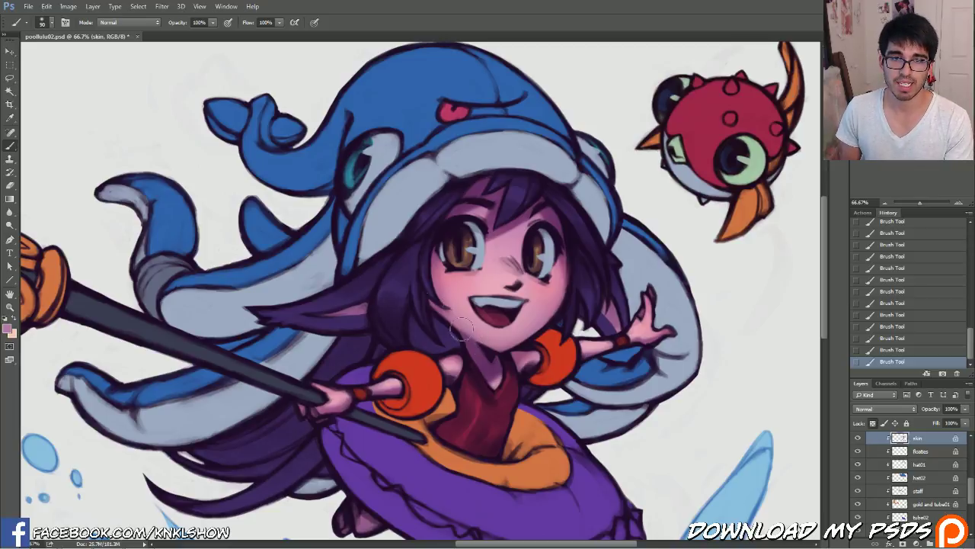
Blend the neck and chin shading using sampled skin tones and a larger brush
left_click(477, 349, "alt")
key("bracketright")
key("bracketright")
key("bracketright")
key("bracketright")
key("bracketright")
left_click(507, 336, "alt")
Set the foreground colour to pink ed7aa0 and tint the lower face with a 250 px brush
left_click(961, 203)
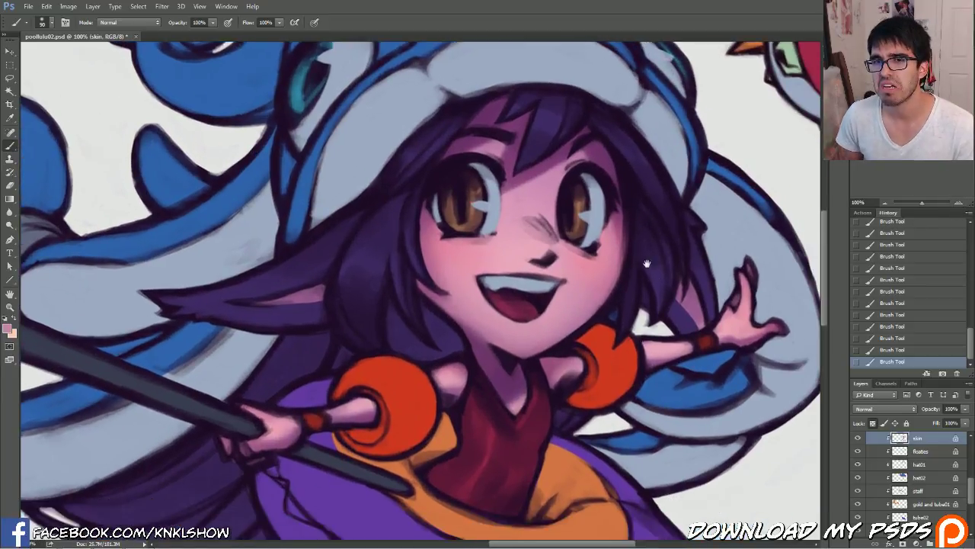
left_click(9, 328)
left_click(584, 364)
mouse_move(585, 364)
left_mouse_down()
mouse_move(599, 369)
mouse_move(593, 360)
left_mouse_up()
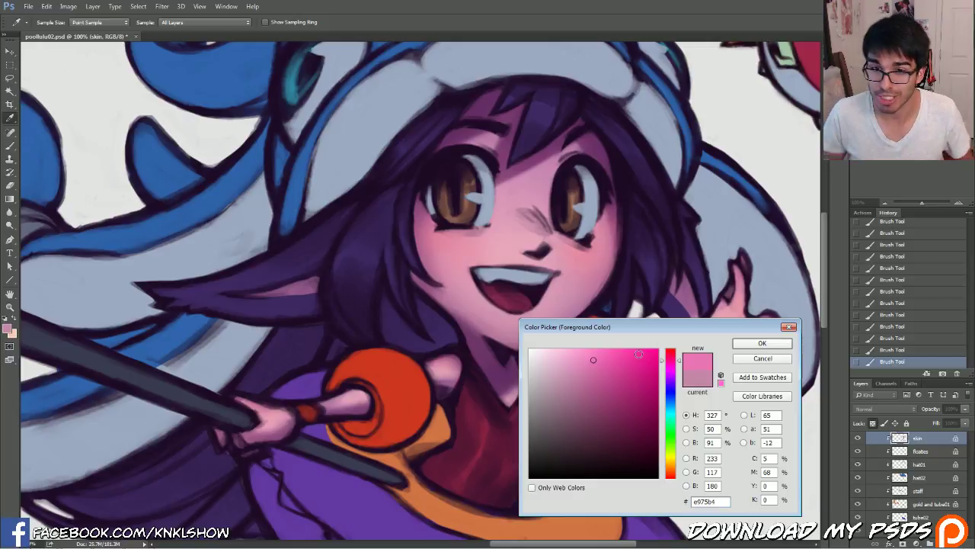
left_click_drag(677, 362, 678, 354)
left_click_drag(593, 359, 592, 357)
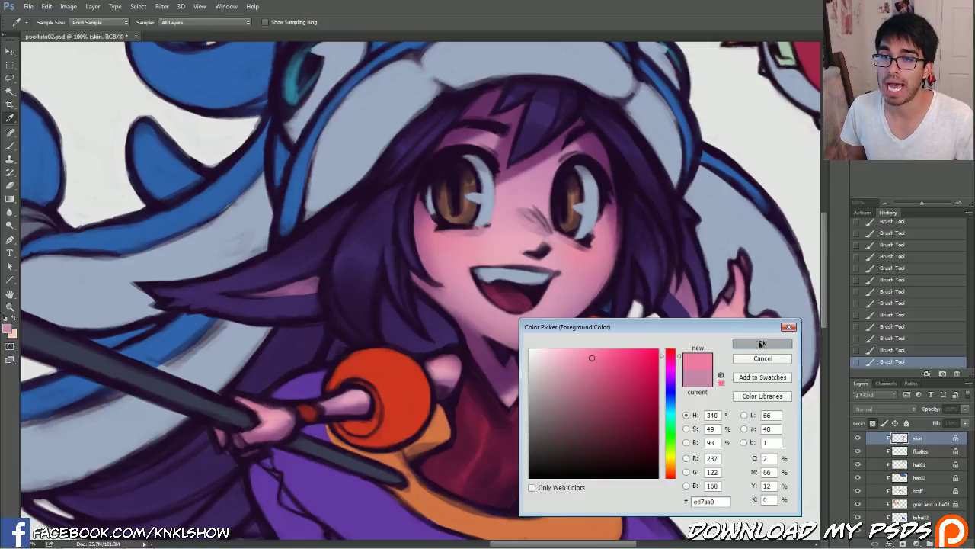
left_click(762, 343)
key("b")
key("bracketright")
key("bracketright")
key("bracketright")
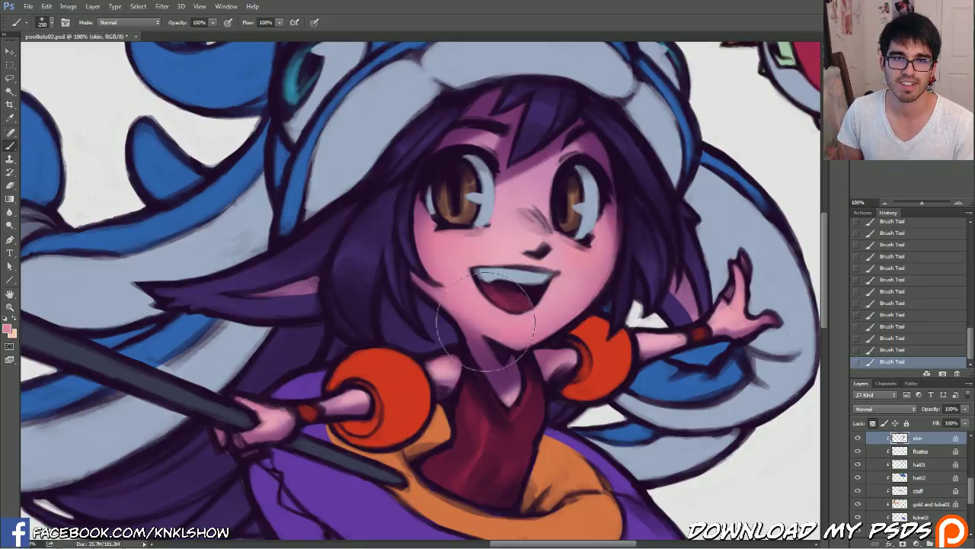
Reduce the brush to about 60 px and add the pink tint to the hand gripping the staff
key("bracketleft")
key("bracketleft")
key("bracketleft")
key("bracketleft")
key("bracketleft")
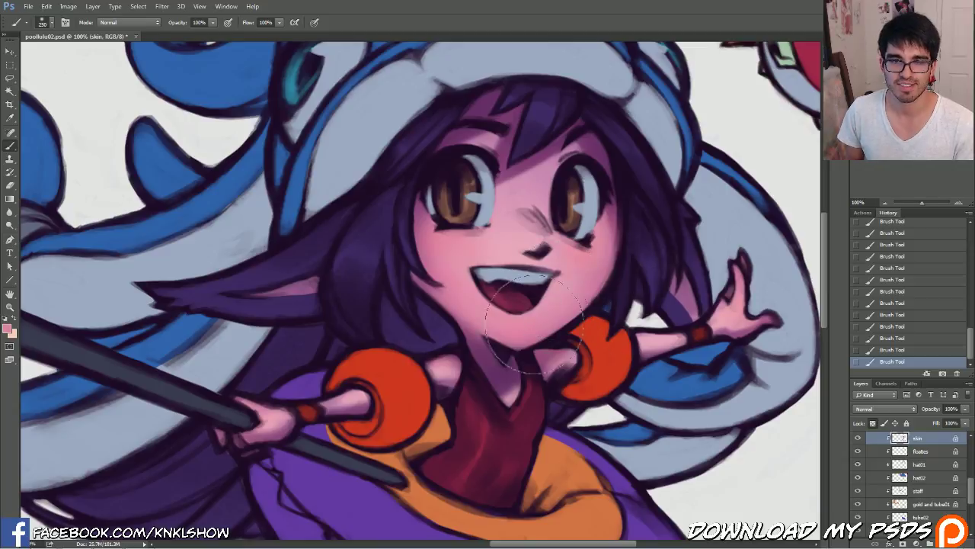
key("bracketleft")
key("bracketleft")
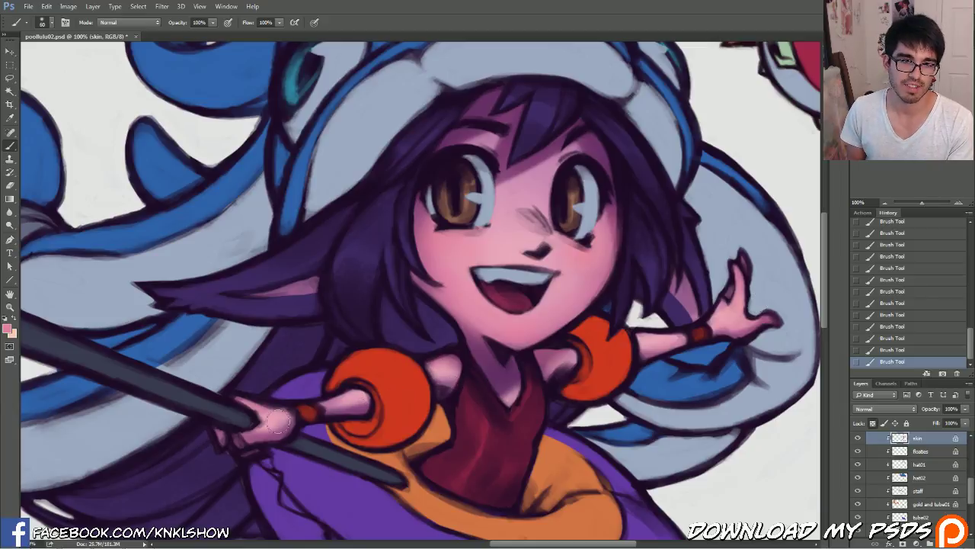
Compare the recoloured character with the document's opening history state at 50% zoom, and return to the latest brush stroke
left_click(884, 204)
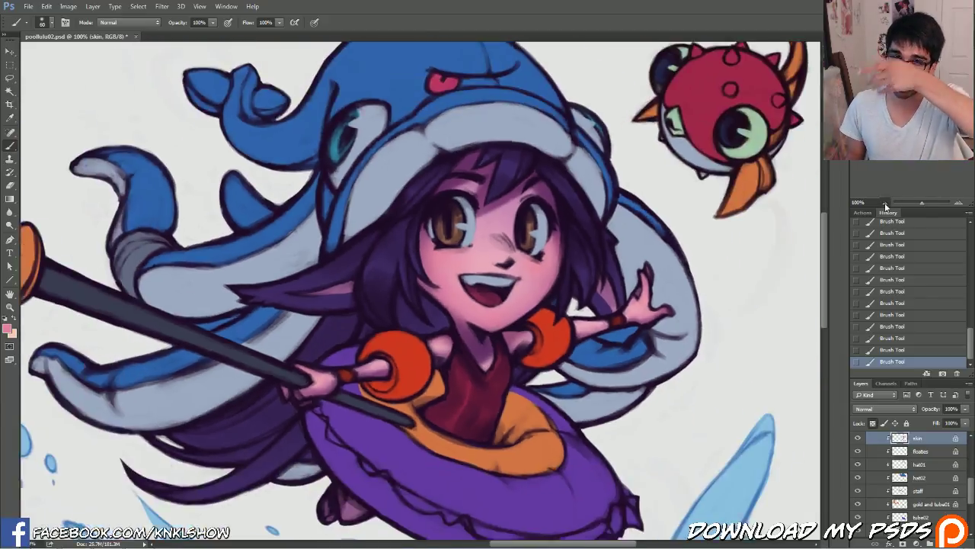
left_click(885, 204)
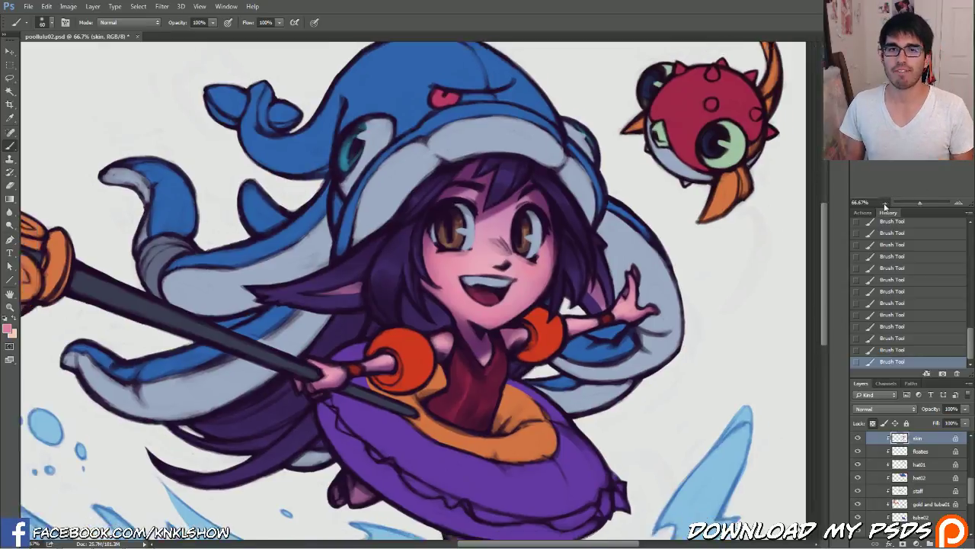
left_click(885, 204)
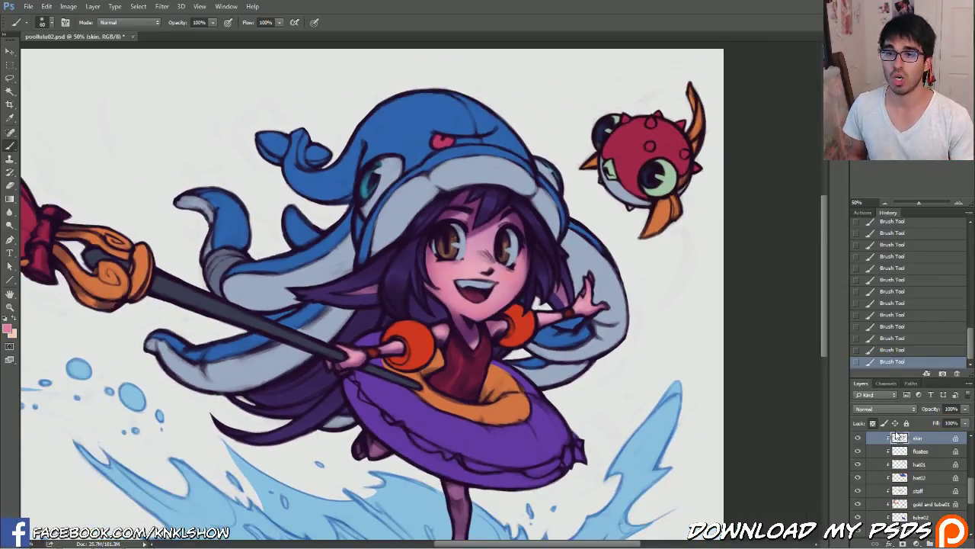
scroll(914, 289, "up", 10)
left_click(943, 226)
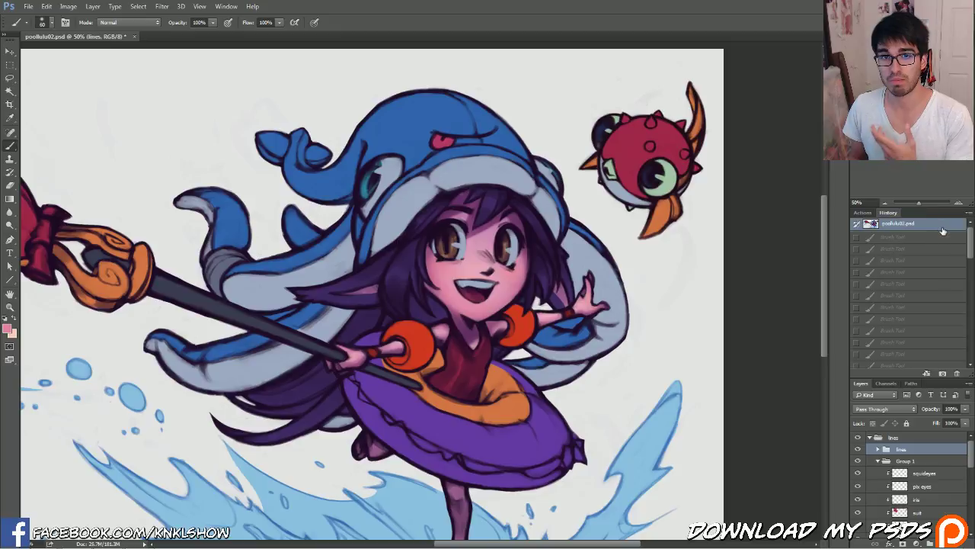
left_click_drag(970, 248, 966, 297)
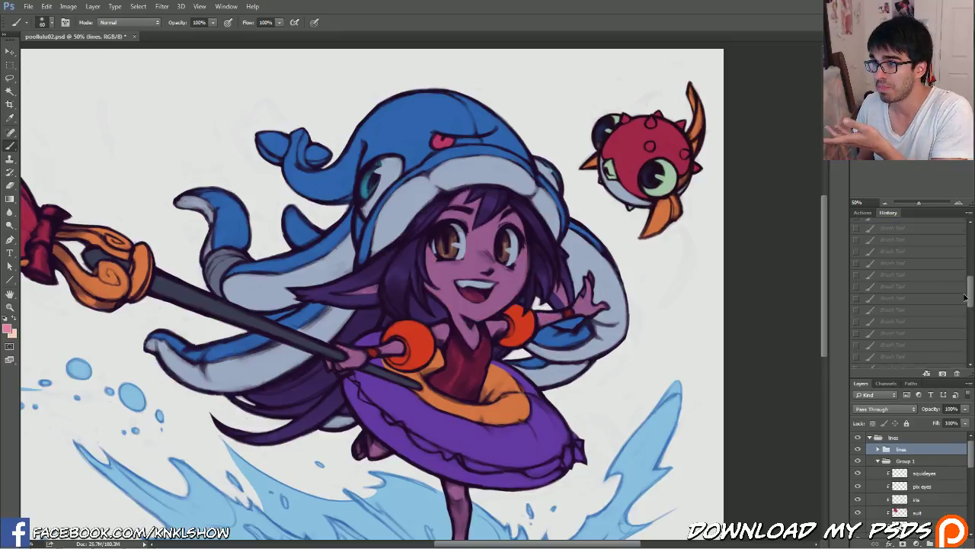
scroll(965, 297, "down", 5)
left_click(898, 362)
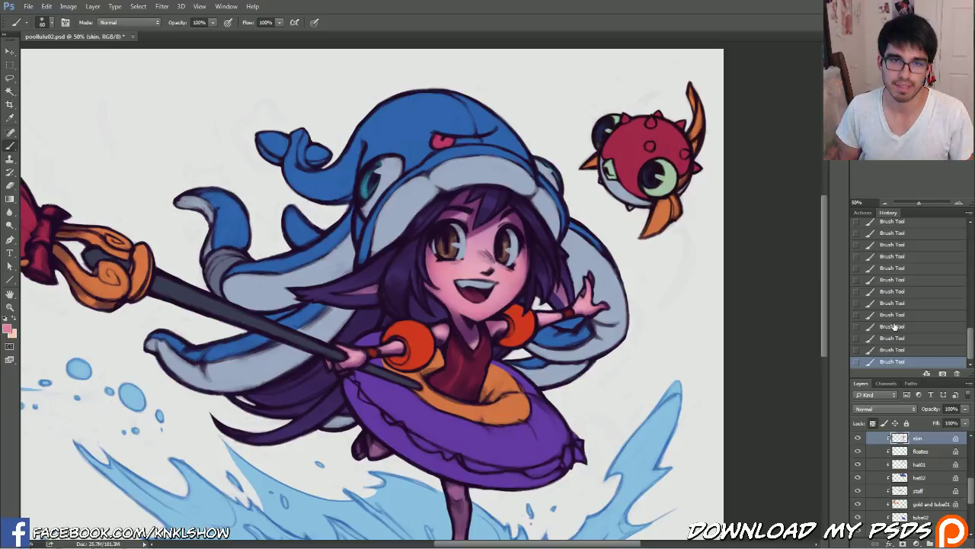
Sample the purplish pink at the jaw's edge and shade the skin with a brush enlarged to 80 px
left_click(458, 312, "alt")
key("bracketleft")
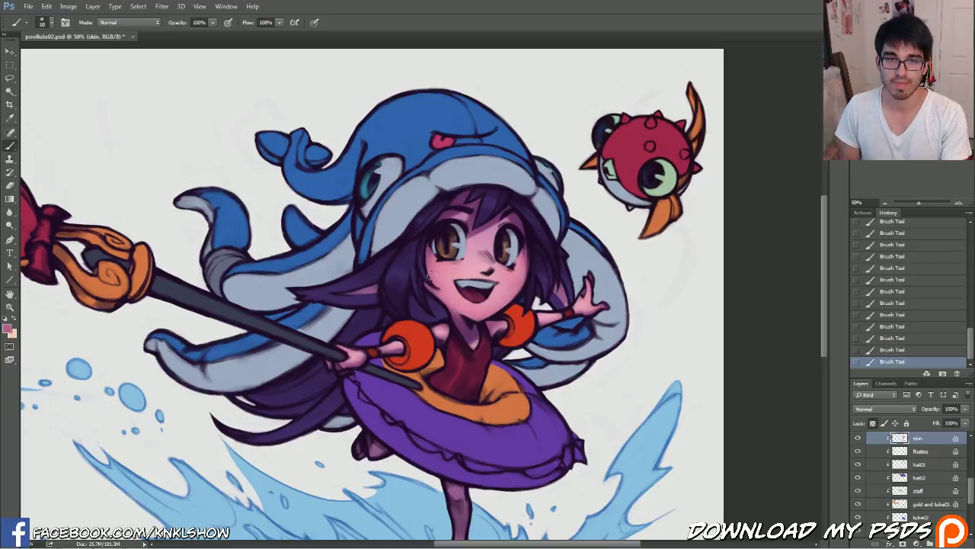
key("bracketright")
key("bracketright")
key("bracketright")
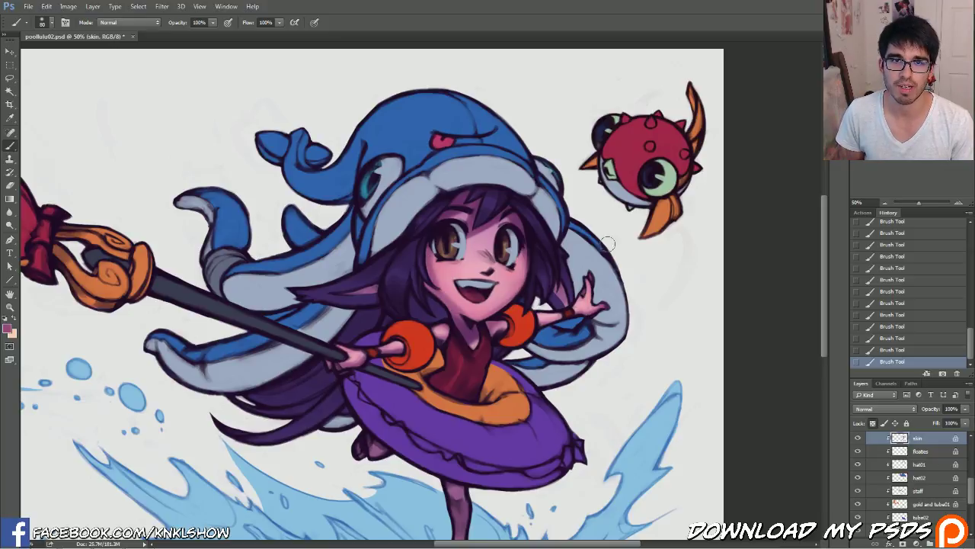
left_click(892, 303)
key("ctrl+z")
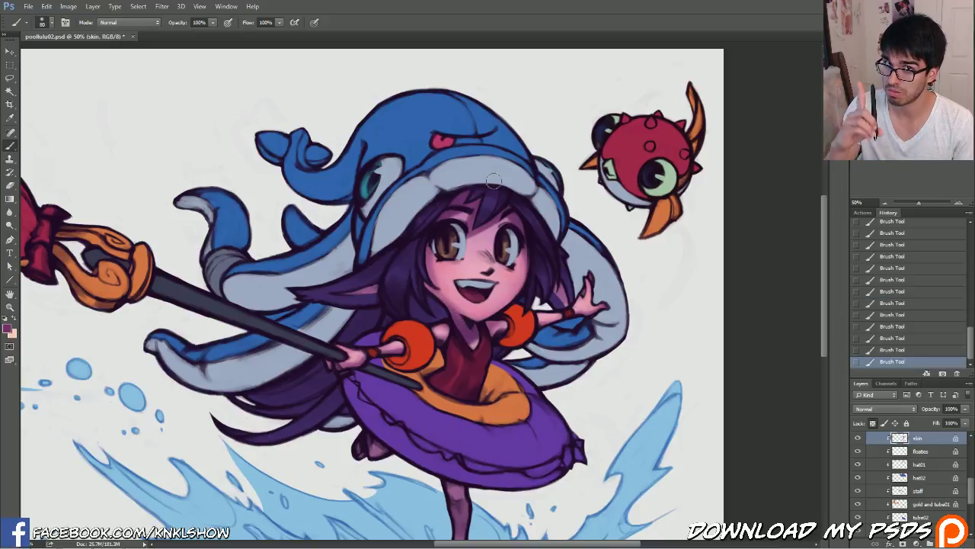
Sample the pink skin tone on the face and enlarge the brush to 400 px
left_click(471, 275, "alt")
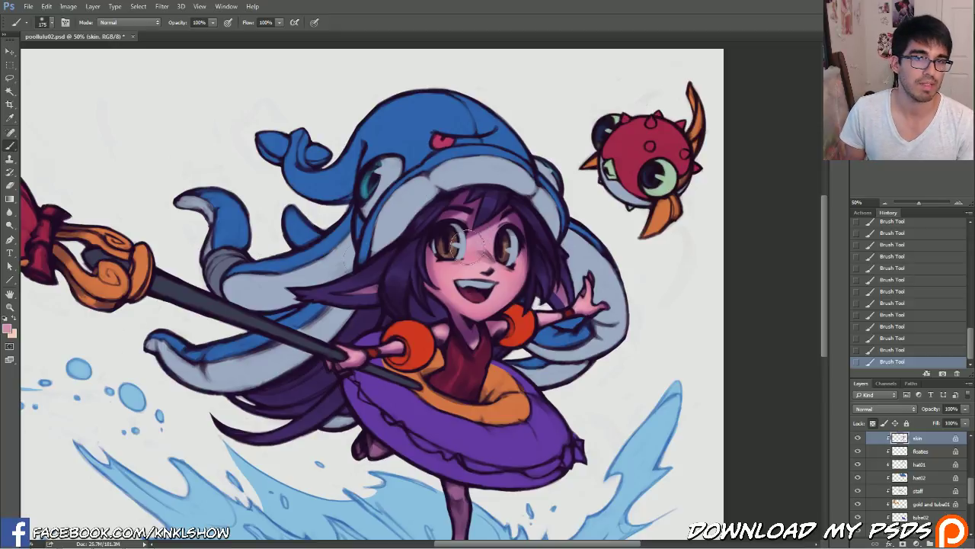
key("bracketright")
key("bracketright")
key("bracketright")
key("bracketright")
key("bracketright")
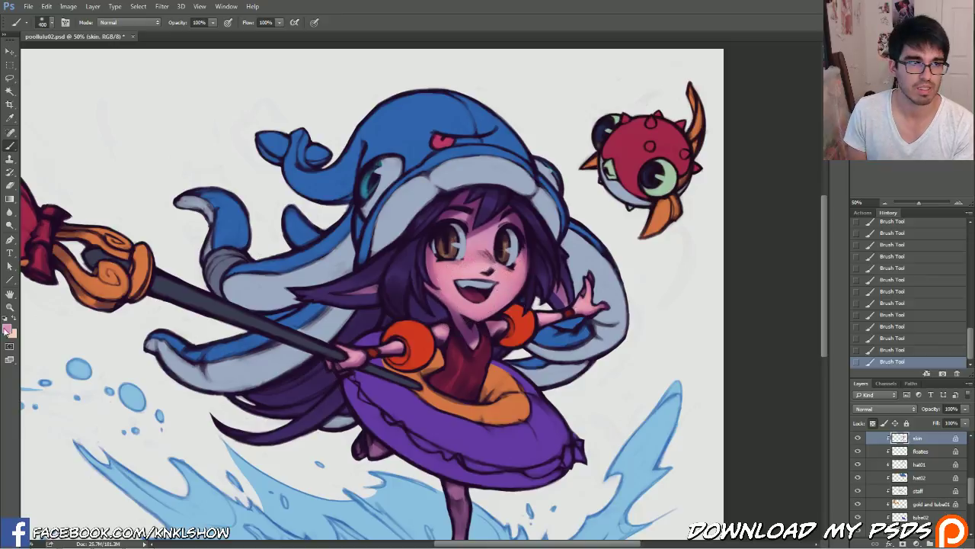
Choose a lighter pink foreground colour and adjust the brush between 200 and 500 px for tinting the face
left_click(7, 330)
left_click(566, 364)
left_click(762, 343)
key("bracketleft")
key("bracketleft")
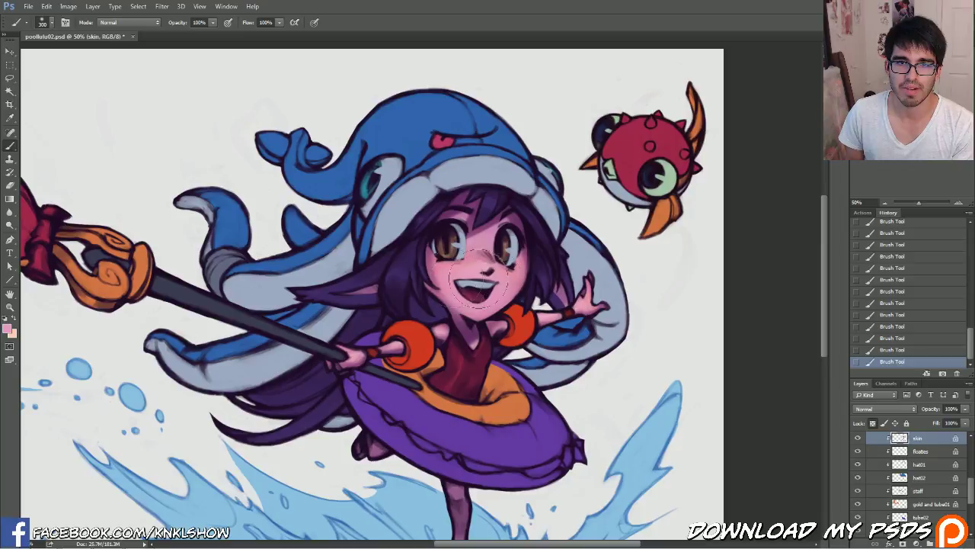
key("bracketleft")
key("bracketleft")
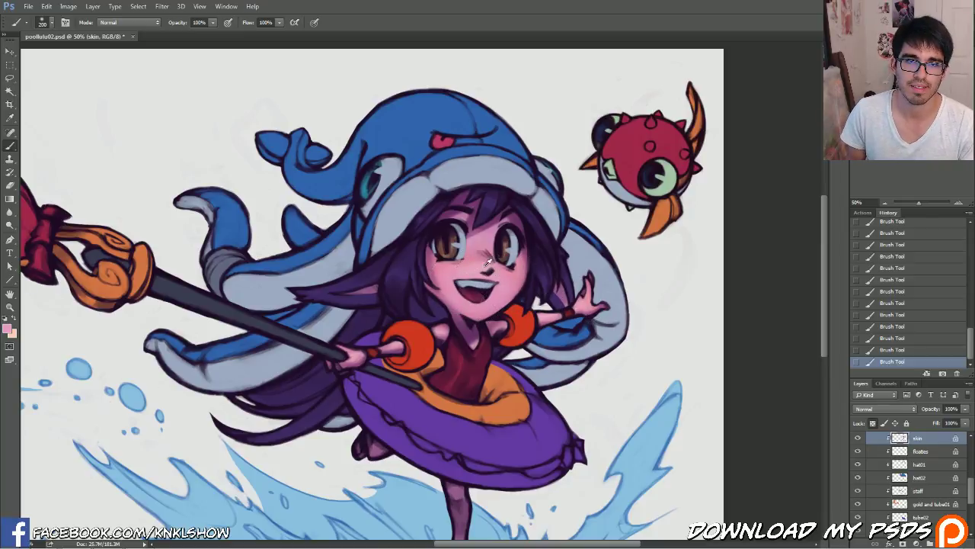
key("bracketright")
key("bracketright")
key("bracketright")
key("bracketright")
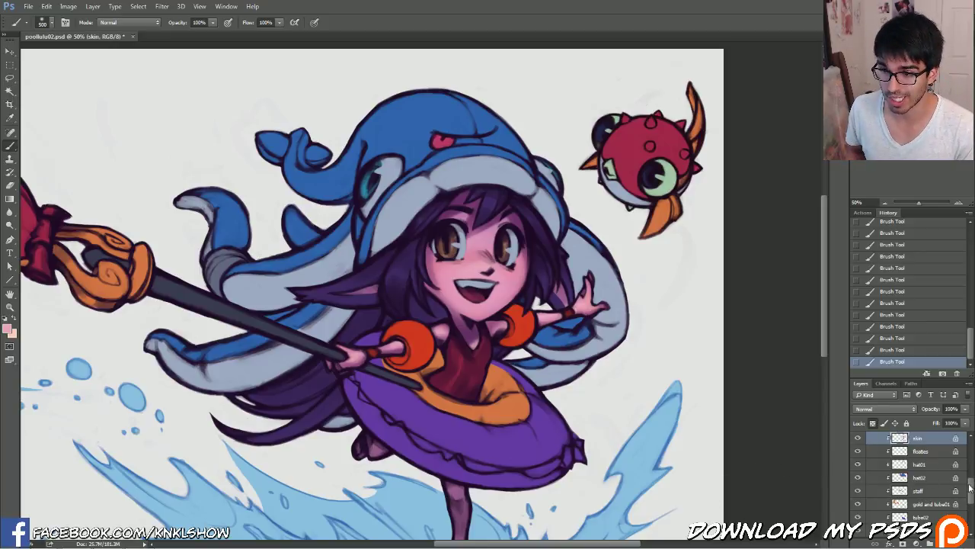
Select the floaties layer, sample the armband's orange-red and set the foreground colour to darker red a72222 for the brush
scroll(972, 476, "up", 3)
mouse_move(972, 476)
left_mouse_down()
mouse_move(971, 463)
mouse_move(970, 483)
left_mouse_up()
left_click(923, 484)
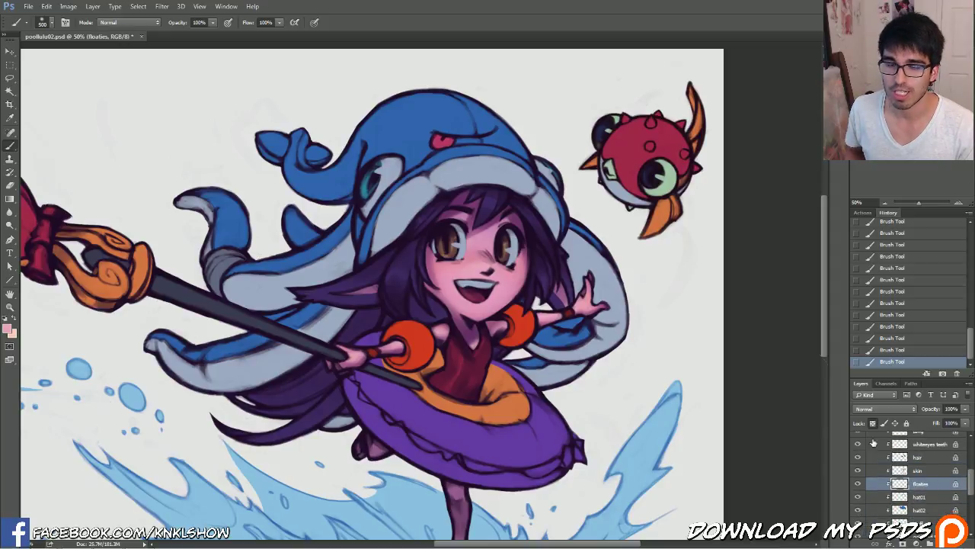
left_click(418, 343, "alt")
left_click(7, 328)
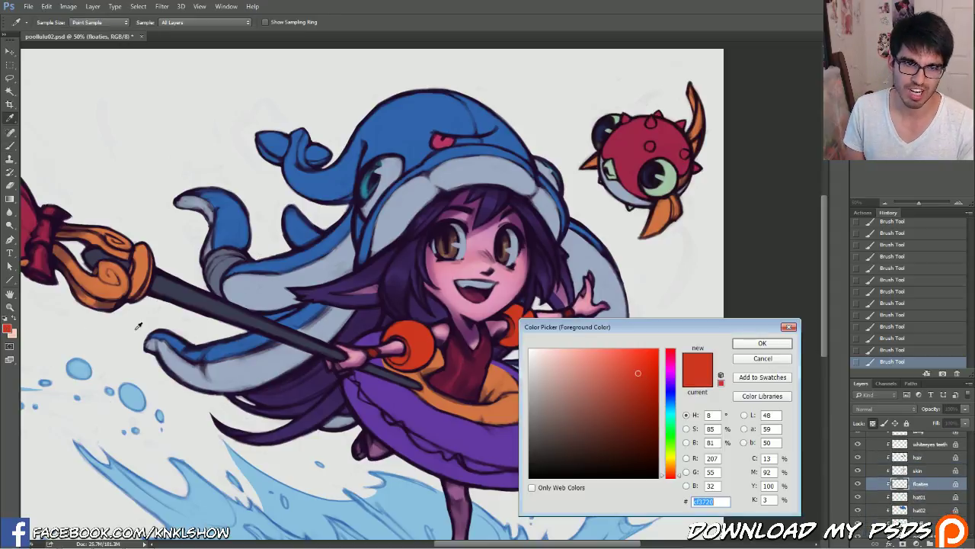
left_click_drag(675, 471, 675, 478)
left_click(631, 392)
left_click(761, 344)
key("b")
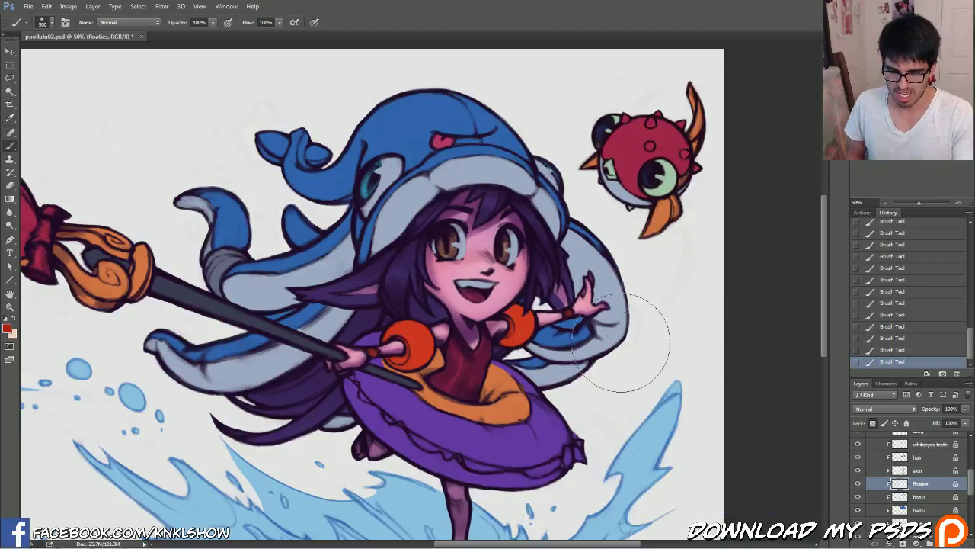
Shade both armbands with the dark red, reducing the large soft brush from 500 px
left_click_drag(391, 371, 431, 364)
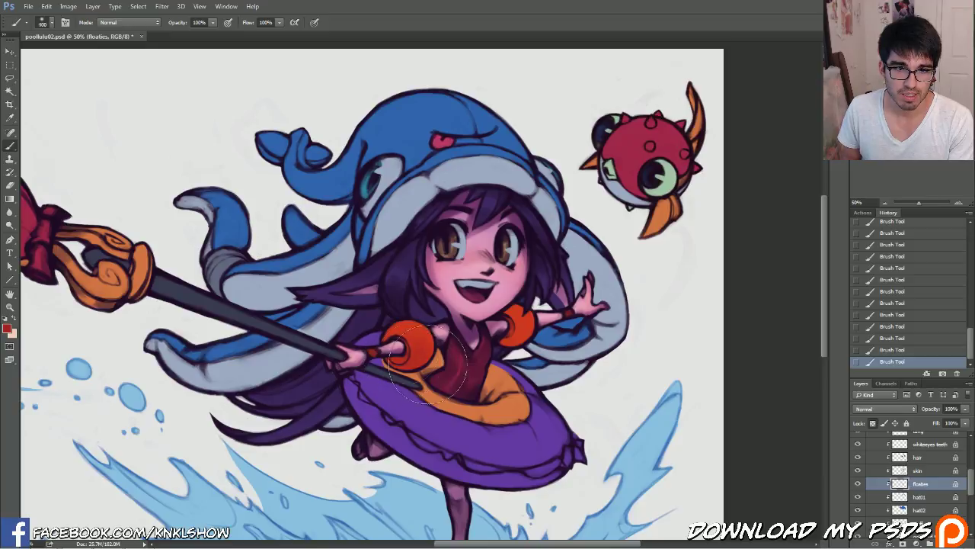
key("bracketleft")
left_click_drag(526, 343, 535, 307)
key("bracketleft")
key("bracketleft")
Set the foreground colour to crimson 9b1622 and deepen the armbands' shadows with progressively smaller brush sizes
left_click(7, 329)
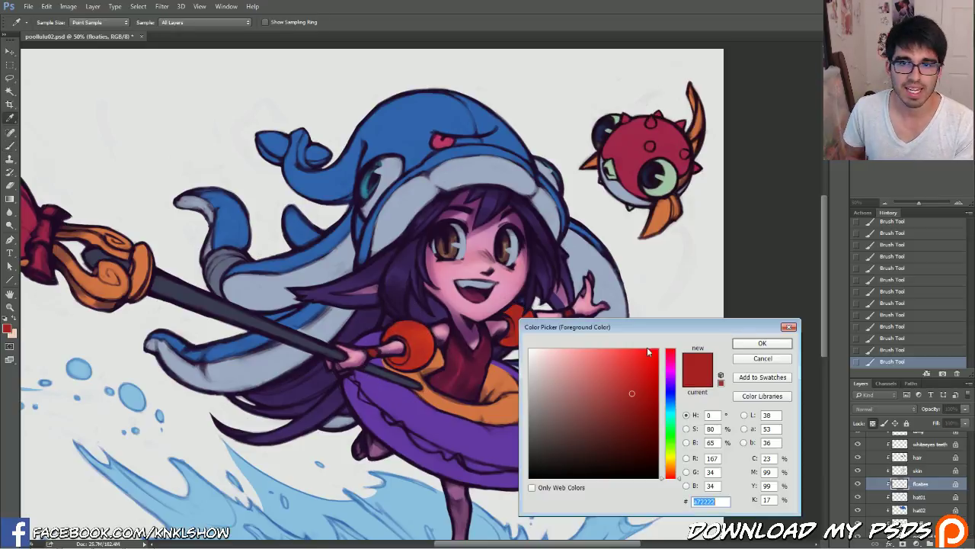
left_click(680, 355)
left_click(640, 399)
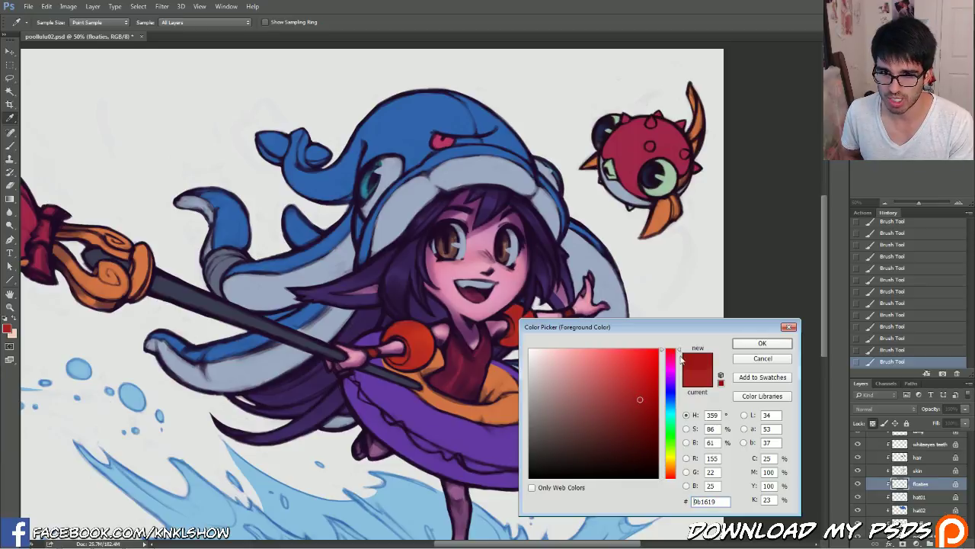
left_click(763, 343)
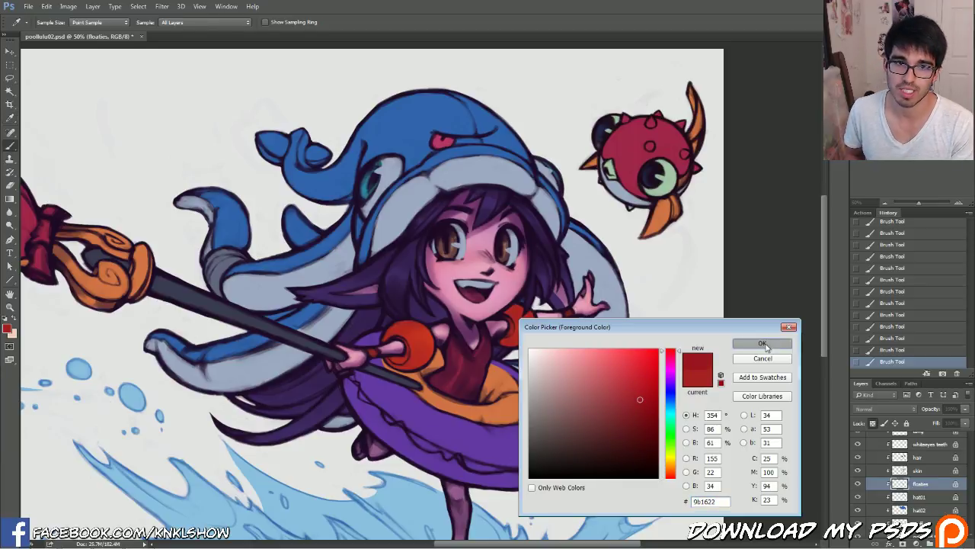
key("bracketleft")
key("bracketleft")
key("bracketleft")
key("bracketleft")
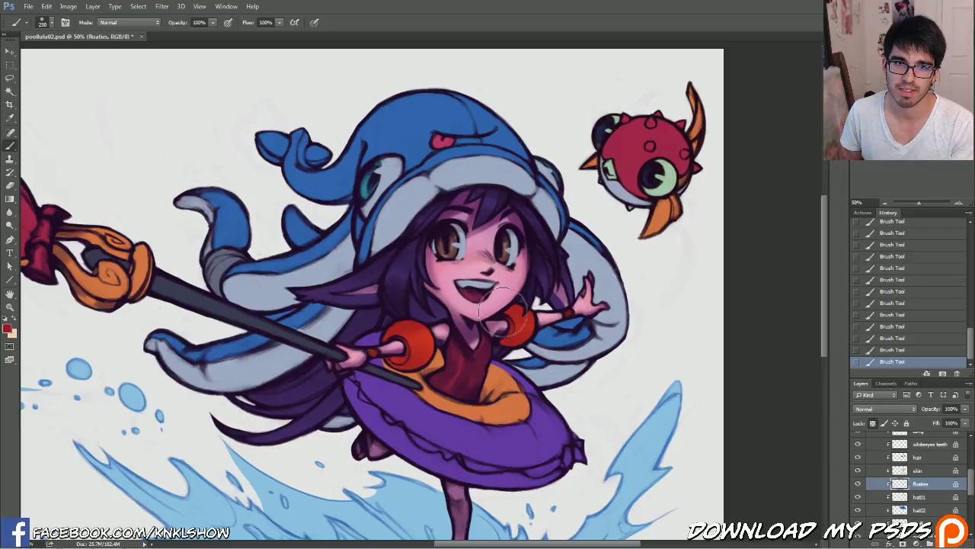
Set the foreground colour to orange fd9038 and paint a highlight on the armband of the staff-holding arm
left_click(8, 329)
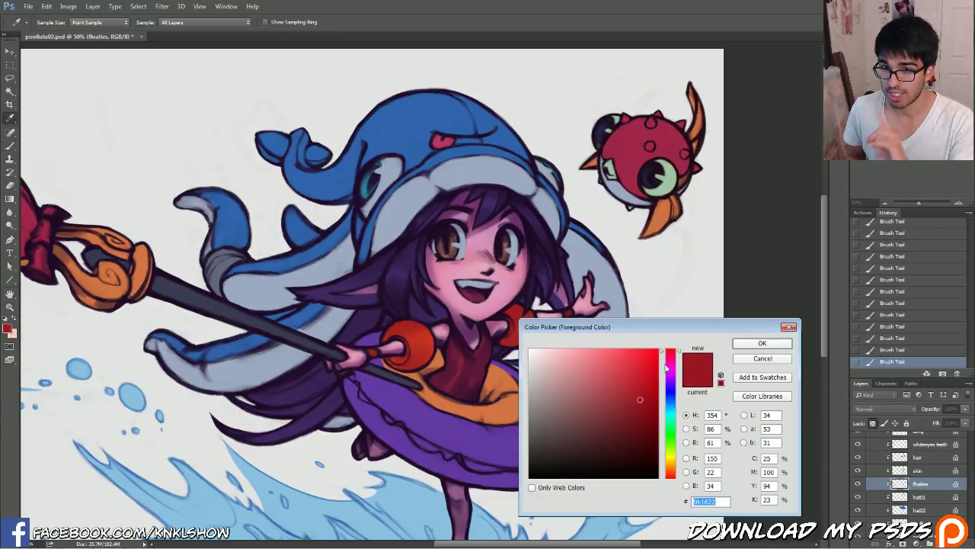
left_click(680, 469)
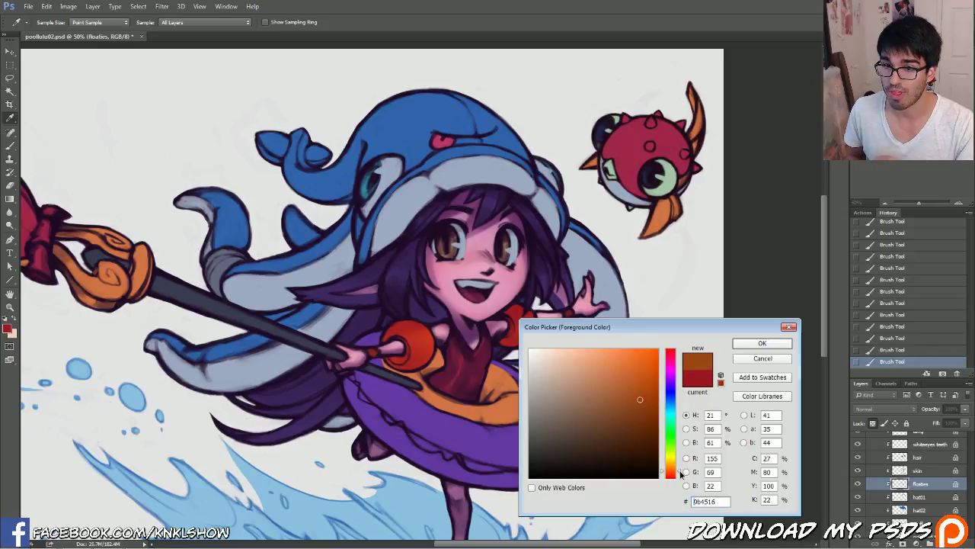
left_click_drag(637, 355, 618, 353)
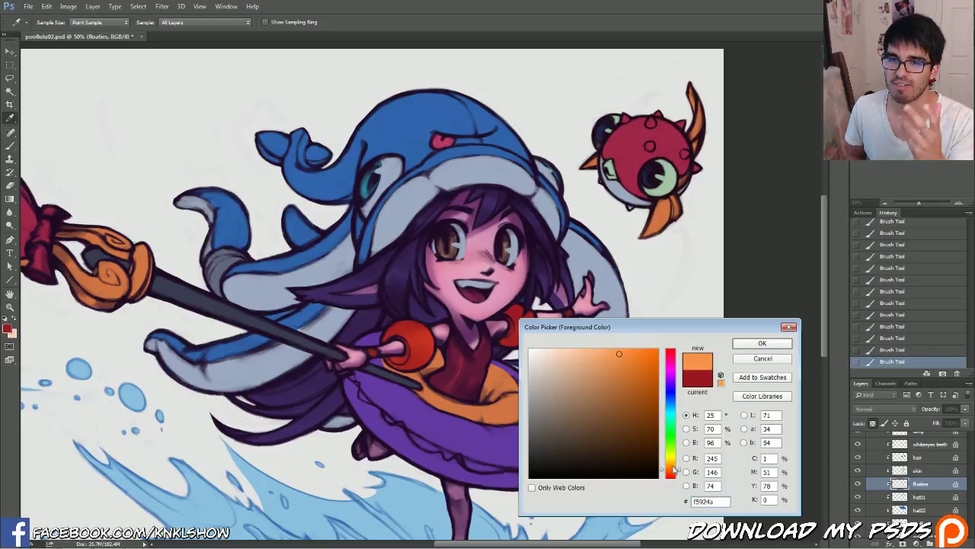
left_click(629, 351)
left_click(762, 343)
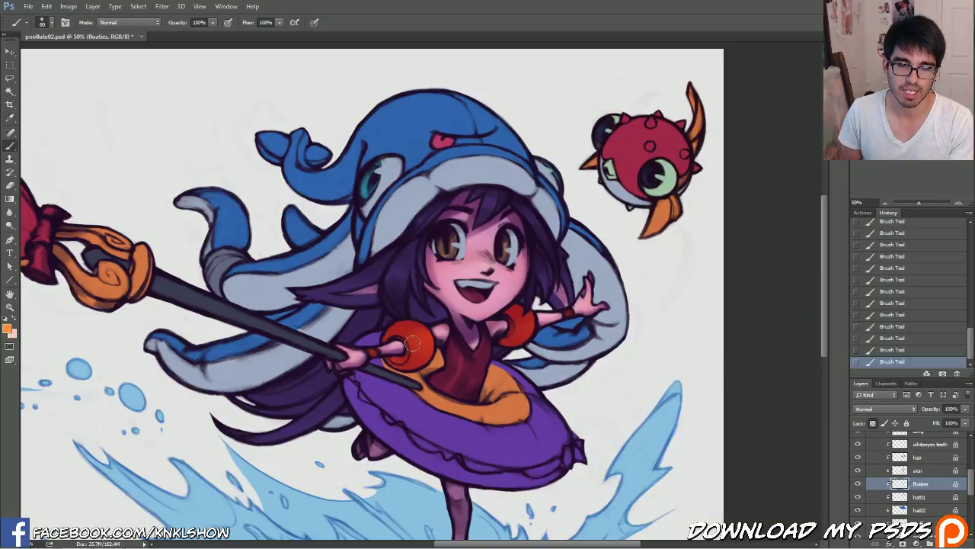
left_click_drag(408, 340, 425, 337)
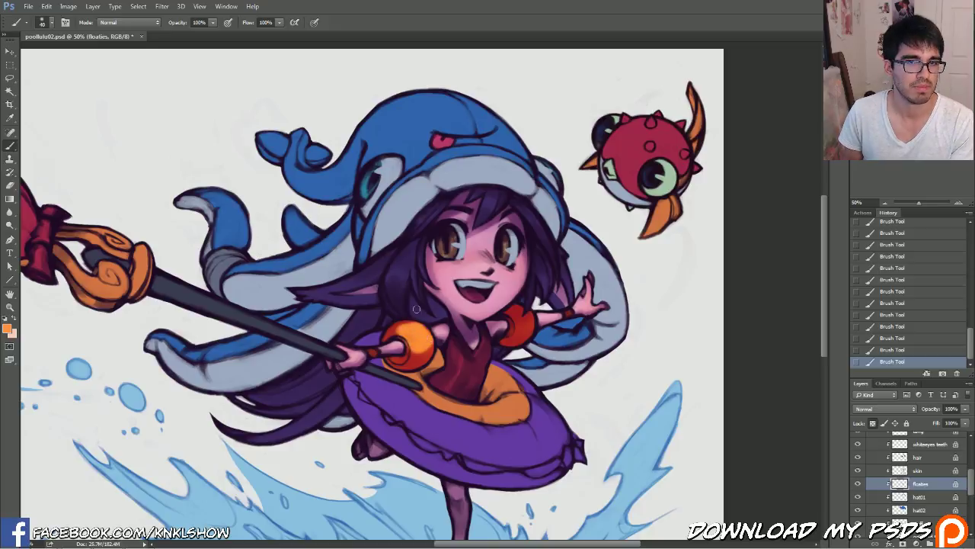
Change the foreground colour to a coral pink and paint highlights on both armbands with an 80 to 100 px brush
left_click(6, 330)
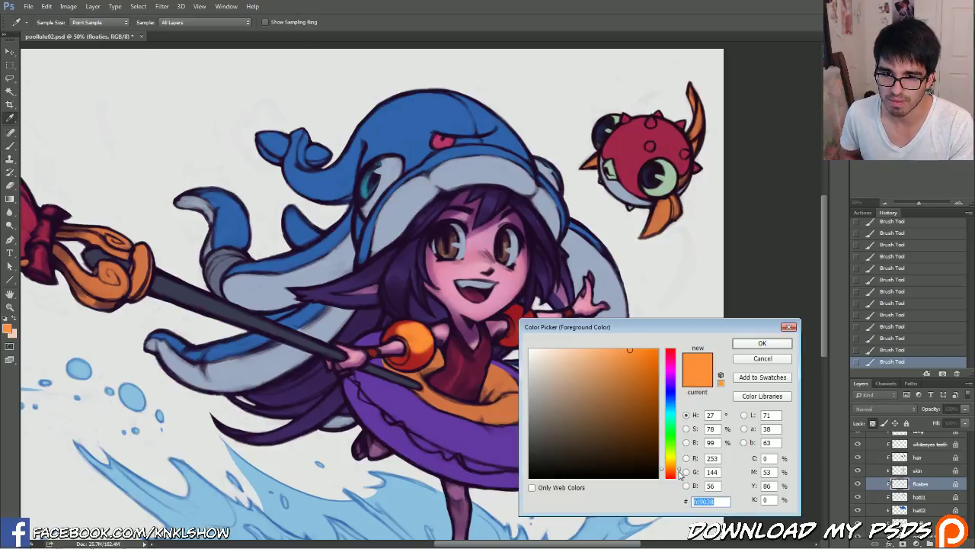
left_click(678, 473)
left_click_drag(626, 349, 598, 344)
left_click(743, 343)
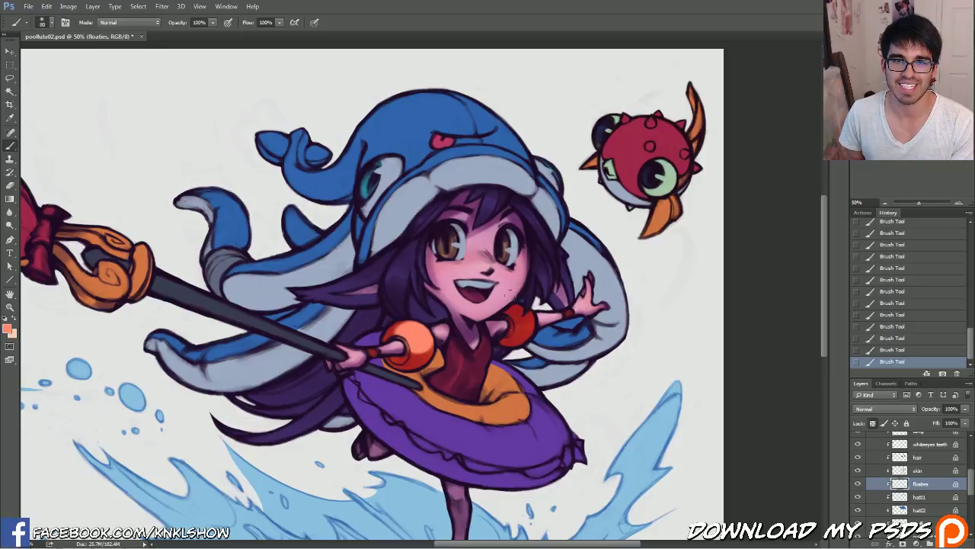
left_click_drag(518, 318, 524, 323)
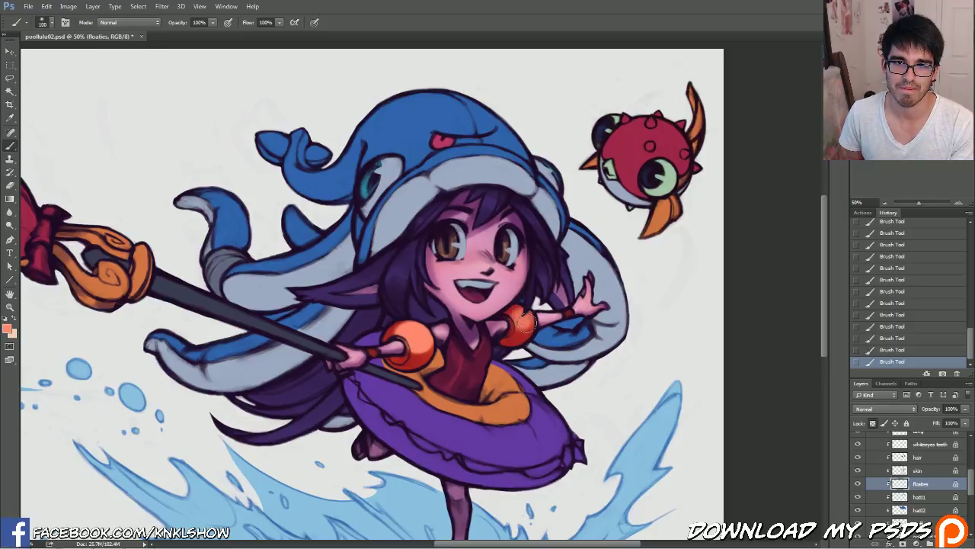
Refine the armbands at 100% zoom with dark red, enlarging the brush from 30 to 150 px
left_click(957, 202)
left_click(958, 201)
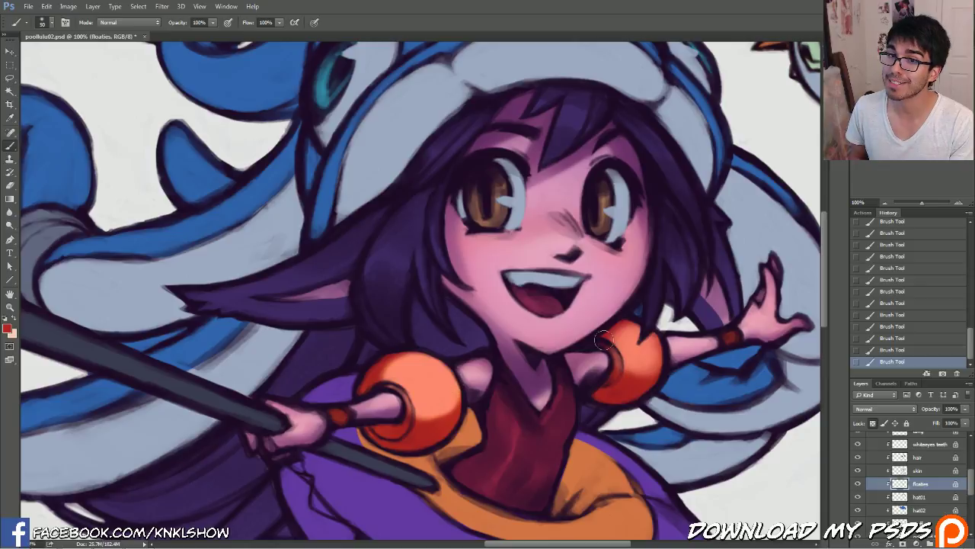
key("]")
key("]")
key("]")
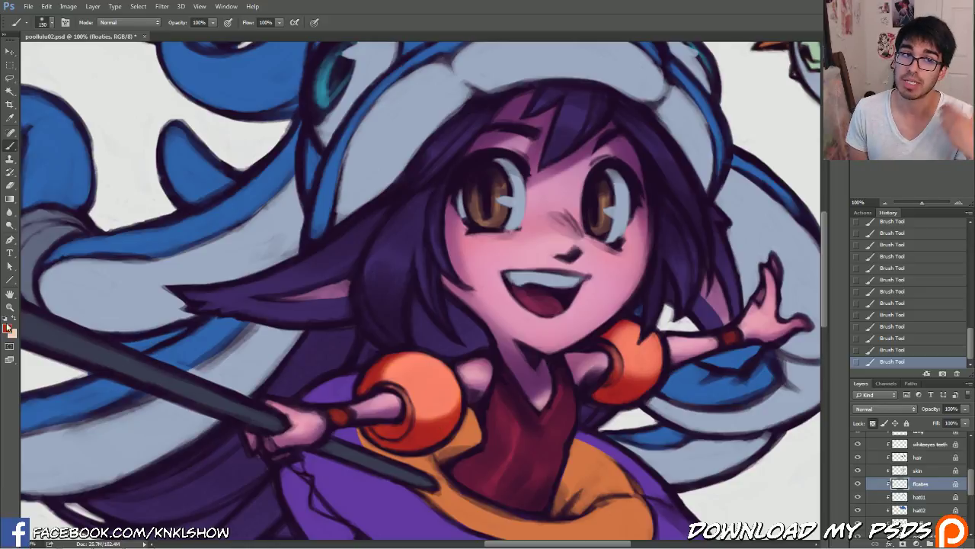
Set the foreground colour to red dd2f29 and blend it into both armbands, reducing the brush from 250 to 100 px
left_click(7, 328)
left_click_drag(610, 395, 638, 365)
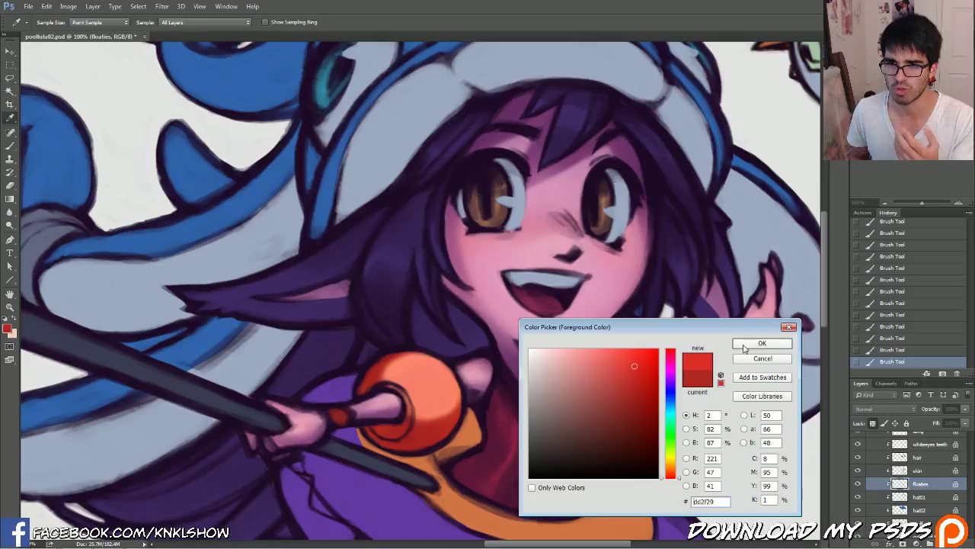
left_click(755, 343)
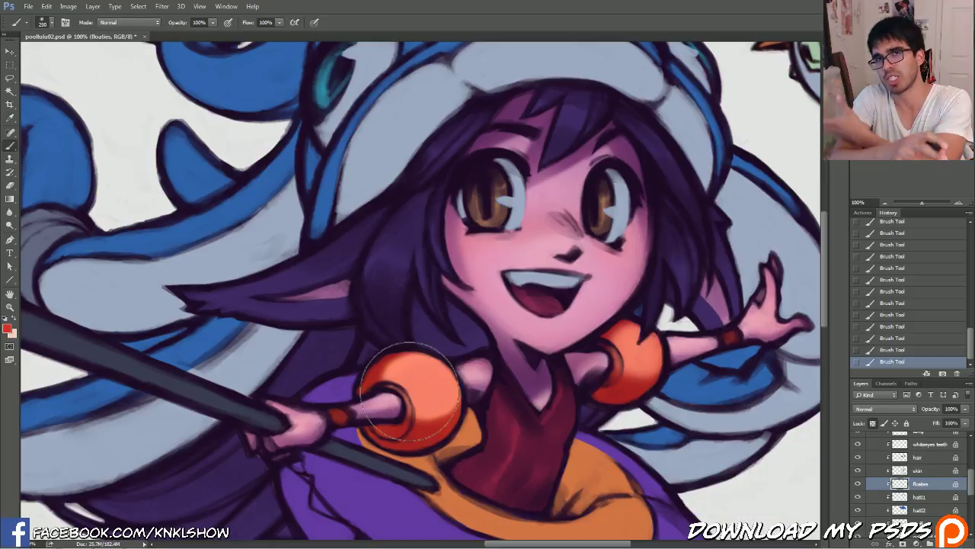
key("bracketright")
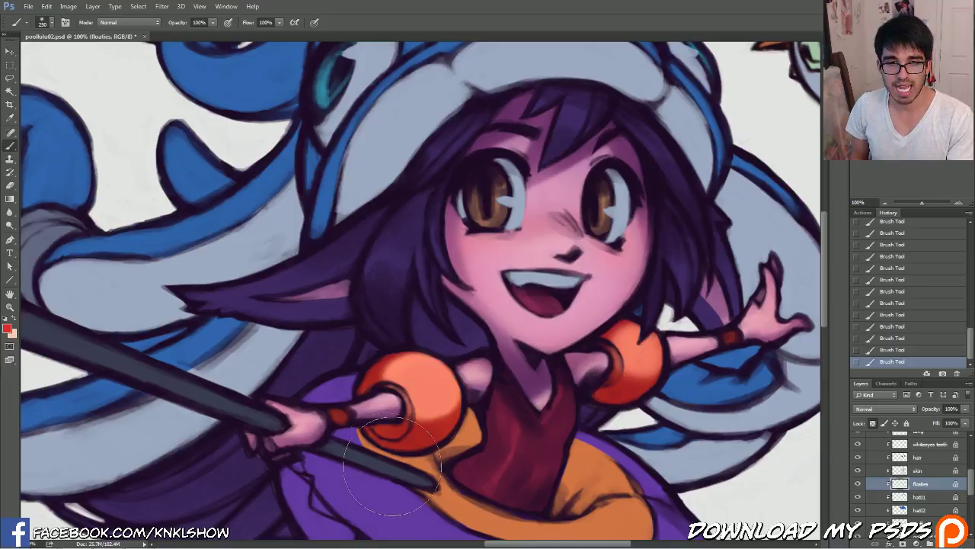
key("bracketleft")
key("bracketleft")
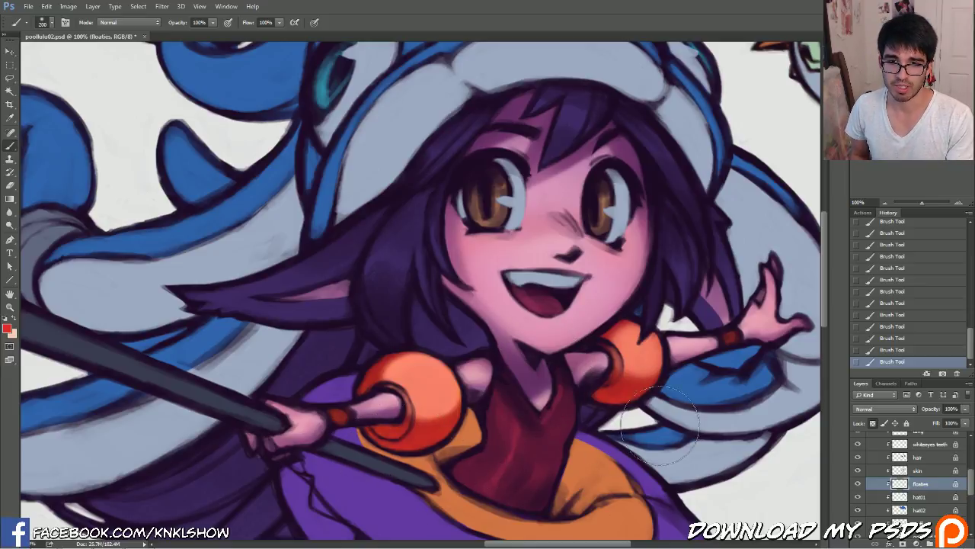
key("bracketleft")
key("bracketleft")
key("bracketleft")
key("bracketleft")
key("bracketleft")
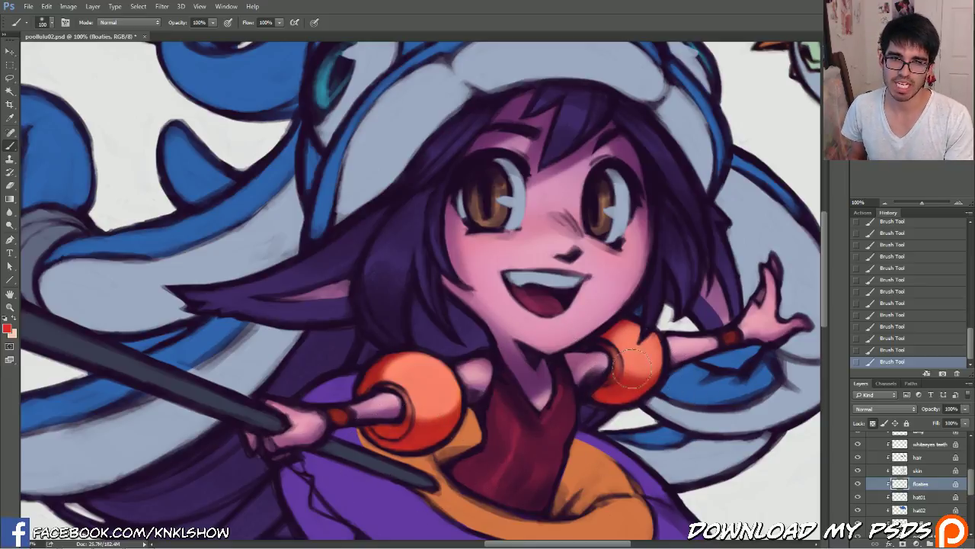
Undo the last brush stroke and choose peach ffad80 as the foreground colour
key("ctrl+z")
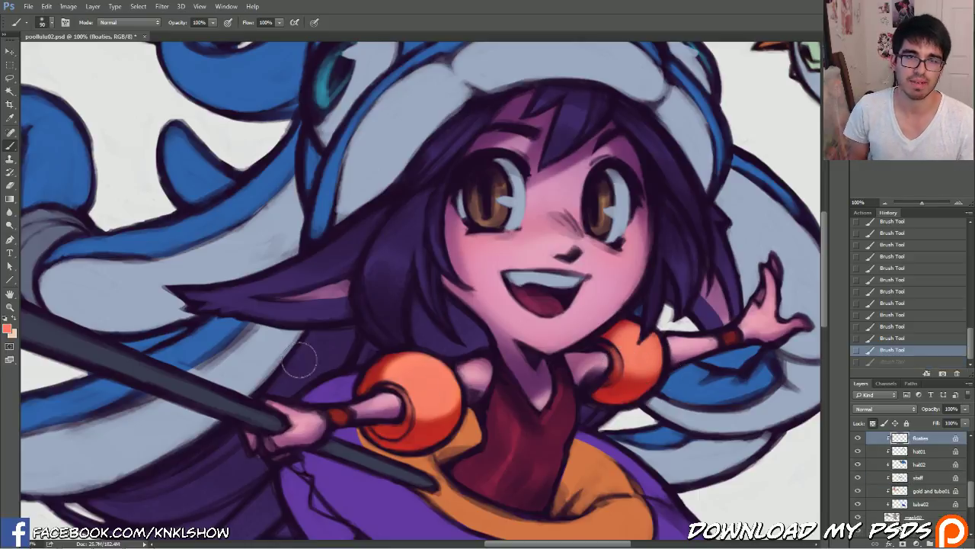
left_click(8, 328)
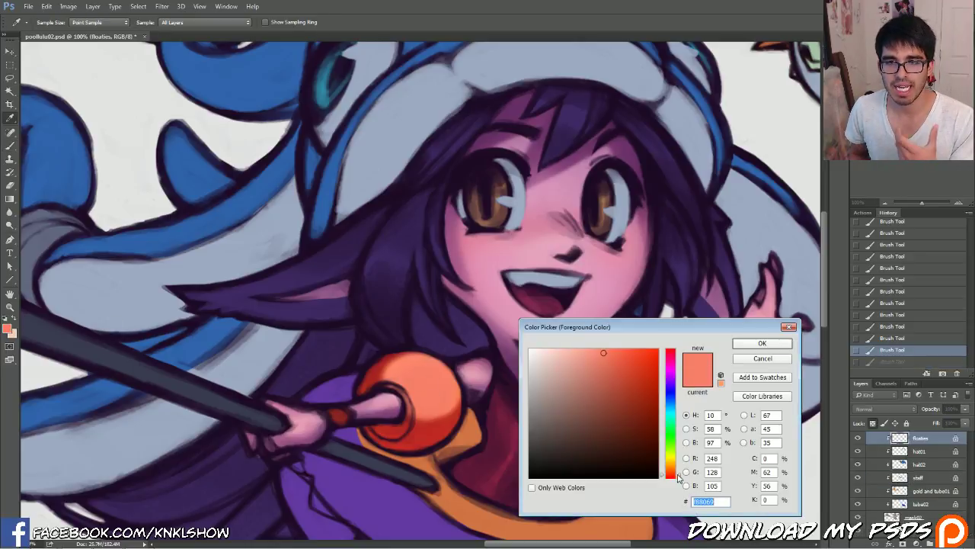
left_click(672, 472)
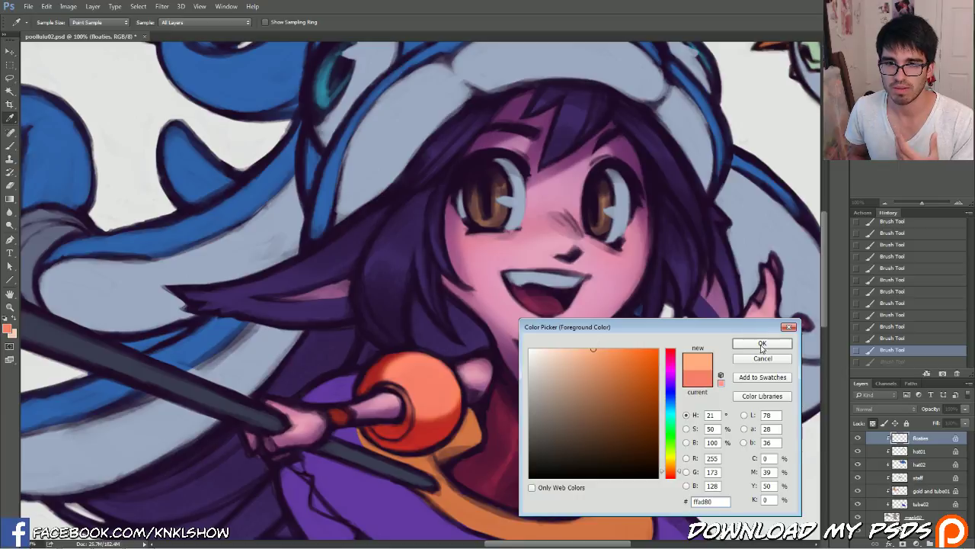
Try painting light orange (#ffad80) highlights on both arm floaties
left_click(762, 343)
key("bracketright")
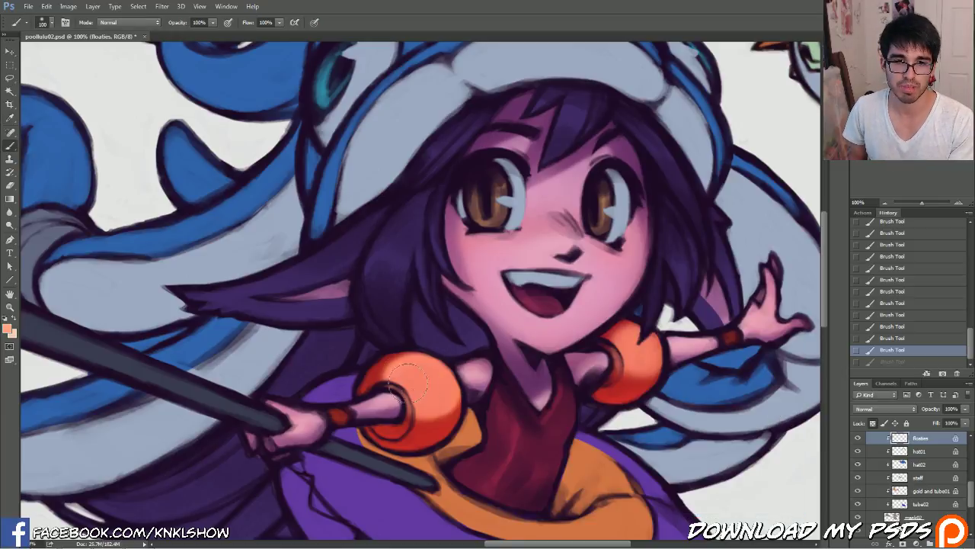
left_click_drag(410, 379, 438, 377)
key("bracketleft")
key("bracketright")
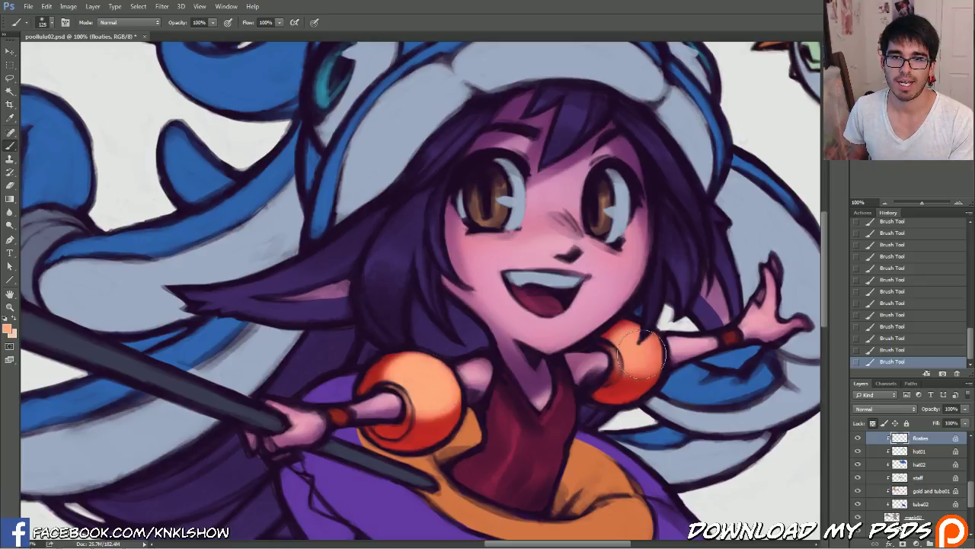
left_click(887, 201)
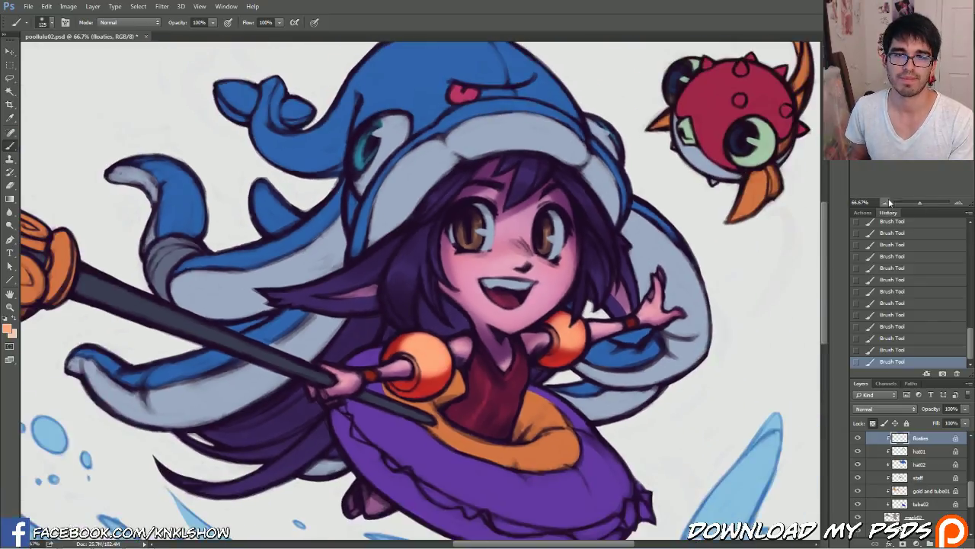
left_click(890, 326)
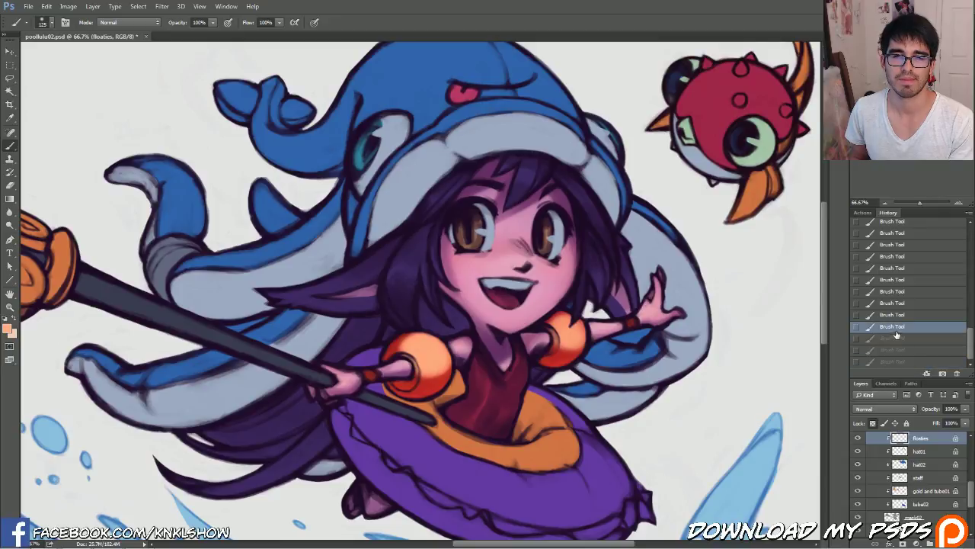
Sample the orange beside the near arm floatie's highlight and brush softer highlights onto both floaties
left_click(446, 366, "alt")
left_click_drag(442, 362, 426, 347)
left_click_drag(547, 344, 571, 320)
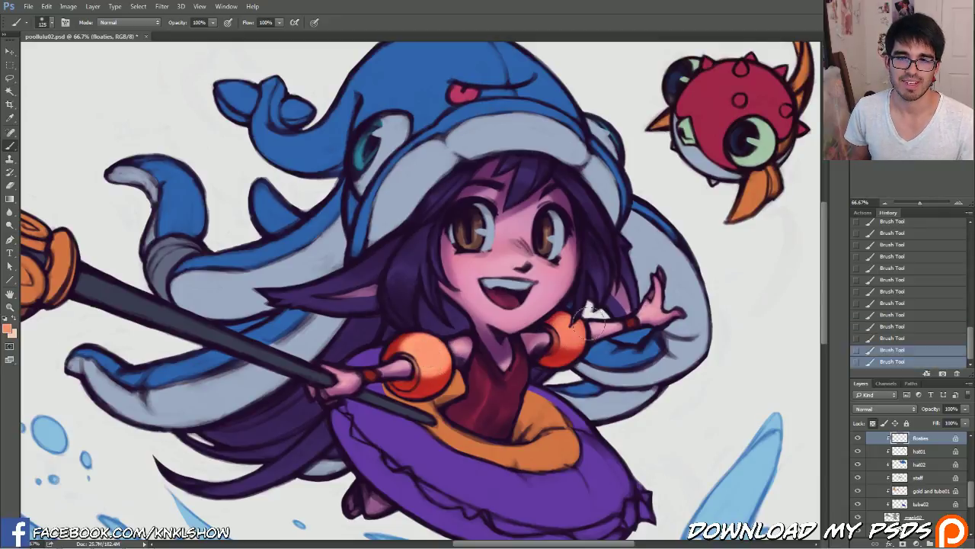
Sample a dark red from the far arm floatie and paint its shading with a much smaller brush
left_click(563, 354, "alt")
key("[")
key("[")
key("[")
key("[")
key("[")
key("[")
key("[")
key("[")
key("[")
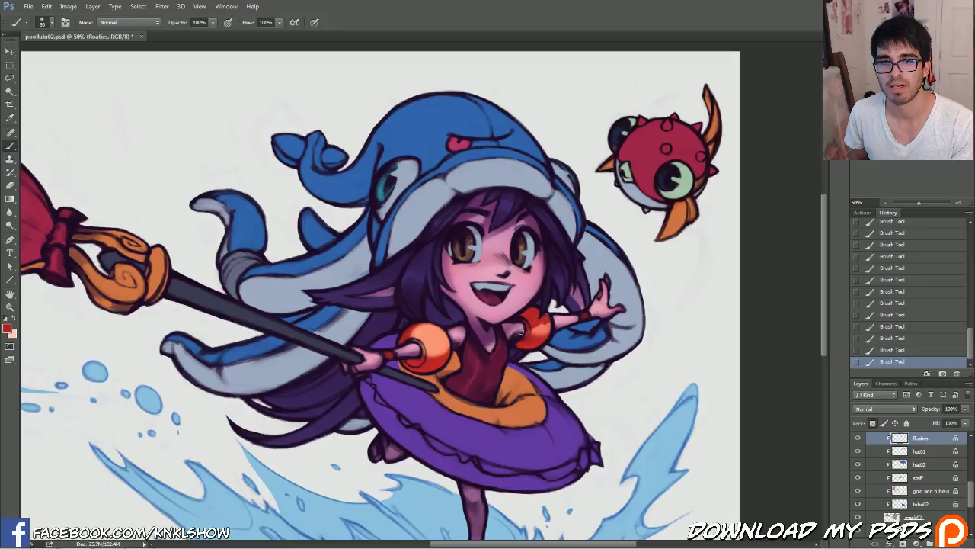
left_click(918, 349)
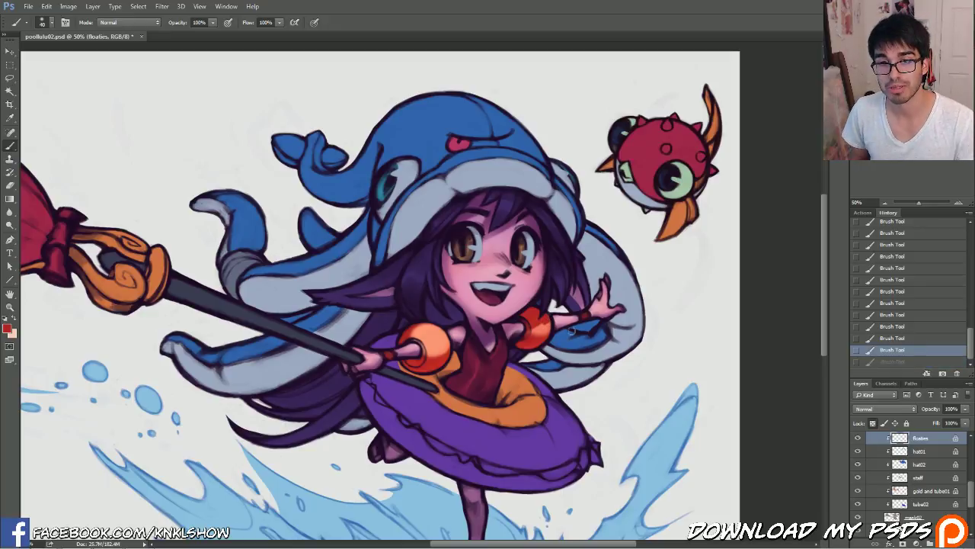
key("ctrl+z")
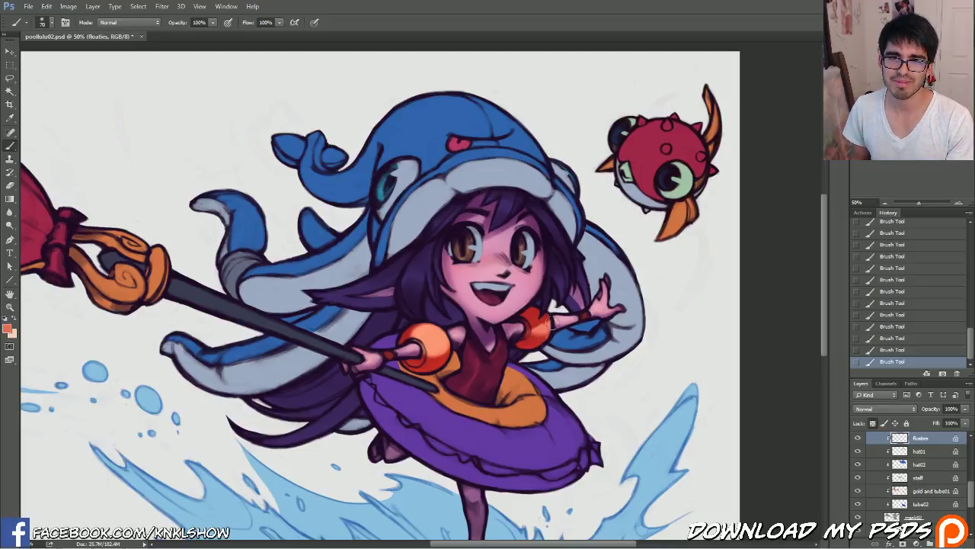
Deepen the floaties' shading with a sampled red, and blend the near floatie's highlight with sampled light orange at brush size 100
left_click(542, 338, "alt")
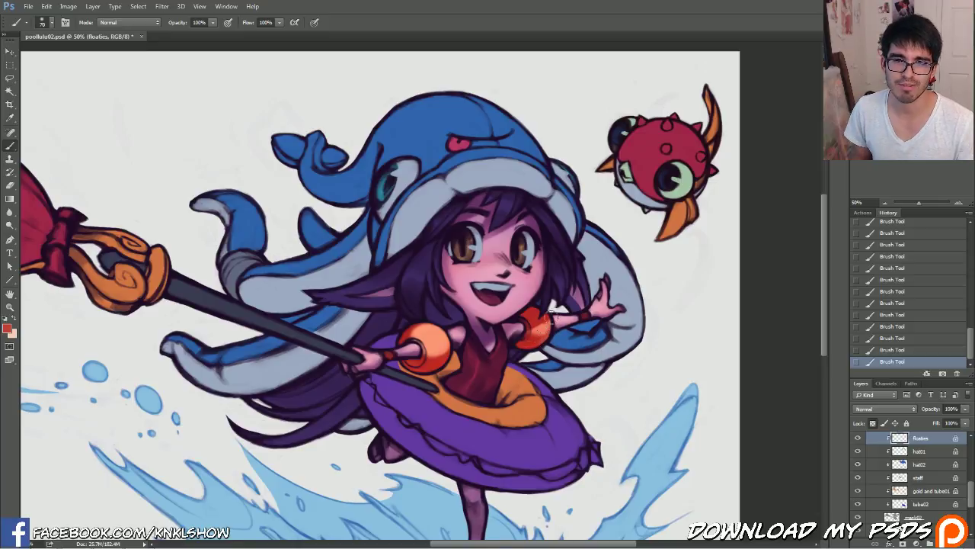
key("bracketright")
key("bracketright")
key("bracketright")
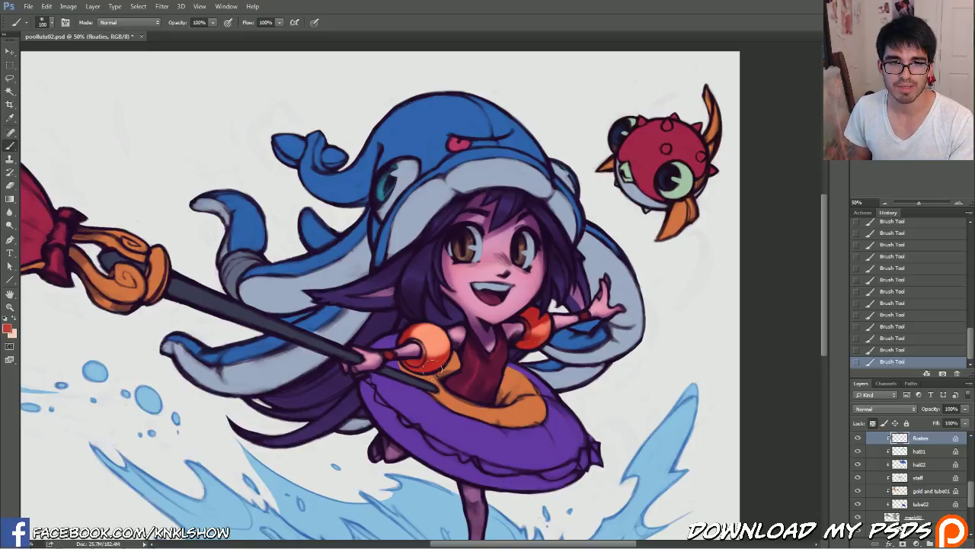
left_click(438, 339, "alt")
left_click_drag(438, 337, 432, 339)
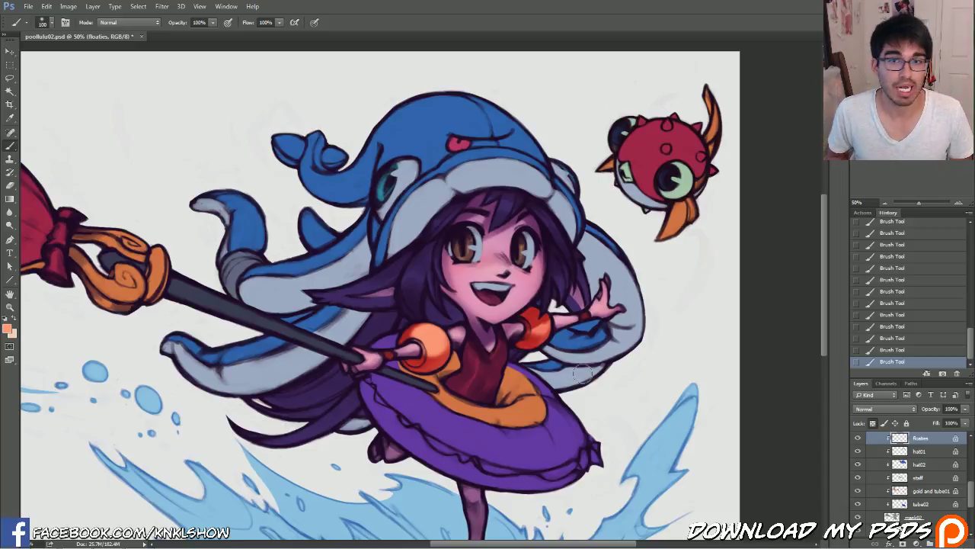
Compare the painted floaties with an earlier history state and return to the latest brush stroke
left_click_drag(971, 347, 960, 302)
left_click(946, 227)
scroll(960, 302, "down", 3)
left_click(903, 361)
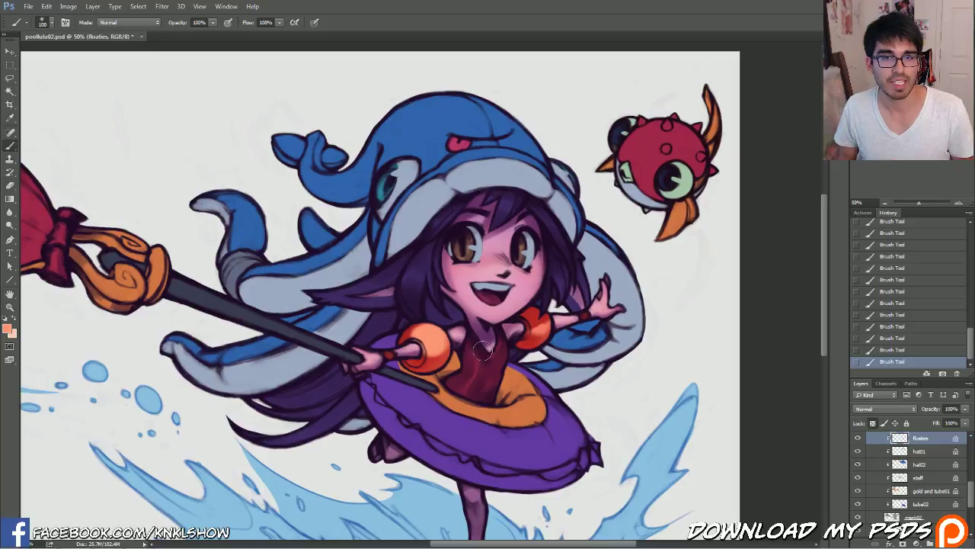
Select the hair layer and set the foreground color to pale salmon pink (#eba89f) for the hair highlights
left_click_drag(967, 494, 970, 480)
left_click(928, 467)
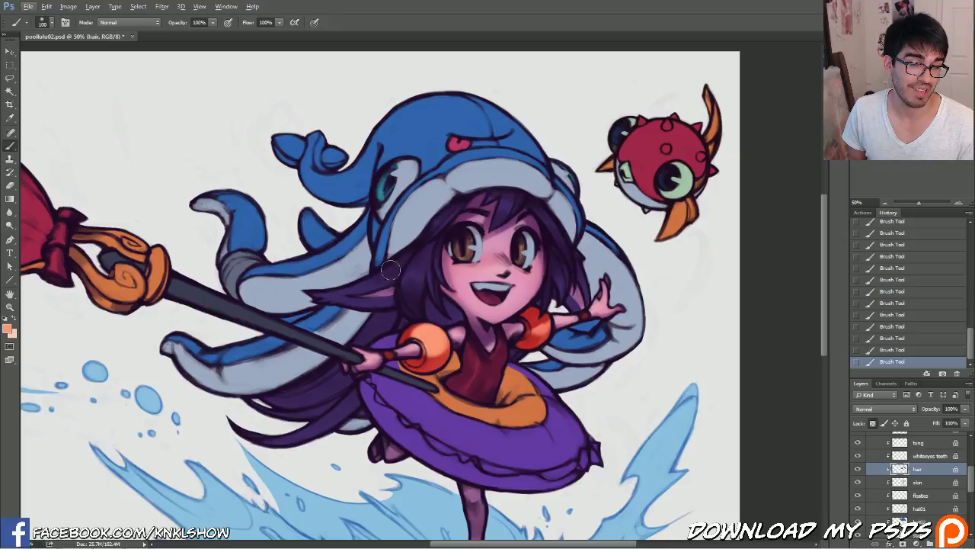
left_click(364, 284, "alt")
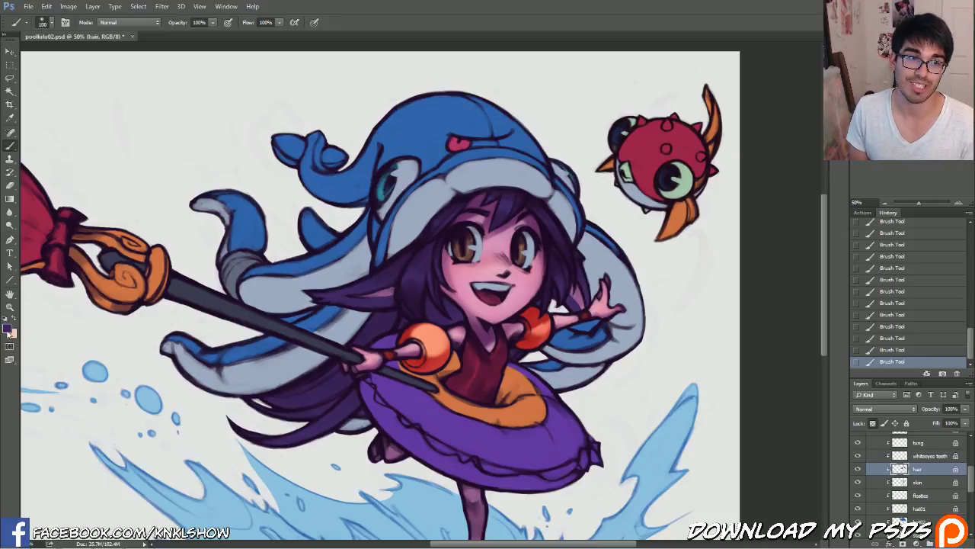
left_click(9, 330)
left_click_drag(609, 416, 580, 379)
left_click_drag(677, 384, 669, 367)
mouse_move(580, 377)
left_mouse_down()
mouse_move(579, 356)
mouse_move(570, 358)
left_mouse_up()
left_click_drag(673, 359, 679, 360)
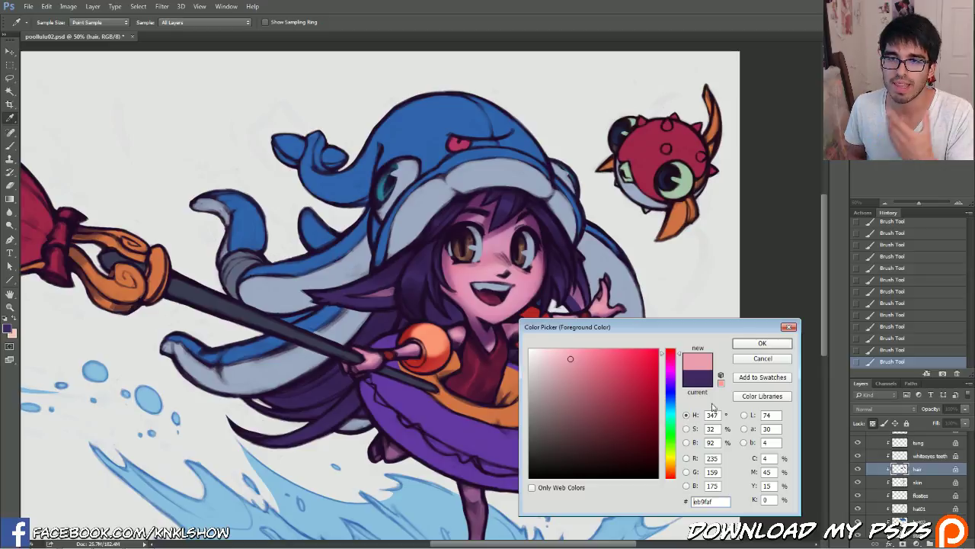
left_click_drag(672, 478, 682, 480)
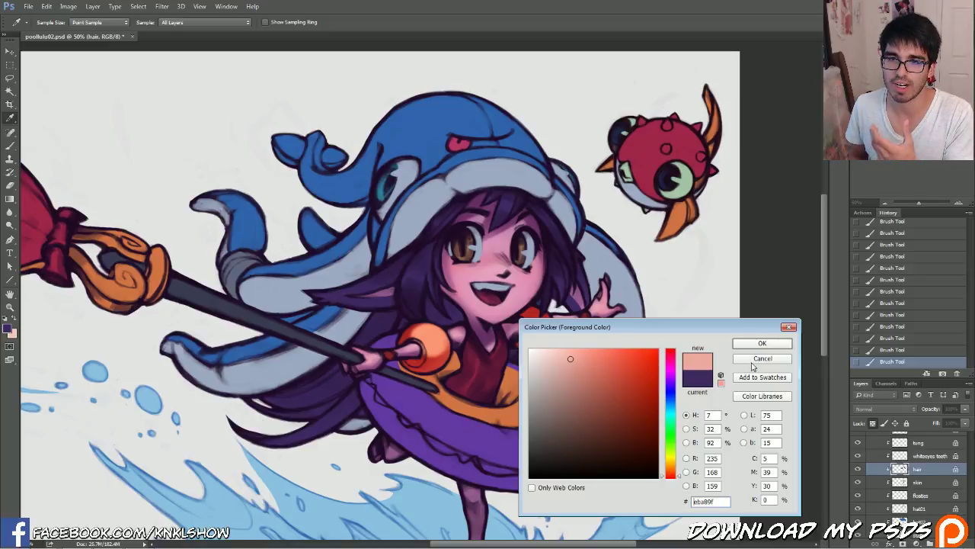
left_click(751, 348)
key("b")
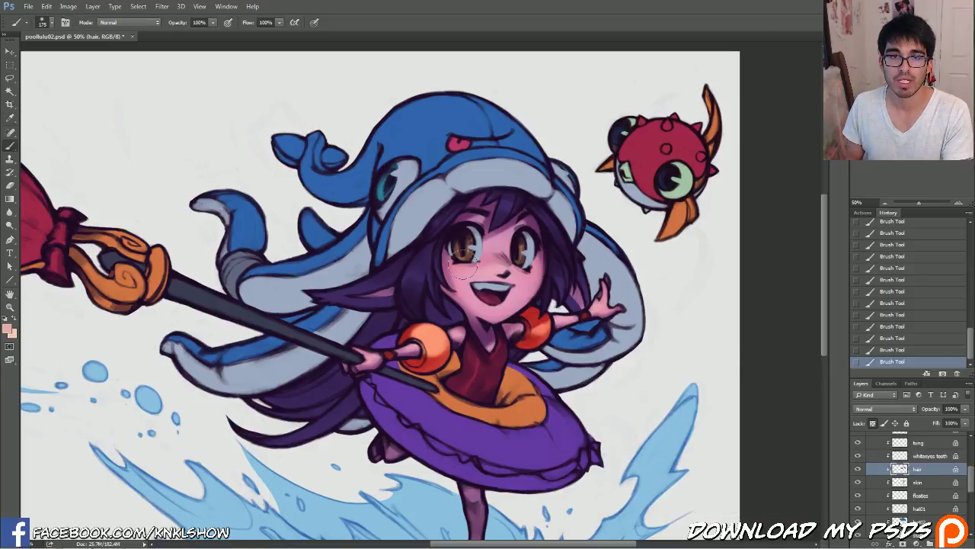
Paint a thin pale pink highlight band across the hair at both sides of the face
key("bracketleft")
key("bracketleft")
key("bracketleft")
key("bracketleft")
left_click_drag(365, 266, 431, 279)
key("bracketright")
key("bracketright")
key("bracketright")
key("bracketright")
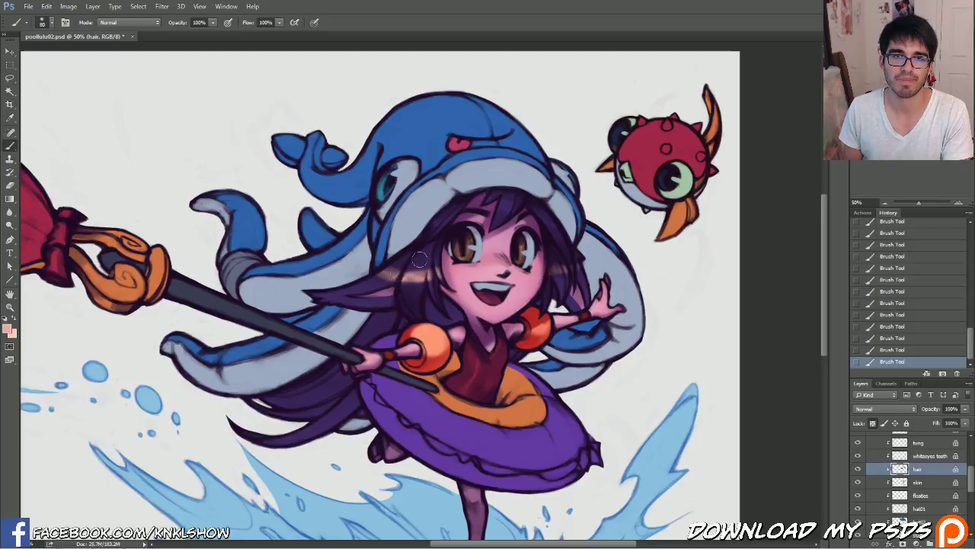
Sample the dark purple of the hair and change the foreground color to magenta pink (#d74f96)
left_click(381, 276, "alt")
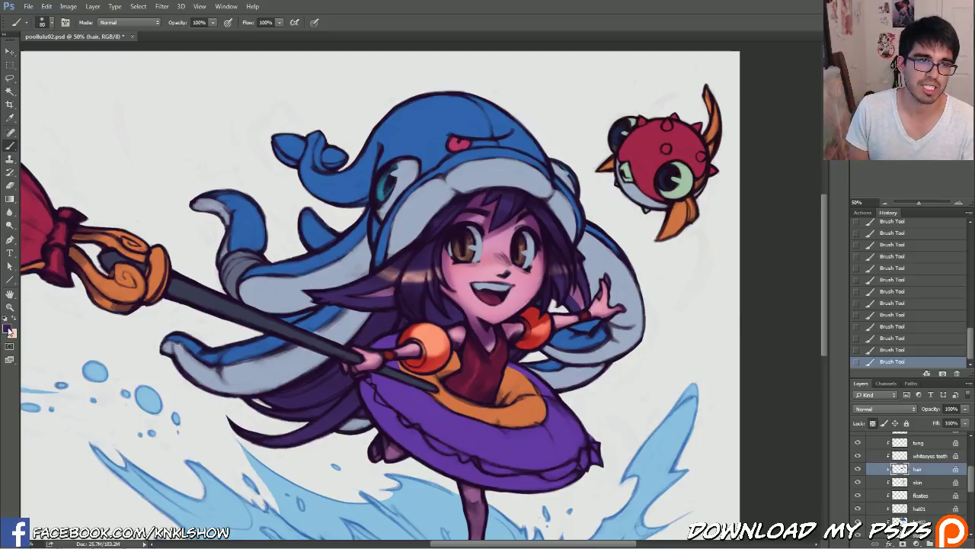
left_click(9, 330)
left_click_drag(679, 382, 679, 366)
mouse_move(619, 406)
left_mouse_down()
mouse_move(602, 368)
mouse_move(679, 361)
left_mouse_up()
left_click(610, 369)
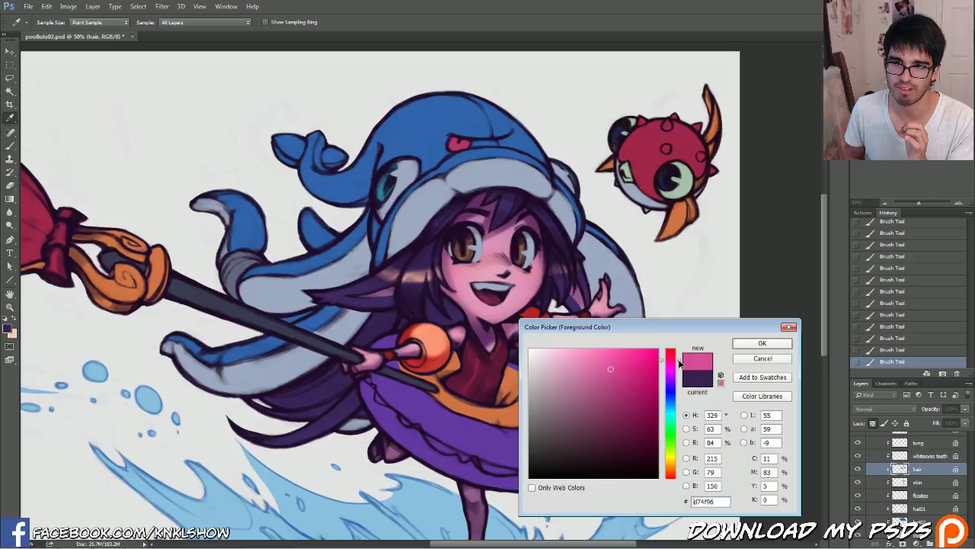
left_click(762, 343)
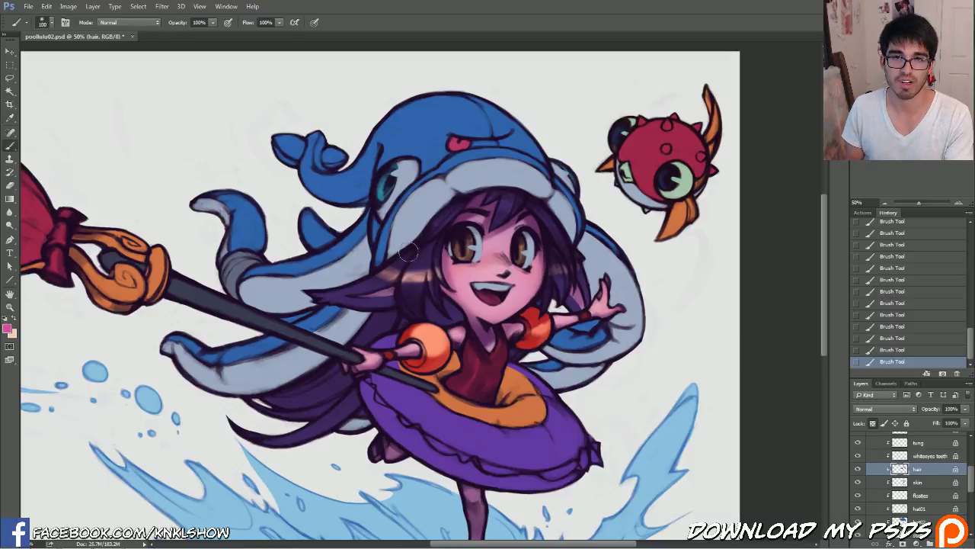
Glaze magenta pink around the highlight bands on both sides of the hair with a large soft brush
key("]")
key("]")
key("]")
mouse_move(409, 271)
left_mouse_down()
mouse_move(390, 268)
mouse_move(412, 266)
left_mouse_up()
left_click_drag(564, 257, 572, 269)
key("[")
key("[")
key("[")
key("[")
key("[")
key("[")
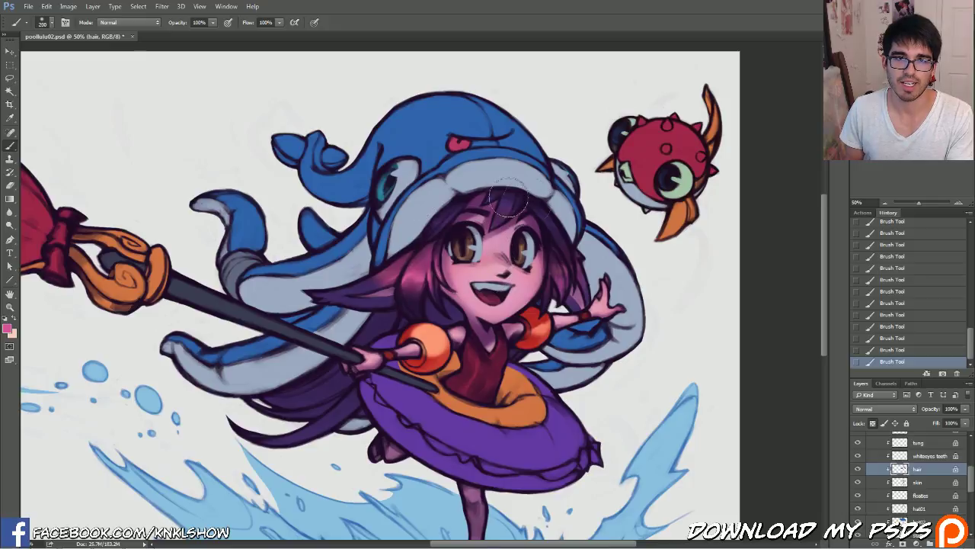
Tint the fringe magenta pink, stepping back and forward through the brush strokes to adjust the tint
left_click_drag(522, 210, 502, 204)
left_click_drag(436, 234, 457, 217)
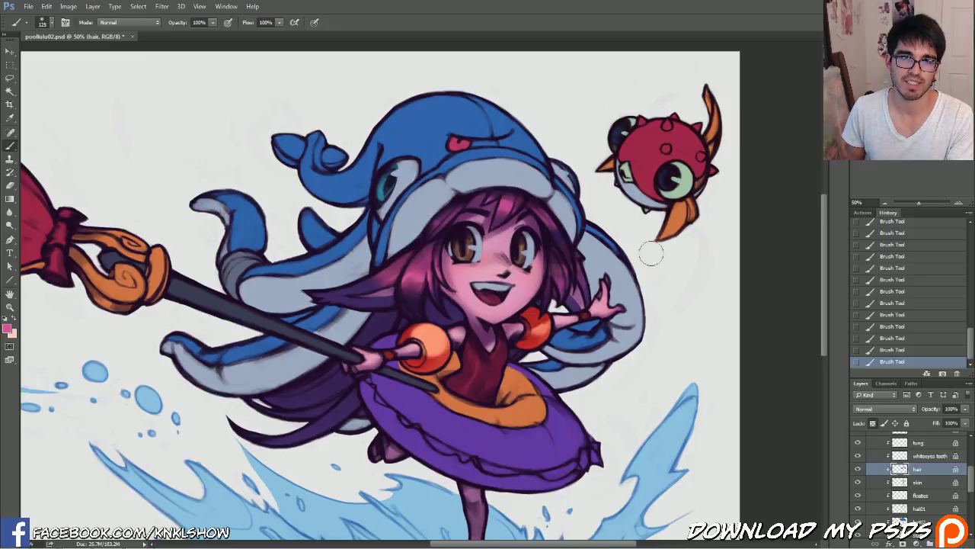
left_click(901, 313)
key("bracketleft")
key("bracketleft")
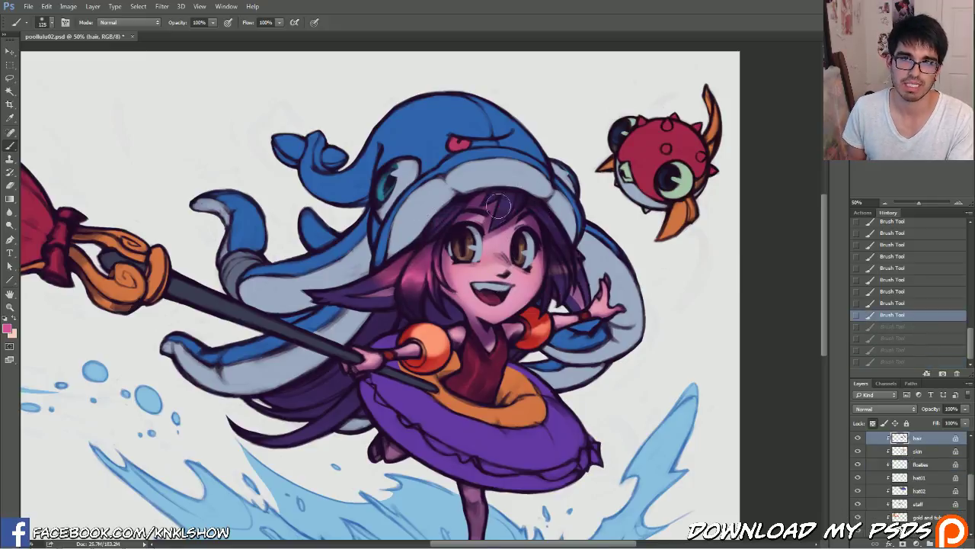
key("ctrl+shift+z")
key("ctrl+shift+z")
key("ctrl+shift+z")
key("ctrl+shift+z")
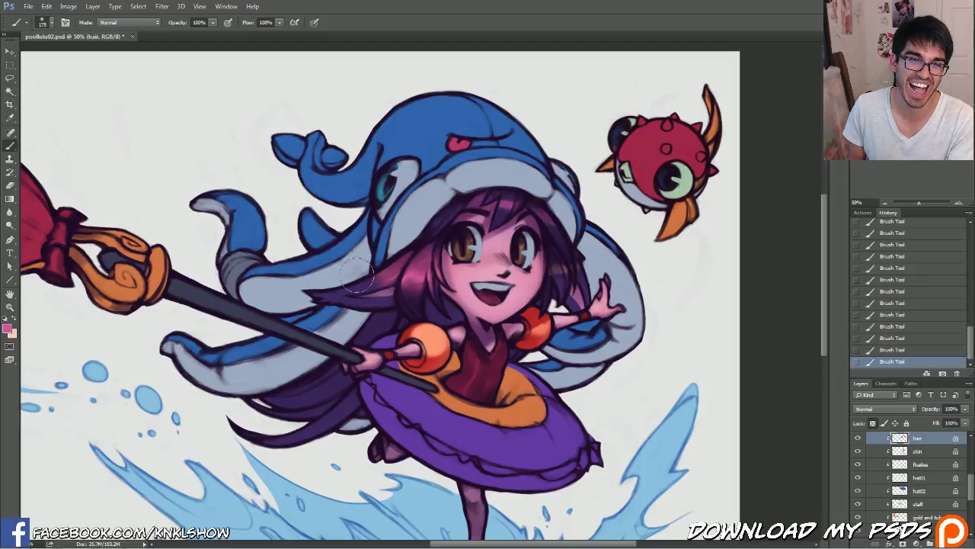
Enlarge the brush to 250 and glaze more magenta pink over the hair beside the far cheek
key("bracketright")
key("bracketright")
key("bracketright")
key("bracketright")
left_click_drag(557, 272, 561, 267)
Sample the darkest purple of the hair and shift the foreground color to a deeper, bluer shade
left_click(438, 228, "alt")
left_click(8, 330)
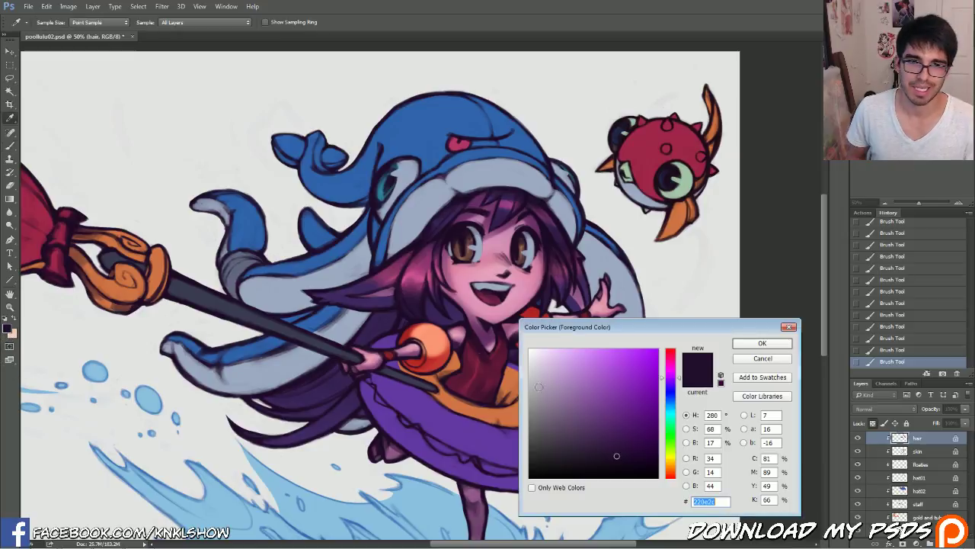
left_click_drag(616, 456, 632, 460)
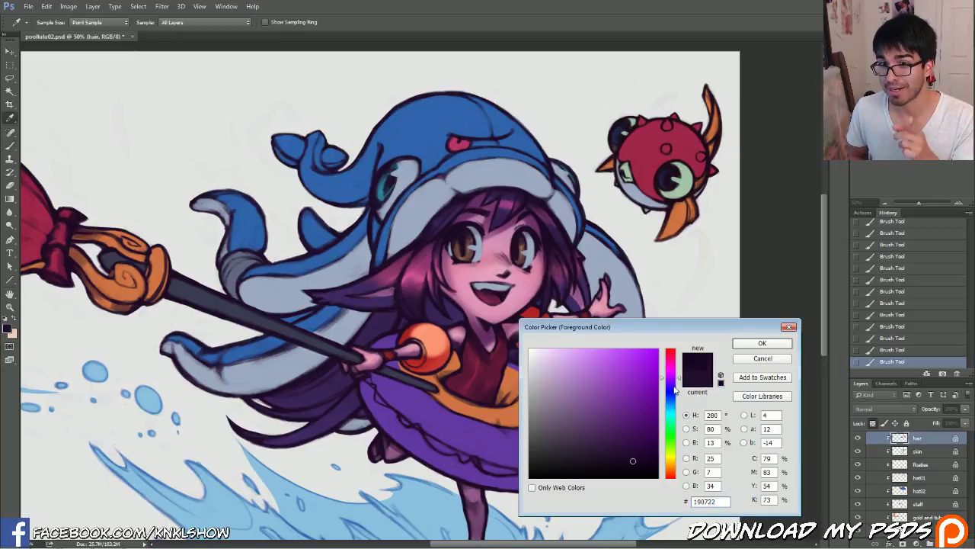
left_click(680, 385)
left_click(762, 343)
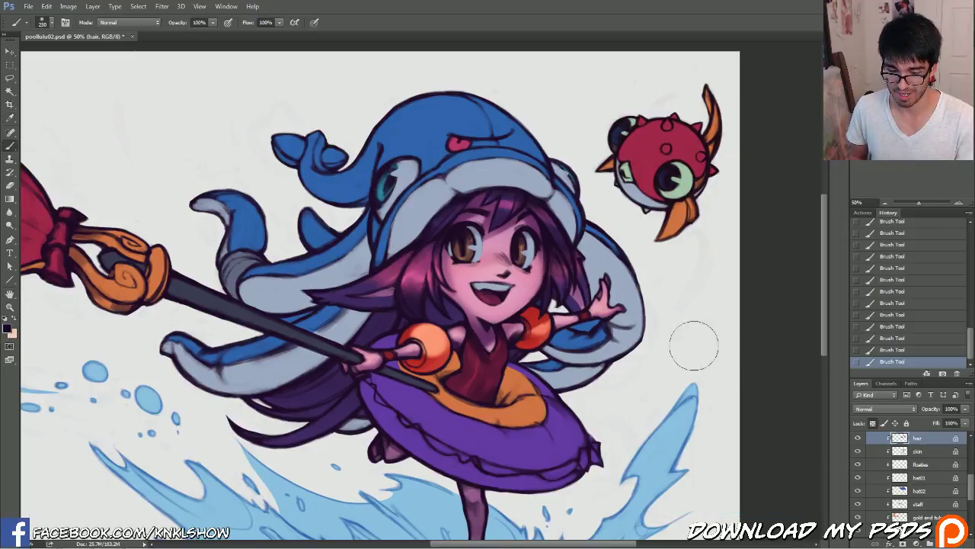
Darken the hair around the face and under the whale hood with the deep blue-purple, using a soft brush up to size 300
mouse_move(449, 287)
left_mouse_down()
mouse_move(416, 300)
mouse_move(419, 250)
mouse_move(384, 253)
mouse_move(436, 244)
mouse_move(383, 261)
mouse_move(451, 229)
left_mouse_up()
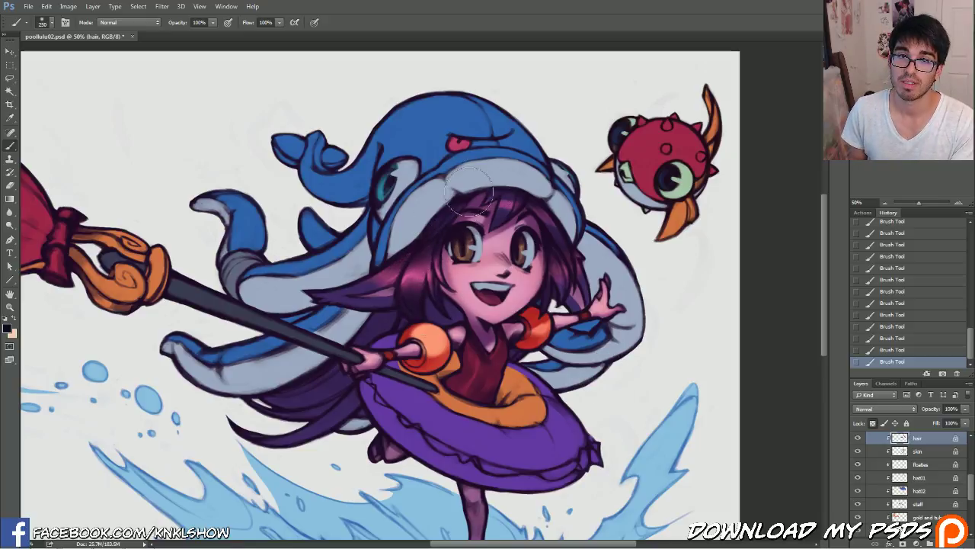
key("bracketleft")
key("bracketleft")
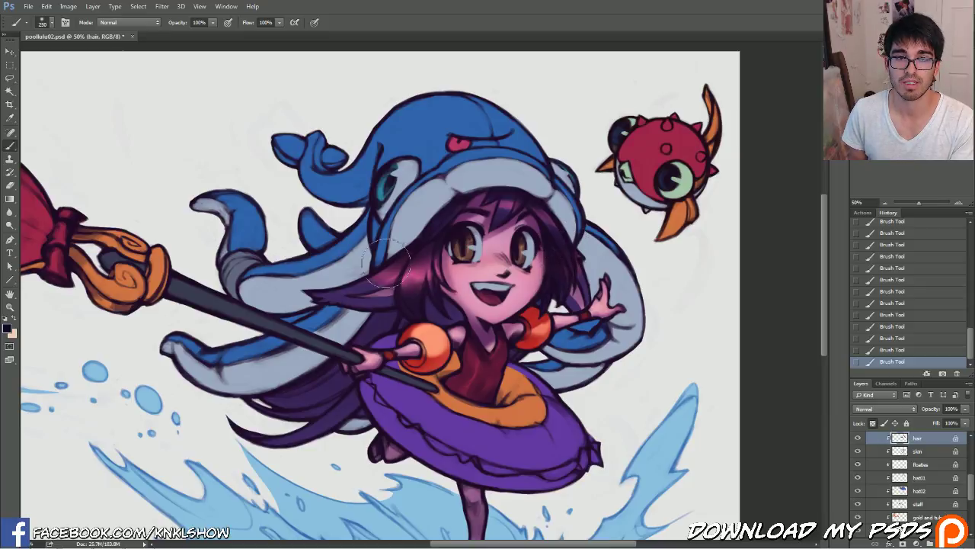
key("bracketright")
key("bracketright")
key("bracketright")
key("bracketright")
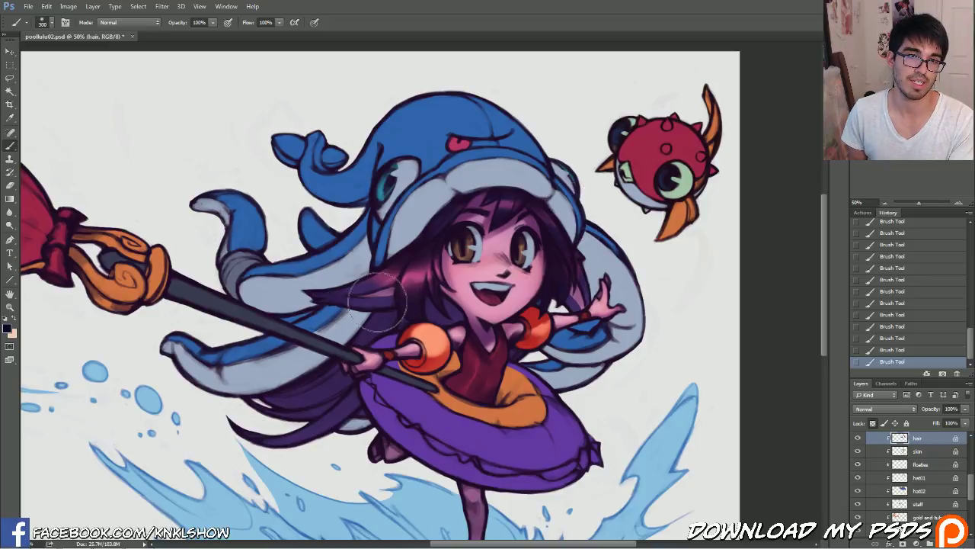
Sample the magenta from the hair highlight and brush it over the long pointed strand by the near ear at size 175
left_click(428, 267, "alt")
key("bracketleft")
key("bracketleft")
key("bracketleft")
key("bracketleft")
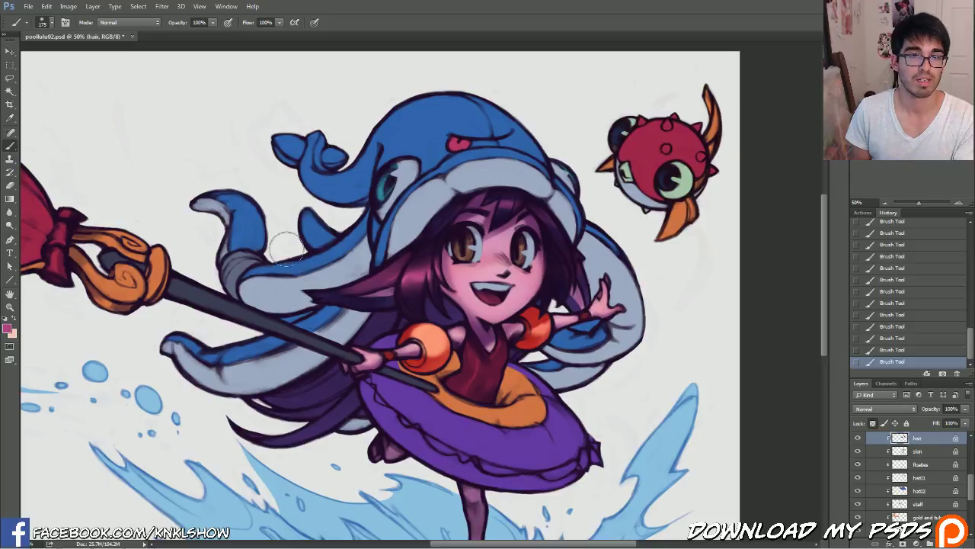
Set the foreground color to light orchid pink (#d37ac8) and brush it onto the pointed strand by the near ear
left_click(8, 329)
left_click(592, 372)
left_click_drag(680, 361, 680, 368)
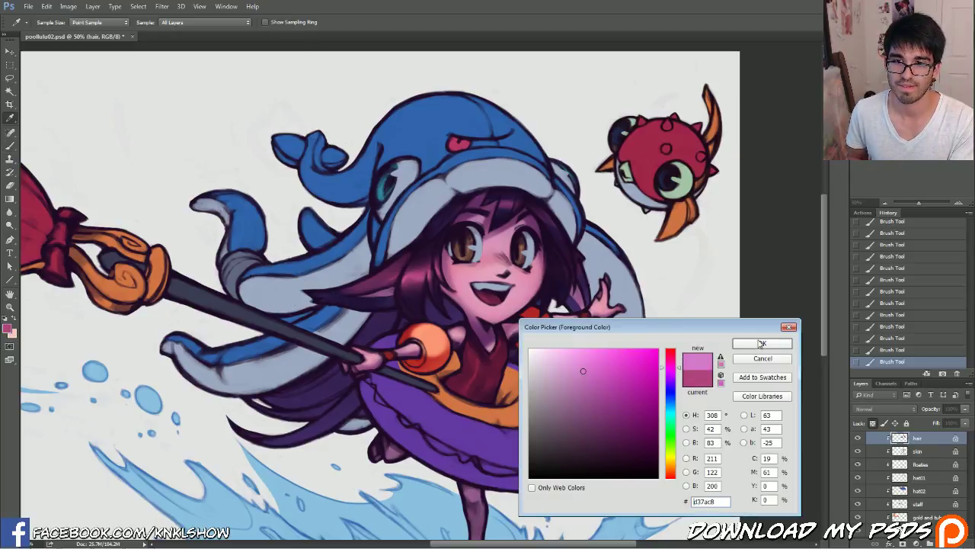
left_click(762, 342)
key("bracketright")
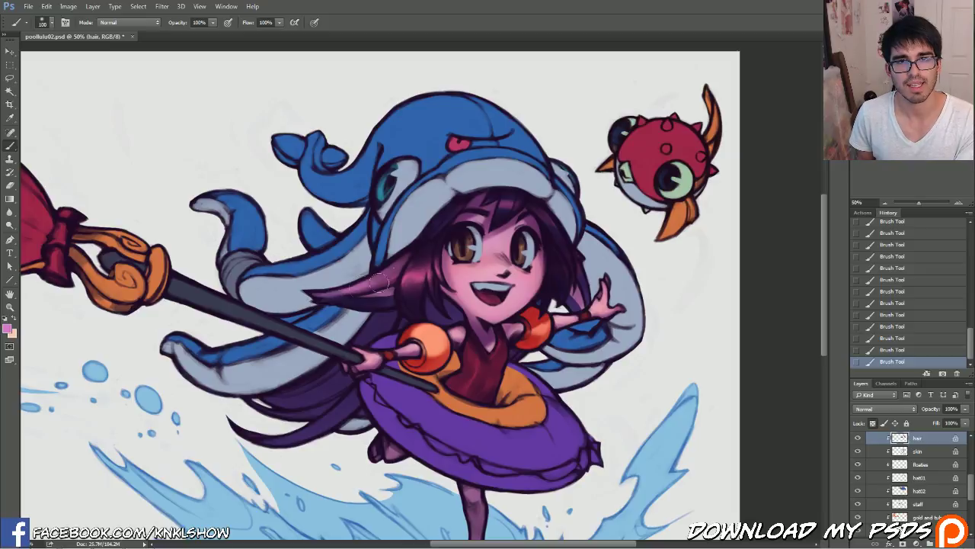
Shift the foreground color to a warmer, reddish pink and brush it over the long pointed ear at size 150
left_click(8, 327)
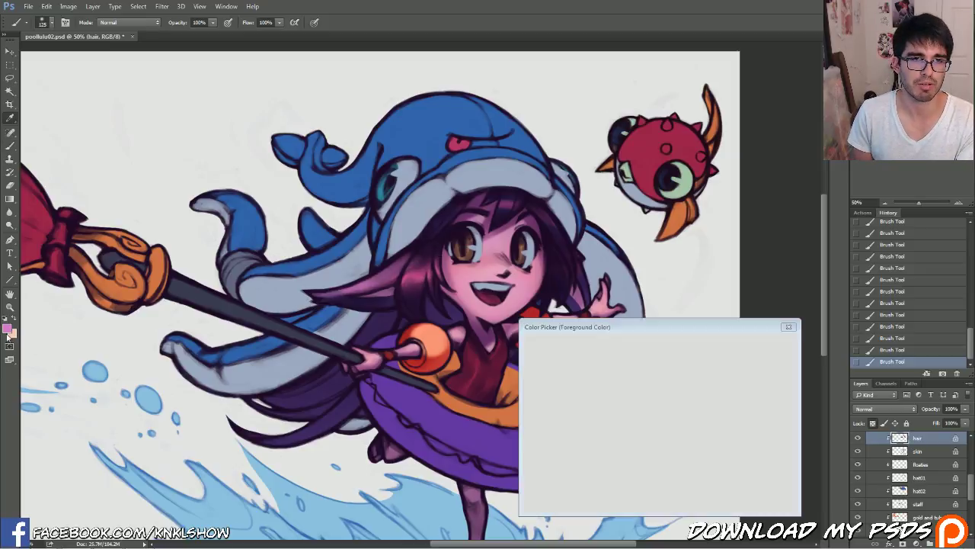
left_click_drag(680, 361, 680, 360)
left_click_drag(583, 371, 577, 369)
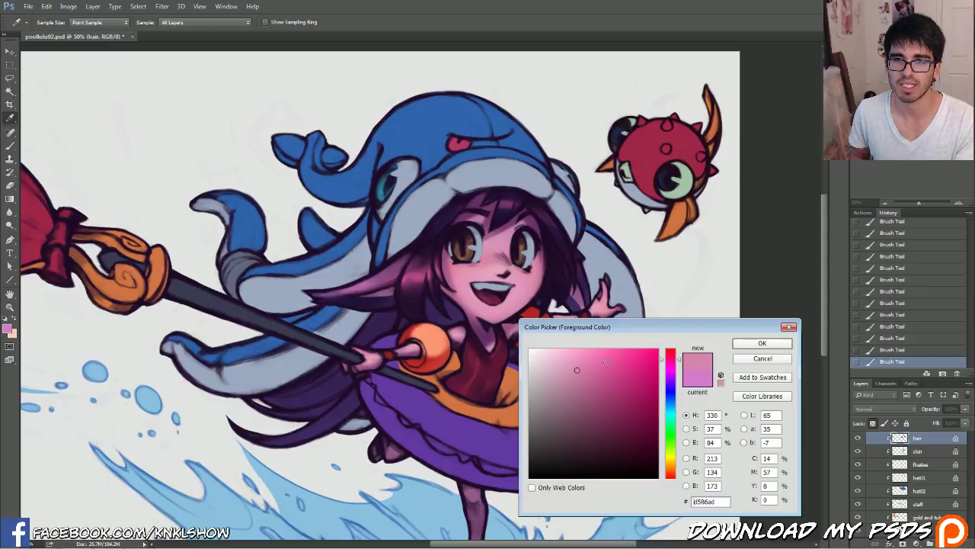
left_click(758, 343)
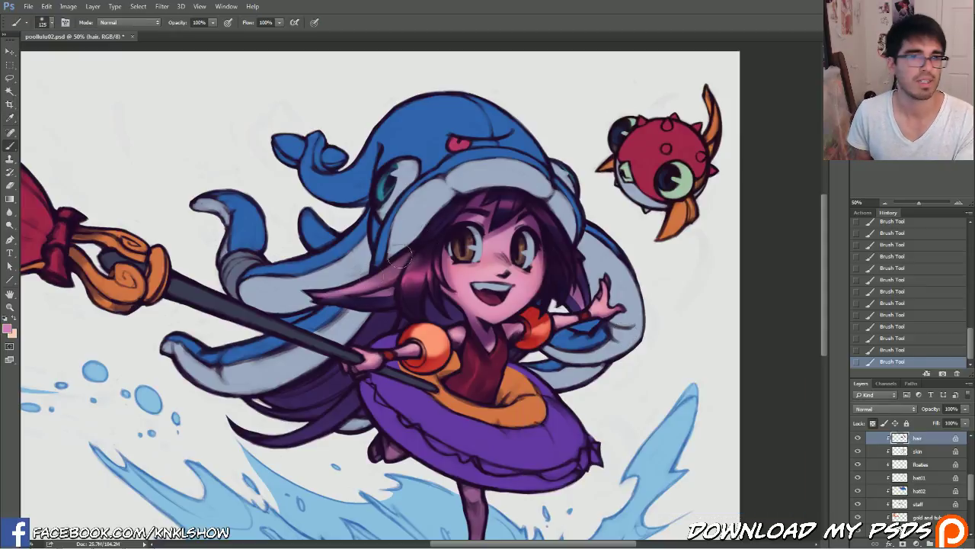
left_click(9, 328)
left_click(608, 364)
left_click(678, 354)
left_click(747, 342)
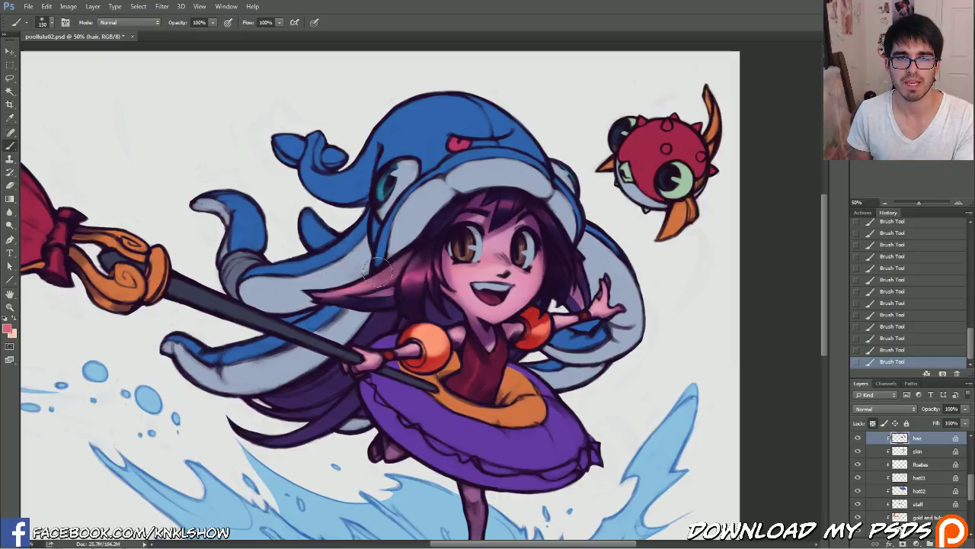
key("bracketright")
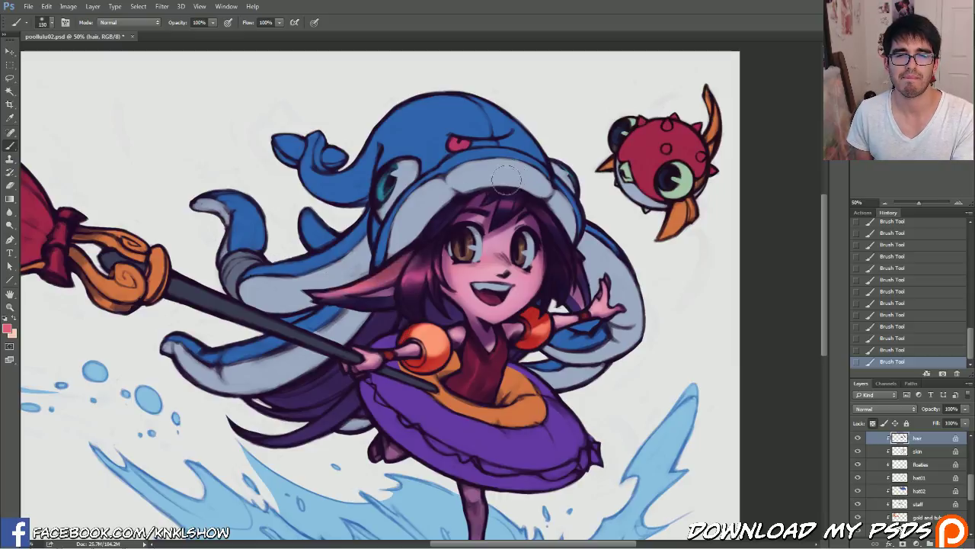
Set the foreground color to rose pink (#dd72a2) and reduce the brush to size 90 for the hair highlight beside the face
left_click(7, 328)
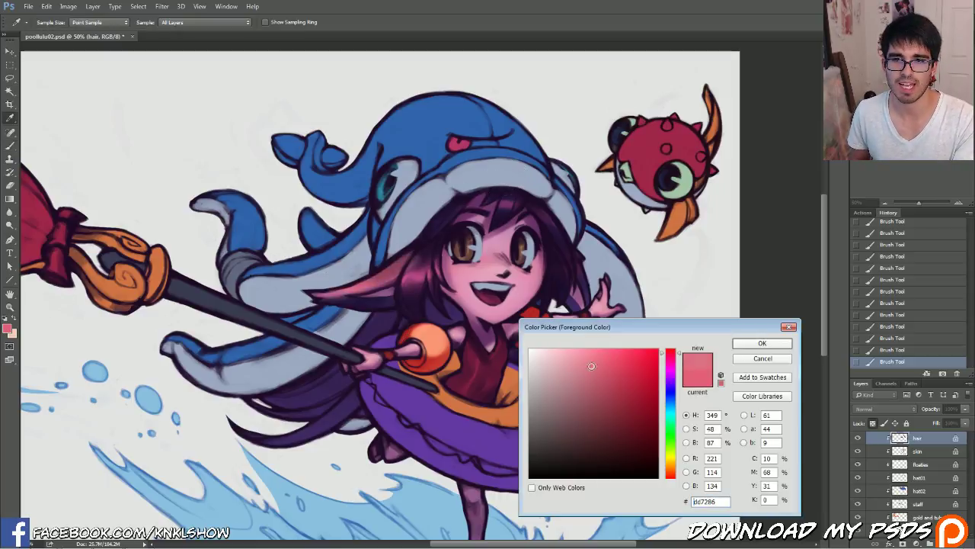
left_click(737, 347)
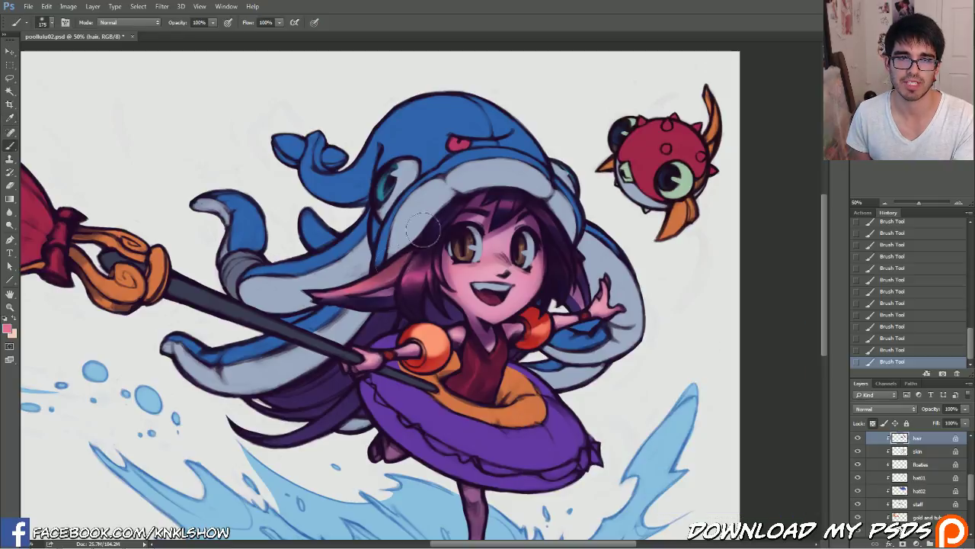
key("bracketleft")
key("bracketleft")
key("bracketleft")
key("bracketleft")
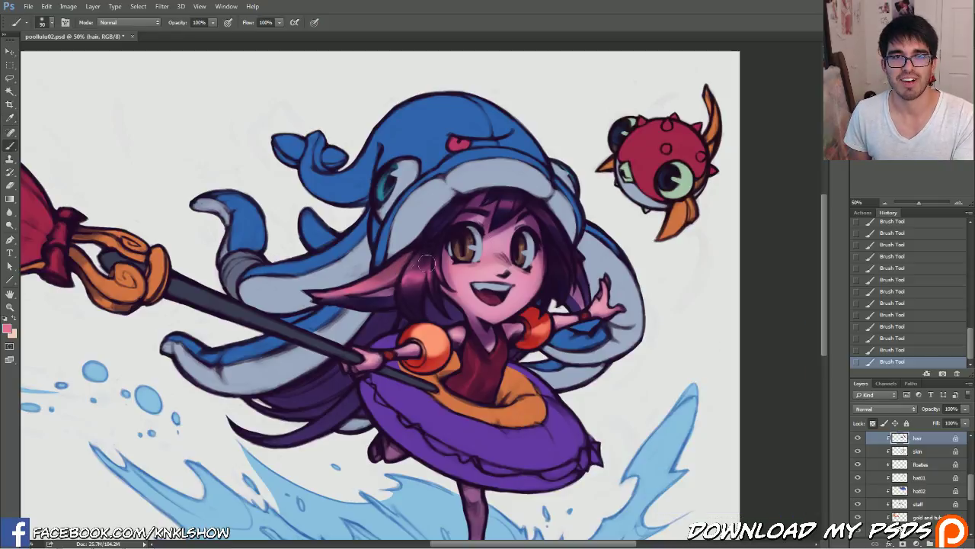
Brush rose pink highlights into the bangs and side hair at sizes between 150 and 25, stepping back over unwanted strokes
key("bracketright")
key("bracketright")
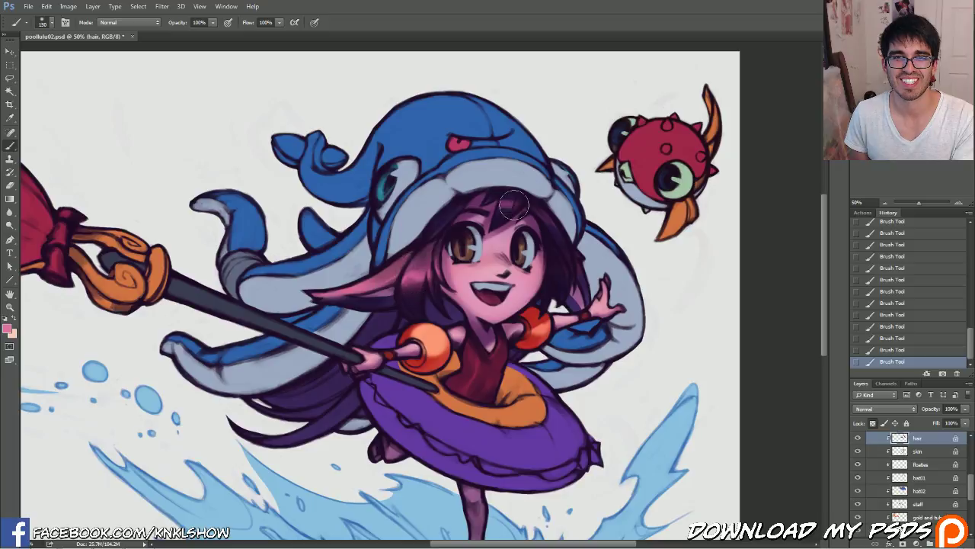
key("bracketleft")
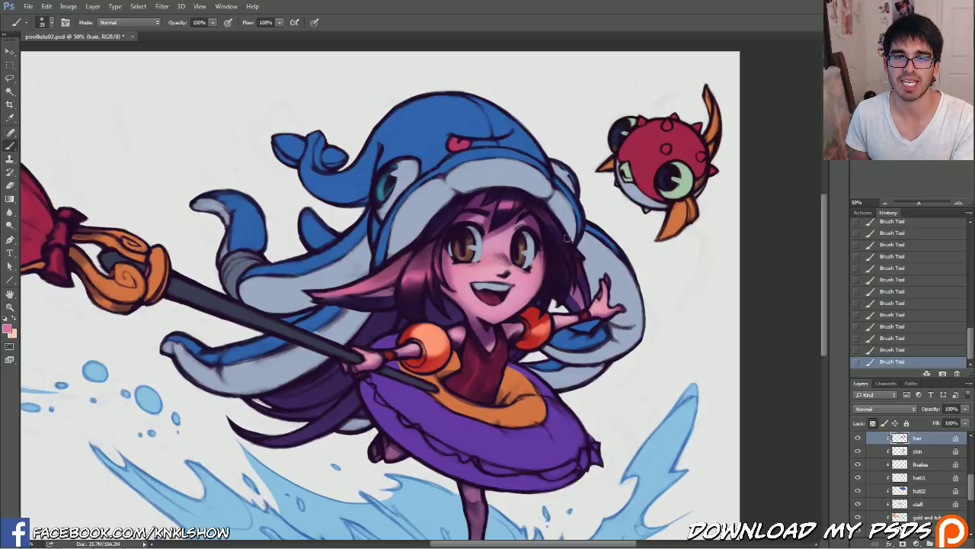
key("bracketleft")
left_click(882, 340)
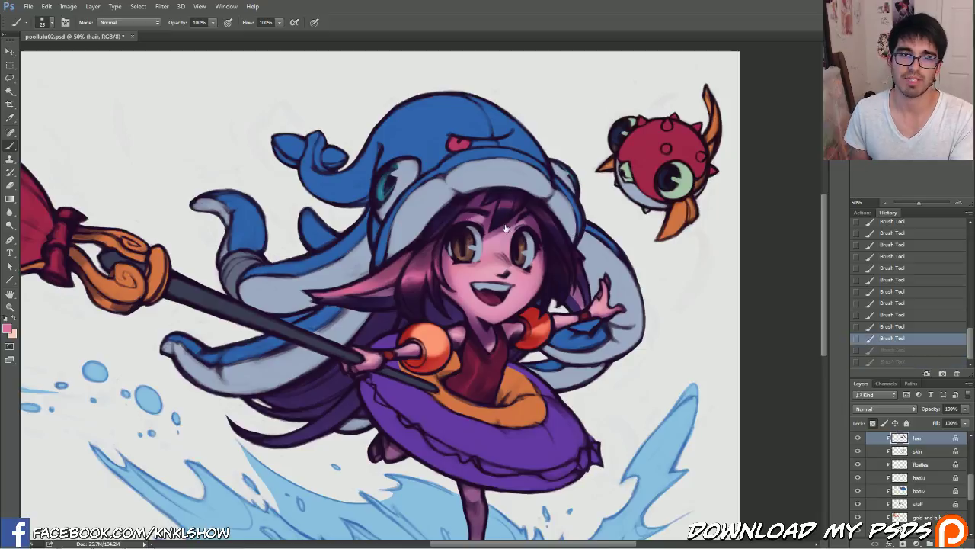
key("bracketleft")
key("ctrl+z")
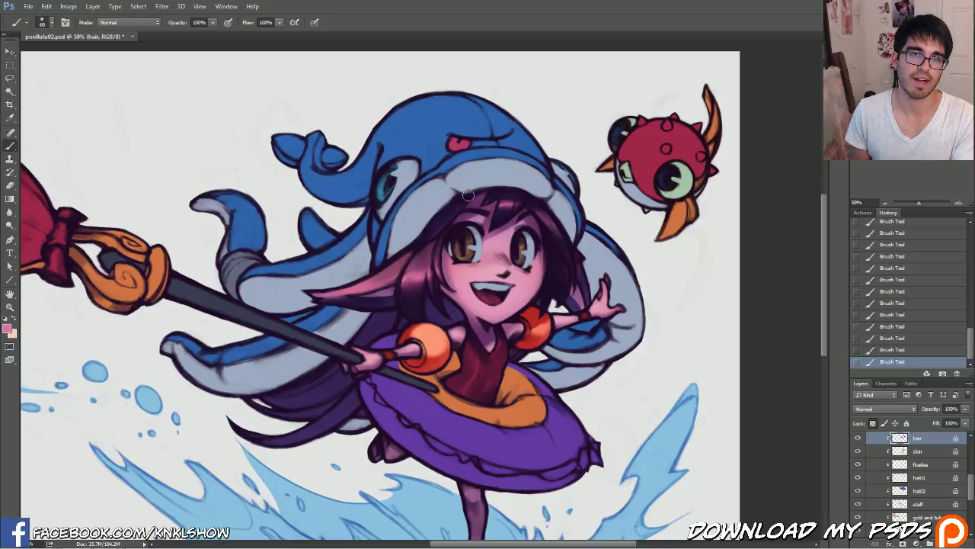
left_click(888, 351)
key("bracketleft")
key("ctrl+z")
Set the foreground color to pale pink and paint bright highlights on the bangs and side hair, using brush sizes from 20 to 125
left_click(8, 330)
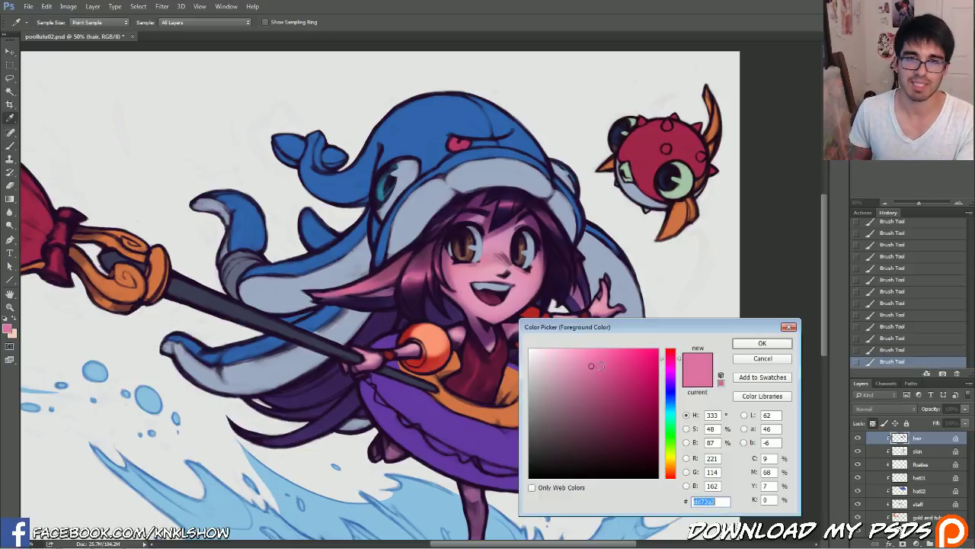
left_click(566, 355)
left_click(762, 343)
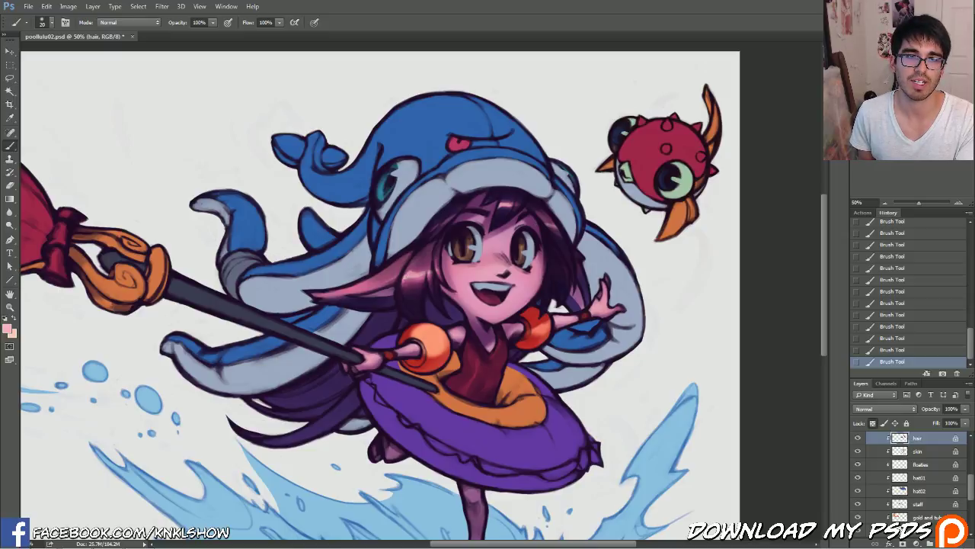
key("bracketright")
key("bracketright")
key("bracketright")
key("bracketright")
key("bracketright")
key("bracketright")
key("bracketright")
key("bracketright")
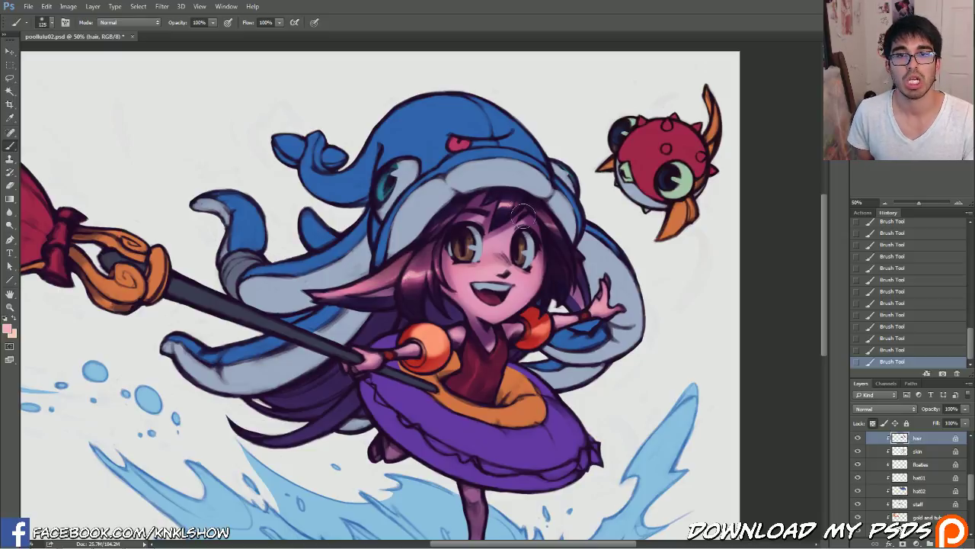
Sample the dark magenta from the side hair and shift the foreground color toward violet
left_click(409, 290, "alt")
left_click(423, 264, "alt")
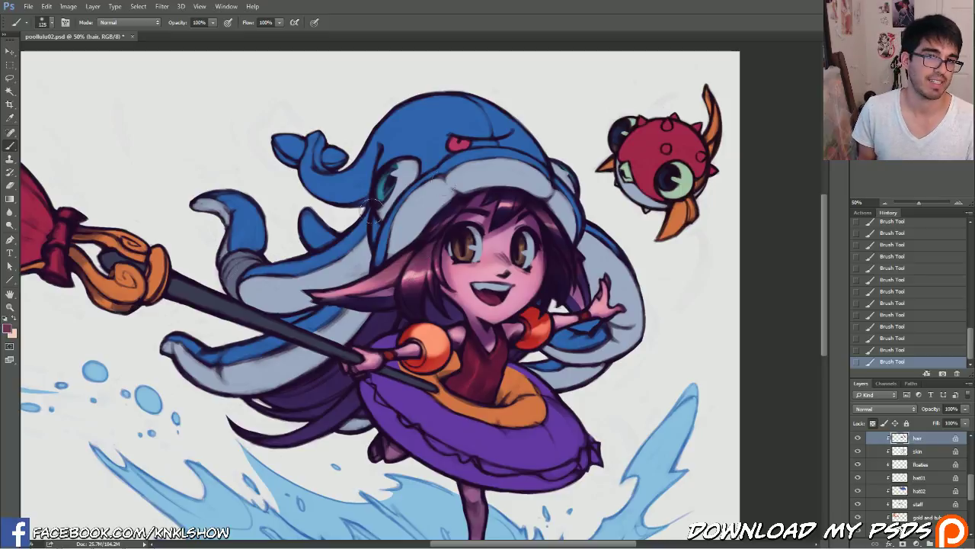
left_click(9, 328)
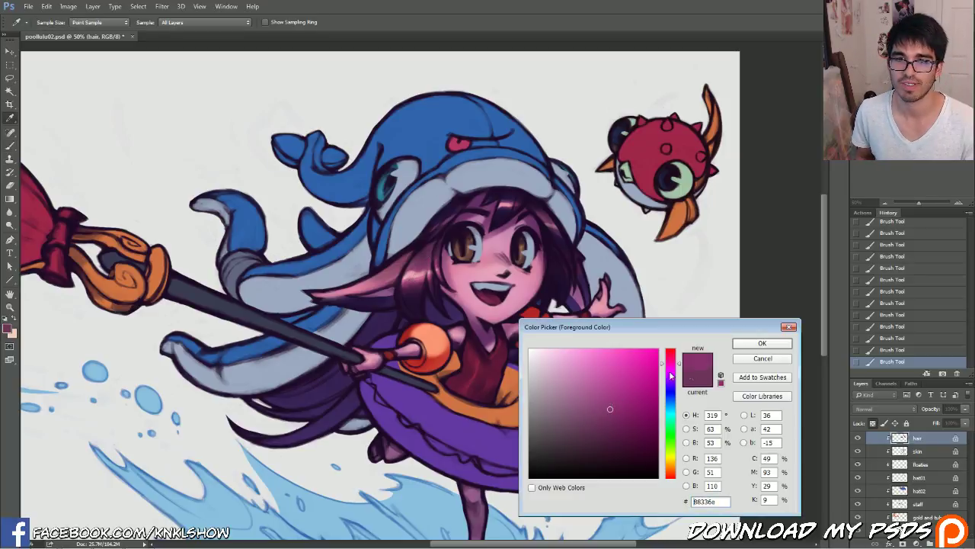
left_click(743, 343)
Brush the violet softly over the hair around the face with the brush enlarged up to size 600, and undo the last stroke
key("]")
key("]")
key("]")
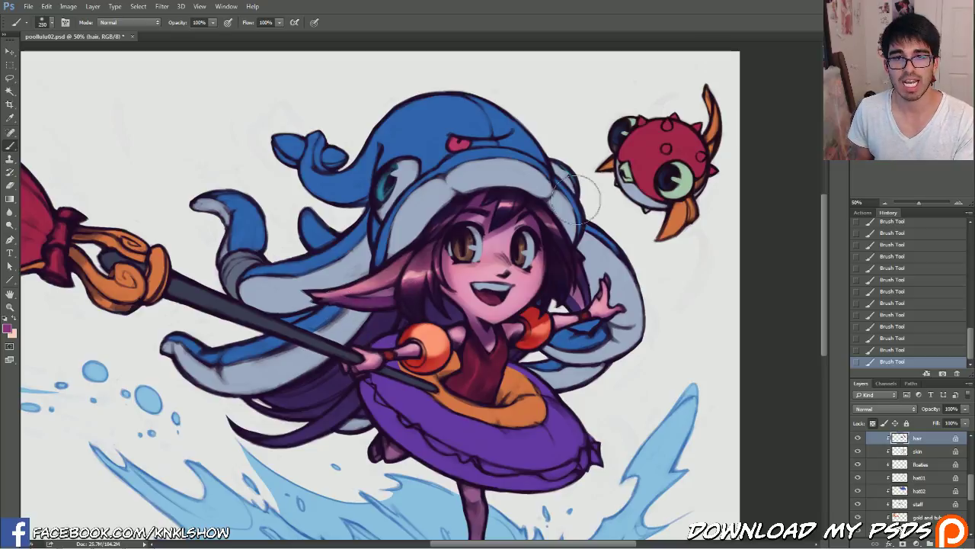
key("bracketright")
key("bracketright")
key("bracketright")
key("bracketright")
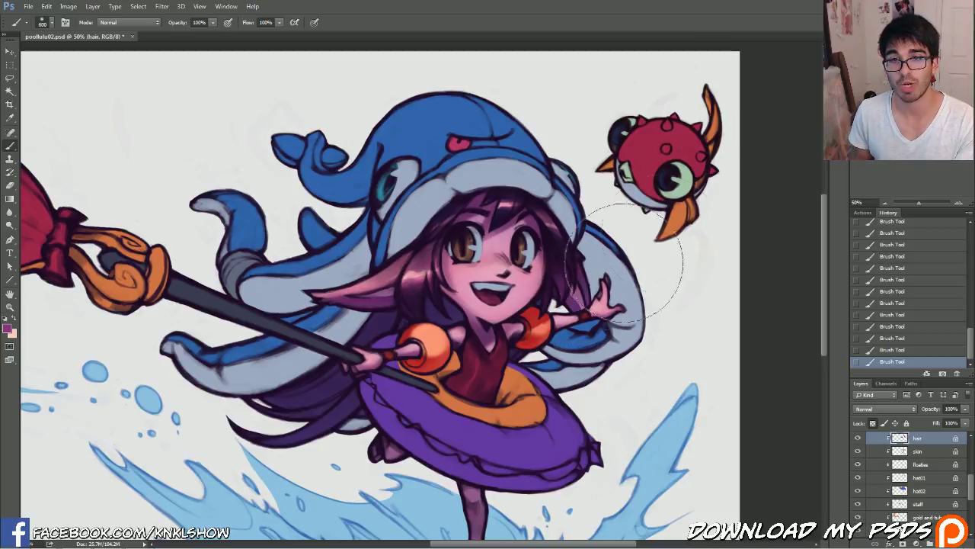
key("ctrl+z")
key("i")
left_click(7, 329)
left_click(587, 308)
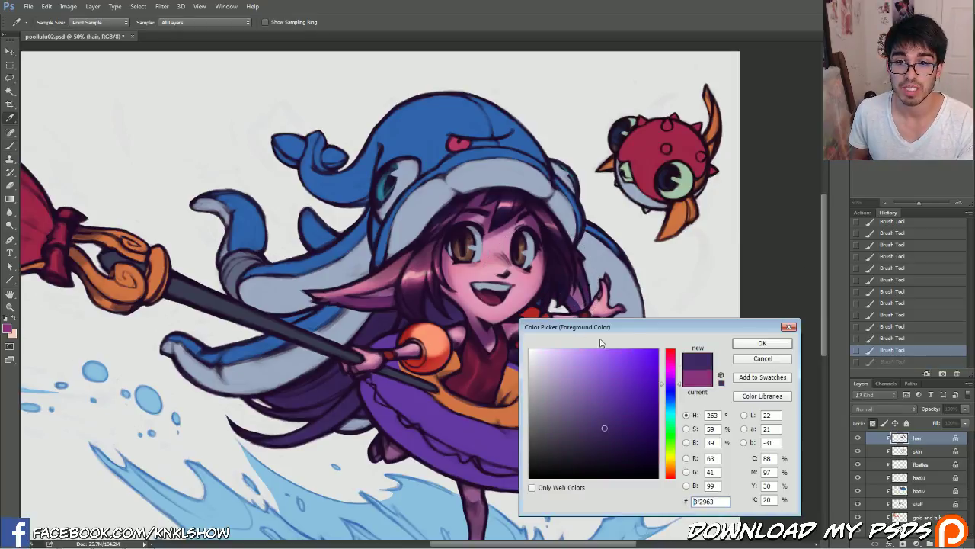
left_click(674, 396)
left_click(603, 400)
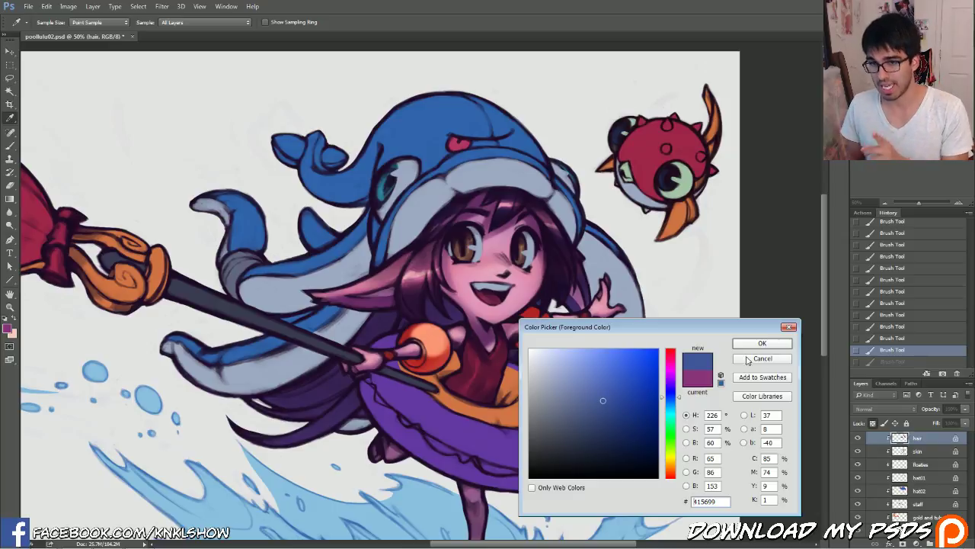
left_click(770, 360)
Set the foreground color to a bright sky blue
mouse_move(686, 304)
left_mouse_down()
mouse_move(766, 283)
mouse_move(797, 222)
left_mouse_up()
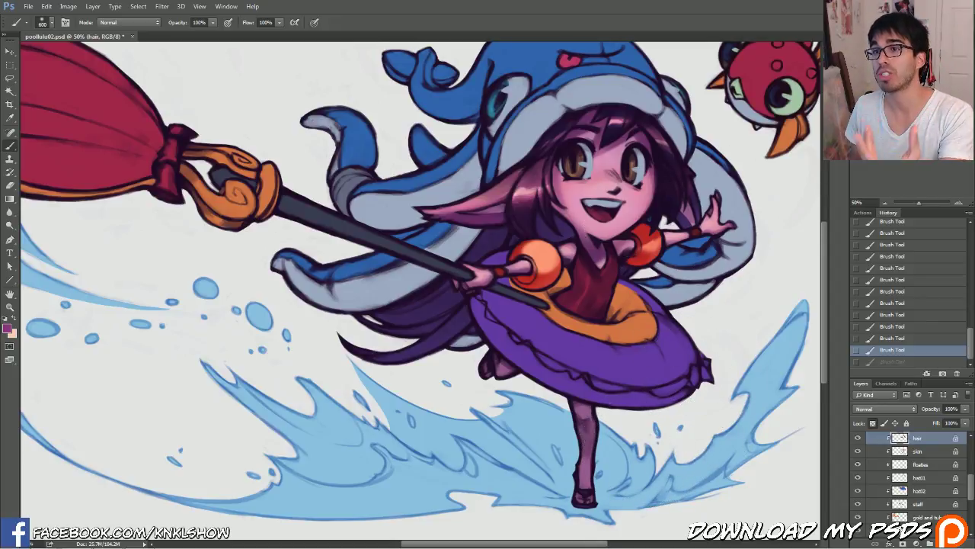
left_click_drag(748, 174, 717, 217)
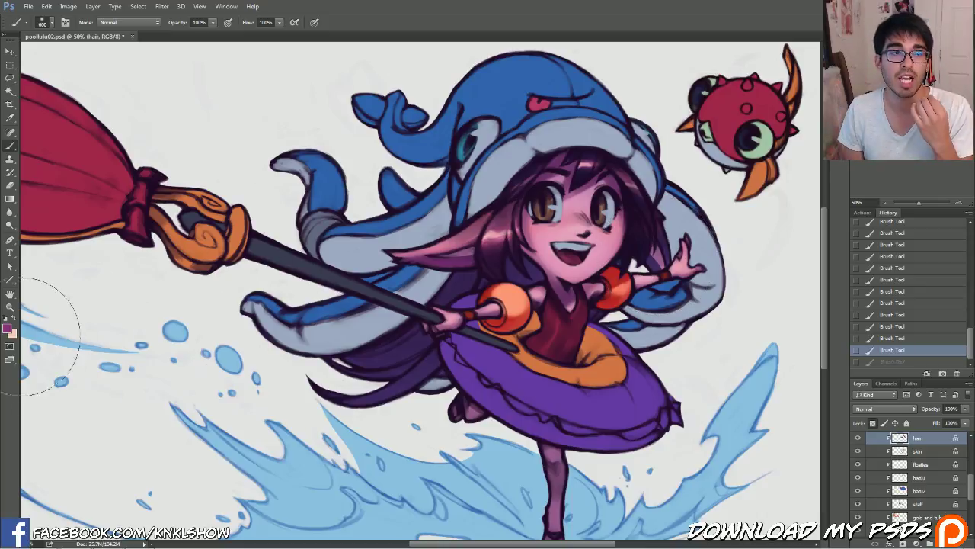
left_click(8, 327)
left_click(672, 405)
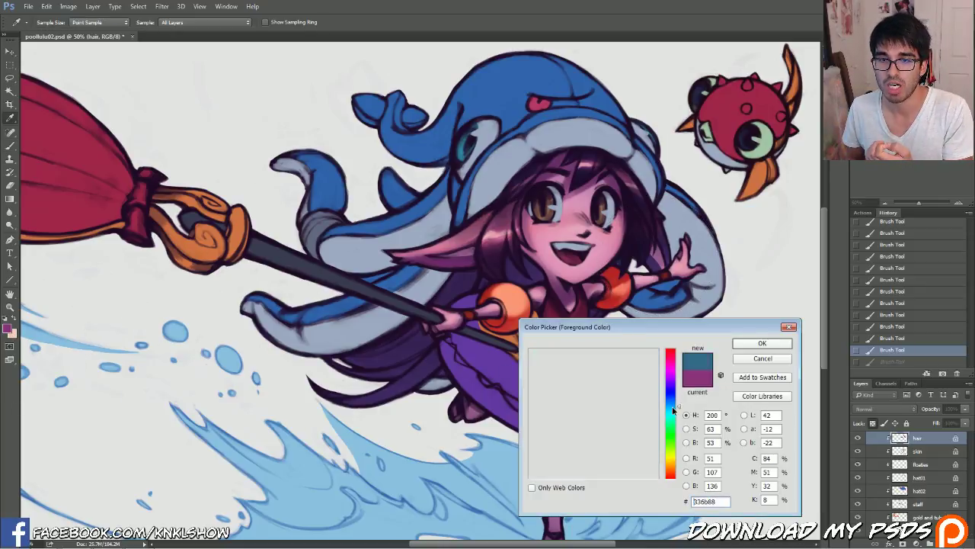
left_click(625, 365)
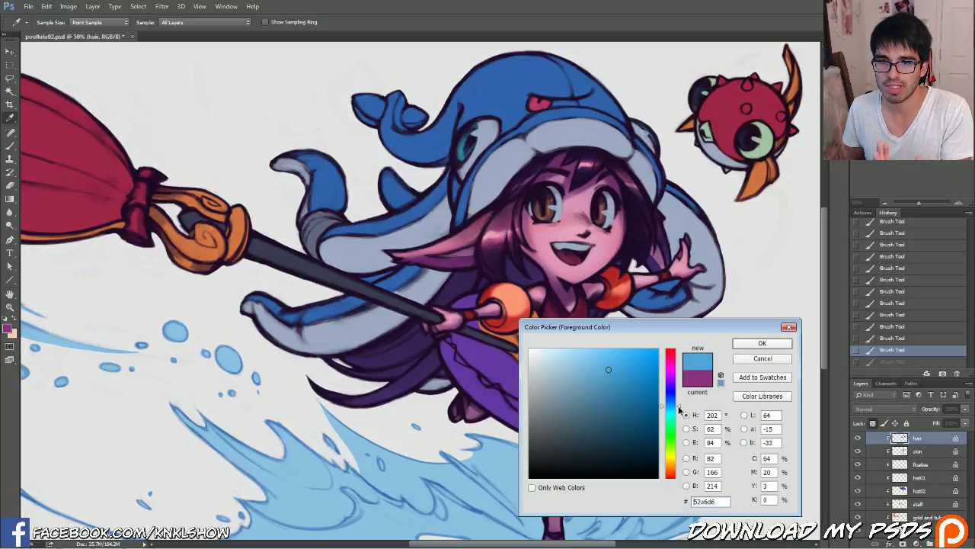
left_click_drag(680, 409, 682, 412)
left_click(761, 343)
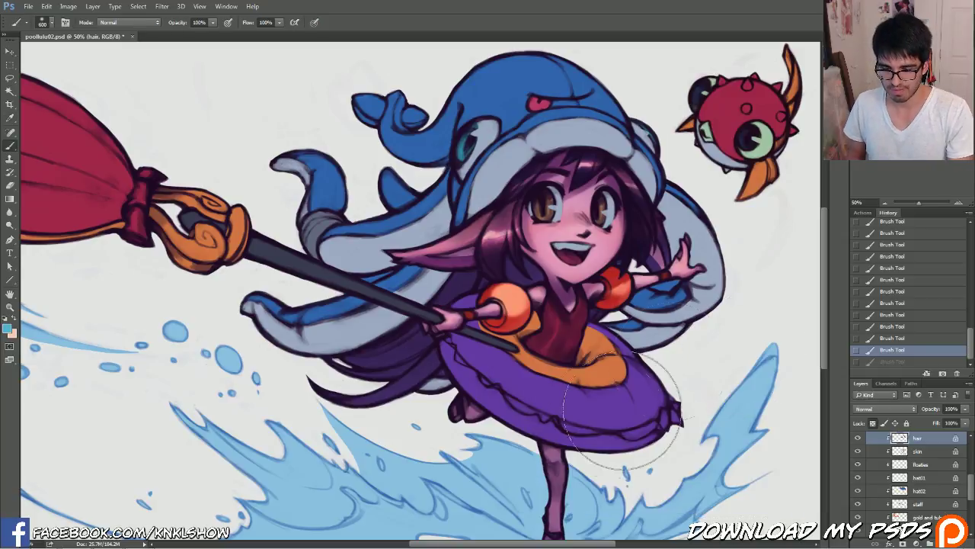
Brush soft blue light onto the underside of the pointed ear and the lower hair ends, using a brush up to size 700
key("bracketleft")
key("bracketleft")
key("bracketleft")
key("bracketleft")
key("bracketleft")
mouse_move(423, 276)
left_mouse_down()
mouse_move(404, 279)
mouse_move(476, 271)
left_mouse_up()
key("bracketright")
key("bracketright")
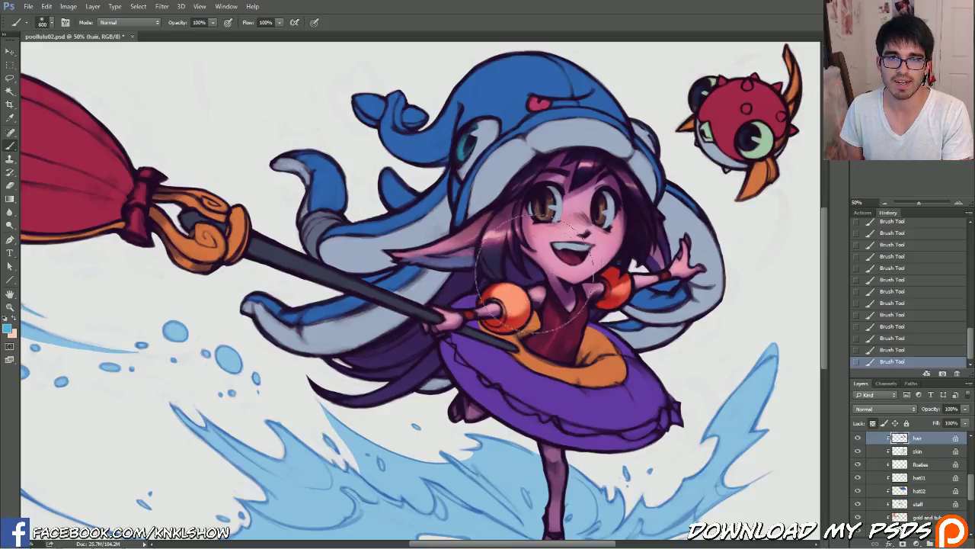
key("bracketright")
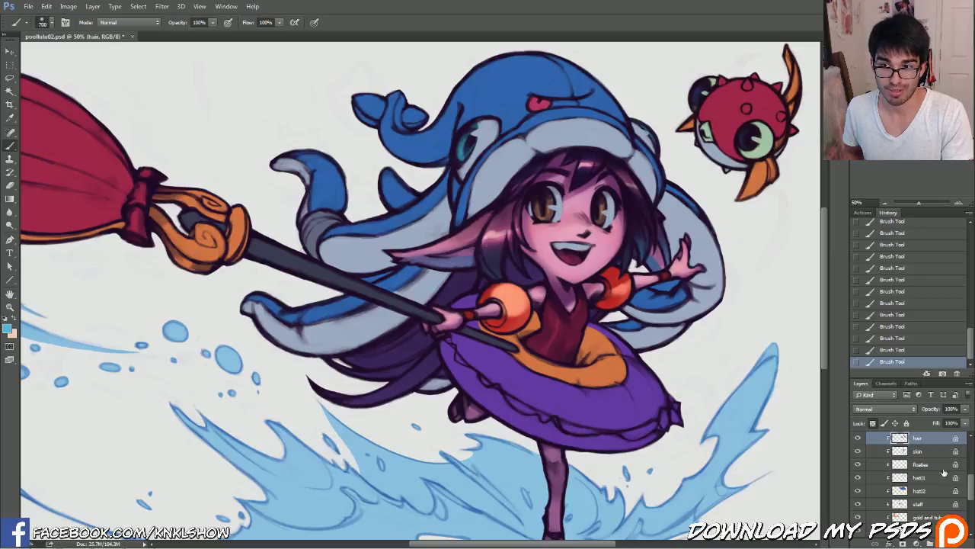
On the skin layer, brush sky blue under the chin and on the neck at about size 100, stepping back over an unwanted stroke
left_click(922, 452)
key("bracketleft")
key("bracketleft")
key("bracketleft")
key("bracketleft")
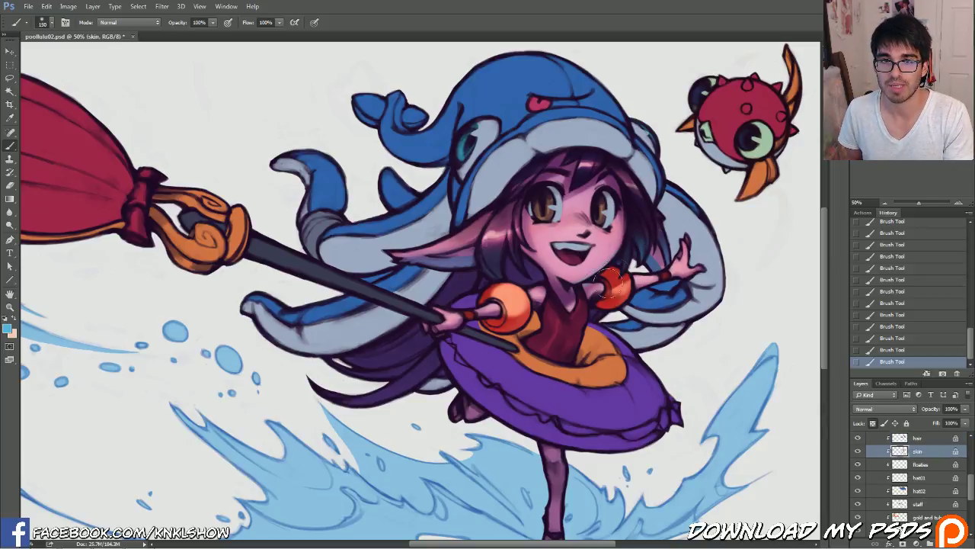
left_click(910, 350)
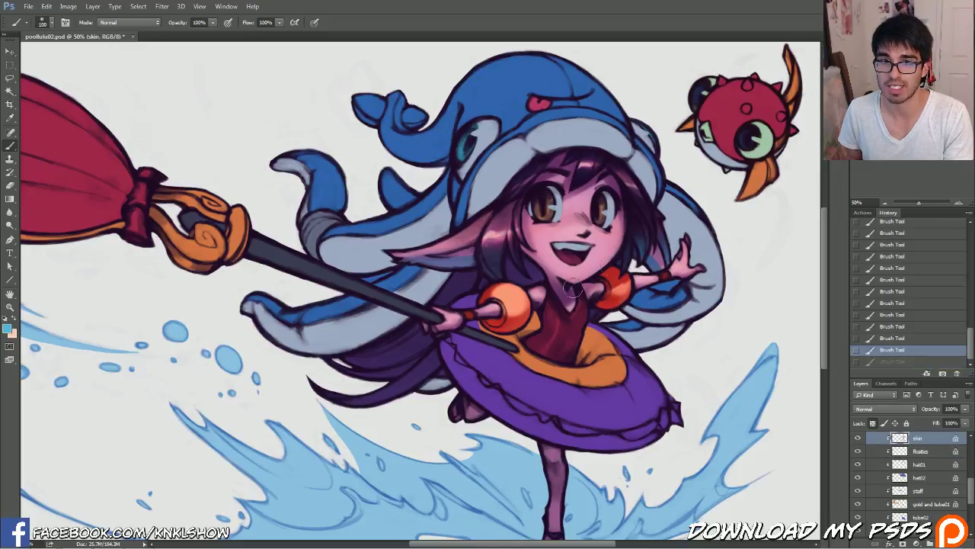
left_click_drag(573, 288, 596, 271)
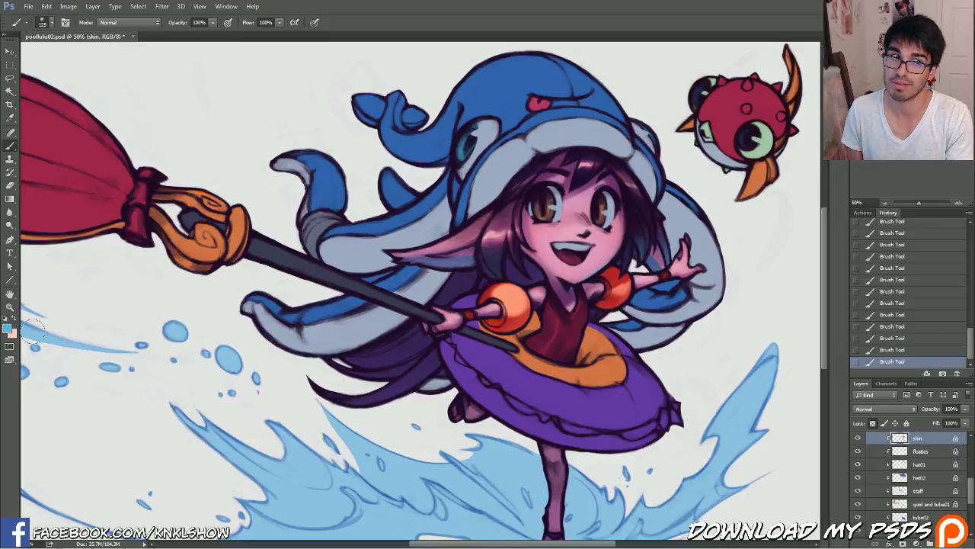
Shift the foreground color to a purer, less greenish blue
left_click(8, 328)
left_click_drag(682, 413, 680, 405)
left_click(762, 343)
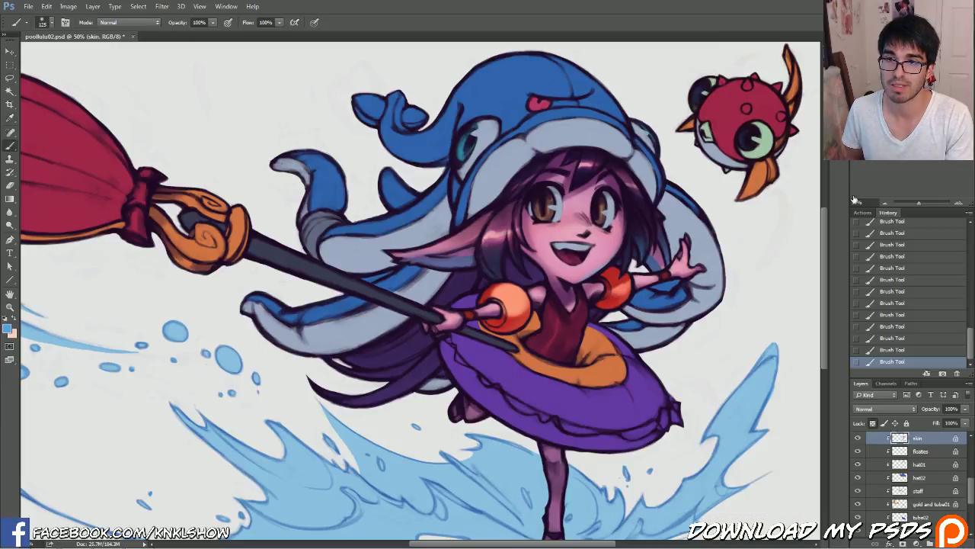
Brush blue into the neck shadow with the brush enlarged to size 300, and sample the muted purple from the neck
left_click(958, 204)
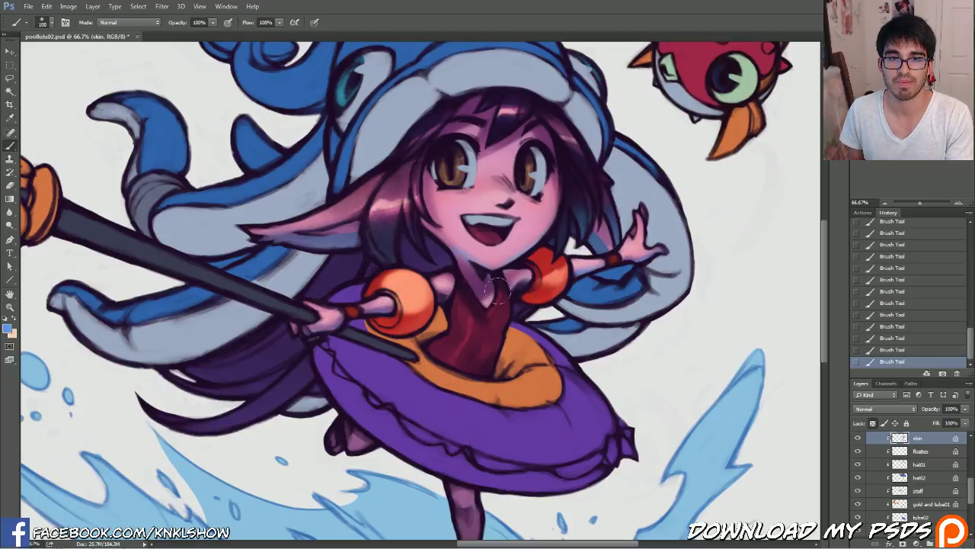
key("bracketright")
key("bracketright")
key("bracketright")
left_click(478, 280)
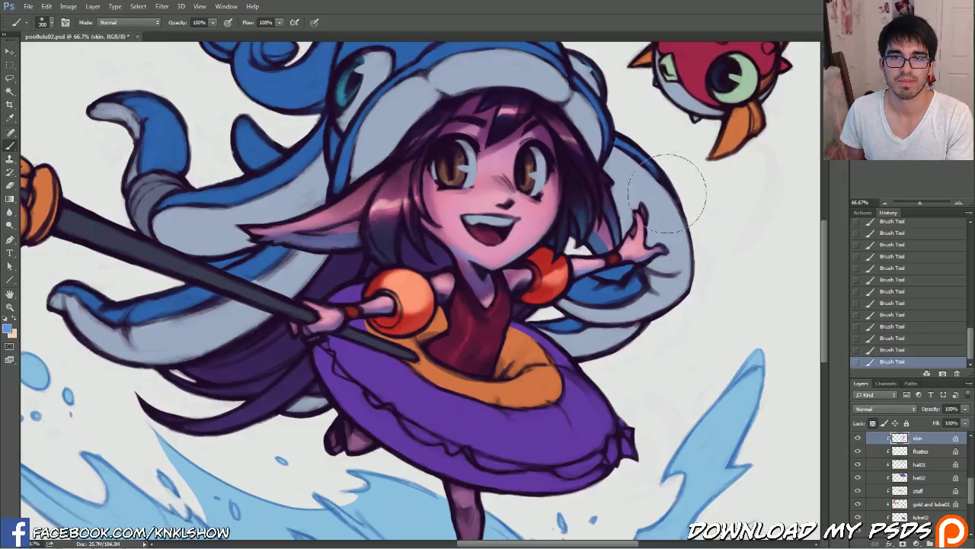
left_click(489, 281, "alt")
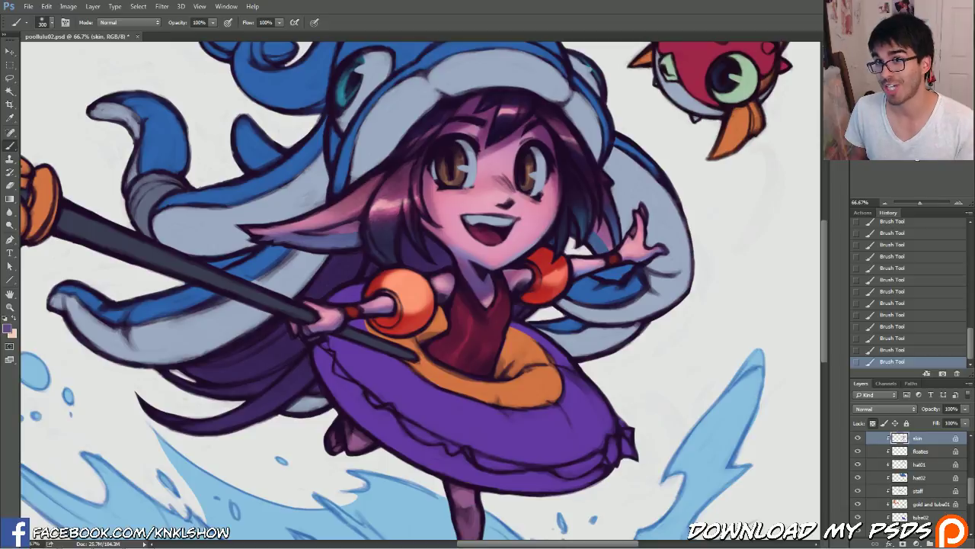
Examine the blue bounce-light color on the chin edge by sampling it in the color picker, without keeping it
scroll(419, 289, "down", 4)
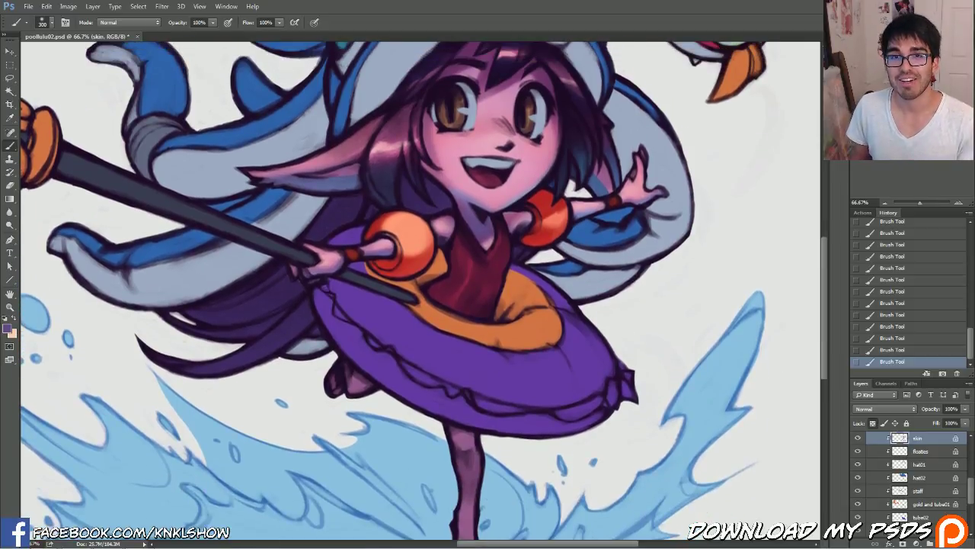
scroll(419, 290, "up", 1)
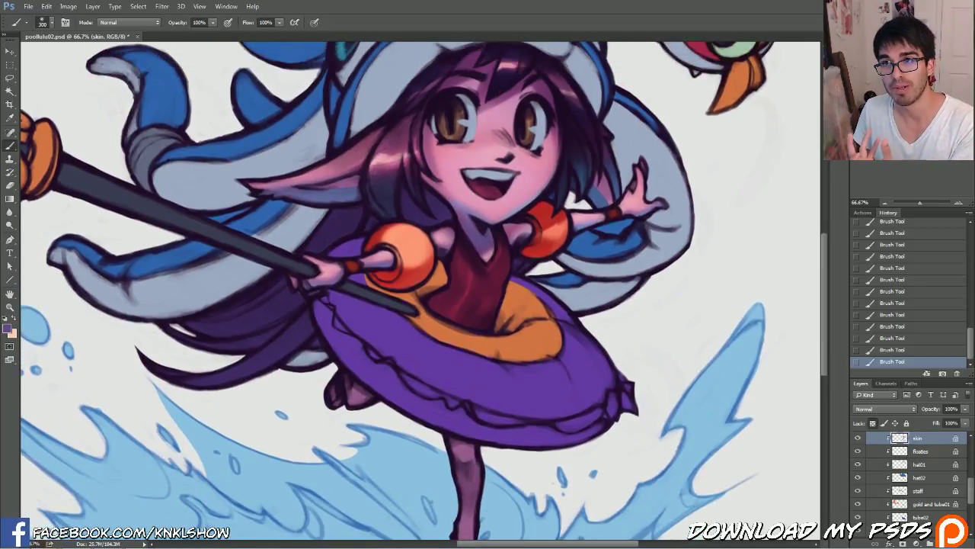
left_click(958, 204)
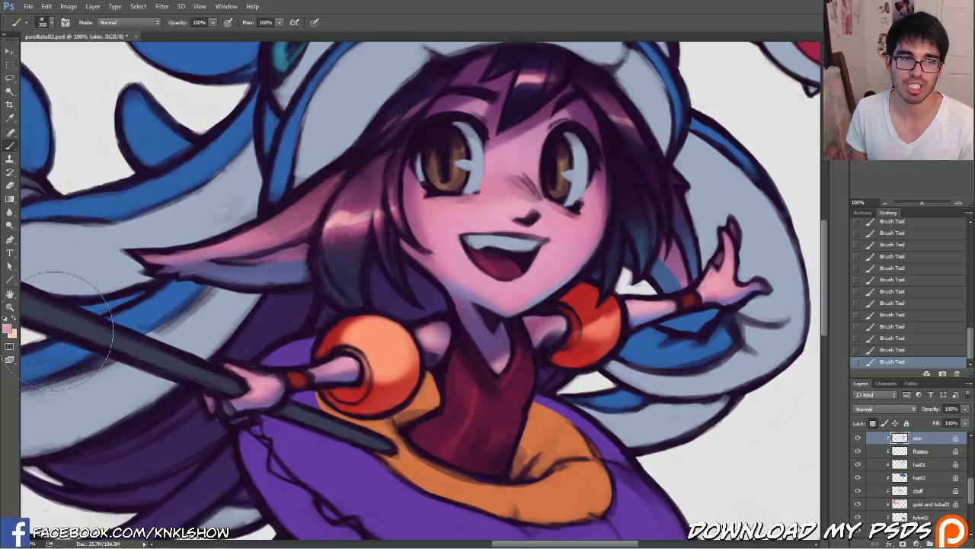
left_click(8, 329)
left_click(556, 288)
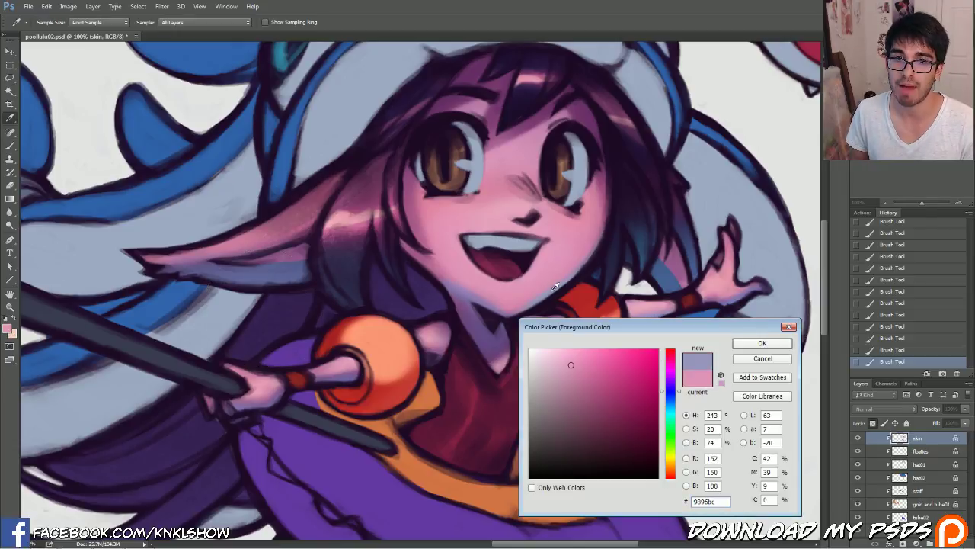
left_click(767, 359)
left_click_drag(534, 427, 450, 98)
scroll(419, 290, "up", 10)
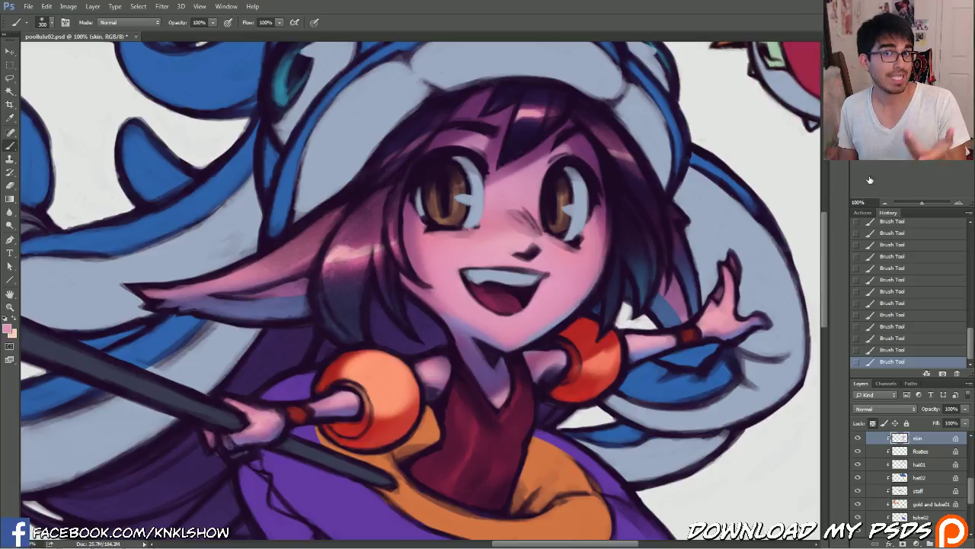
left_click_drag(488, 343, 471, 221)
left_click(884, 202)
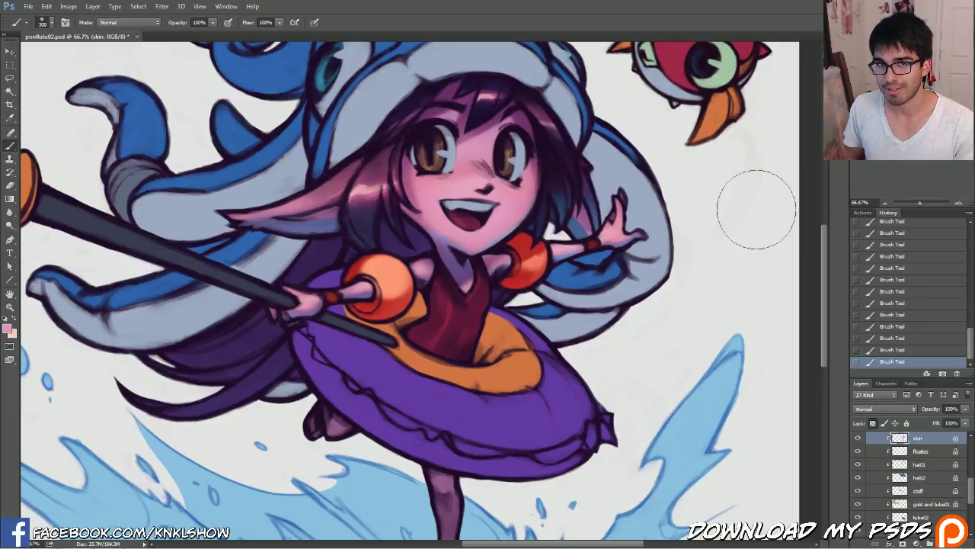
left_click_drag(751, 192, 801, 204)
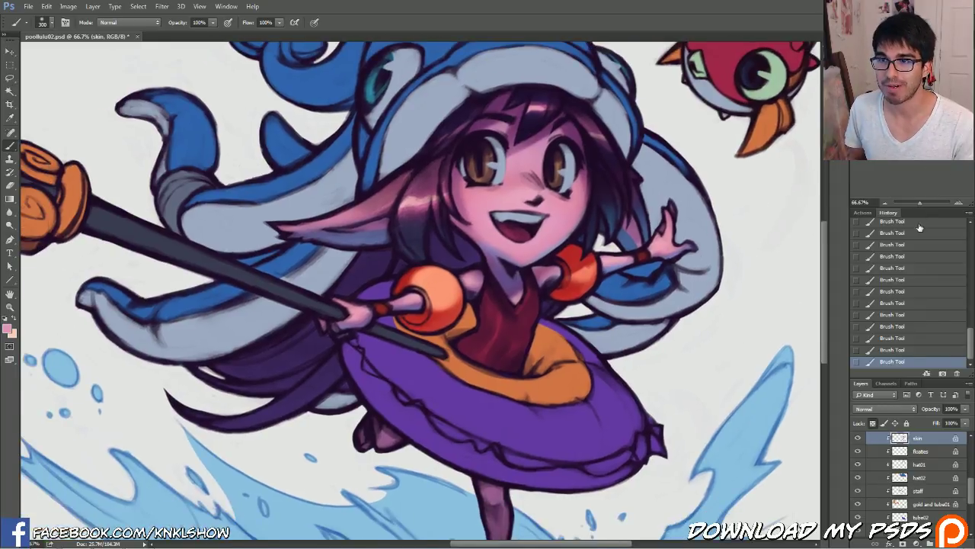
Lock the transparent pixels of the hair, hatbandaid and hat02 layers
left_click(886, 204)
scroll(962, 495, "down", 3)
left_click(918, 477)
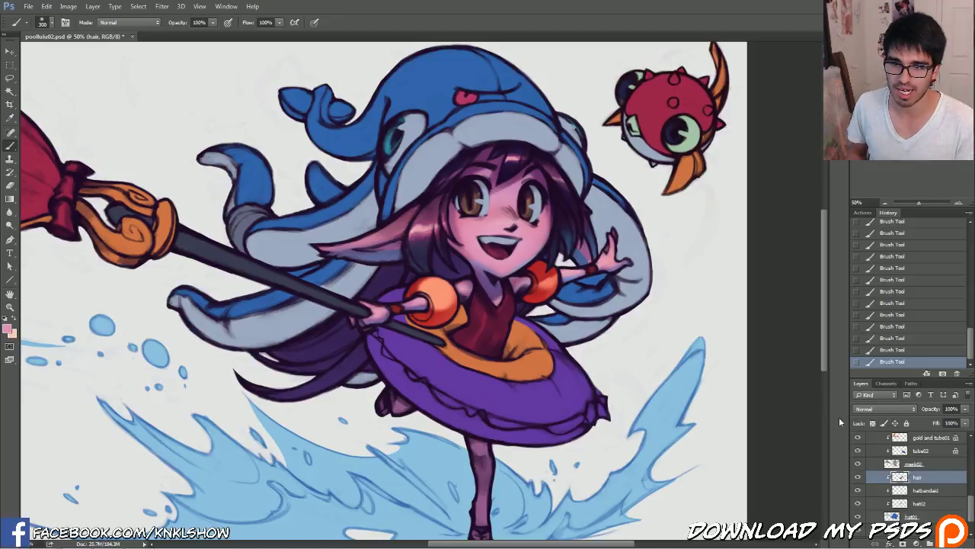
left_click(926, 490)
key("/")
left_click(931, 503)
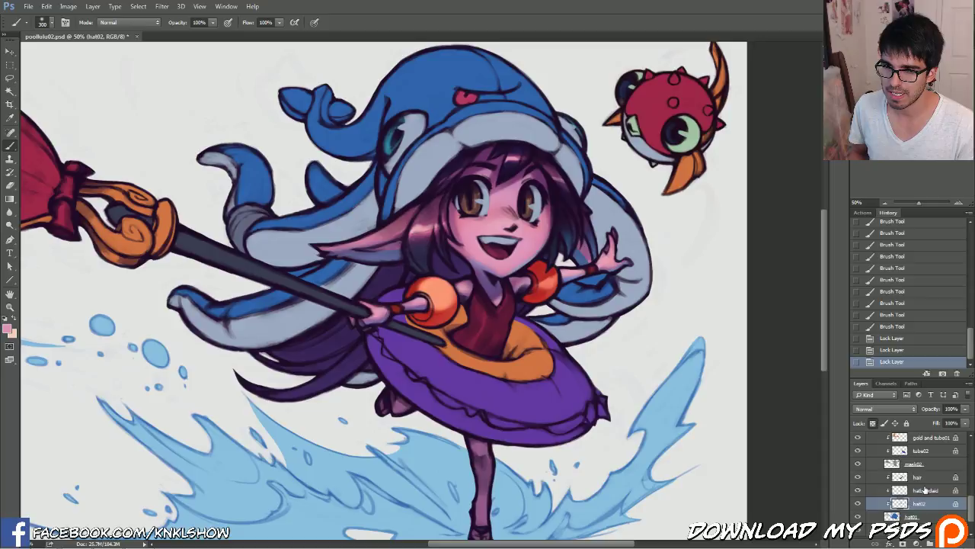
Select the hair layer and set the foreground color to a bright cyan, about RGB 85, 213, 221
left_click(926, 491)
left_click(926, 478)
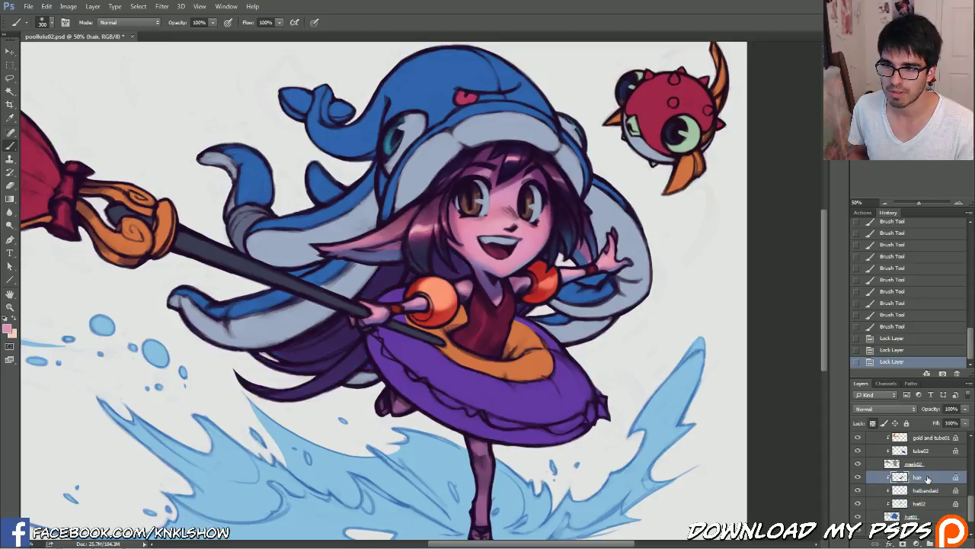
left_click(7, 329)
left_click_drag(682, 405, 677, 408)
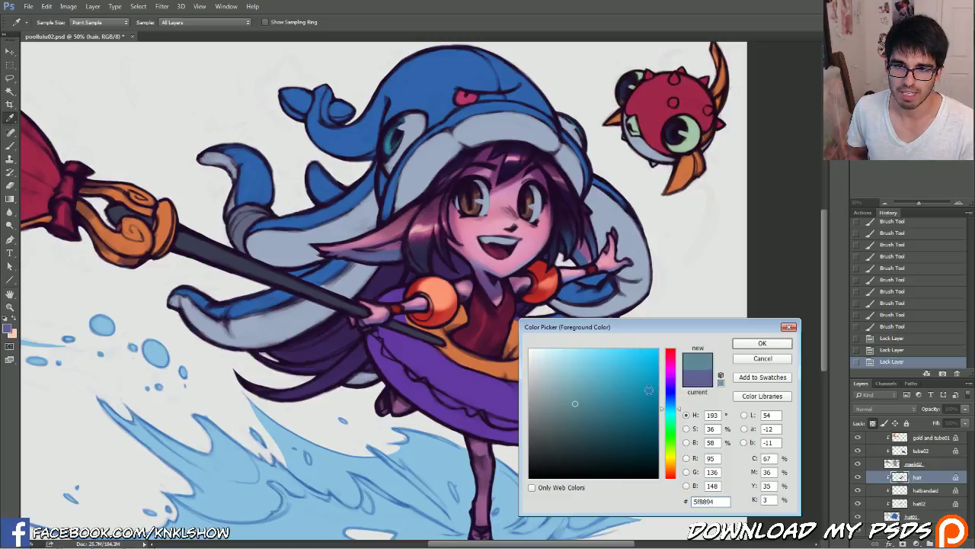
left_click(608, 361)
left_click(665, 409)
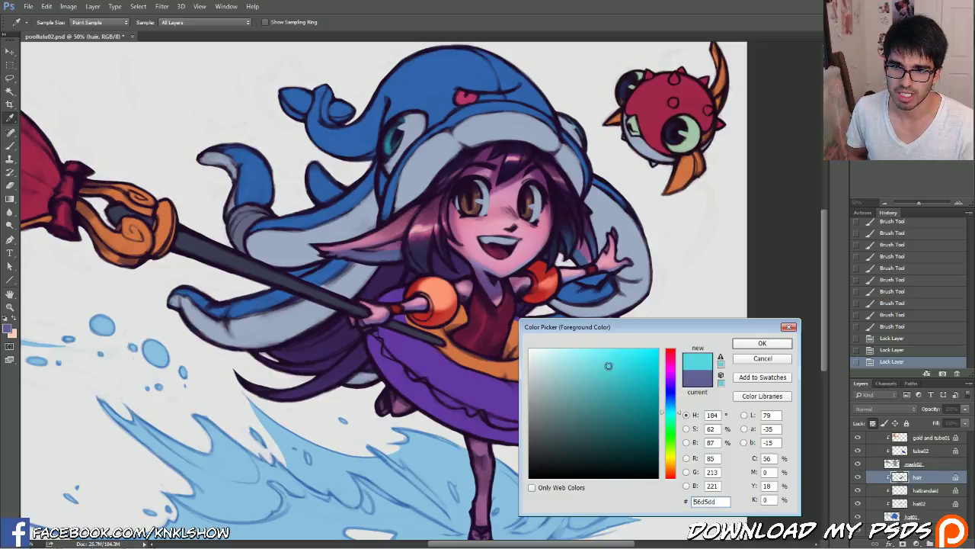
left_click(762, 343)
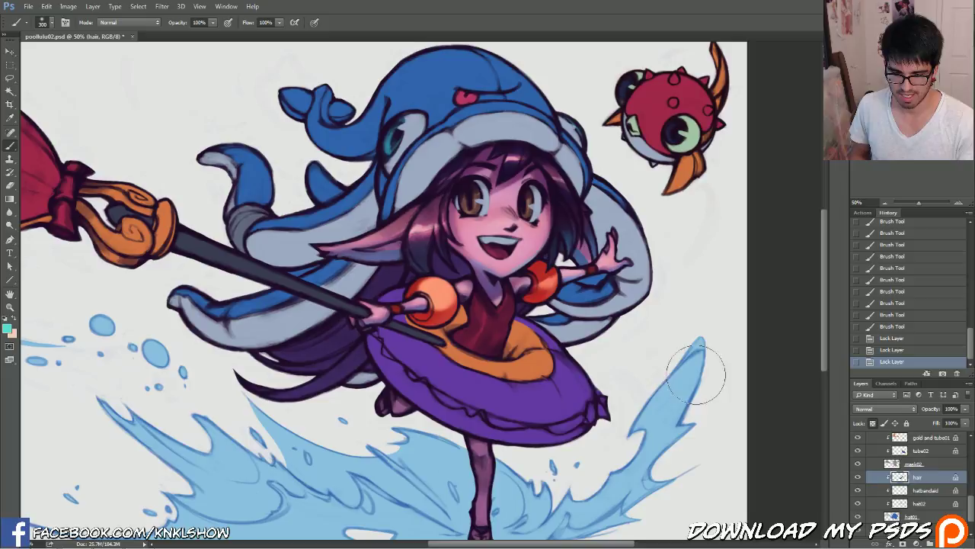
Brush cyan over the long hair strands trailing behind the swim ring, at brush size 1000 and then 600
left_click(326, 389)
mouse_move(278, 395)
left_mouse_down()
mouse_move(332, 383)
mouse_move(306, 393)
mouse_move(352, 364)
left_mouse_up()
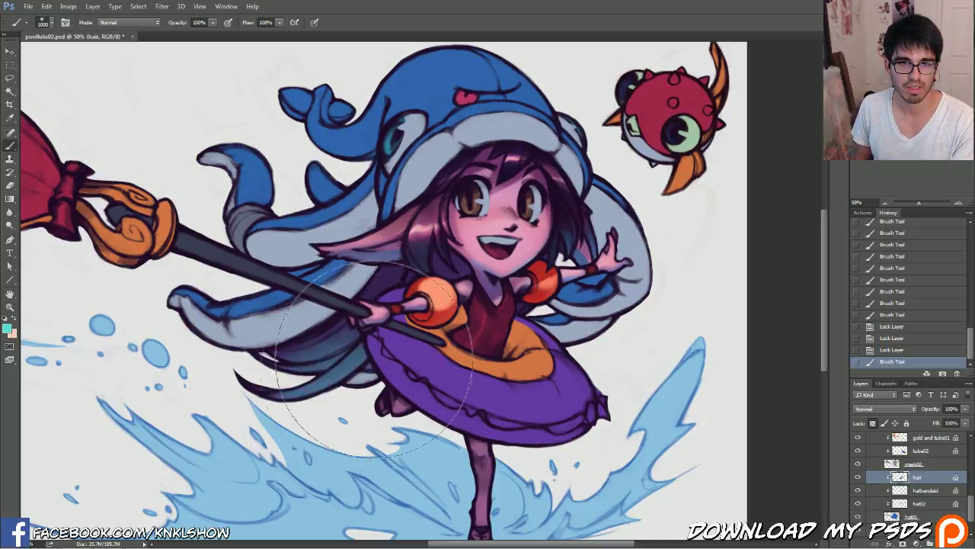
key("[")
key("[")
key("[")
key("[")
left_click_drag(233, 397, 351, 370)
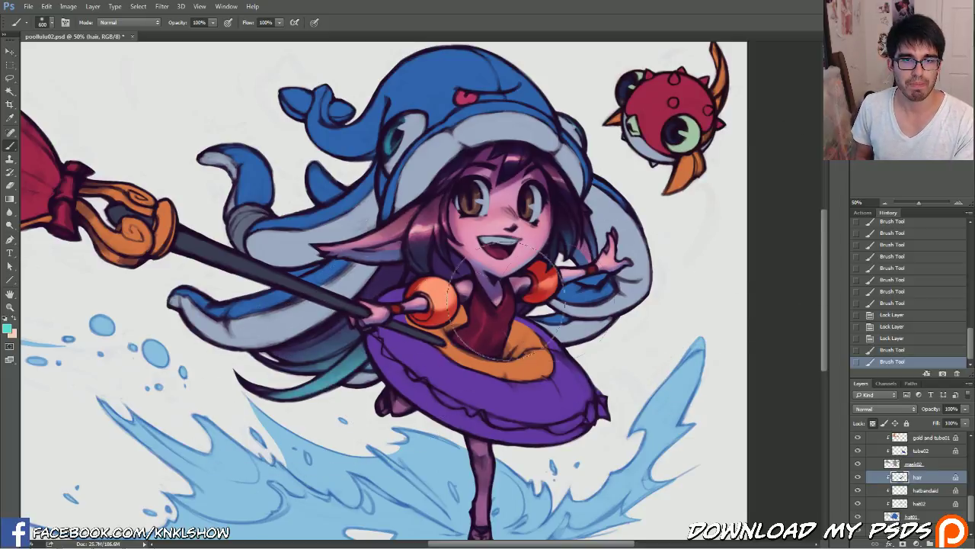
left_click(911, 114)
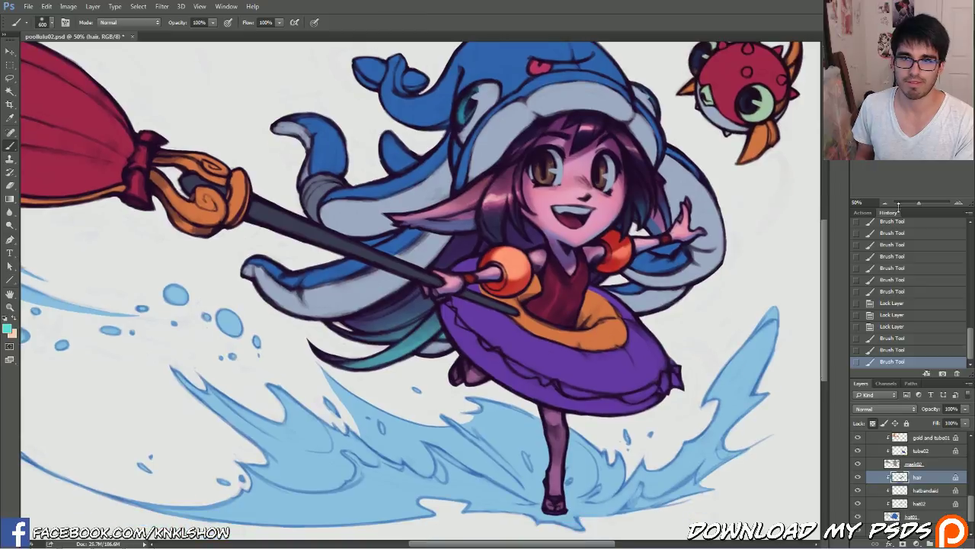
Step back over the strong stroke on the hair tip and brush softer cyan into the lower hair at size 900, redoing an unwanted stroke
left_click(896, 352)
key("]")
key("]")
key("]")
left_click_drag(411, 349, 515, 253)
left_click(519, 253)
left_click(892, 352)
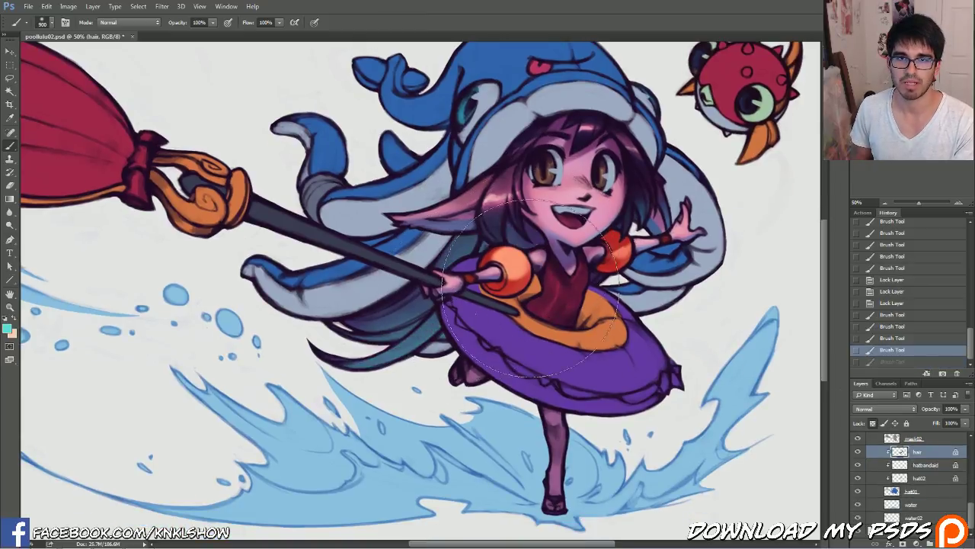
left_click_drag(531, 288, 549, 259)
left_click(549, 259)
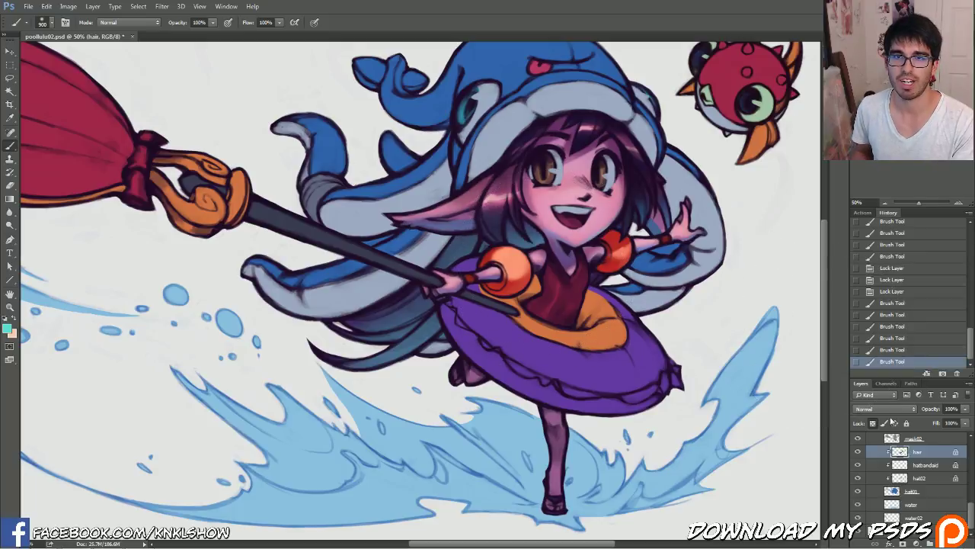
Check what the whiteeyes teeth and squideyes layers contain by hiding and showing each one
left_click_drag(972, 511, 969, 465)
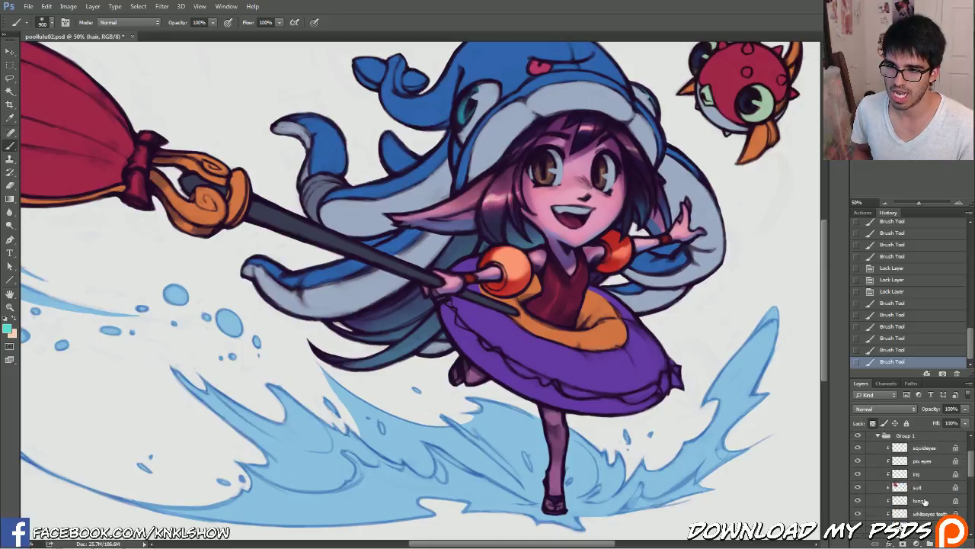
left_click(926, 461)
left_click(926, 448)
left_click(929, 513)
left_click(858, 513)
left_click(858, 512)
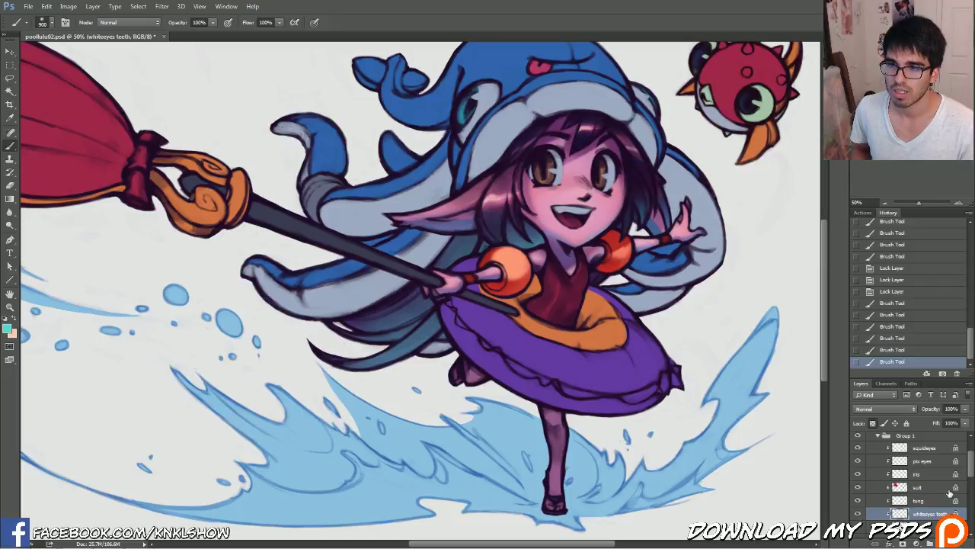
scroll(972, 470, "up", 1)
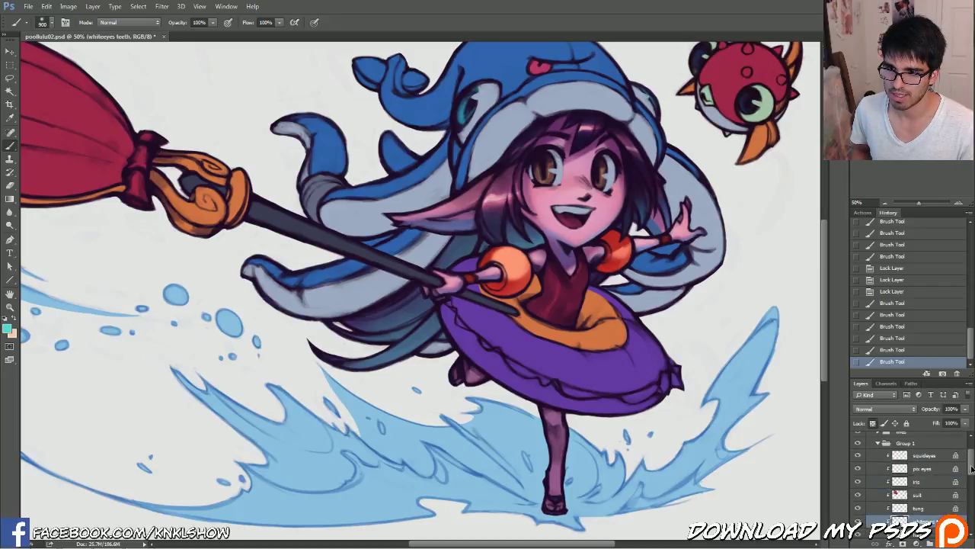
left_click(916, 456)
left_click(858, 455)
left_click(857, 455)
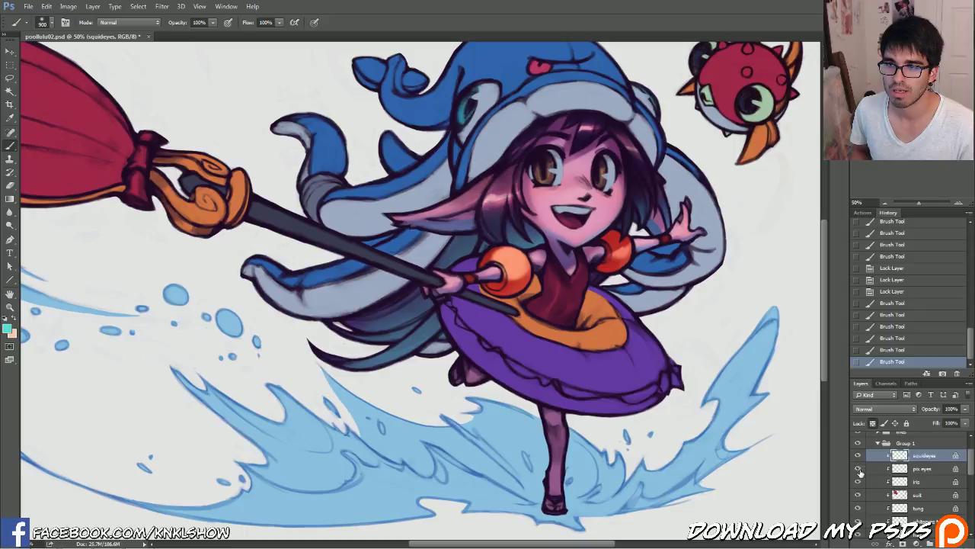
left_click_drag(969, 474, 963, 506)
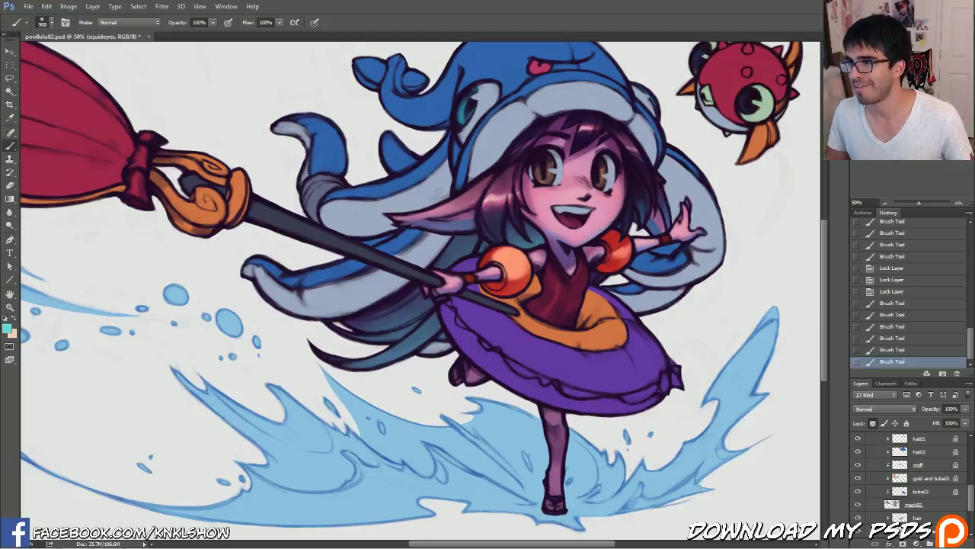
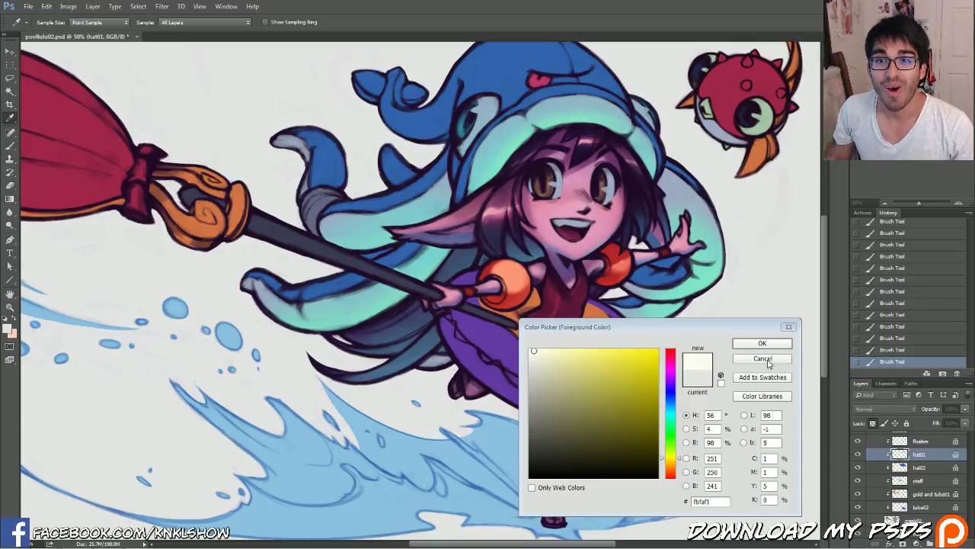
Set the foreground color to the off-white #fbfaf1
left_click(762, 345)
left_click(779, 345)
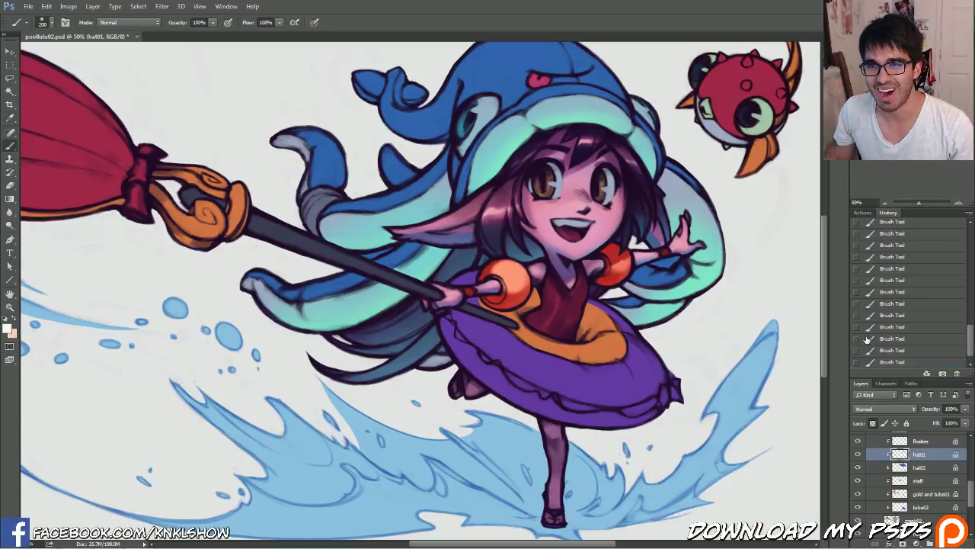
Step back and forth through the recorded brush strokes to compare the hat's pale underside with and without the teal-green tint
left_click(899, 249)
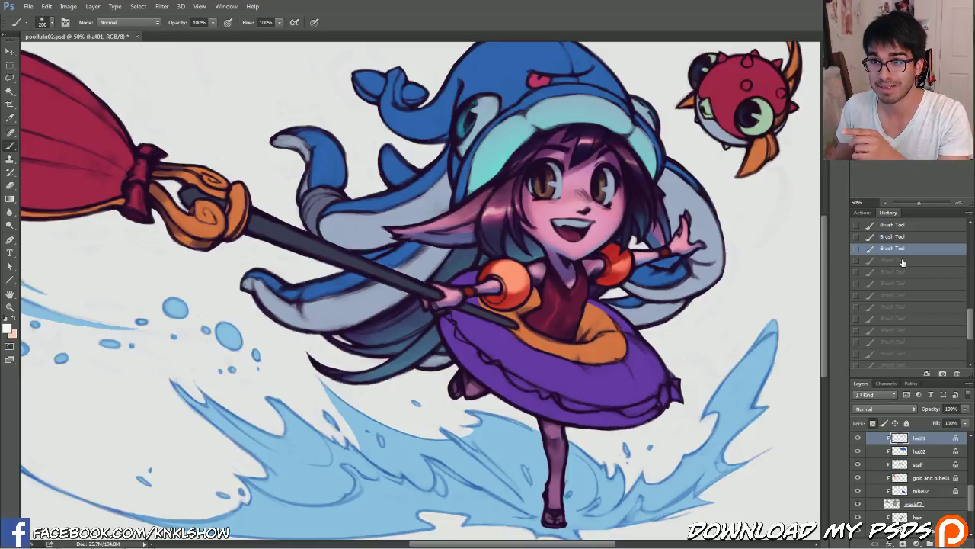
left_click(902, 260)
left_click(899, 295)
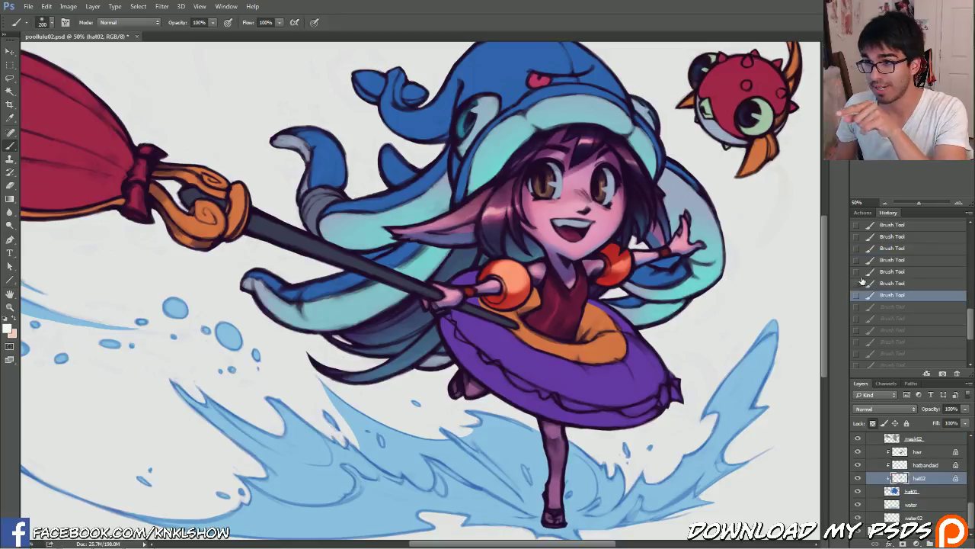
left_click(893, 260)
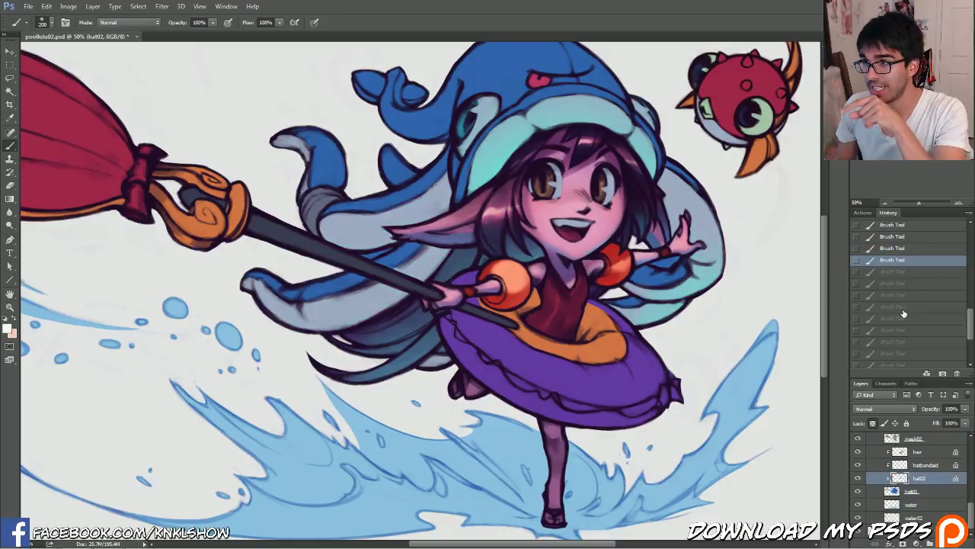
left_click(904, 309)
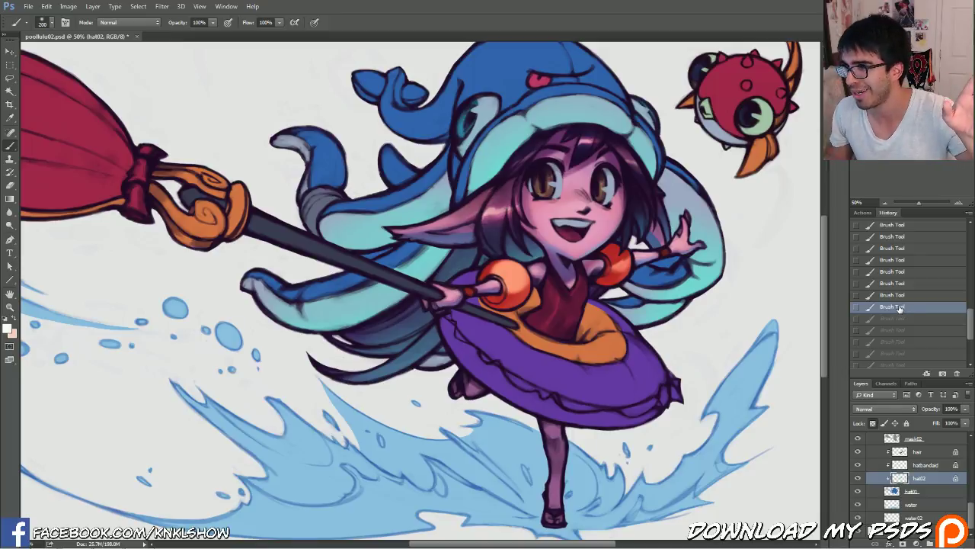
key("ctrl+alt+z")
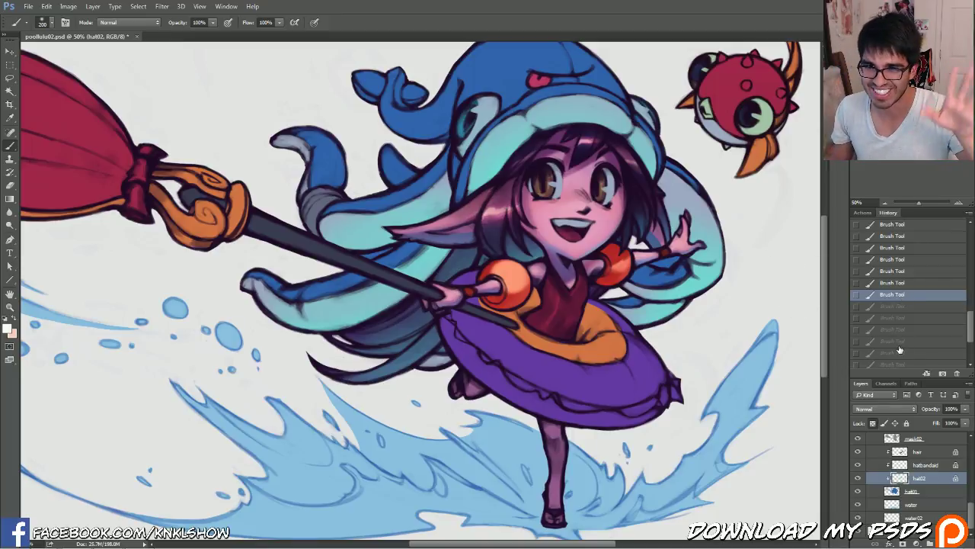
key("ctrl+alt+z")
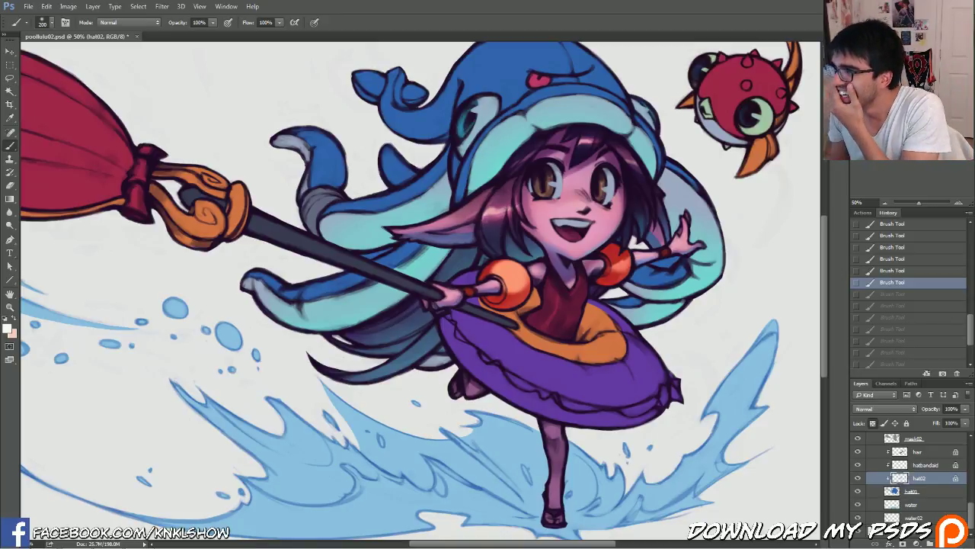
left_click(900, 340)
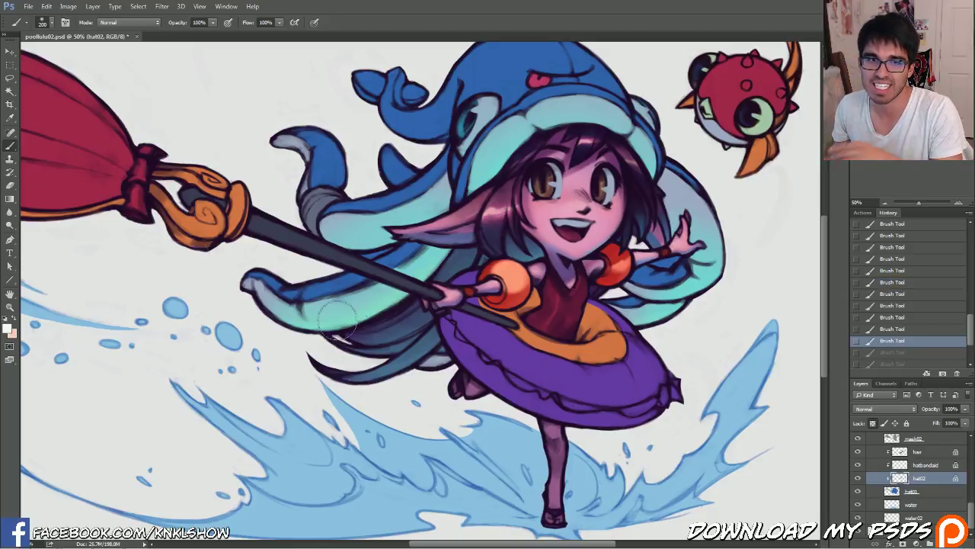
left_click_drag(10, 40, 12, 41)
left_click(10, 52)
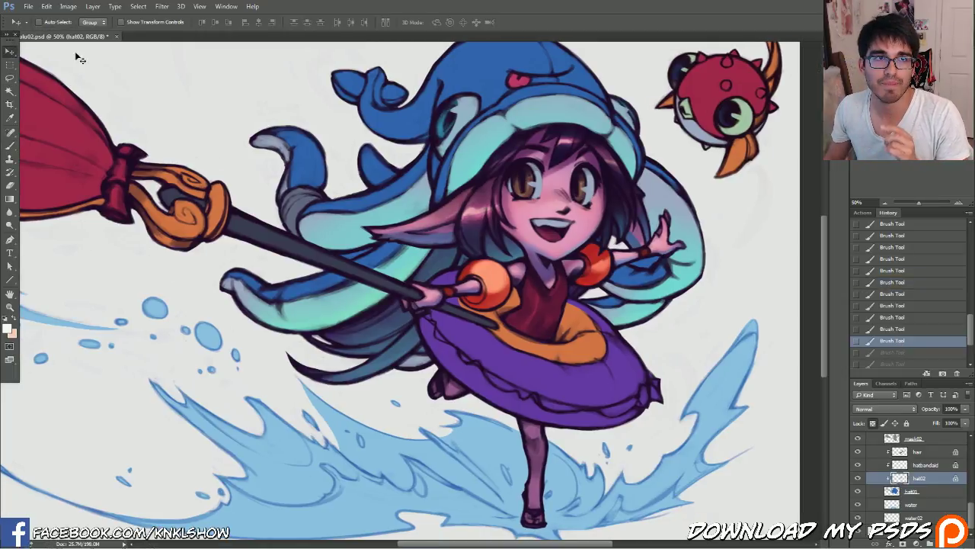
left_click(11, 46)
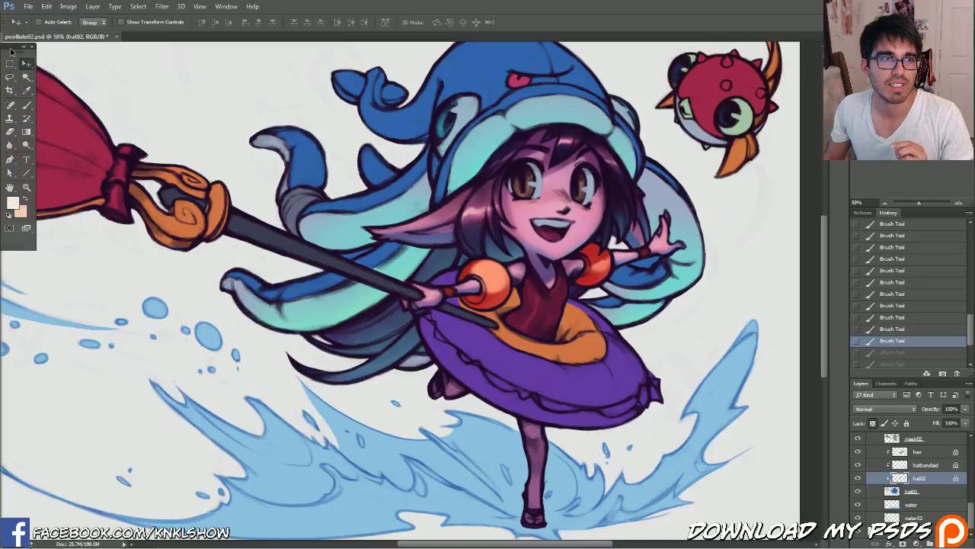
left_click_drag(10, 48, 4, 44)
left_click(5, 35)
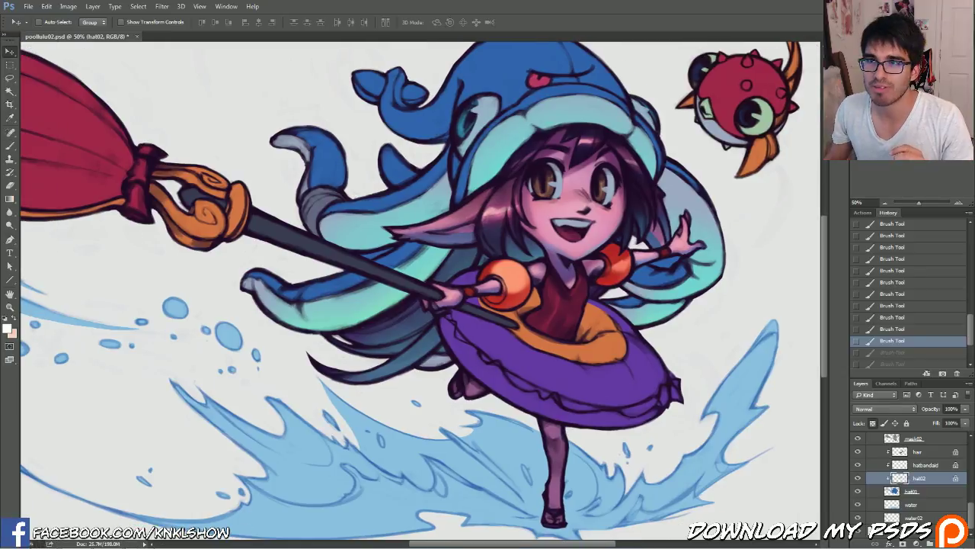
Examine the teal shading on the hat's underside and tentacles by stepping through earlier brush-stroke states and returning to the latest one
left_click(958, 203)
left_click_drag(911, 114, 903, 113)
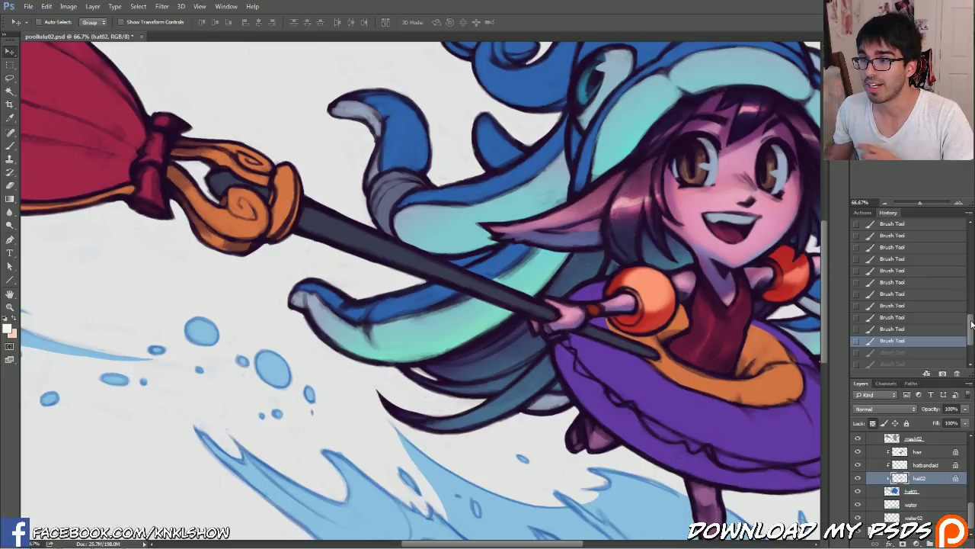
key("ctrl+minus")
left_click_drag(970, 329, 970, 337)
left_click(905, 352)
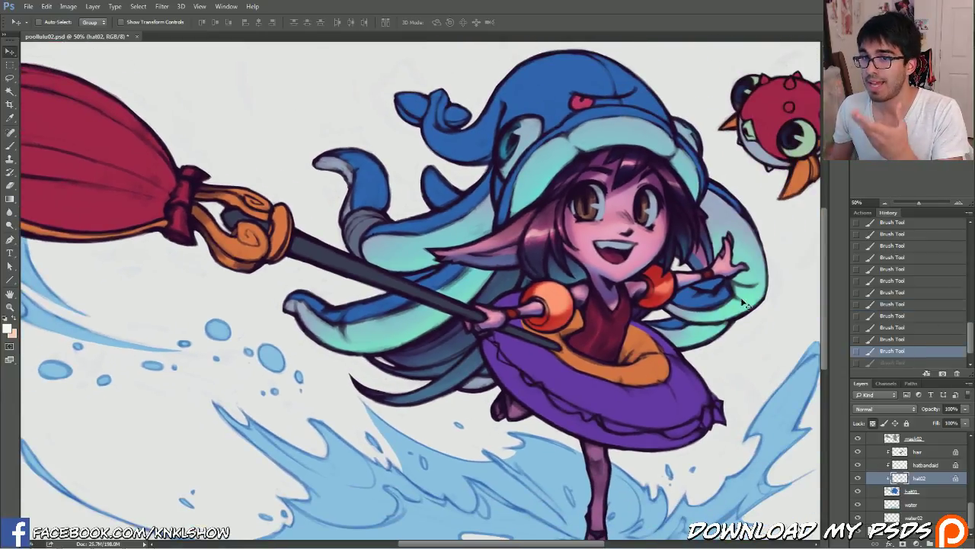
key("ctrl+alt+z")
key("ctrl+alt+z")
key("ctrl+alt+z")
key("ctrl+alt+z")
key("ctrl+alt+z")
left_click(901, 356)
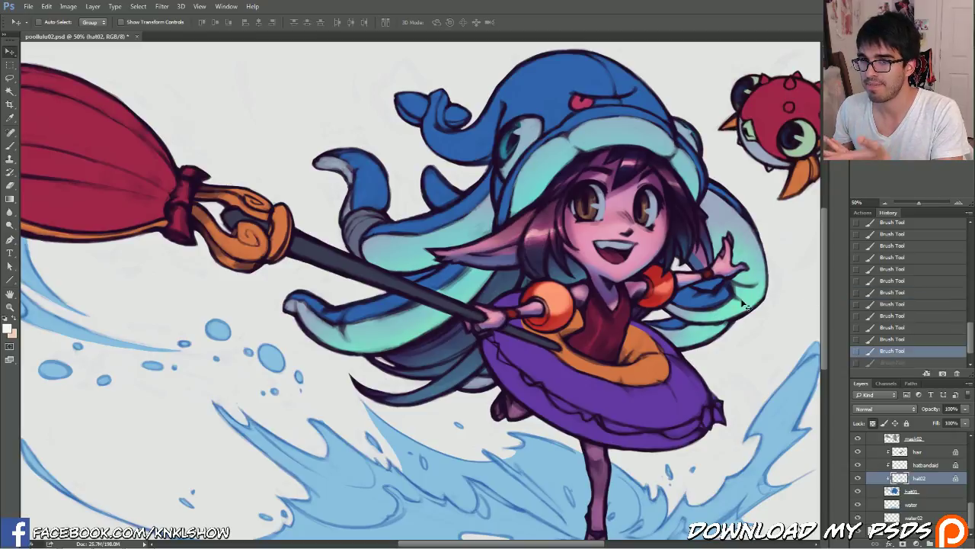
key("ctrl+alt+z")
key("ctrl+alt+z")
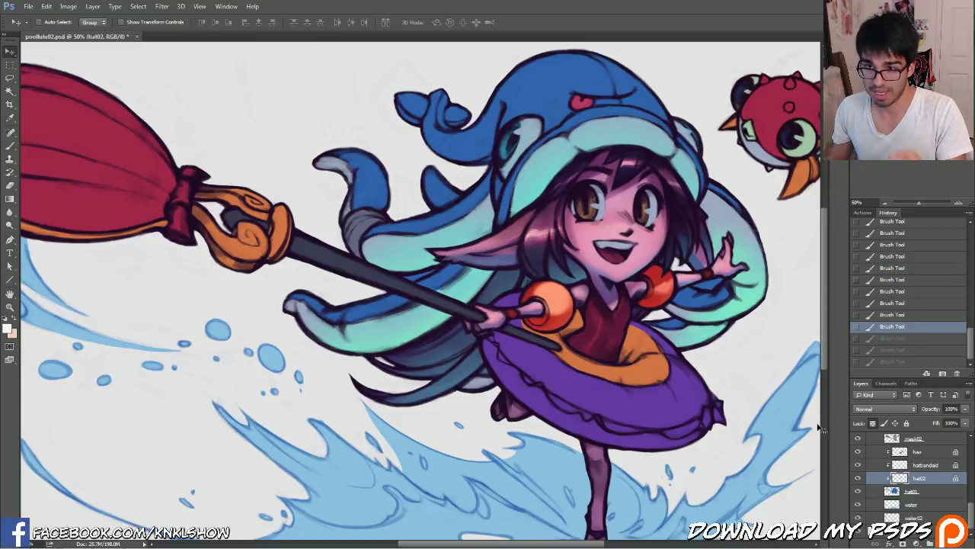
left_click(910, 352)
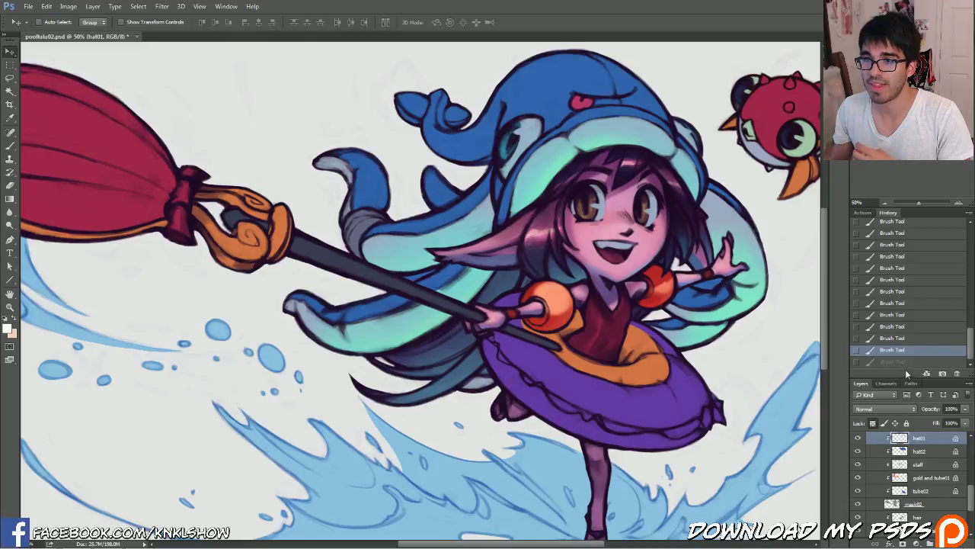
key("ctrl+shift+z")
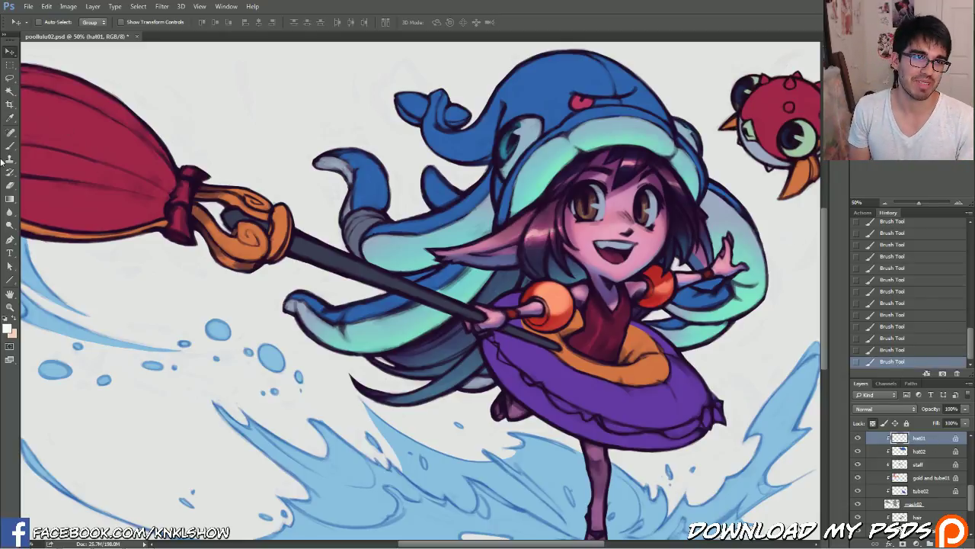
Set the background color to the warm off-white #fdfaef
key("i")
left_click(12, 333)
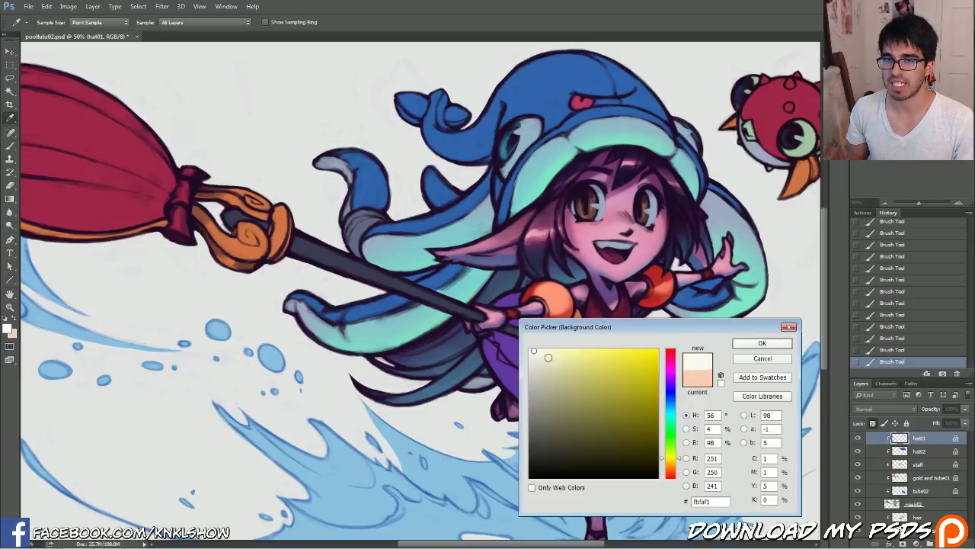
left_click(541, 349)
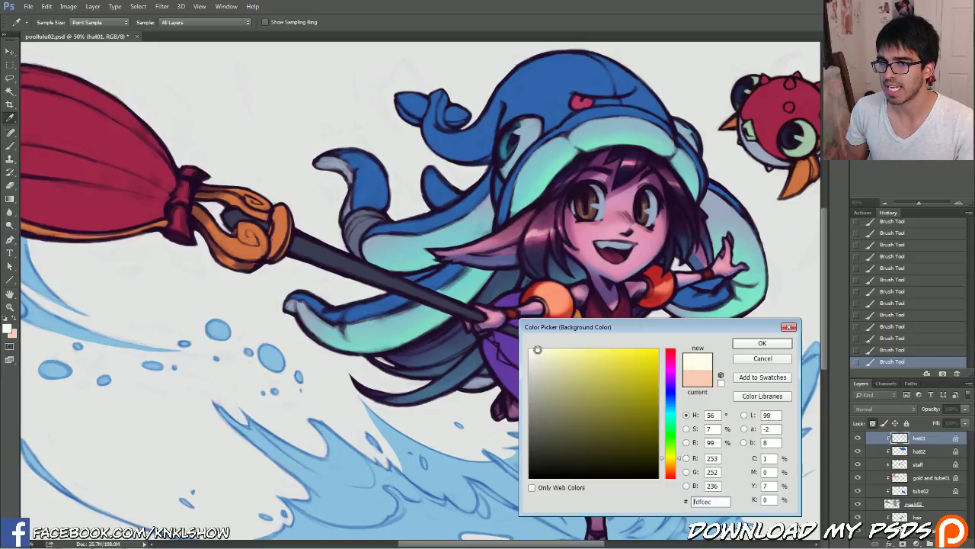
left_click_drag(665, 459, 680, 465)
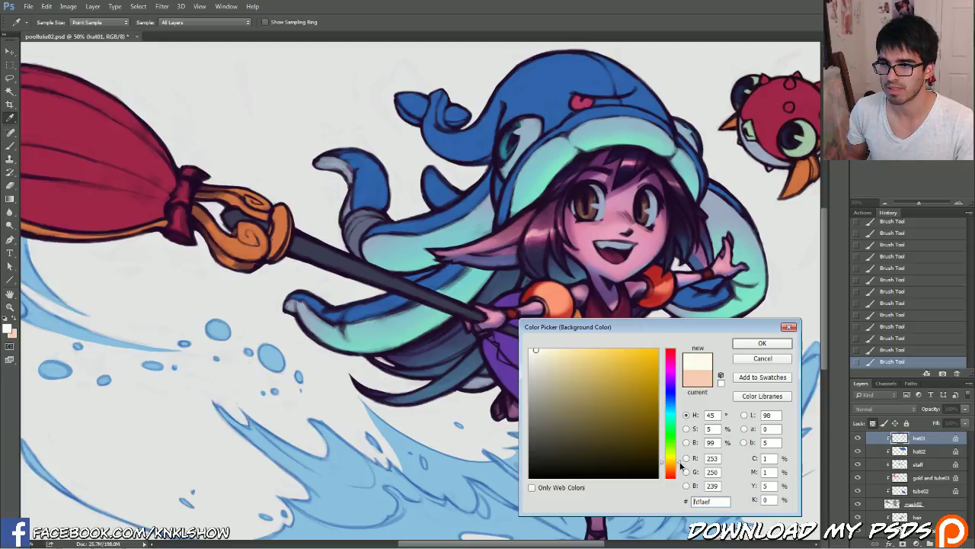
left_click(758, 347)
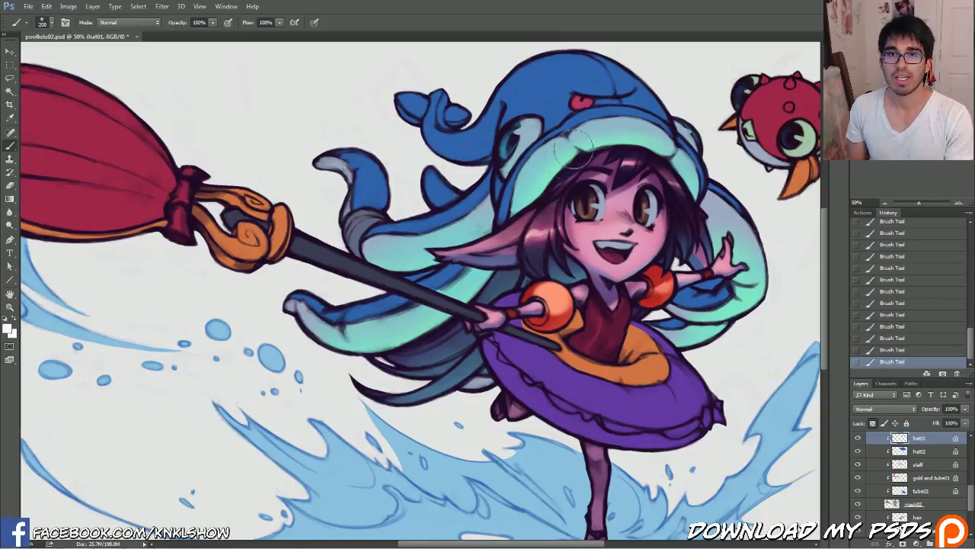
Brush off-white highlights along the hat's pale brim on the hat01 layer, checking the last strokes through the history
mouse_move(665, 138)
left_mouse_down()
mouse_move(600, 120)
mouse_move(639, 124)
mouse_move(609, 119)
left_mouse_up()
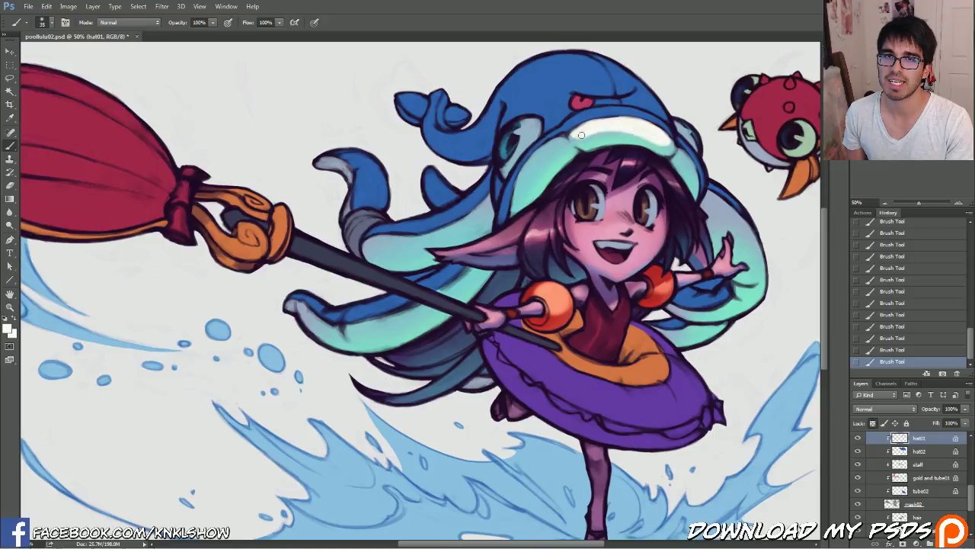
key("bracketright")
mouse_move(557, 146)
left_mouse_down()
mouse_move(540, 149)
mouse_move(528, 177)
mouse_move(530, 167)
left_mouse_up()
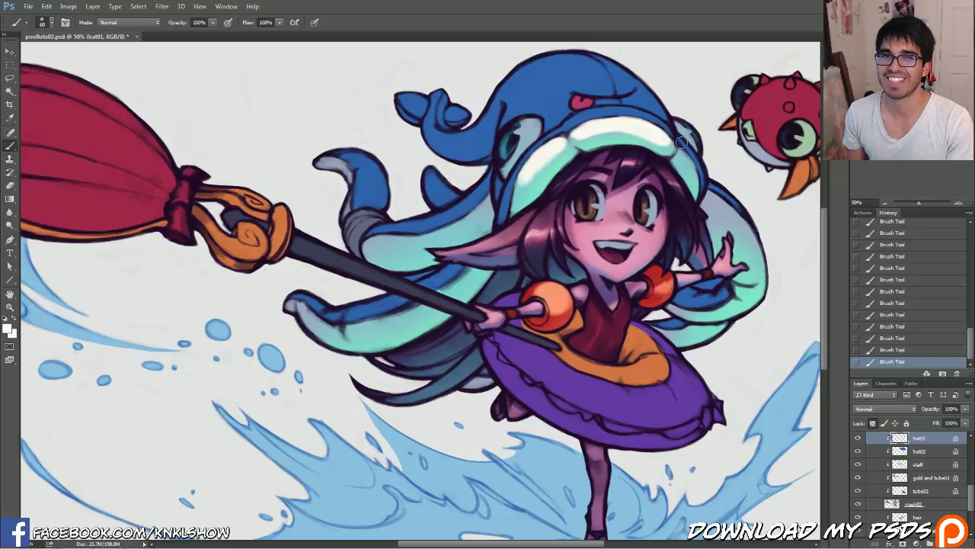
left_click_drag(621, 133, 650, 119)
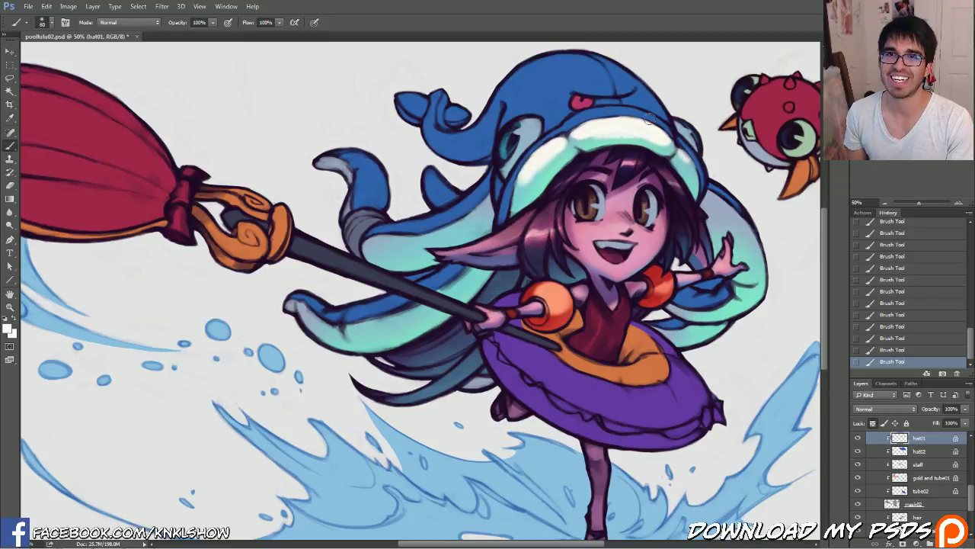
left_click(897, 348)
left_click(895, 339)
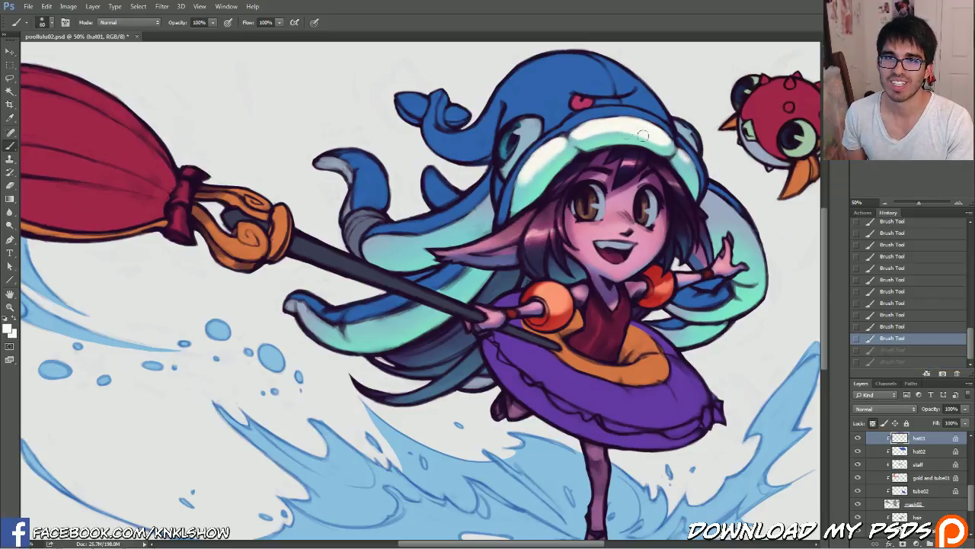
key("ctrl+shift+z")
key("ctrl+shift+z")
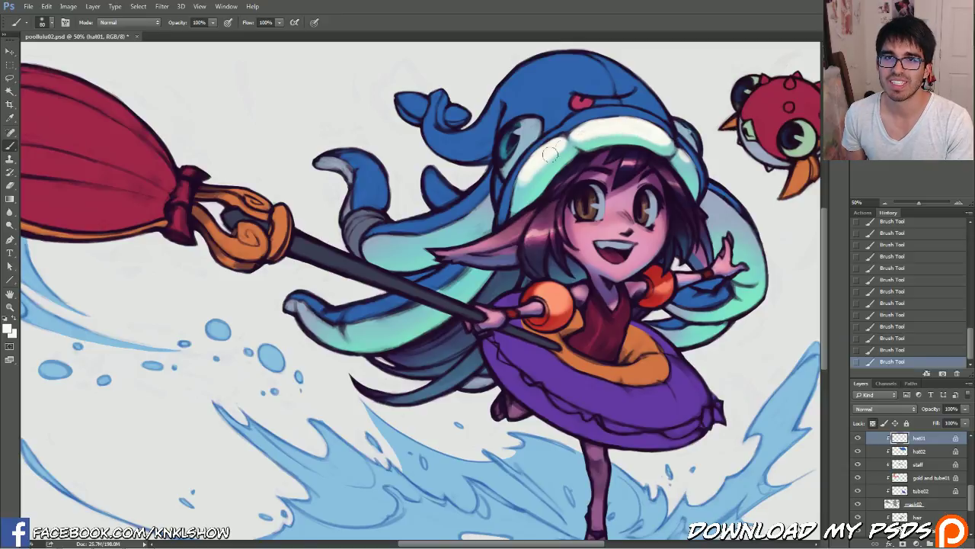
key("bracketleft")
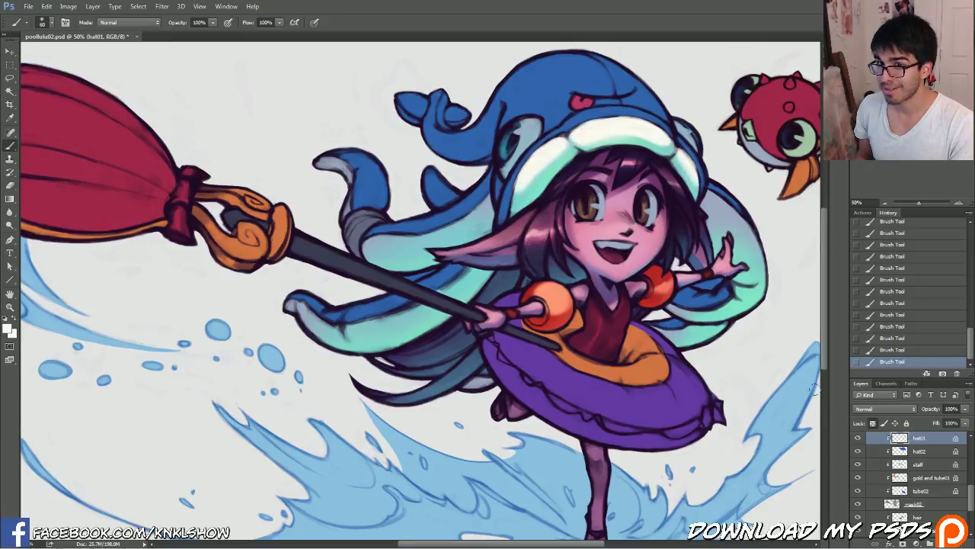
Paint off-white highlights along the pale undersides of the hat's tentacles on the lower hat02 layer, just below hatbandaid
scroll(969, 509, "down", 1)
left_click(934, 516)
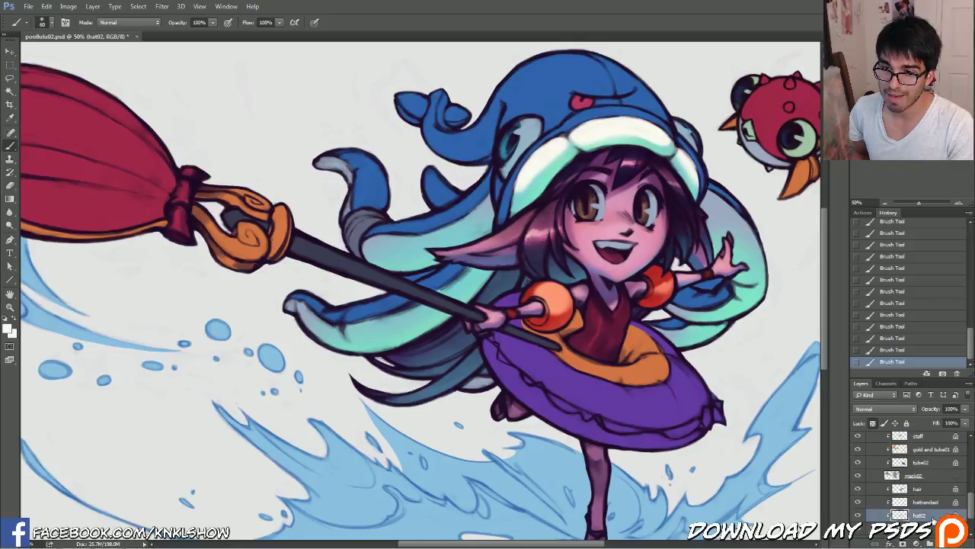
key("bracketright")
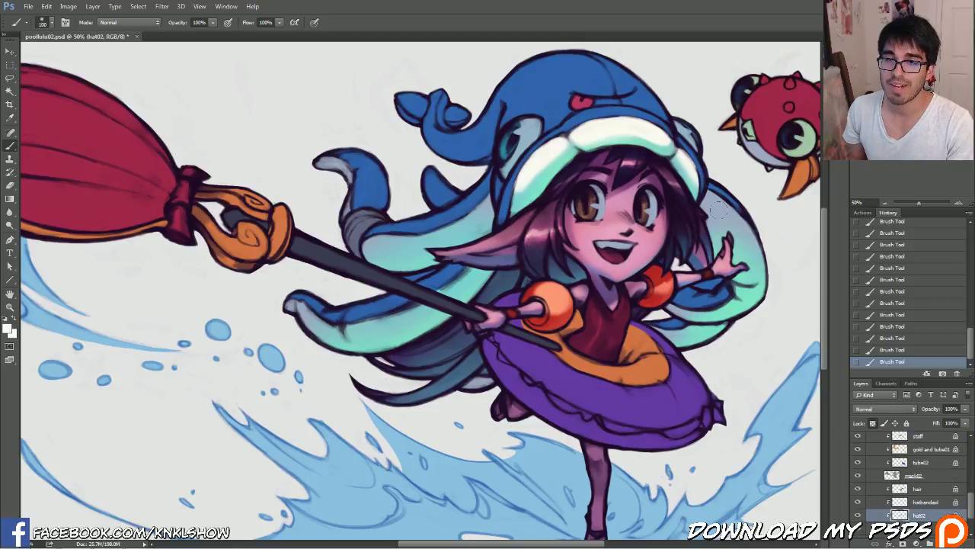
key("bracketleft")
mouse_move(714, 208)
left_mouse_down()
mouse_move(745, 255)
mouse_move(716, 214)
left_mouse_up()
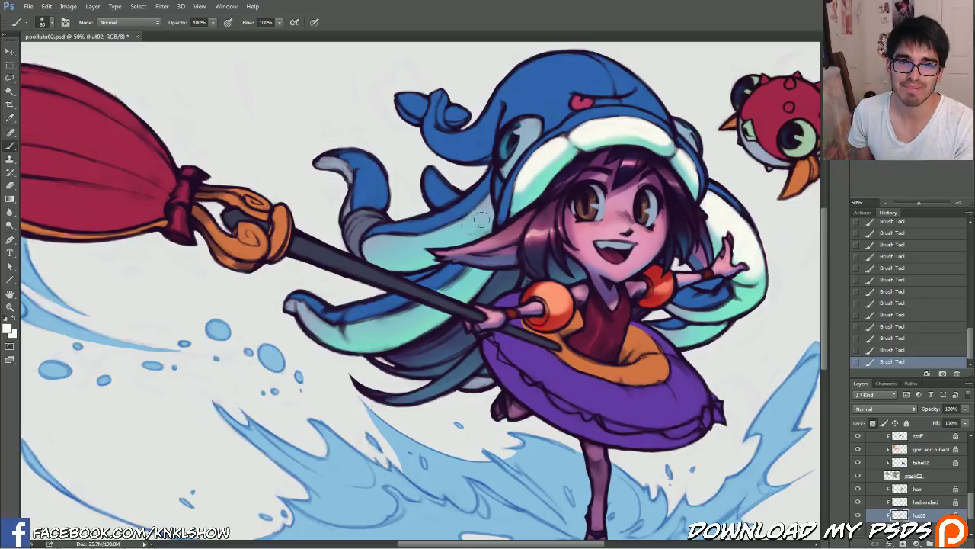
mouse_move(476, 215)
left_mouse_down()
mouse_move(427, 240)
mouse_move(369, 246)
left_mouse_up()
left_click_drag(476, 272, 350, 321)
key("bracketleft")
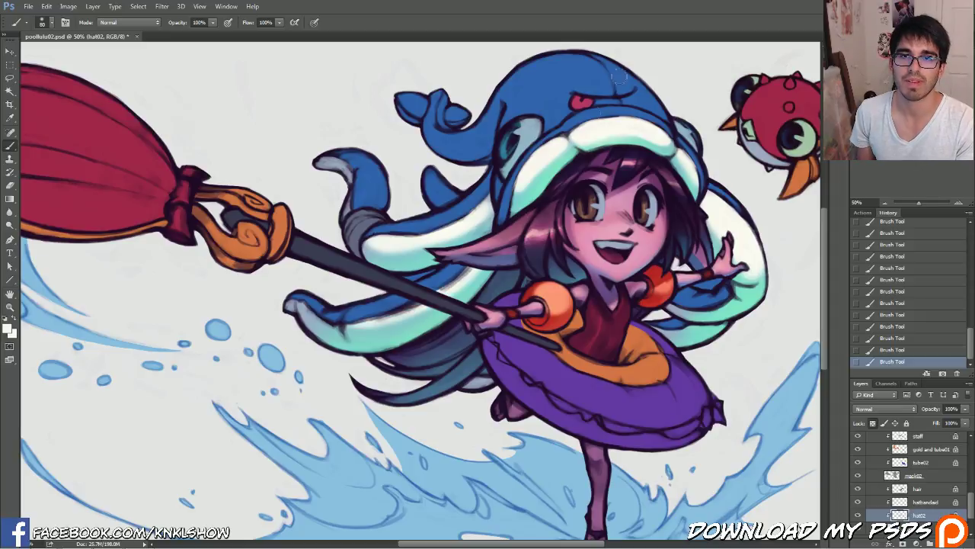
Examine the hat's new off-white highlights in the full illustration and close up
key("ctrl+minus")
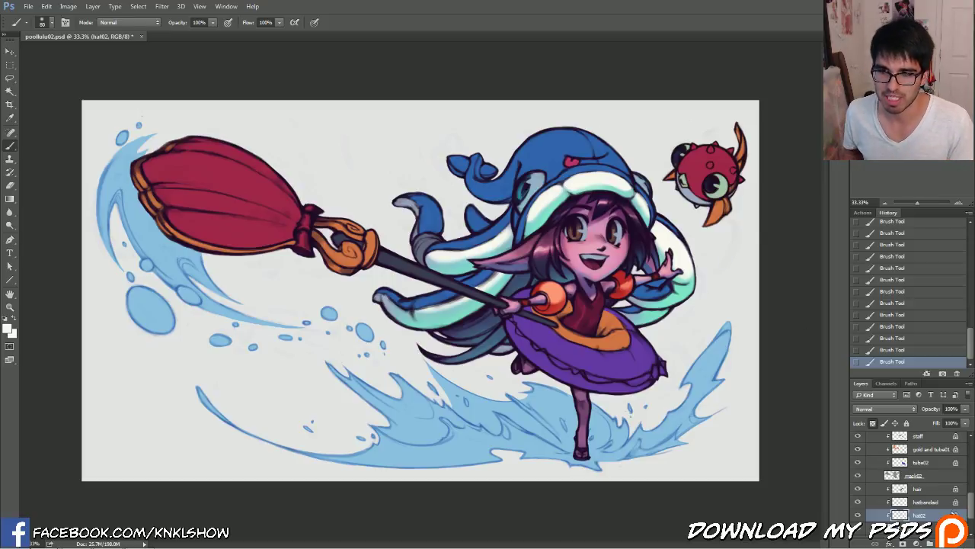
left_click_drag(970, 507, 970, 514)
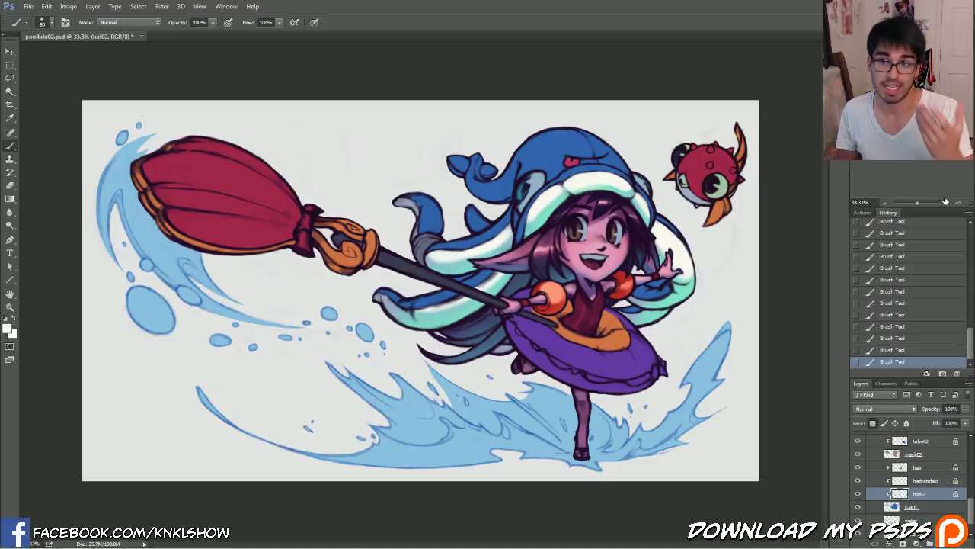
key("ctrl+plus")
key("ctrl+plus")
mouse_move(702, 240)
left_mouse_down()
mouse_move(518, 301)
mouse_move(506, 295)
left_mouse_up()
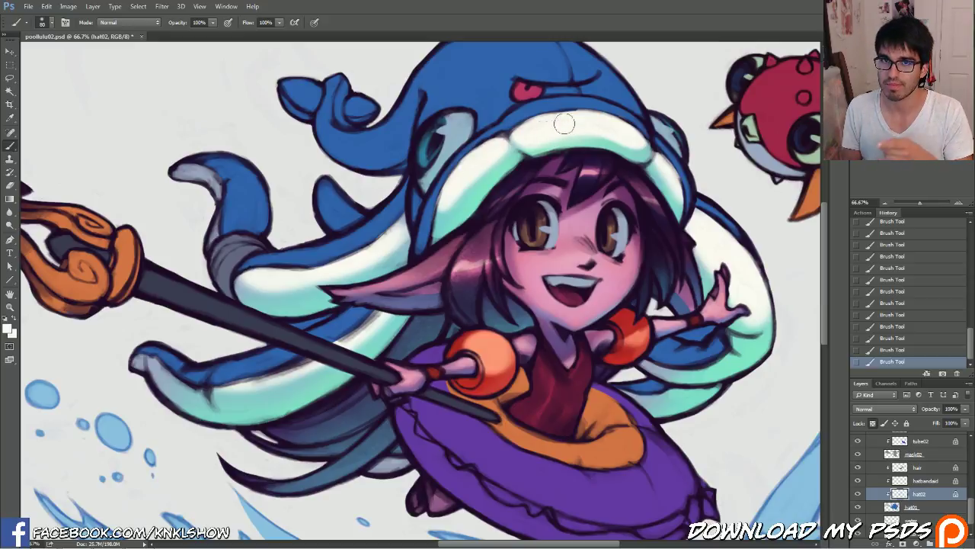
left_click(10, 51)
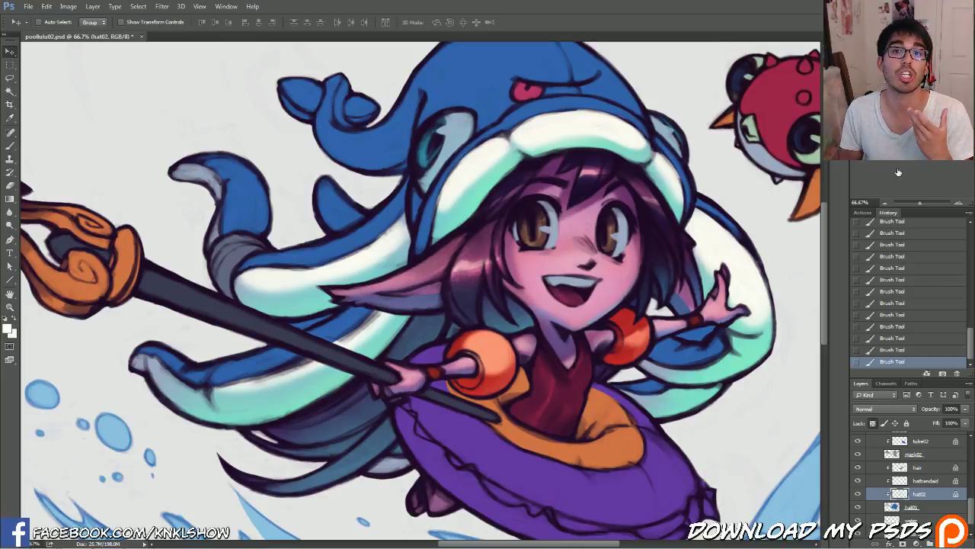
left_click(885, 203)
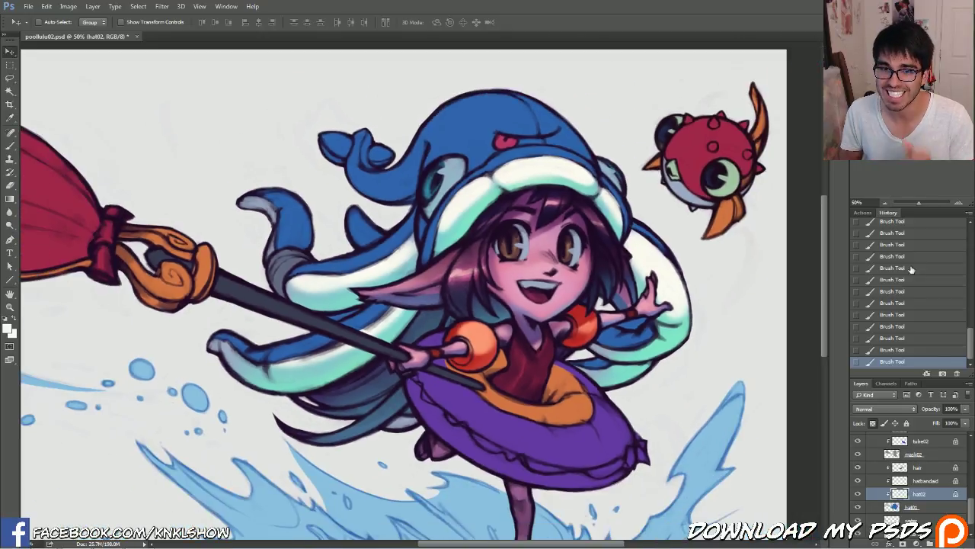
Make the tube02 layer active and pick up the swim tube's purple as the foreground color
left_click(970, 516)
scroll(929, 487, "up", 5)
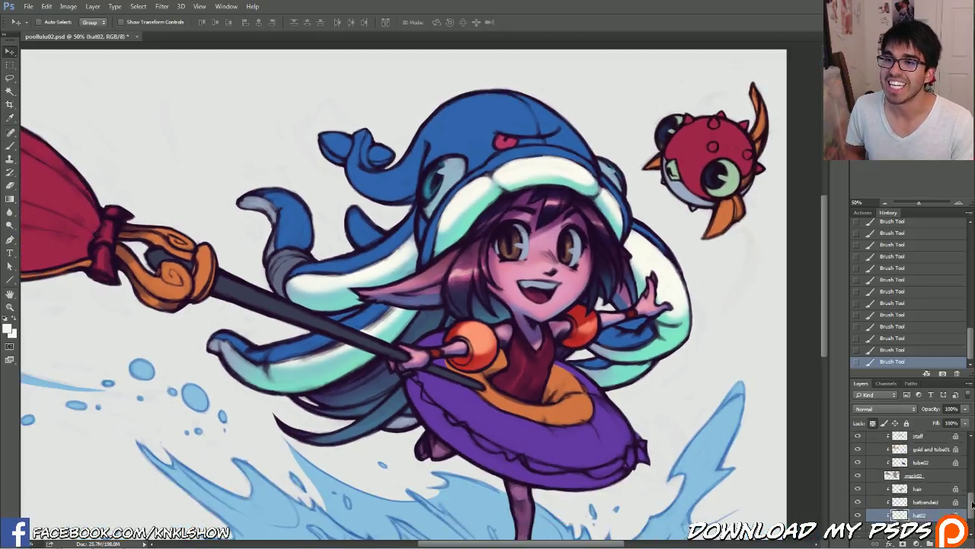
left_click(921, 502)
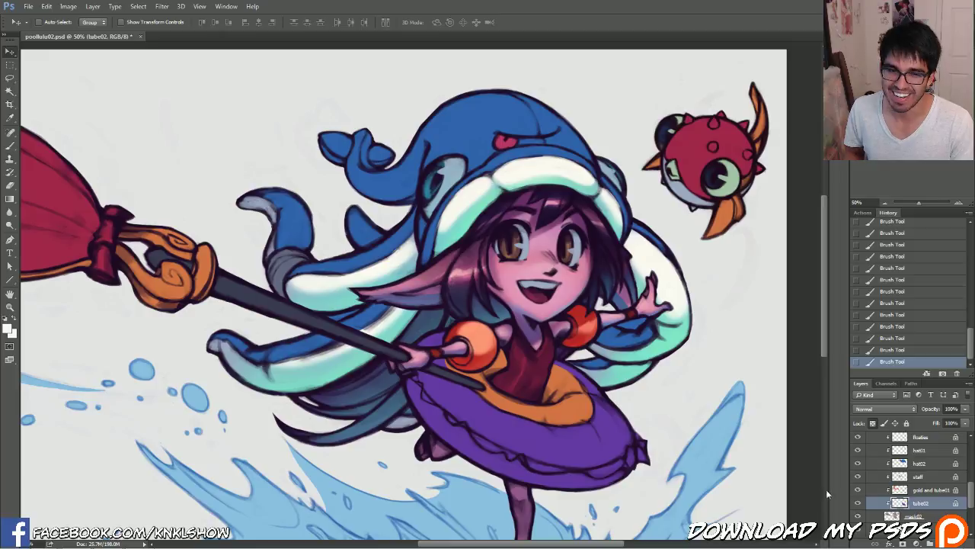
key("b")
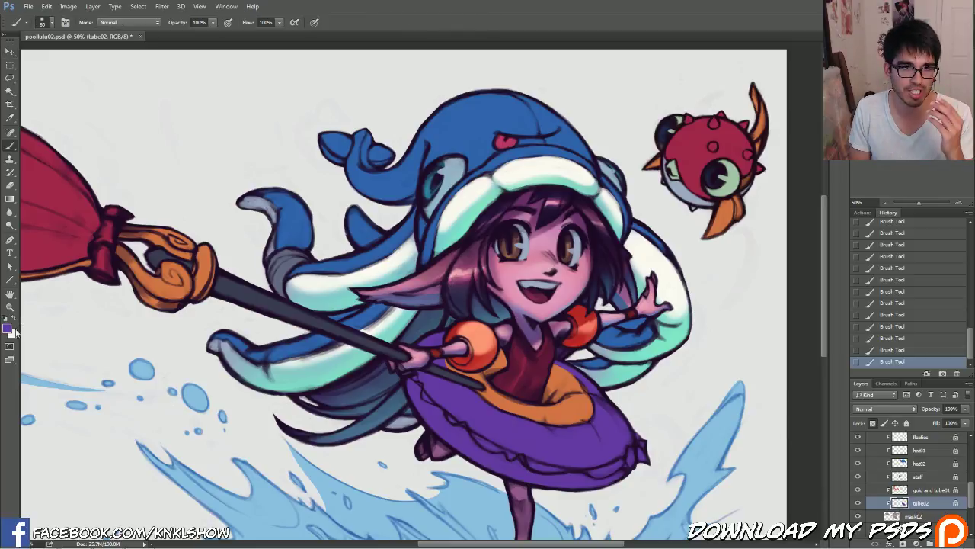
left_click_drag(732, 303, 766, 222)
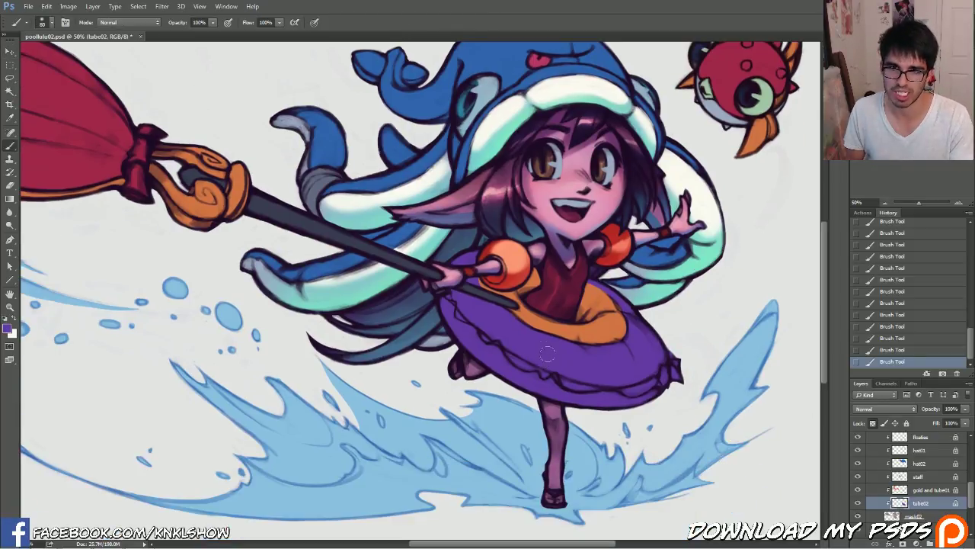
Set the foreground color to the dark purple #432274 and fill the swim tube on the tube02 layer with it
left_click(7, 329)
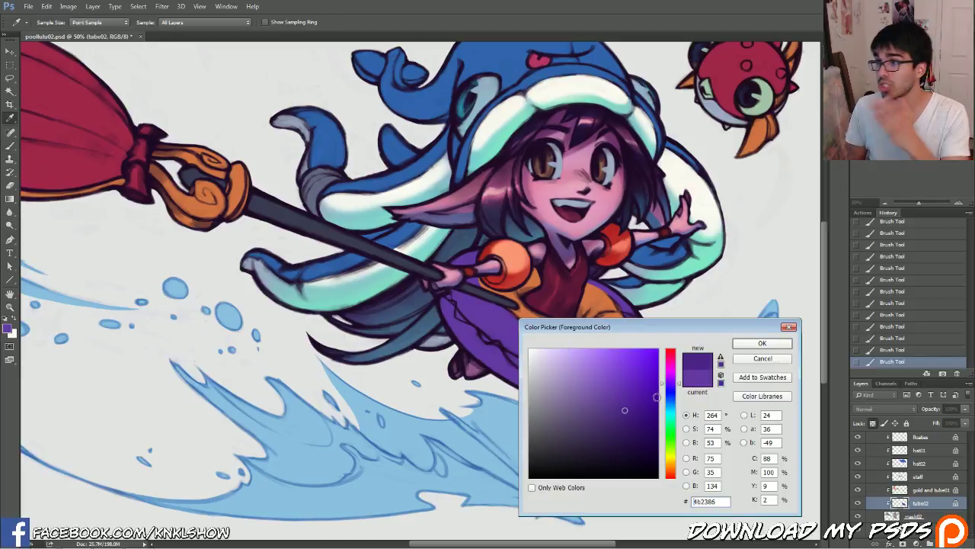
left_click_drag(691, 326, 856, 323)
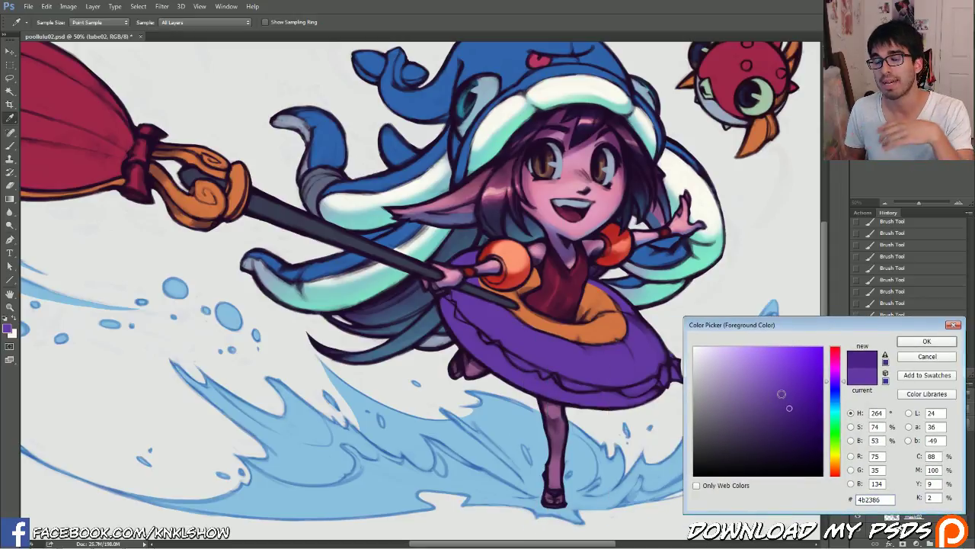
mouse_move(791, 406)
left_mouse_down()
mouse_move(762, 360)
mouse_move(780, 367)
left_mouse_up()
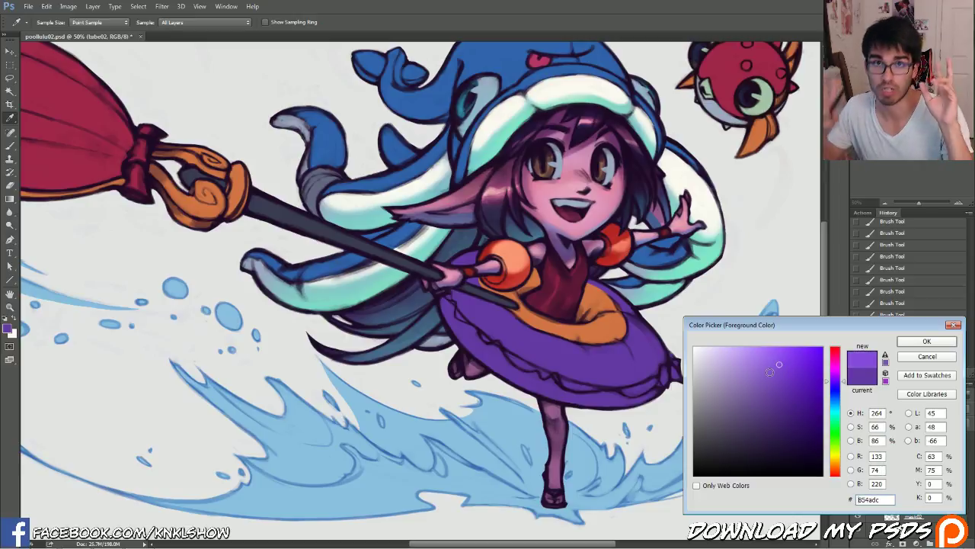
mouse_move(793, 398)
left_mouse_down()
mouse_move(775, 435)
mouse_move(786, 416)
left_mouse_up()
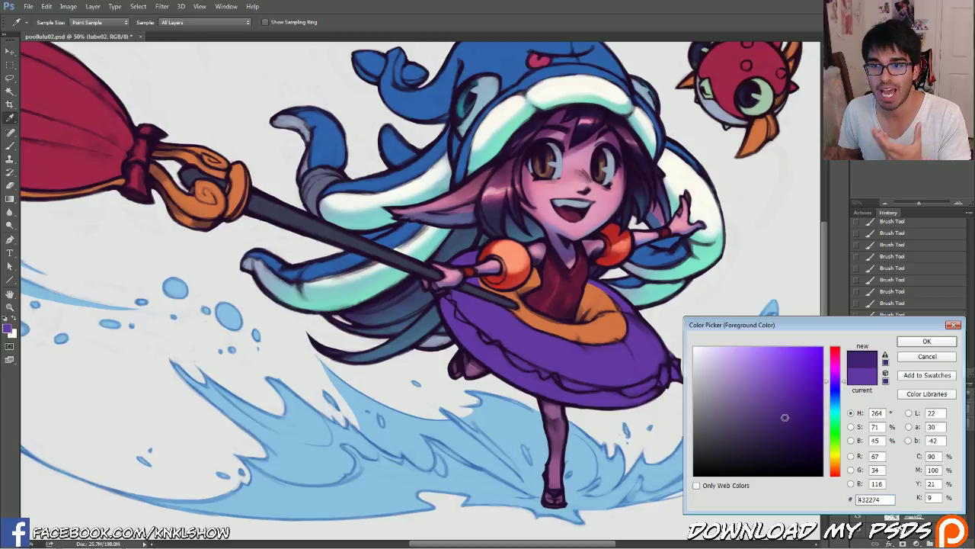
left_click(927, 343)
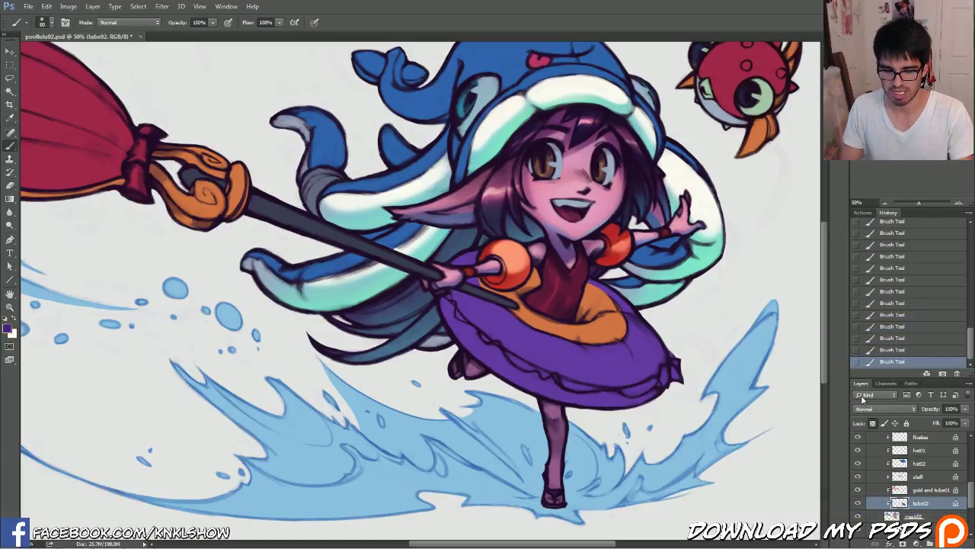
key("shift+BackSpace")
key("Return")
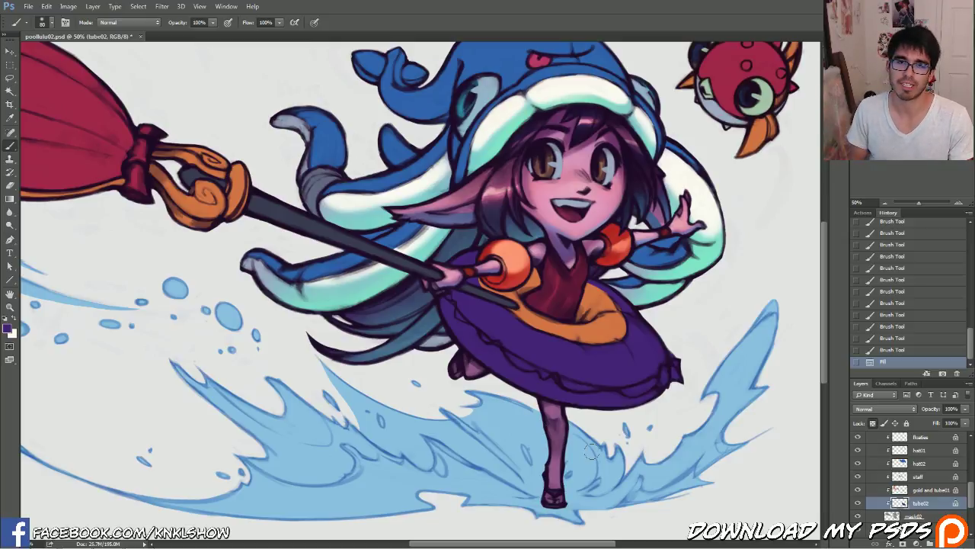
left_click(11, 329)
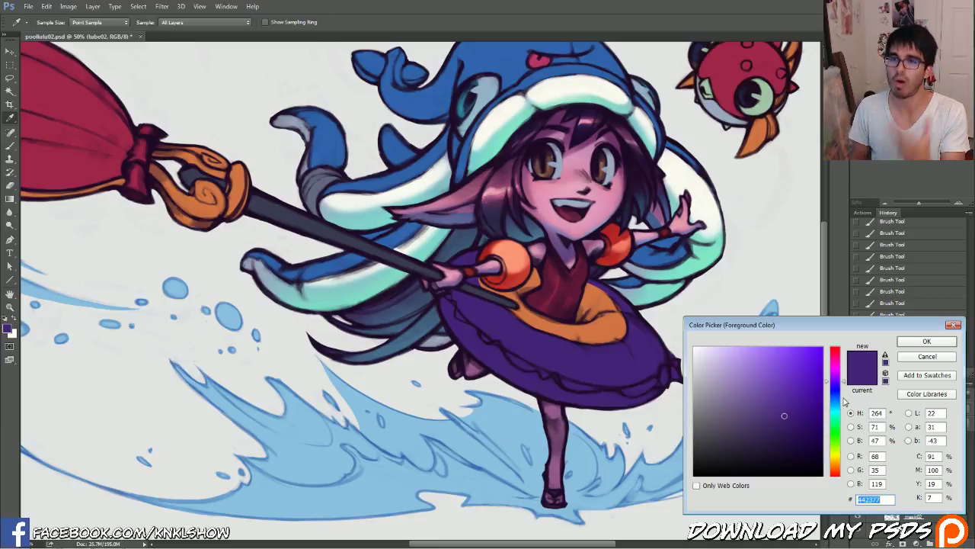
left_click(841, 408)
left_click(927, 357)
Make the water layer active and lock its transparent pixels
left_click_drag(971, 498, 972, 511)
scroll(971, 512, "down", 1)
left_click(914, 518)
left_click(873, 423)
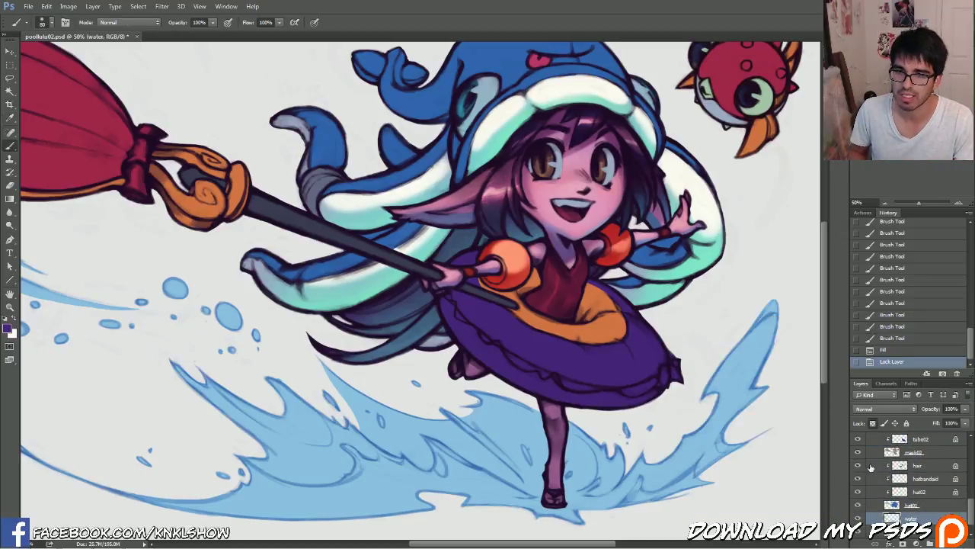
Sample the mint green from the hat's tentacle and brush it across the base of the water splash at brush size 800
left_click(329, 303, "alt")
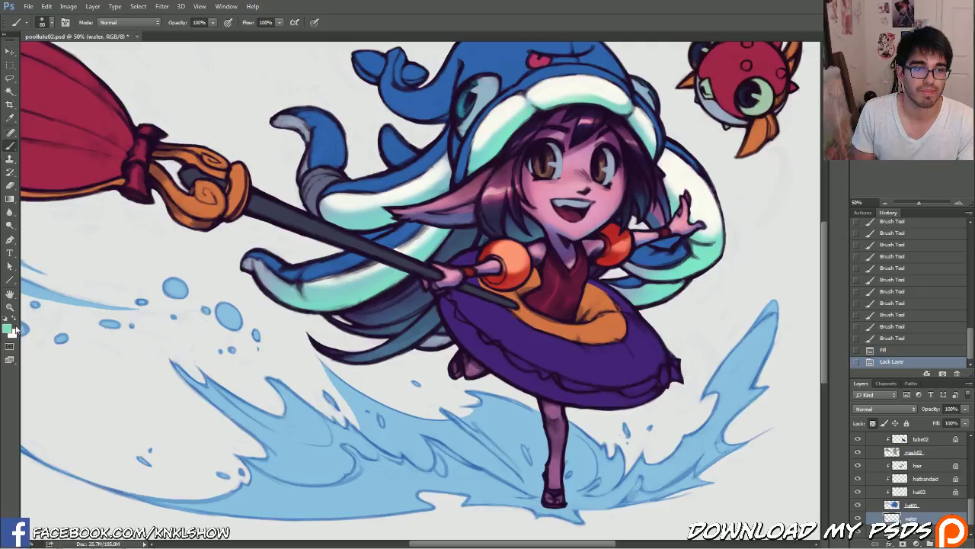
key("bracketright")
key("bracketright")
key("bracketright")
key("bracketright")
key("bracketright")
key("bracketright")
key("bracketright")
key("bracketright")
key("bracketright")
key("bracketright")
key("bracketright")
key("bracketright")
key("bracketright")
key("bracketright")
key("bracketright")
key("bracketright")
mouse_move(488, 505)
left_mouse_down()
mouse_move(598, 518)
mouse_move(535, 508)
mouse_move(374, 513)
mouse_move(633, 503)
left_mouse_up()
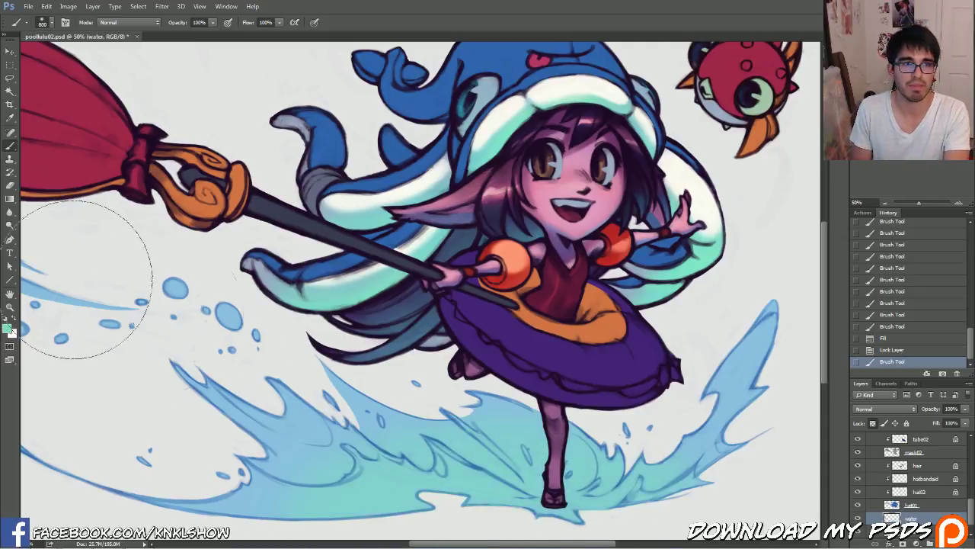
Set the foreground color to the lighter mint #a0ece0 and paint it along the bottom of the splash with a large soft brush
left_click(9, 328)
left_click_drag(747, 367, 736, 356)
left_click(843, 415)
left_click(926, 341)
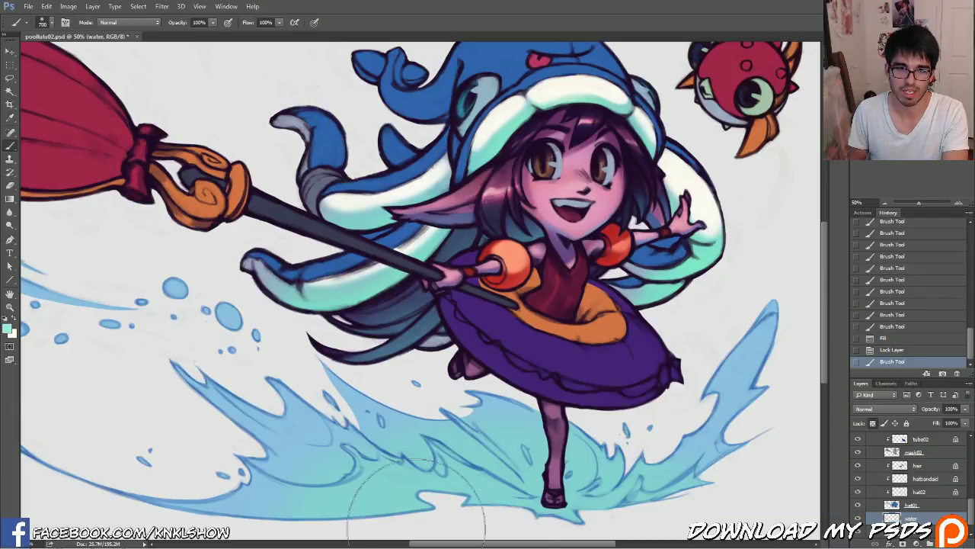
left_click_drag(338, 536, 599, 537)
With a smaller brush, paint light mint strokes into the splash beside the standing leg and up the tall wave under the outstretched hand
key("bracketleft")
key("bracketleft")
key("bracketleft")
key("bracketleft")
key("bracketleft")
key("bracketleft")
key("bracketleft")
key("bracketleft")
key("bracketleft")
key("bracketleft")
key("bracketleft")
key("bracketleft")
key("bracketleft")
key("bracketleft")
key("bracketleft")
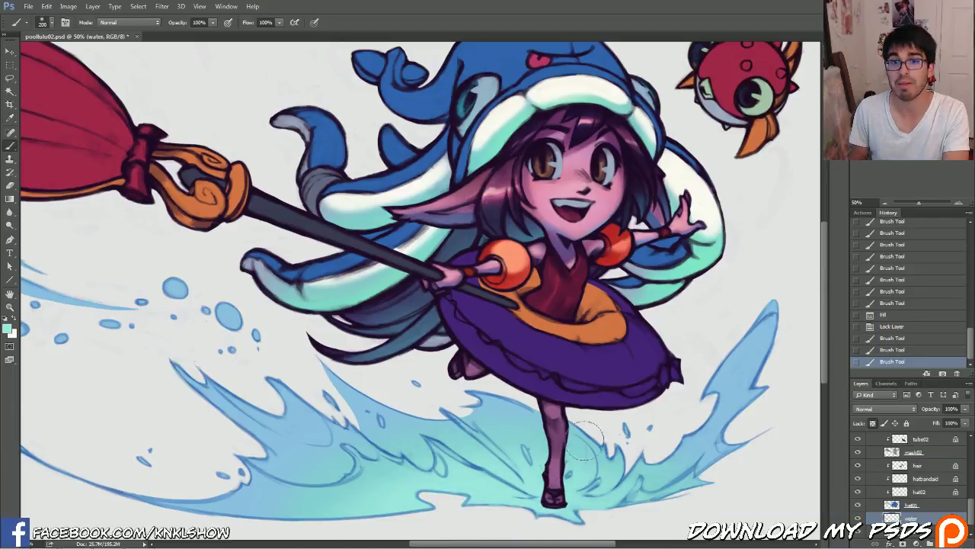
left_click_drag(573, 430, 595, 447)
left_click_drag(625, 476, 640, 441)
mouse_move(621, 487)
left_mouse_down()
mouse_move(661, 470)
mouse_move(707, 427)
left_mouse_up()
left_click_drag(697, 442, 733, 355)
Paint fine light mint streaks along the waves trailing behind the character's standing leg
key("bracketleft")
left_click_drag(488, 450, 450, 433)
left_click_drag(501, 472, 457, 448)
mouse_move(426, 445)
left_mouse_down()
mouse_move(375, 439)
mouse_move(358, 451)
mouse_move(379, 432)
left_mouse_up()
key("bracketright")
key("bracketright")
left_click_drag(377, 433, 347, 404)
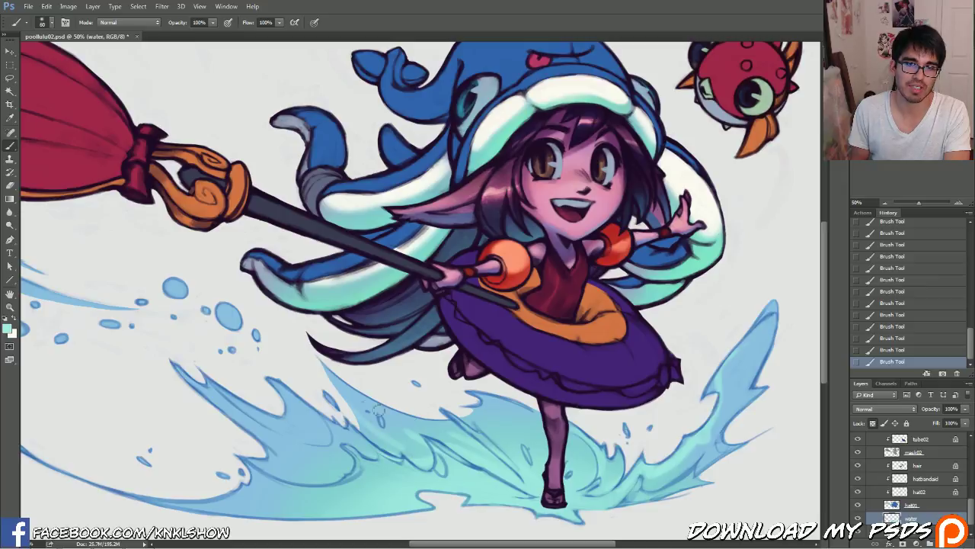
Set the foreground color to a near-white mint and brush a wide soft glow around the standing foot
key("bracketright")
key("bracketright")
key("bracketright")
key("bracketright")
key("bracketright")
key("bracketright")
key("bracketright")
key("bracketright")
key("bracketright")
key("bracketright")
key("bracketright")
key("bracketright")
key("bracketright")
key("bracketright")
key("bracketright")
key("bracketright")
key("bracketright")
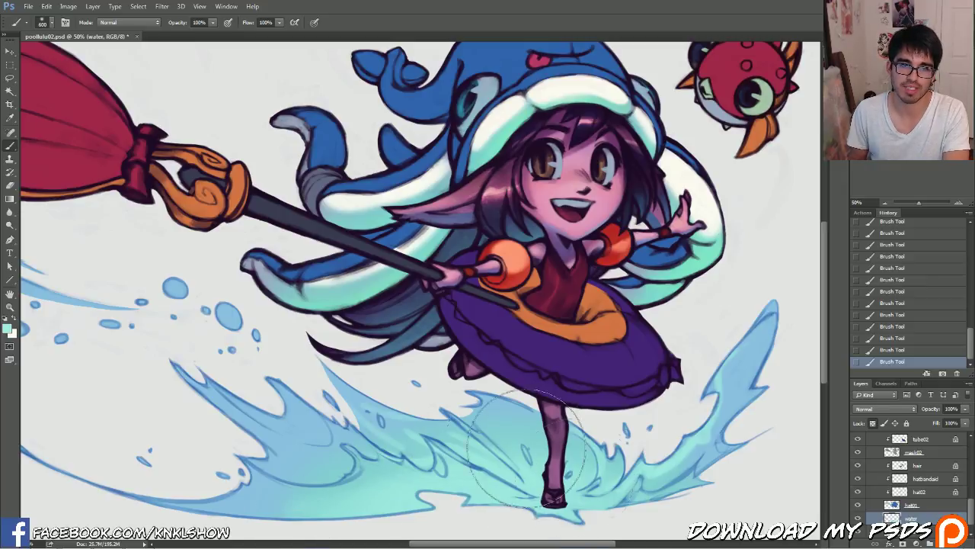
left_click(8, 329)
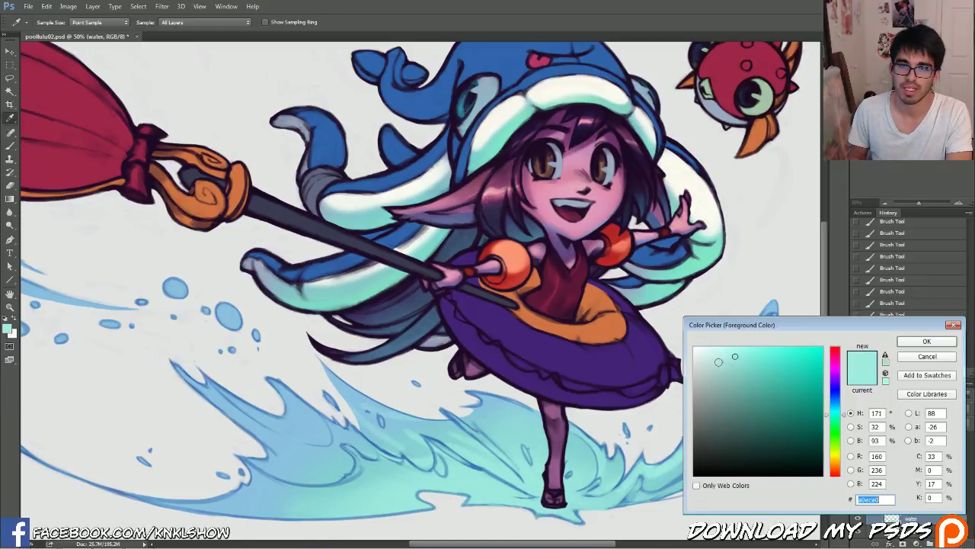
left_click(931, 343)
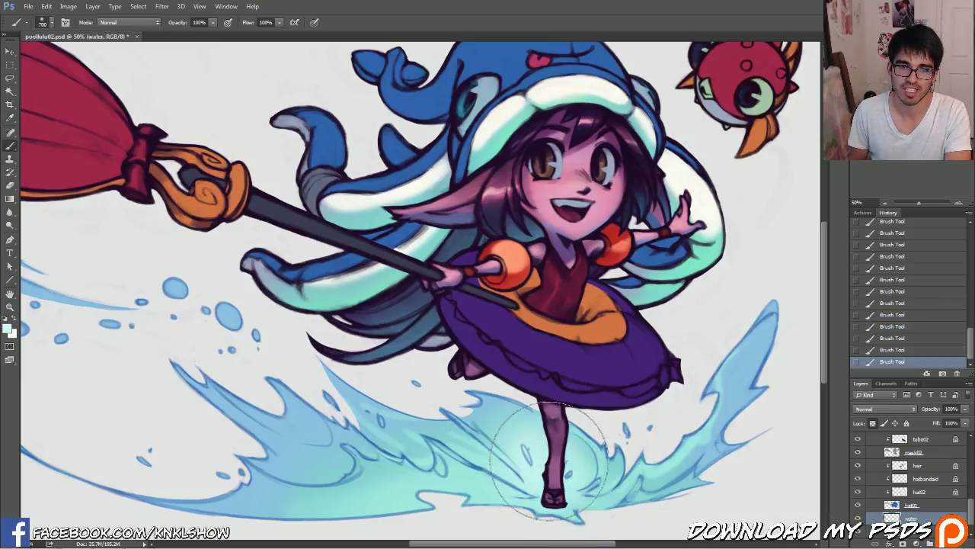
Undo the last wide glow stroke and paint smaller near-white highlights in the splash around the foot
key("ctrl+z")
key("bracketleft")
key("bracketleft")
key("bracketleft")
key("bracketleft")
key("bracketleft")
key("bracketright")
mouse_move(534, 474)
left_mouse_down()
mouse_move(567, 465)
mouse_move(526, 461)
left_mouse_up()
key("bracketleft")
key("bracketleft")
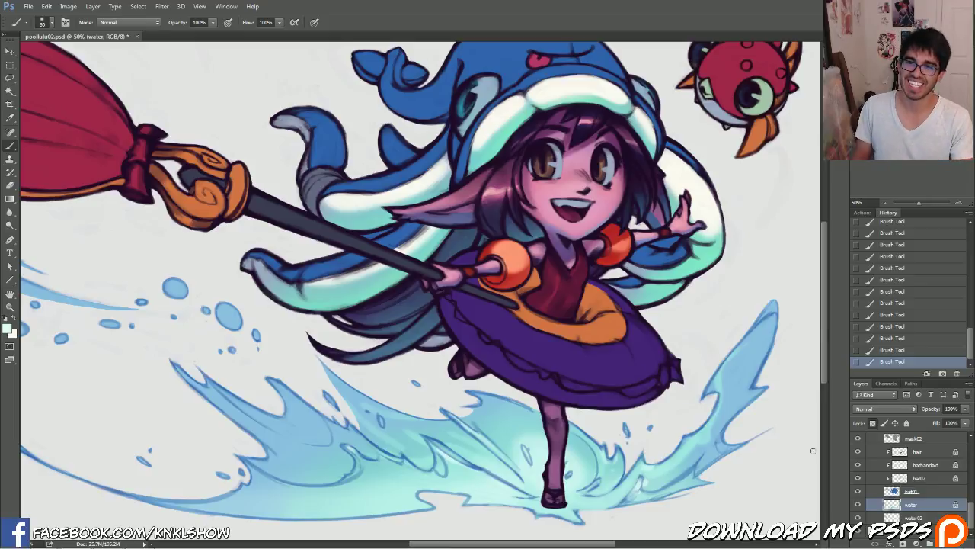
Reactivate the tube02 layer and sample the swim tube's dark purple as the foreground color
scroll(934, 485, "up", 1)
scroll(937, 488, "up", 3)
left_click(925, 478)
left_click(418, 356, "alt")
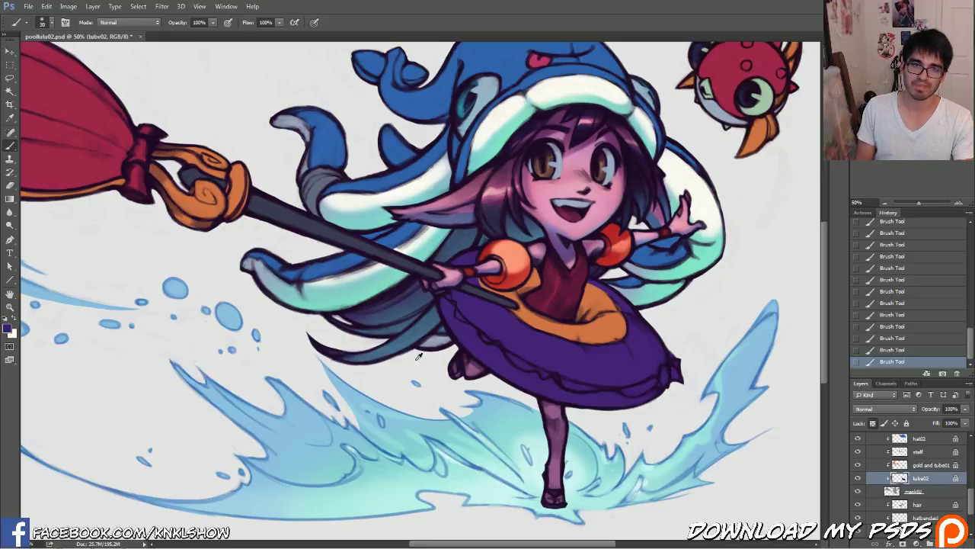
Set the foreground color to the muted blue #396d94
left_click(9, 328)
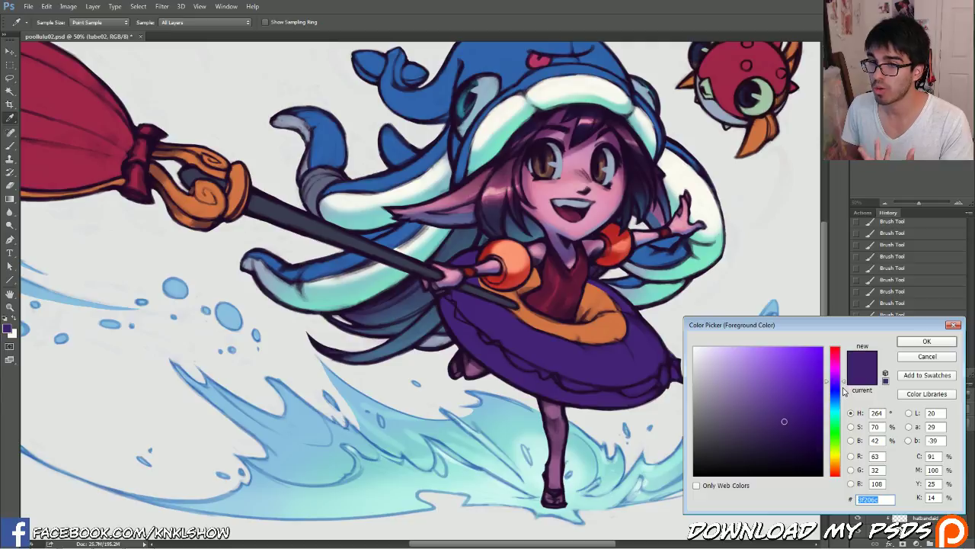
left_click_drag(844, 388, 844, 403)
left_click(760, 391)
left_click(841, 406)
mouse_move(765, 396)
left_mouse_down()
mouse_move(775, 409)
mouse_move(772, 401)
left_mouse_up()
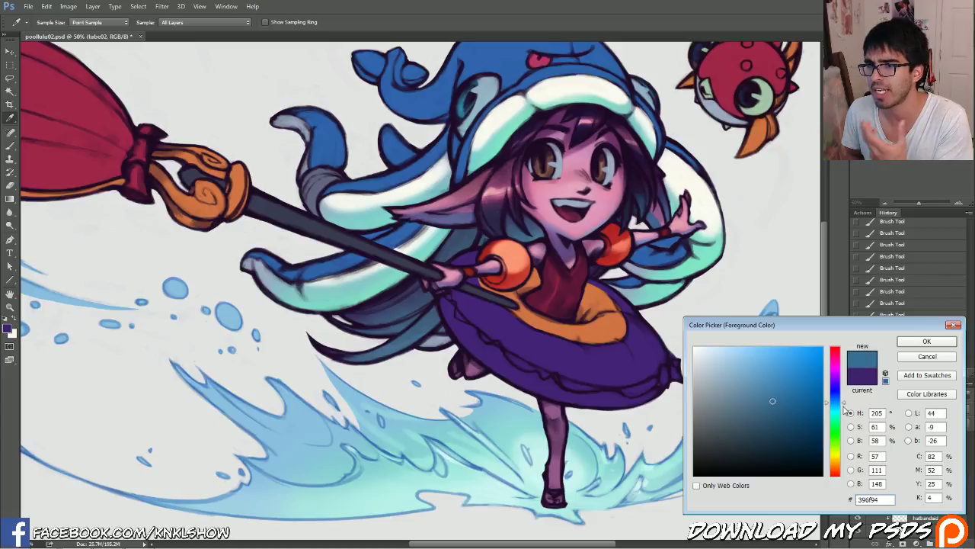
left_click_drag(843, 404, 847, 406)
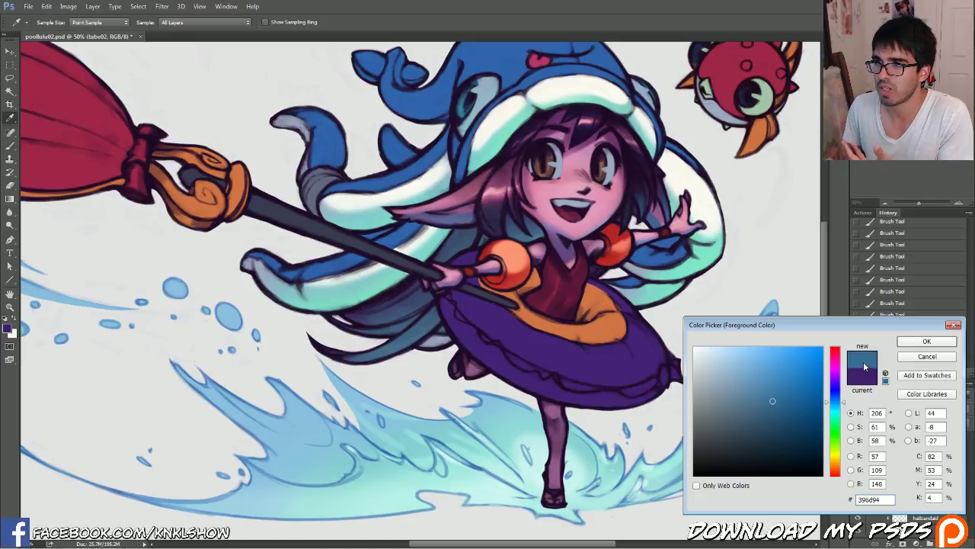
left_click(927, 342)
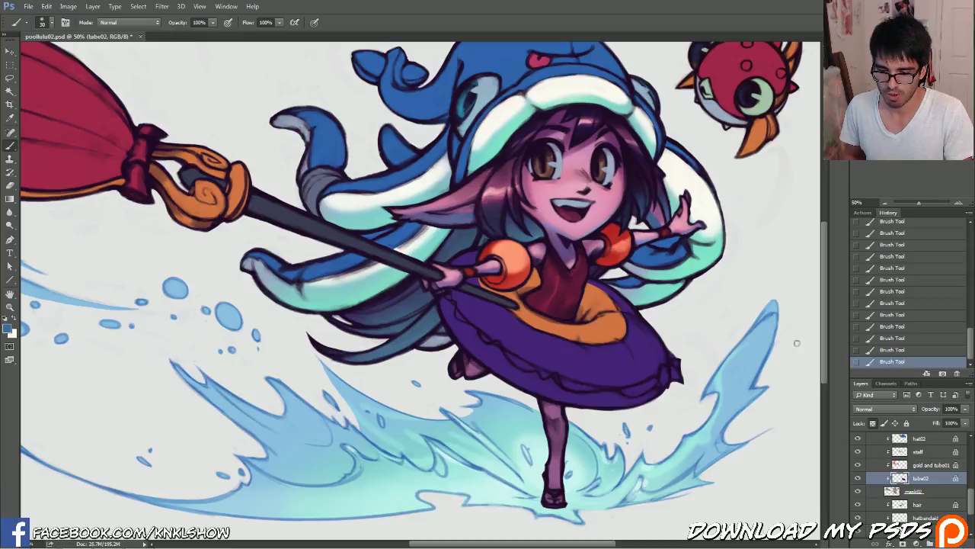
Brush soft blue bounce light along the swim tube's underside with a large brush, toggling the tube02 layer's visibility to check the tube
key("]")
key("]")
key("]")
key("]")
key("]")
key("]")
key("]")
key("]")
key("]")
key("]")
key("]")
key("]")
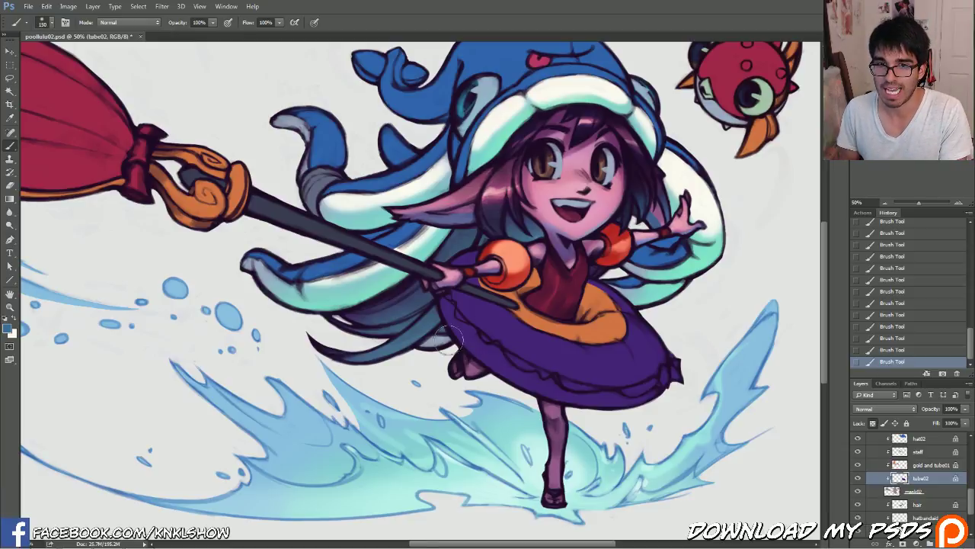
key("]")
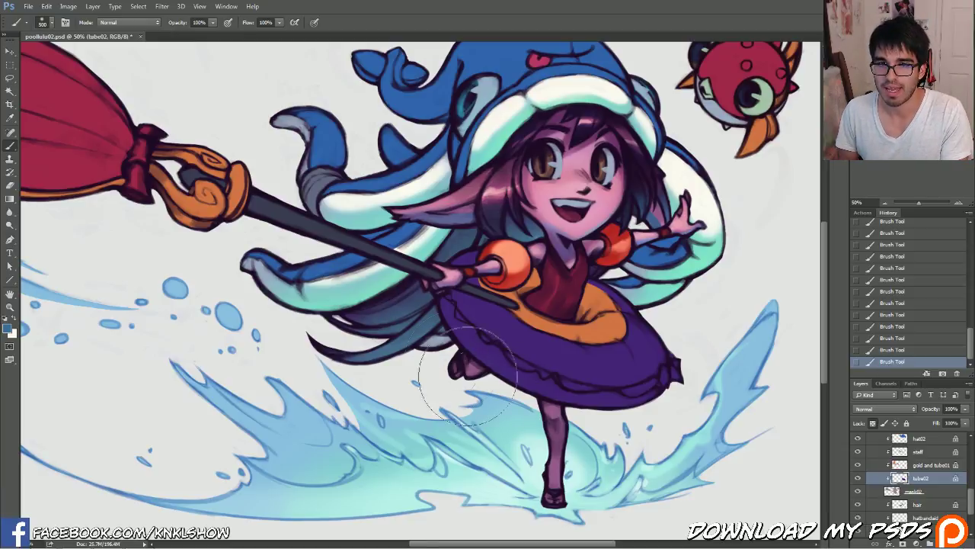
left_click(857, 478)
left_click(857, 478)
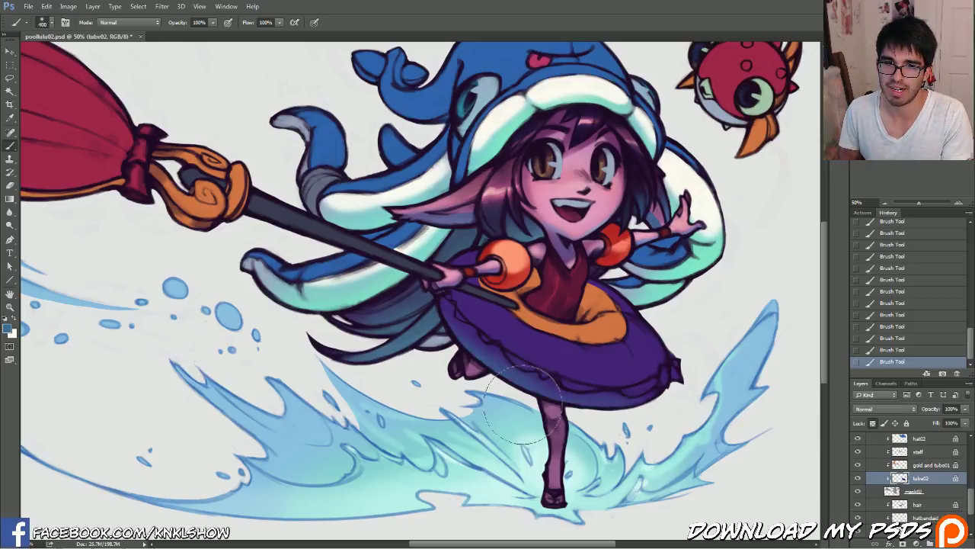
Refine the blue bounce light along the tube's lower ruffled edge with the brush reduced to size 125
key("bracketleft")
key("bracketleft")
key("bracketleft")
key("bracketleft")
key("bracketleft")
key("bracketleft")
key("bracketleft")
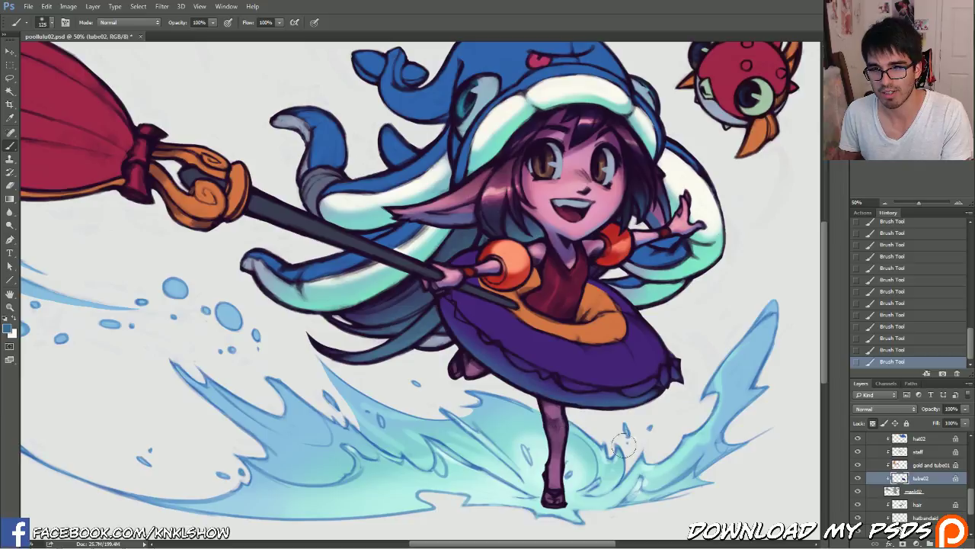
Strengthen the blue bounce light across the tube's underside, working from brush size 600 down to 125
key("ctrl+plus")
left_click_drag(738, 393, 605, 313)
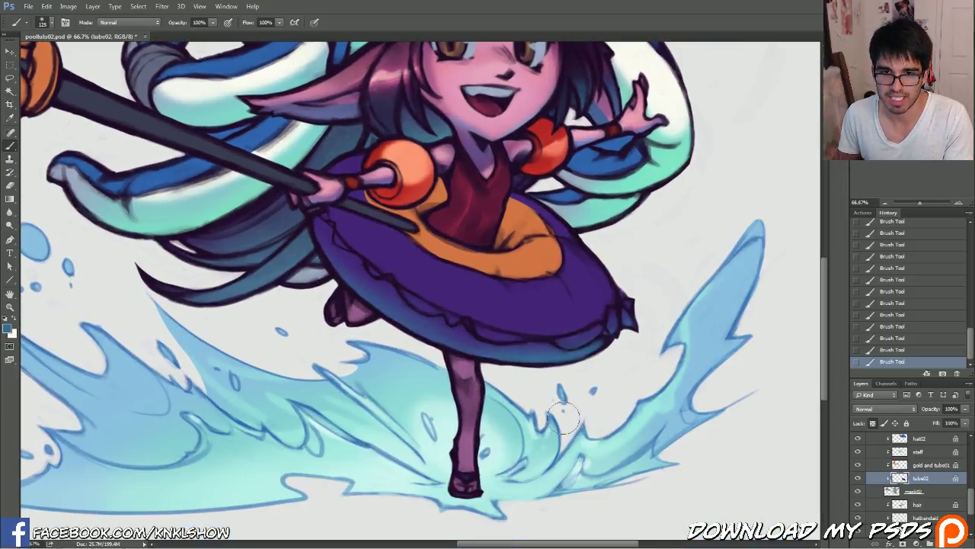
key("bracketright")
key("bracketright")
key("bracketright")
key("bracketright")
key("bracketright")
key("bracketright")
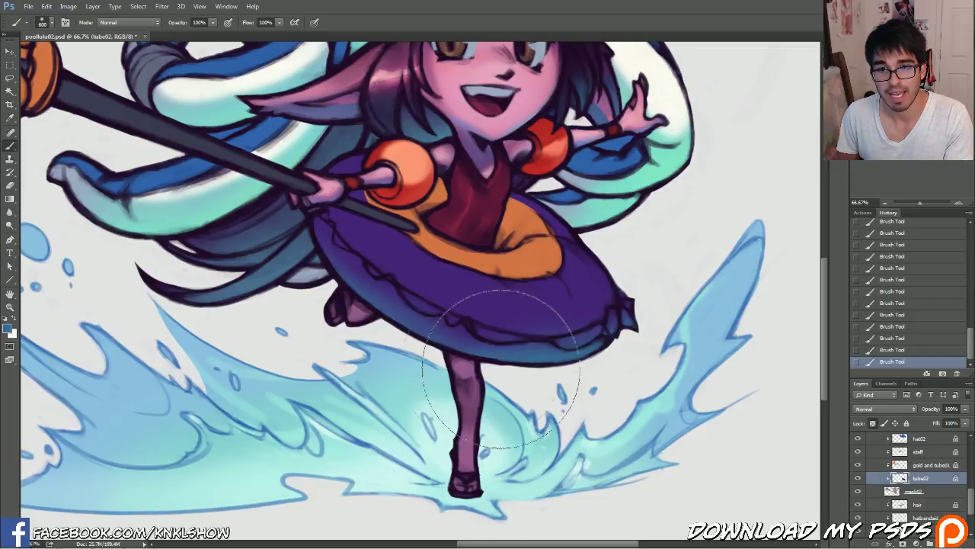
key("bracketleft")
key("bracketleft")
key("bracketleft")
key("bracketleft")
key("bracketleft")
key("bracketleft")
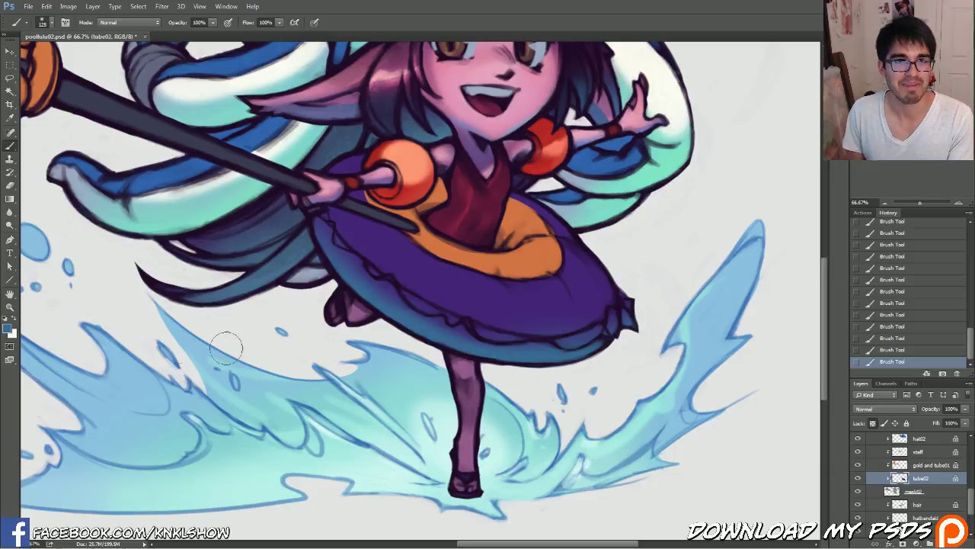
Set the foreground color to a lighter cyan blue and brush it along the tube's lowest edge
left_click(9, 330)
left_click_drag(824, 401, 825, 411)
left_click(926, 341)
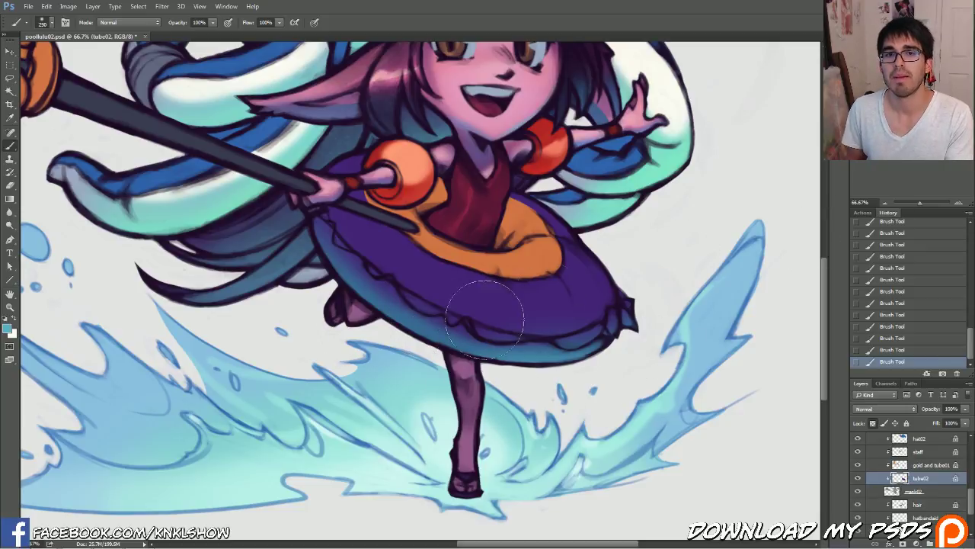
Sample the tube's purple and blend it back over the upper edge of the bounce light at brush size 400
left_click(454, 281, "alt")
key("bracketright")
key("bracketright")
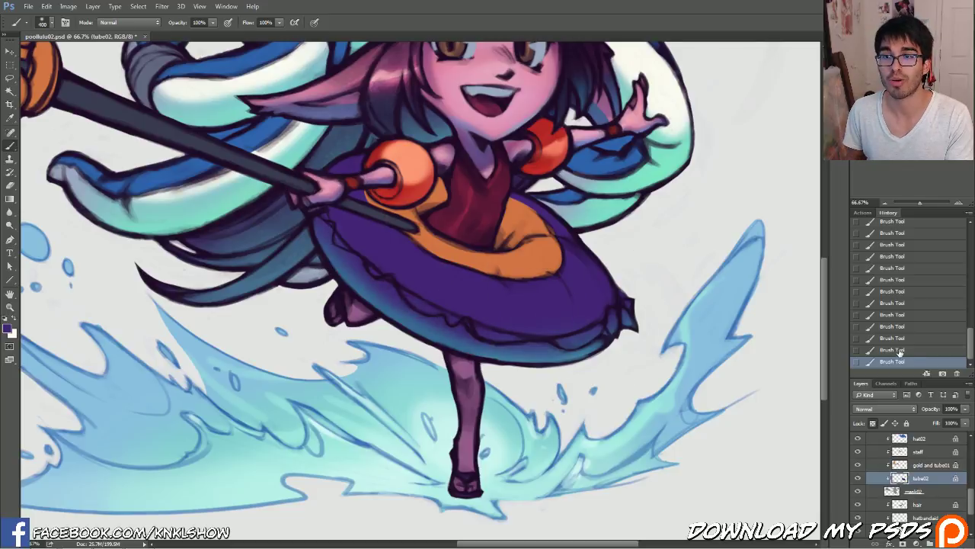
Set the foreground color to a bright pinkish purple for the tube's lit surface
scroll(736, 218, "up", 2)
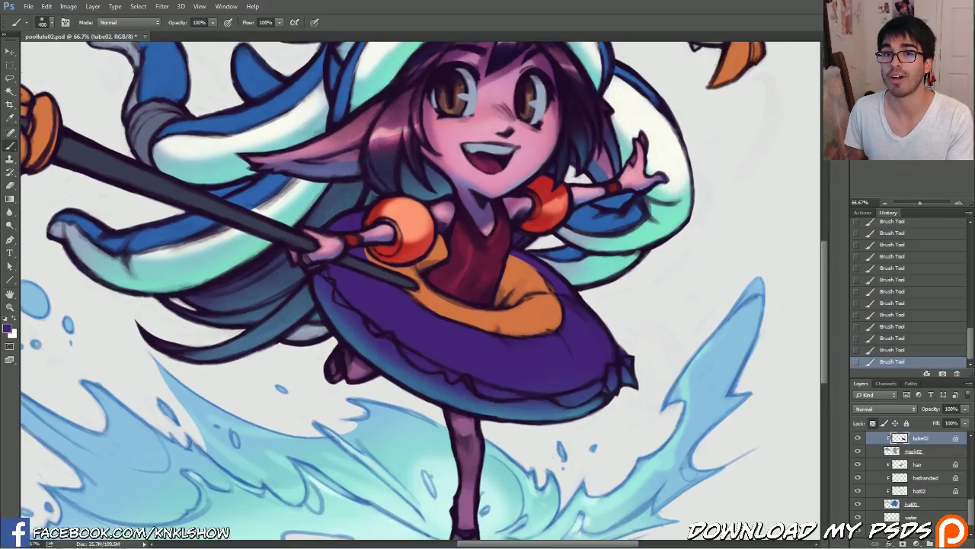
left_click(8, 328)
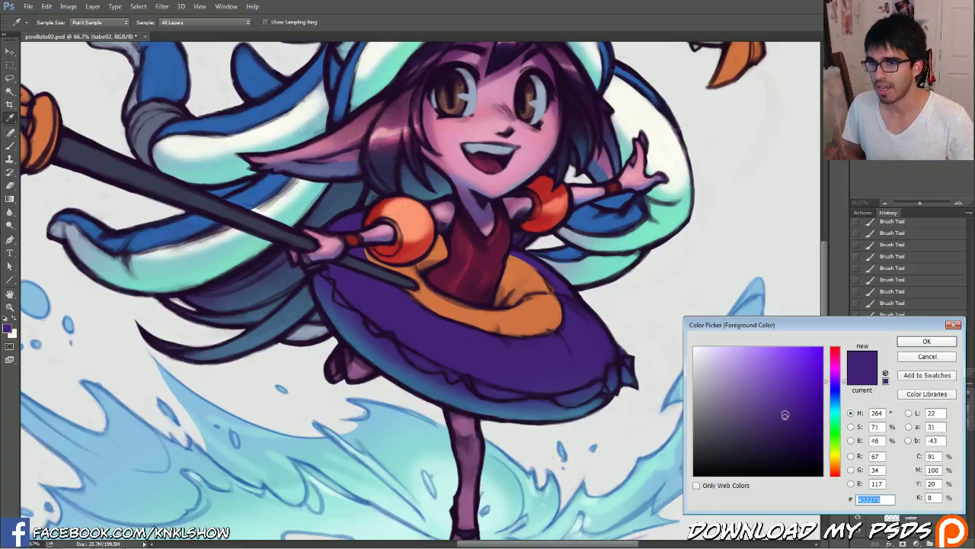
left_click_drag(787, 405, 778, 356)
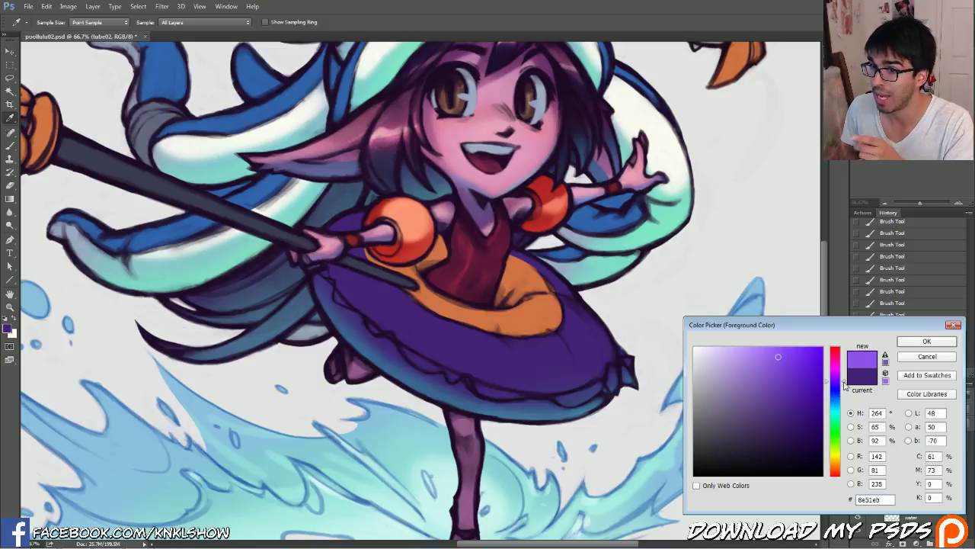
left_click_drag(843, 384, 850, 376)
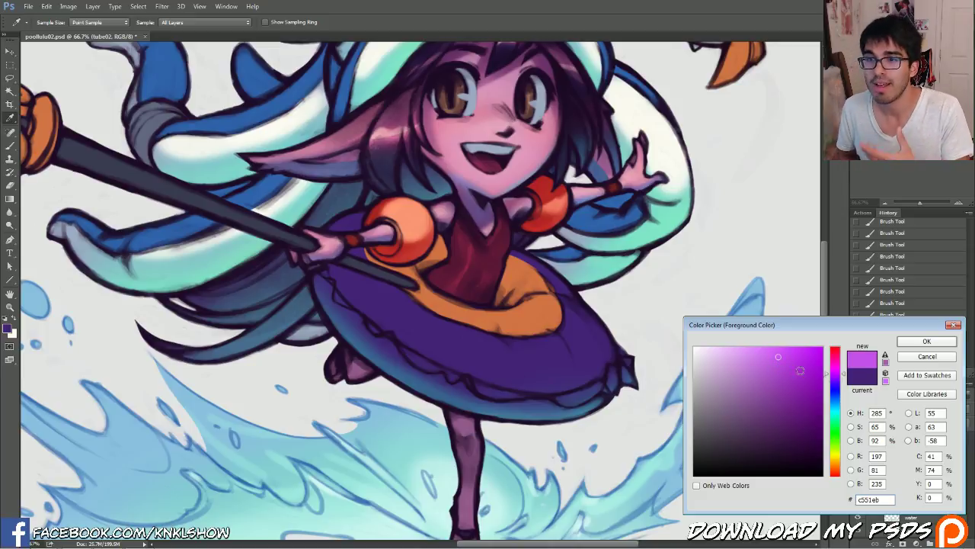
left_click(769, 355)
left_click(922, 341)
key("b")
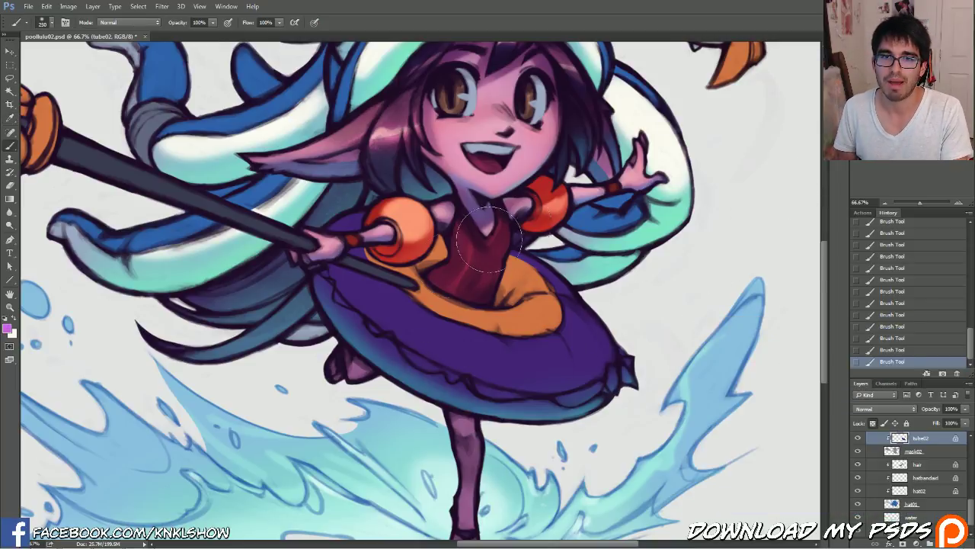
Paint the tube's upper surface bright pinkish purple around the orange inner ring, reducing the brush from size 250 to 100
scroll(834, 185, "up", 2)
scroll(834, 185, "down", 1)
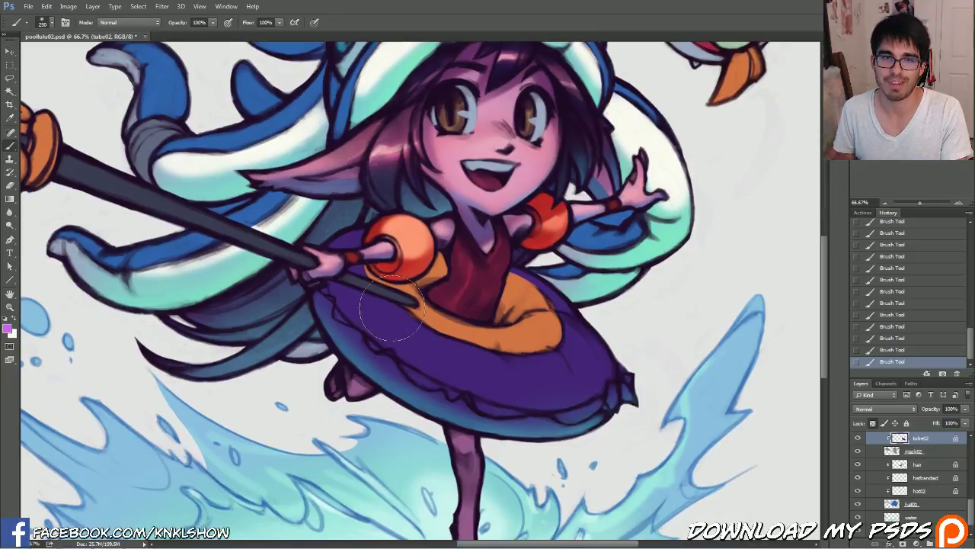
left_click_drag(367, 301, 462, 355)
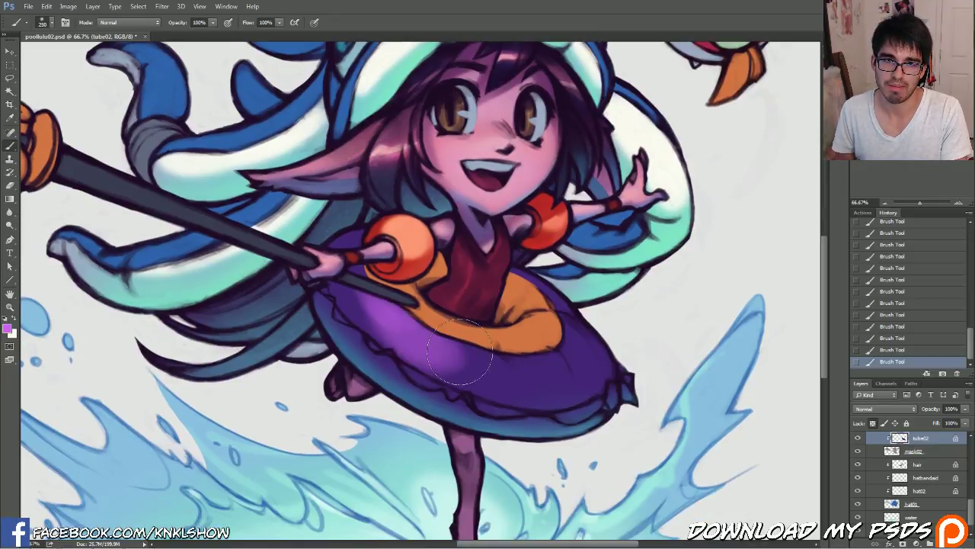
mouse_move(369, 305)
left_mouse_down()
mouse_move(496, 362)
mouse_move(458, 363)
mouse_move(538, 373)
mouse_move(537, 383)
mouse_move(509, 370)
mouse_move(553, 376)
mouse_move(583, 335)
left_mouse_up()
key("[")
key("[")
mouse_move(507, 369)
left_mouse_down()
mouse_move(390, 343)
mouse_move(352, 282)
left_mouse_up()
key("[")
key("[")
key("[")
left_click_drag(538, 365, 525, 371)
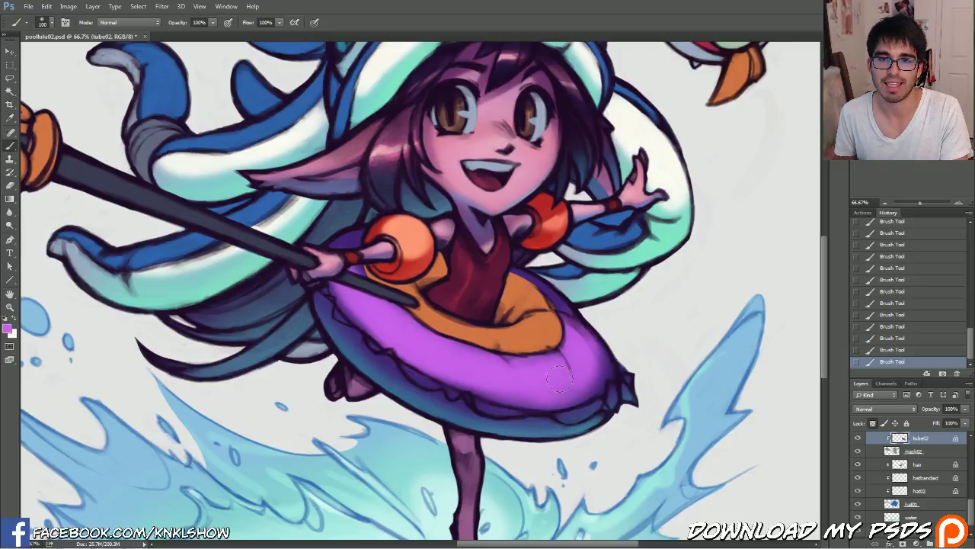
Sample the tube's dark purple and paint the staff's cast shadow across its upper surface at brush size 40
left_click(885, 204)
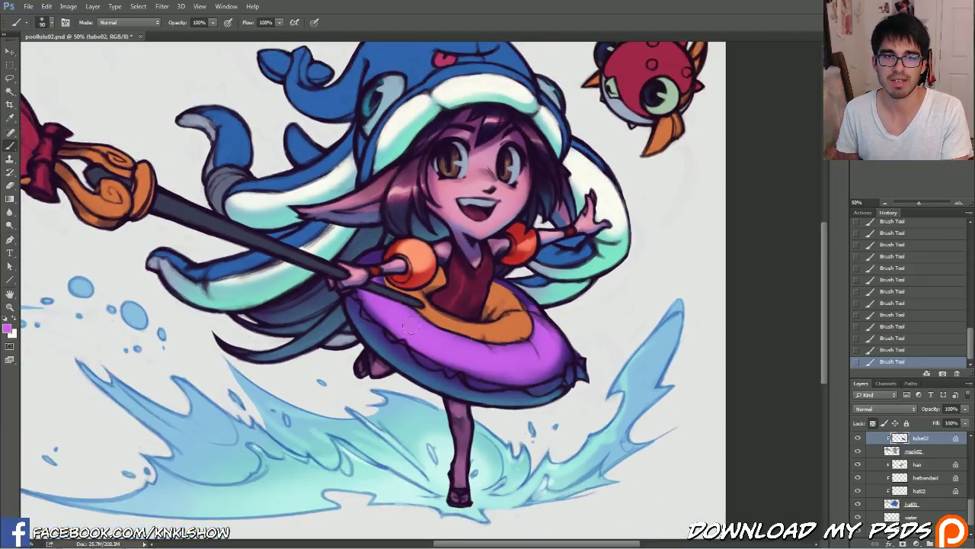
left_click(384, 252, "alt")
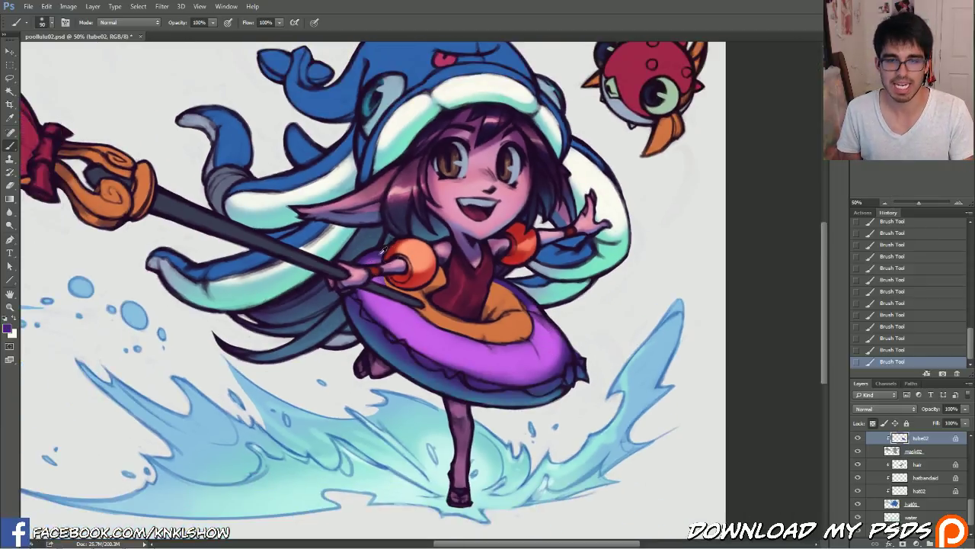
key("[")
key("[")
left_click_drag(371, 307, 436, 317)
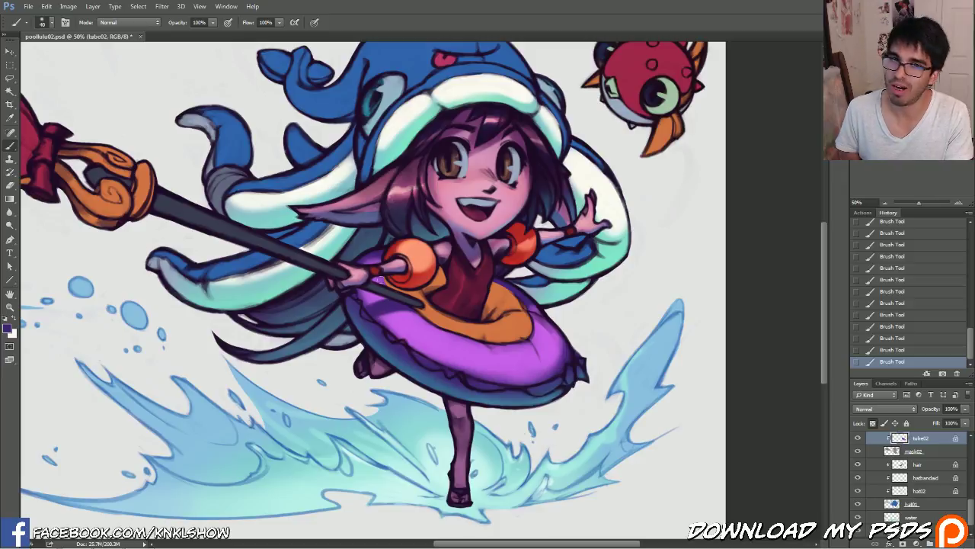
Try darkening the tube's lower front edge with dark purple at brush size 250, and undo the stroke
key("bracketright")
key("bracketright")
key("bracketright")
key("bracketright")
key("bracketright")
key("bracketright")
key("bracketright")
key("bracketright")
key("bracketright")
key("bracketleft")
key("bracketleft")
key("bracketleft")
key("bracketleft")
key("bracketleft")
key("bracketleft")
key("bracketleft")
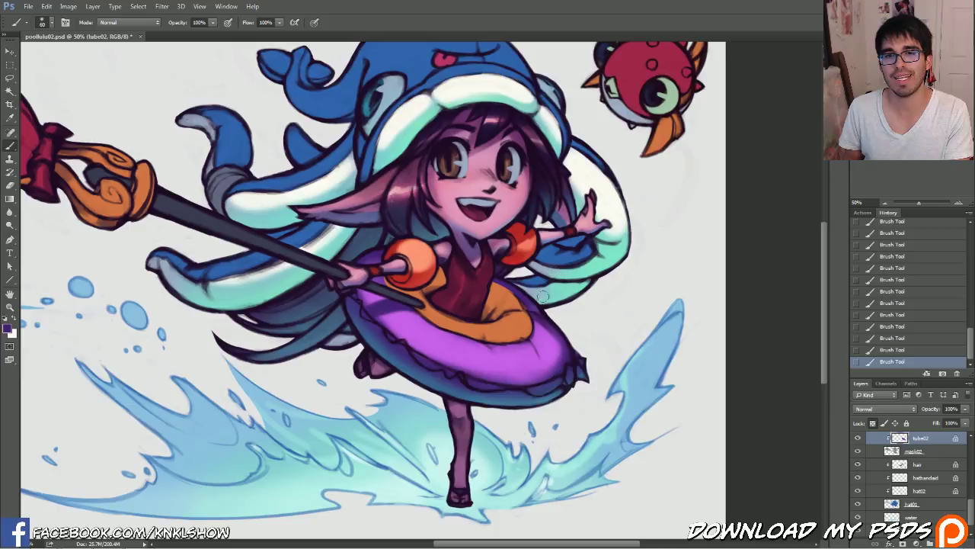
key("bracketright")
key("bracketright")
key("bracketright")
key("bracketright")
key("bracketright")
key("bracketright")
key("bracketright")
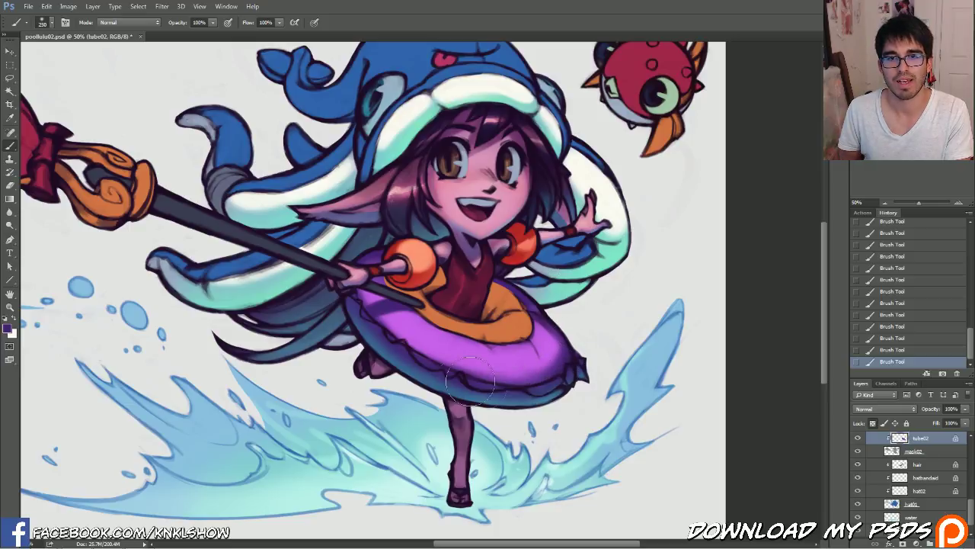
left_click_drag(512, 385, 427, 355)
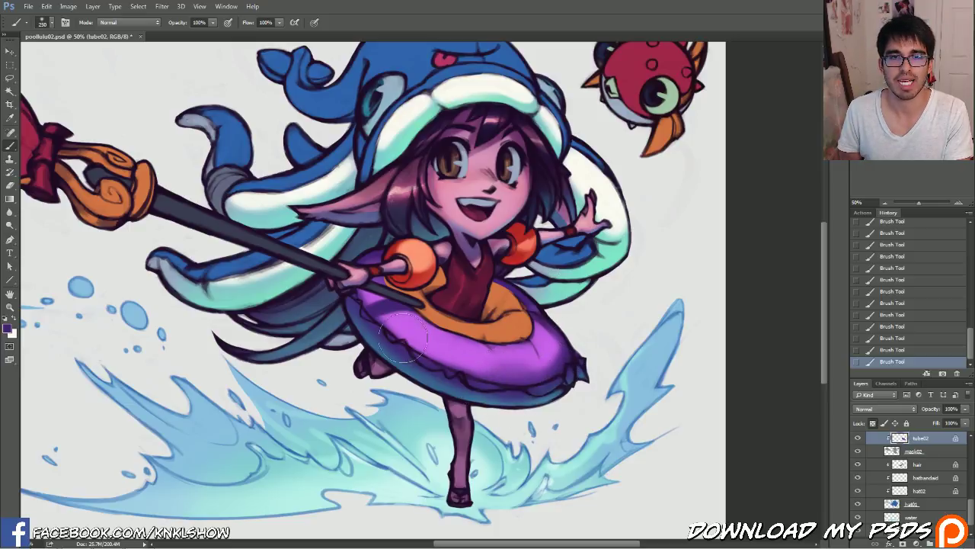
left_click(892, 349)
Darken the tube's end beneath the staff hand with the dark purple at brush size 300
key("bracketleft")
key("bracketleft")
key("bracketleft")
key("bracketright")
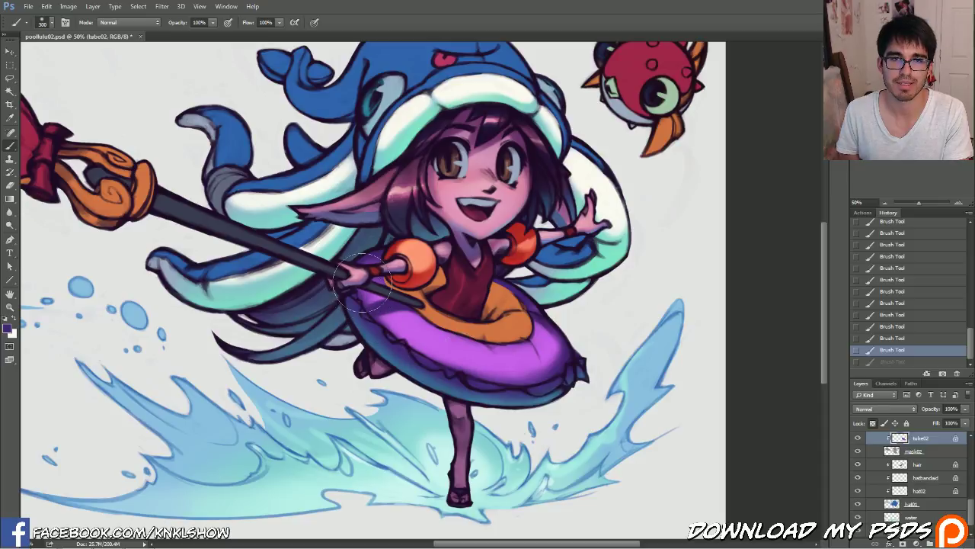
left_click(360, 286)
Select the gold and tube01 layer and toggle its visibility off and on to check its contents
scroll(971, 493, "up", 2)
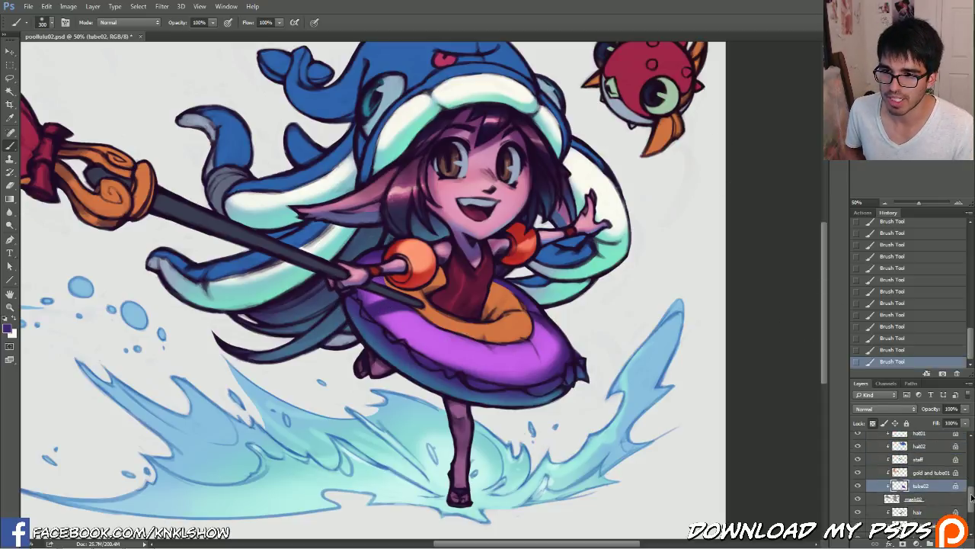
left_click(925, 475)
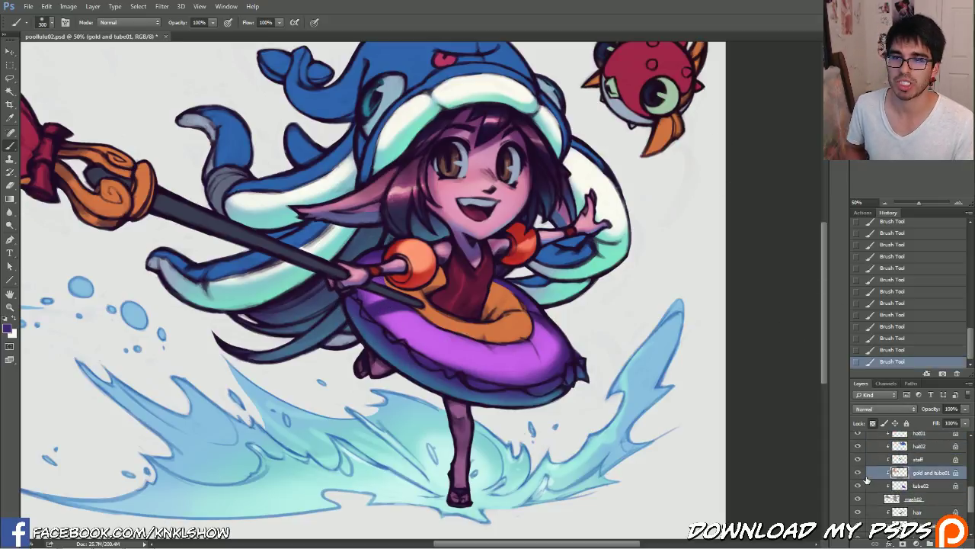
left_click(858, 474)
left_click(858, 473)
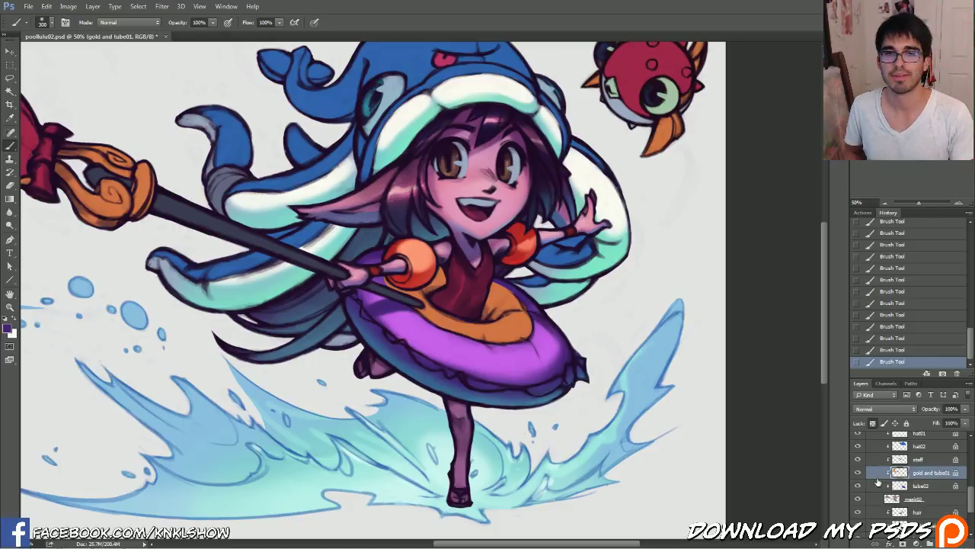
Sample orange from the tube's inner ring and set the foreground color to pale orange ffd69b
left_click(526, 322, "alt")
left_click(9, 328)
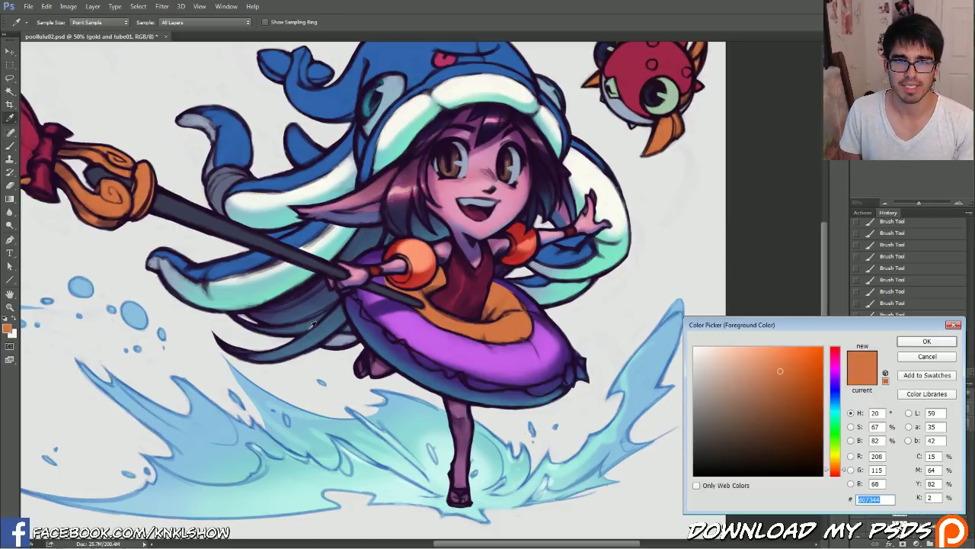
left_click(776, 359)
left_click(843, 470)
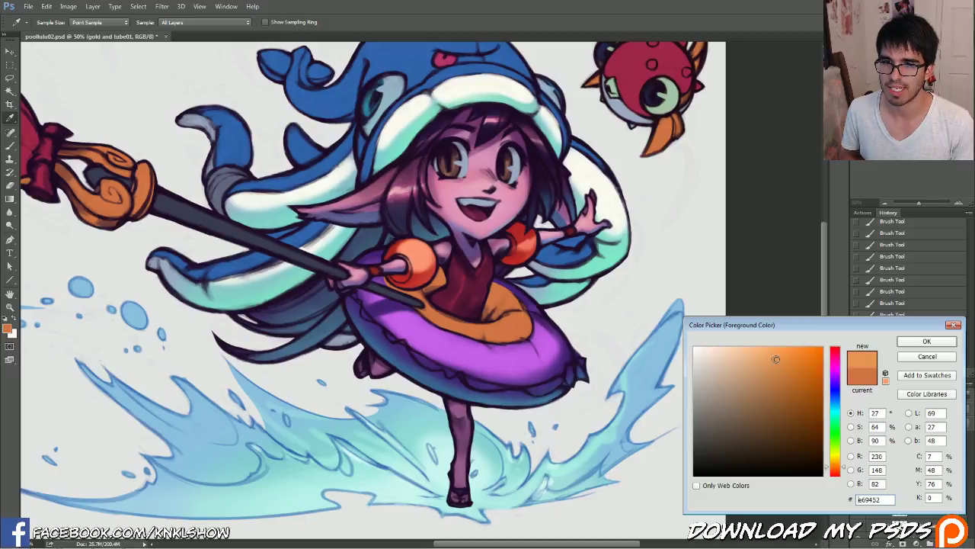
left_click(753, 351)
left_click_drag(843, 469, 842, 465)
left_click(942, 343)
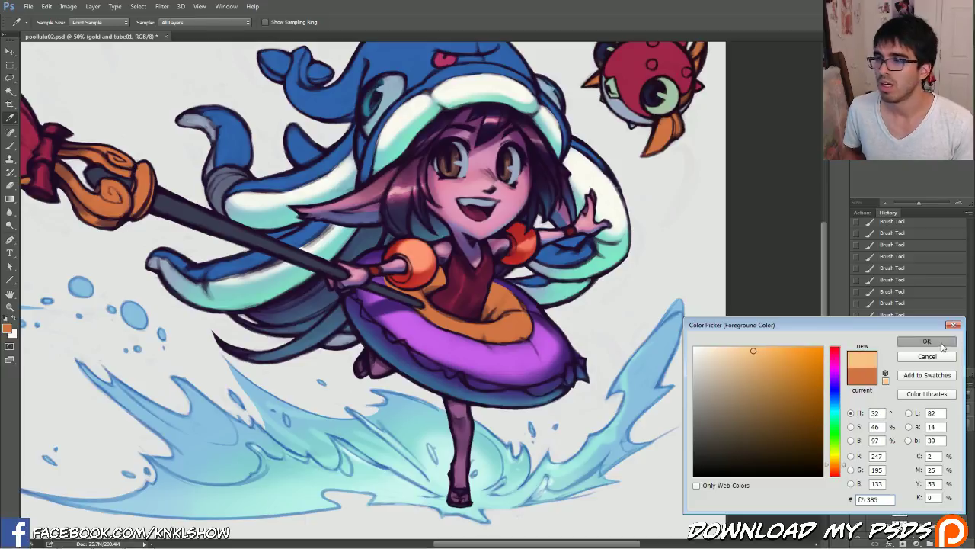
left_click(941, 345)
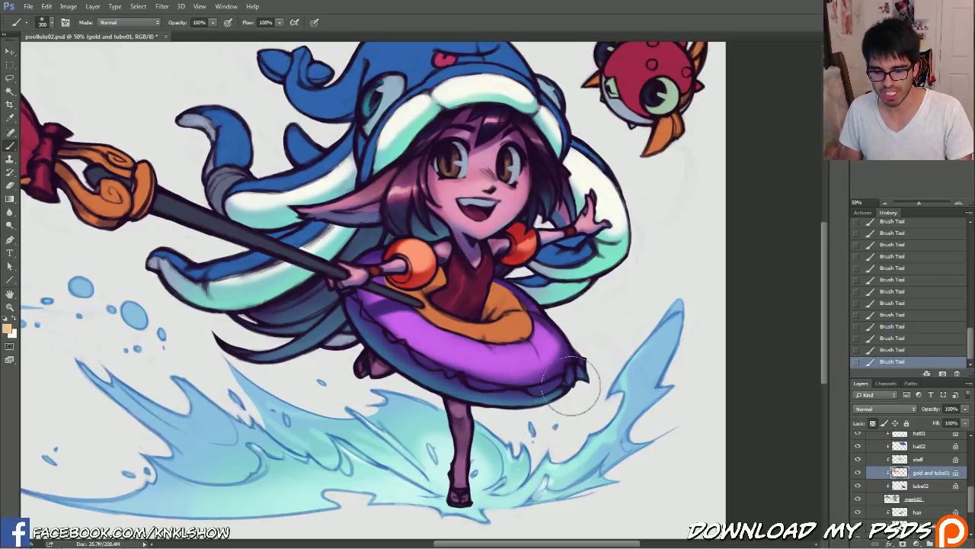
key("[")
key("[")
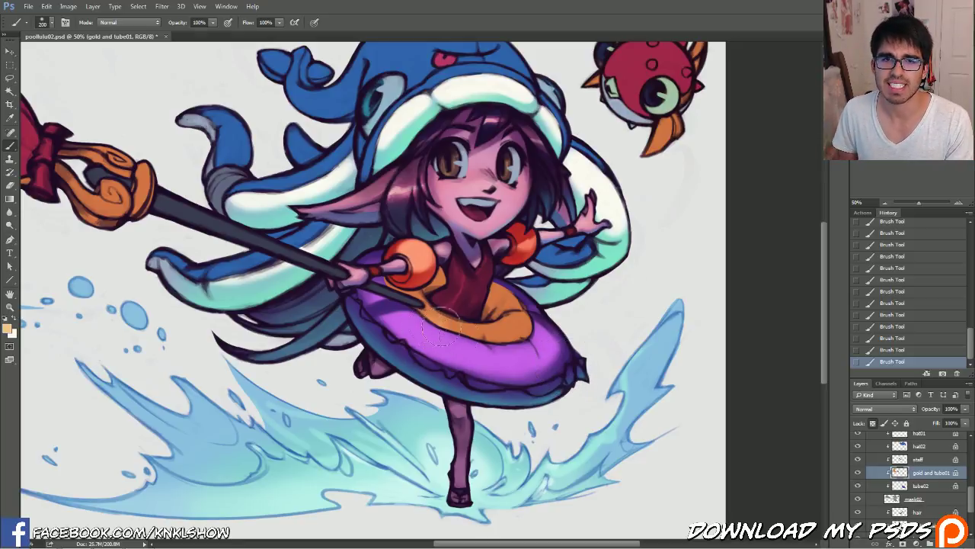
left_click(7, 324)
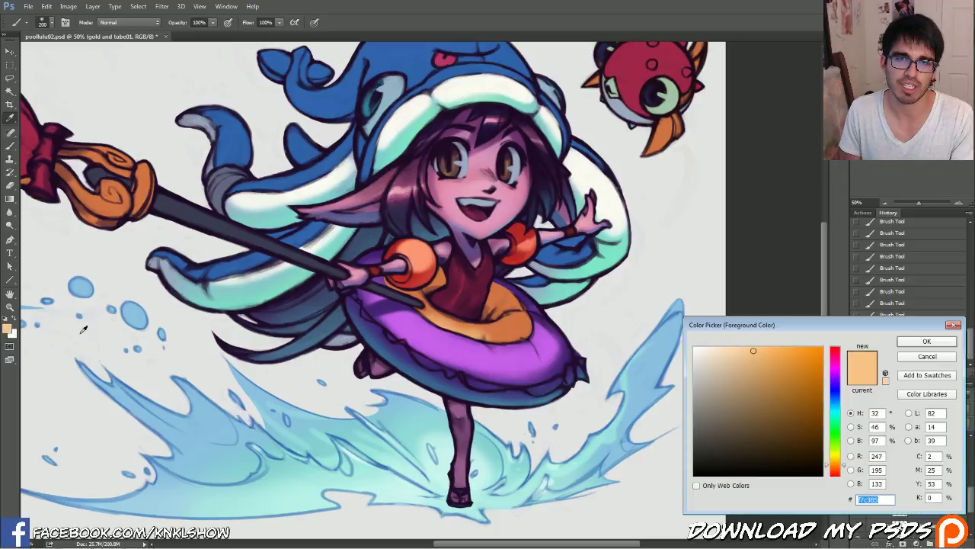
left_click(747, 350)
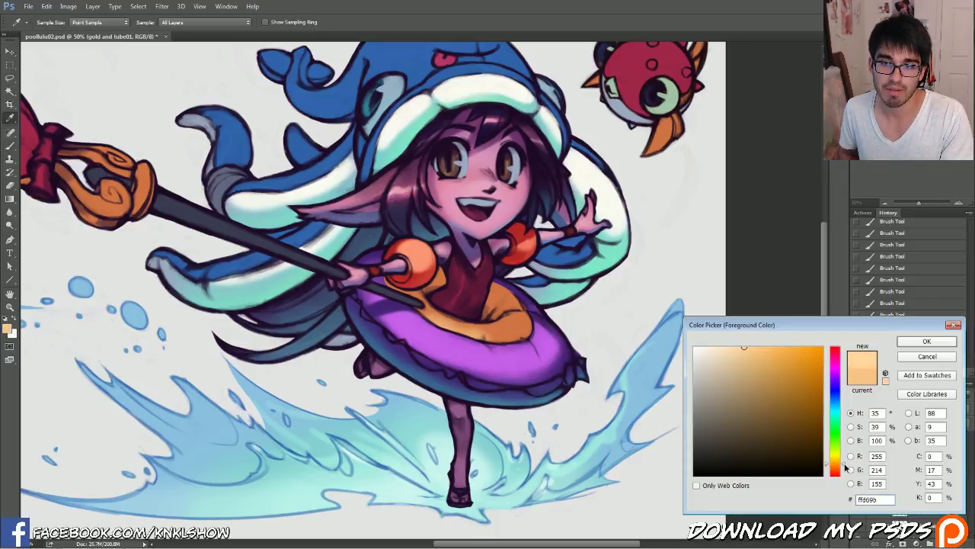
left_click(926, 341)
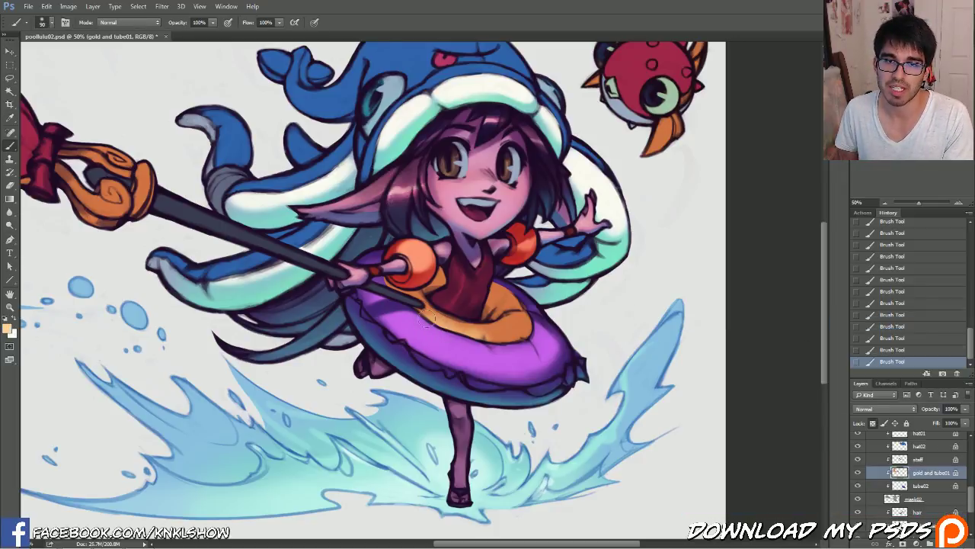
Paint the tube's inner ring pale orange along its front and around the side beside the red suit
key("bracketright")
key("bracketright")
key("bracketright")
key("bracketright")
mouse_move(492, 339)
left_mouse_down()
mouse_move(524, 333)
mouse_move(507, 298)
left_mouse_up()
key("bracketleft")
key("bracketleft")
key("bracketleft")
key("bracketleft")
key("bracketleft")
key("bracketleft")
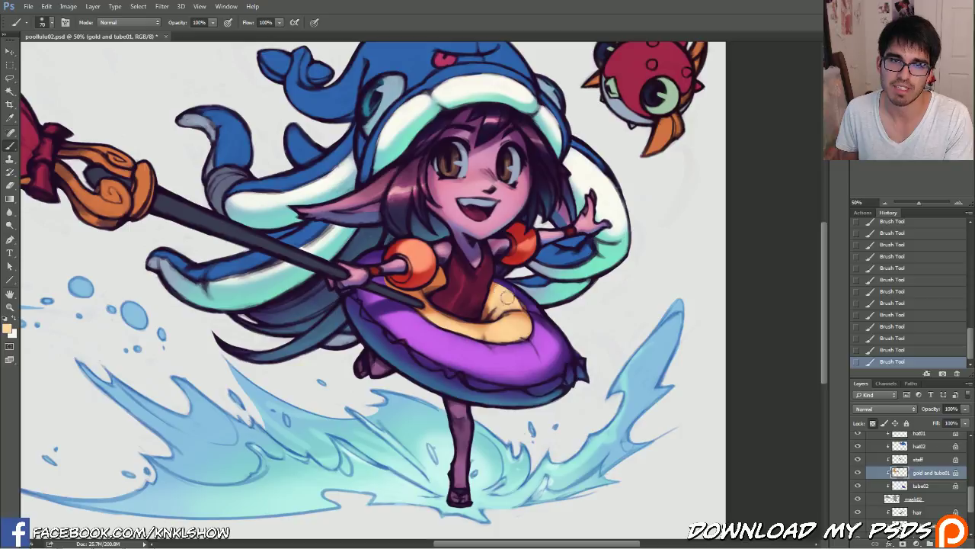
Shade the inner ring's back edge with sampled orange at brush size 25, and touch up its front with sampled pale orange
left_click(444, 275, "alt")
key("bracketleft")
key("bracketleft")
key("bracketleft")
key("bracketleft")
mouse_move(491, 290)
left_mouse_down()
mouse_move(509, 303)
mouse_move(497, 292)
left_mouse_up()
key("bracketright")
key("bracketleft")
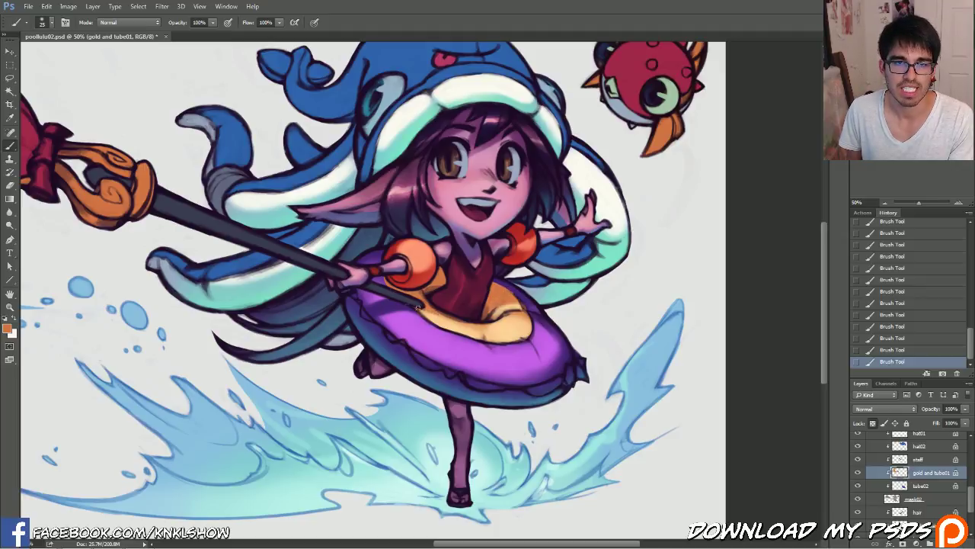
left_click(438, 318, "alt")
left_click_drag(433, 310, 487, 330)
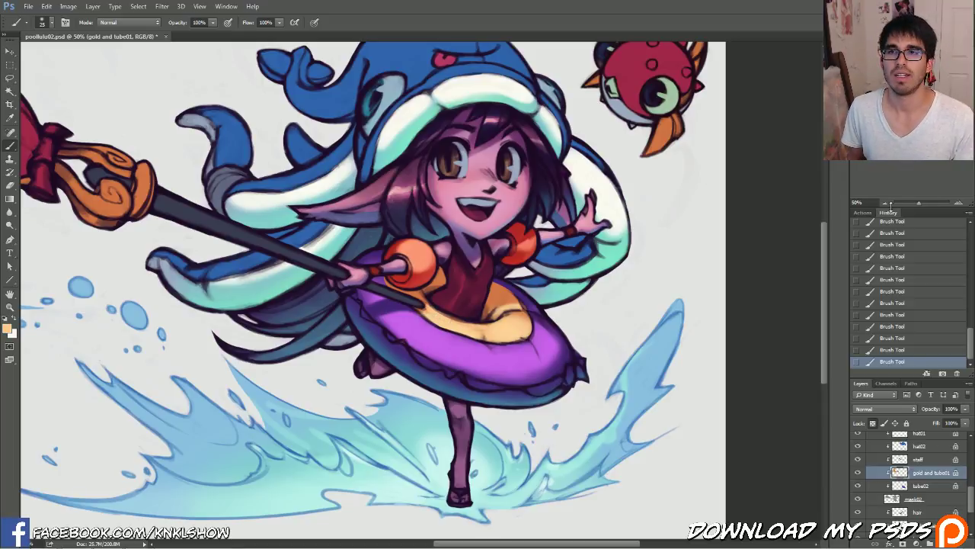
Compare the painting with its flat-color history state, and check it with the canvas flipped horizontally before restoring the orientation
key("ctrl+minus")
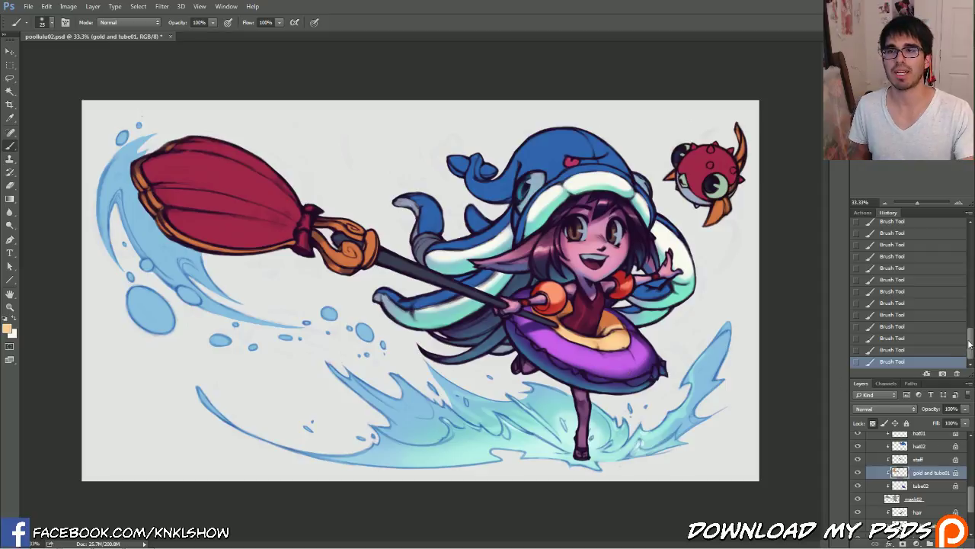
left_click_drag(970, 344, 966, 227)
left_click(964, 226)
scroll(964, 256, "down", 10)
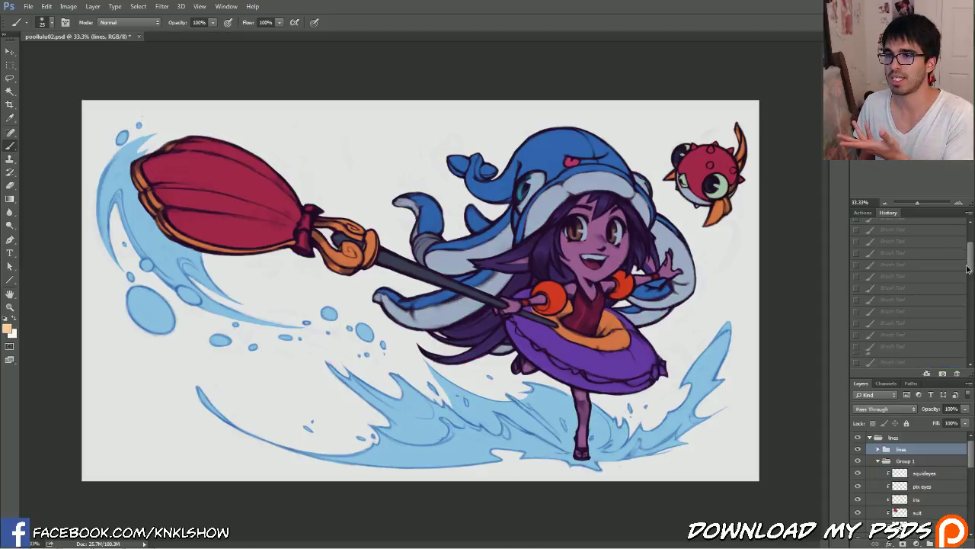
left_click(889, 361)
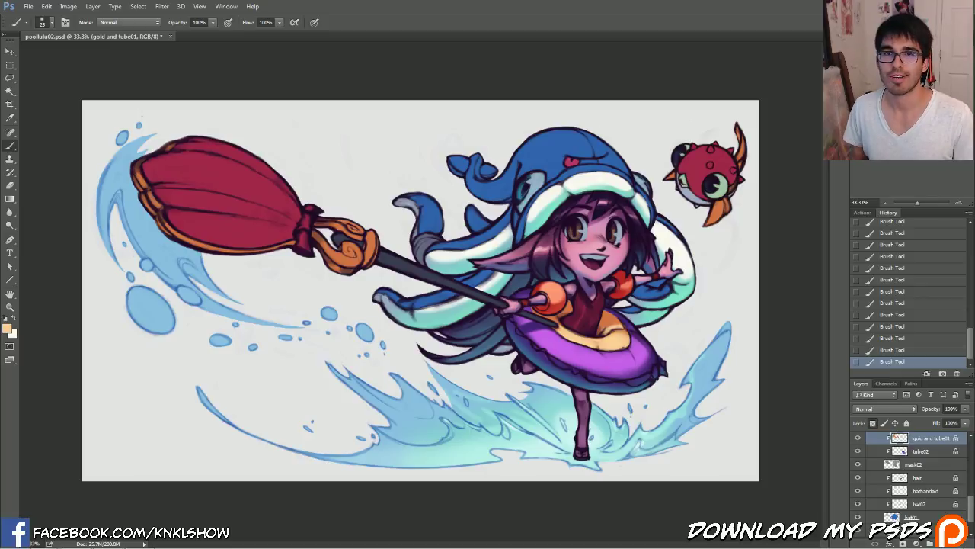
key("ctrl+shift+h")
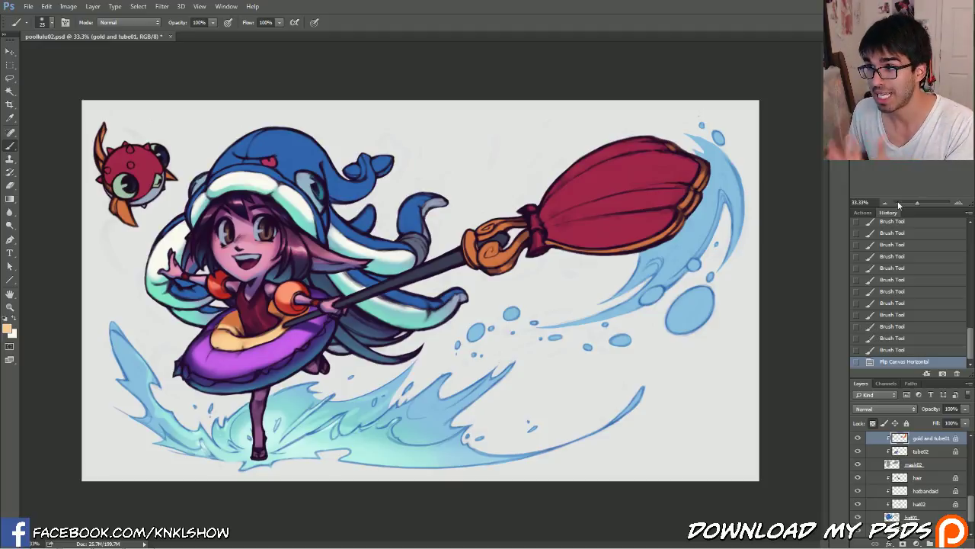
left_click(861, 351)
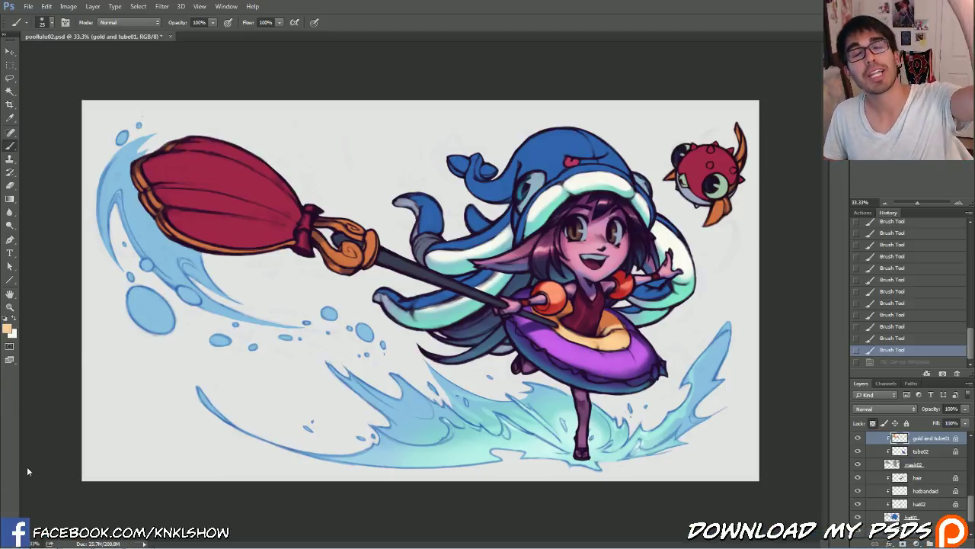
Switch to the web browser and view the pledge information on the KNKL Show Patreon page
mouse_move(52, 541)
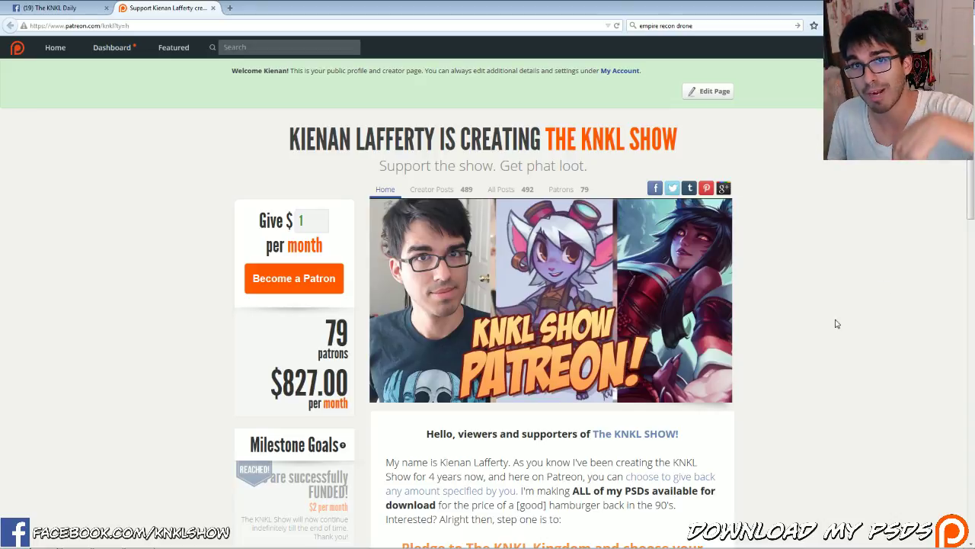
scroll(856, 334, "down", 3)
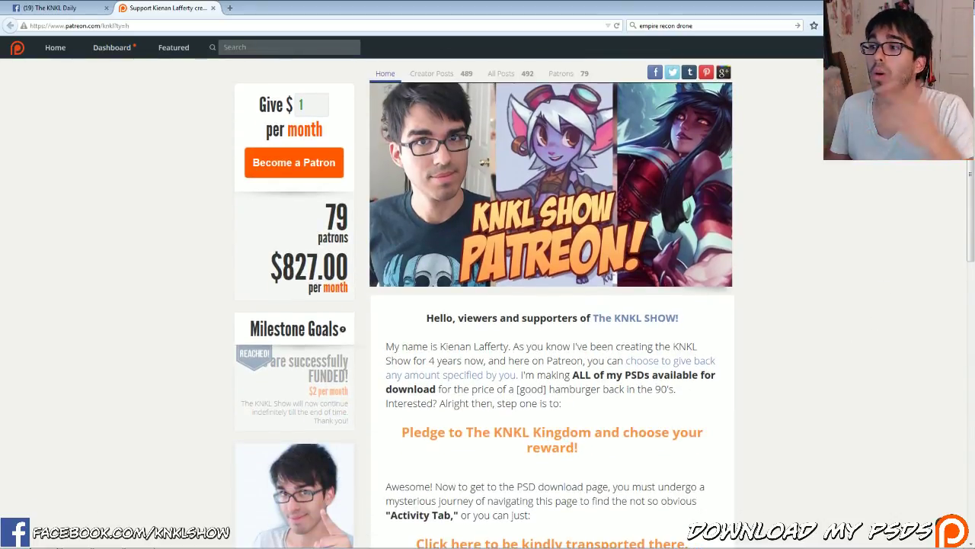